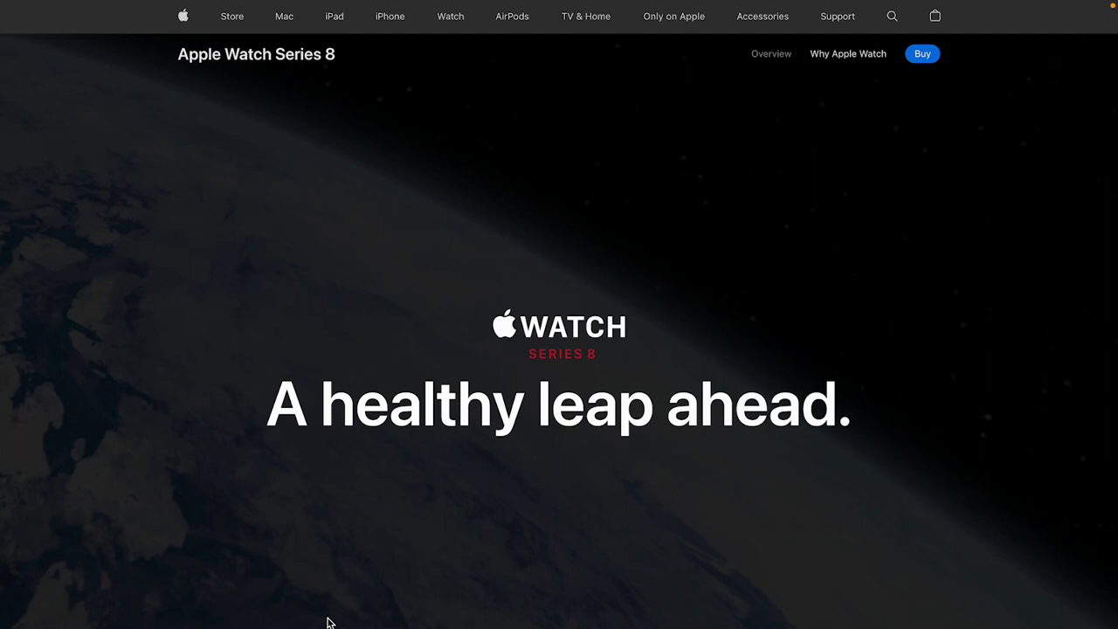
Scroll the Apple Watch Series 8 page so the headline fades and the Earth image brightens
scroll(328, 622, "down", 1)
scroll(329, 622, "up", 1)
scroll(329, 622, "down", 5)
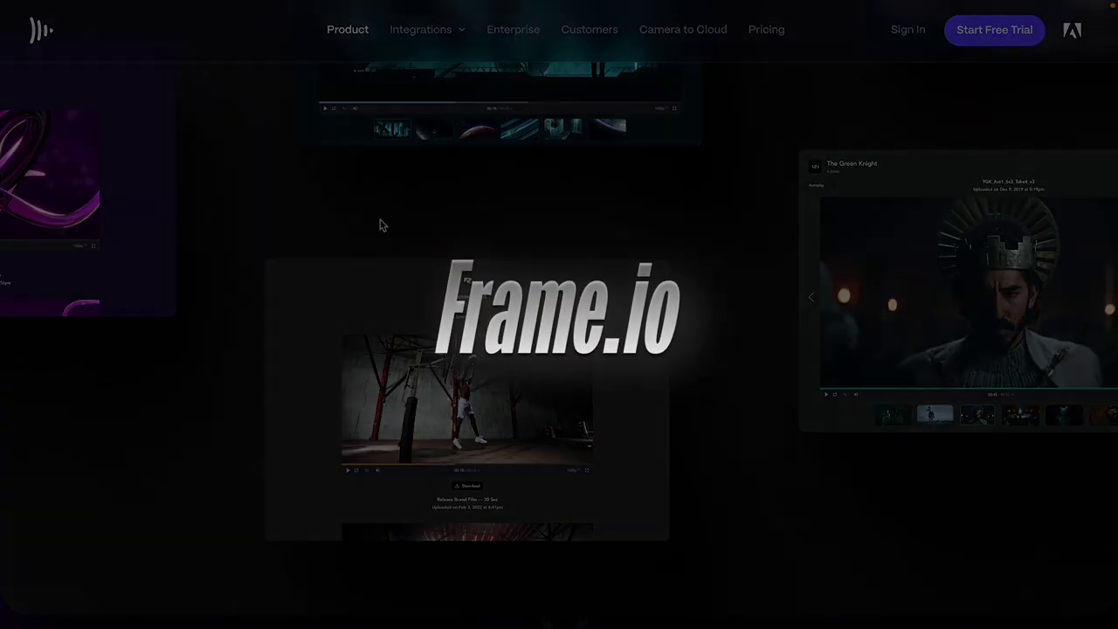
Scroll the Frame.io page from the hero through the camera and lens render to Camera to Cloud
scroll(380, 226, "up", 15)
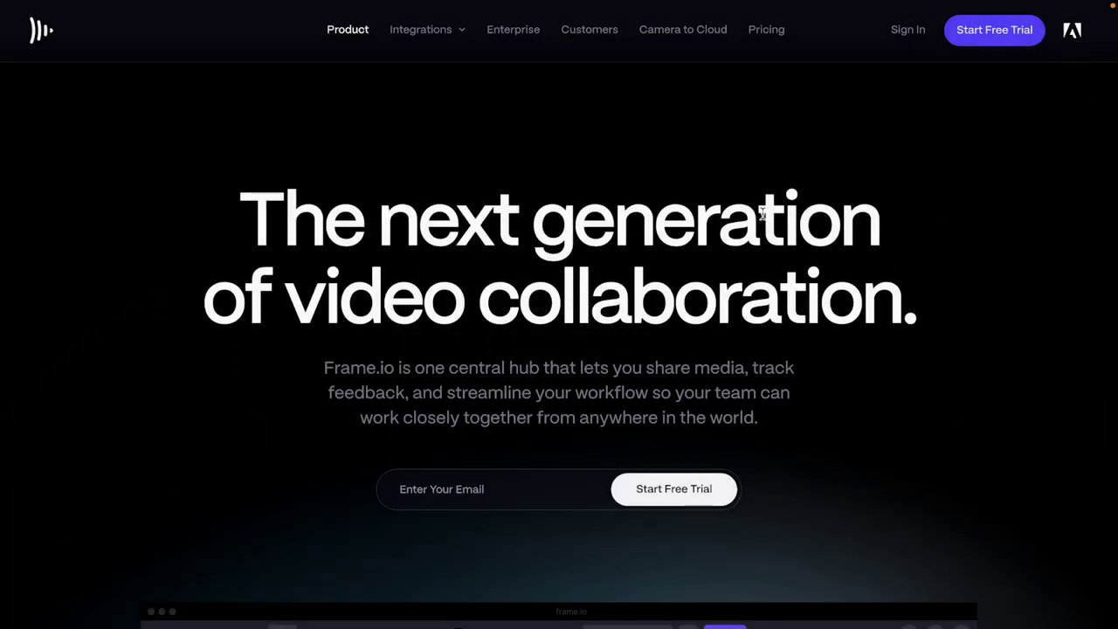
scroll(763, 215, "down", 15)
scroll(762, 218, "down", 20)
scroll(762, 218, "down", 12)
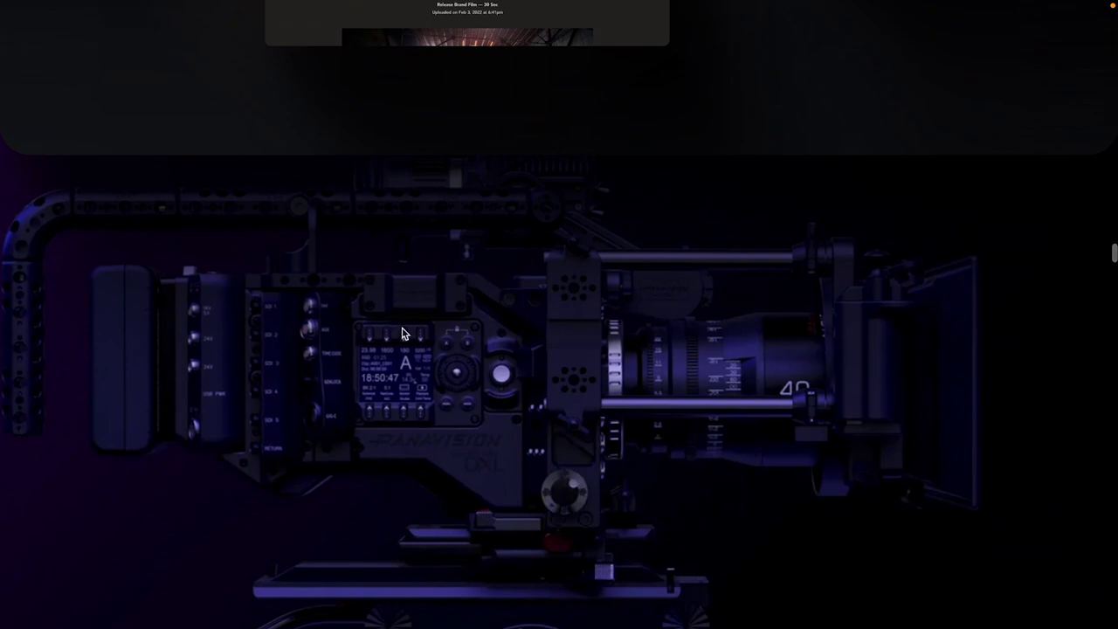
scroll(502, 404, "down", 10)
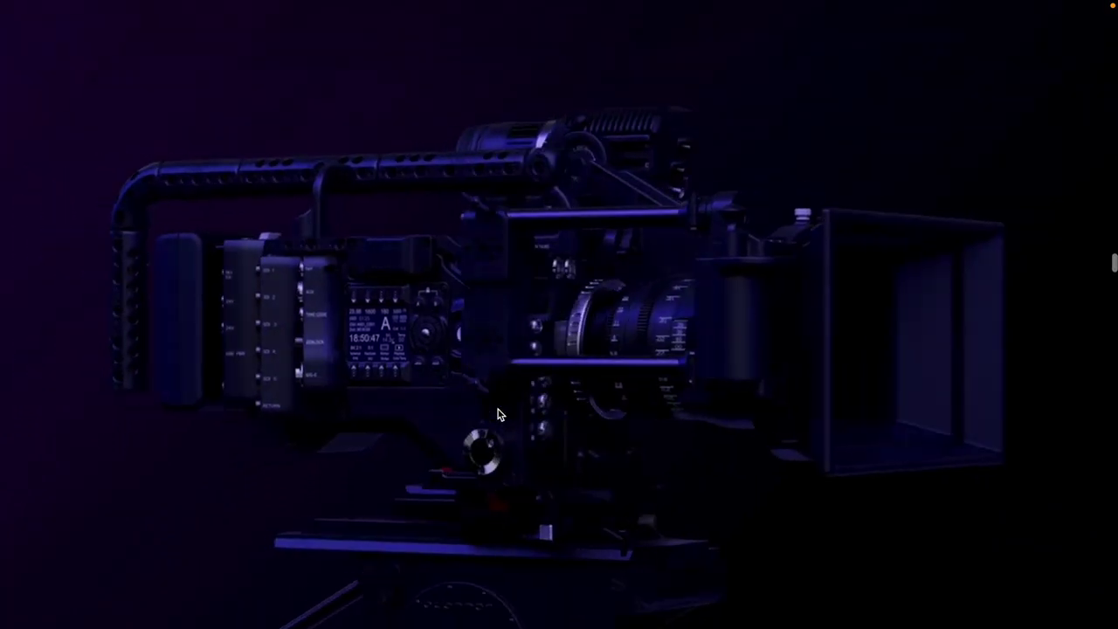
scroll(498, 414, "down", 10)
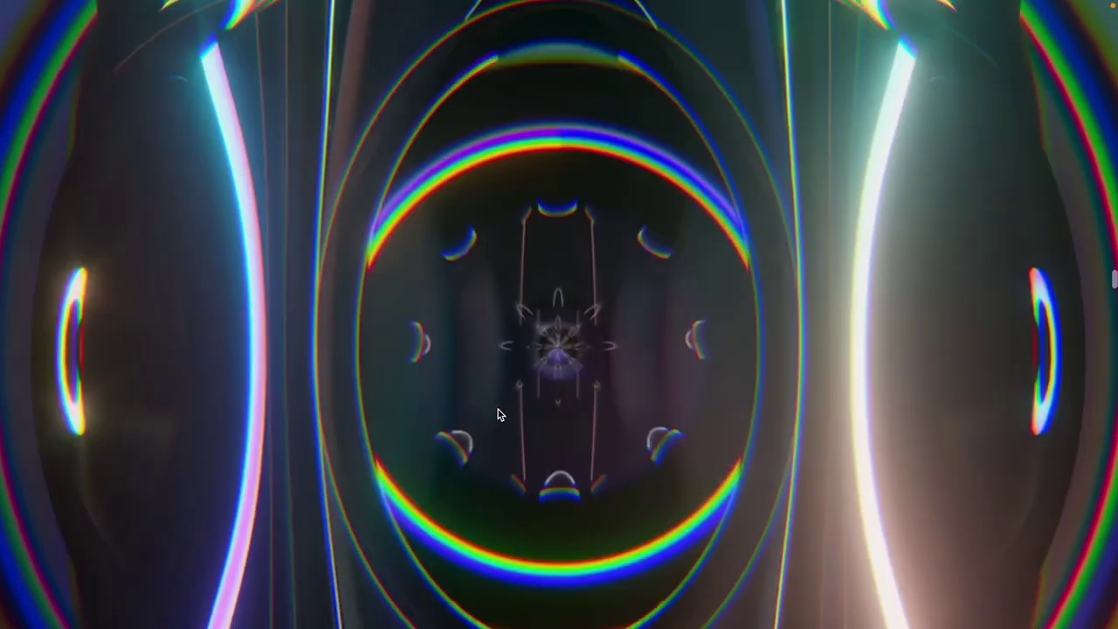
scroll(498, 411, "down", 10)
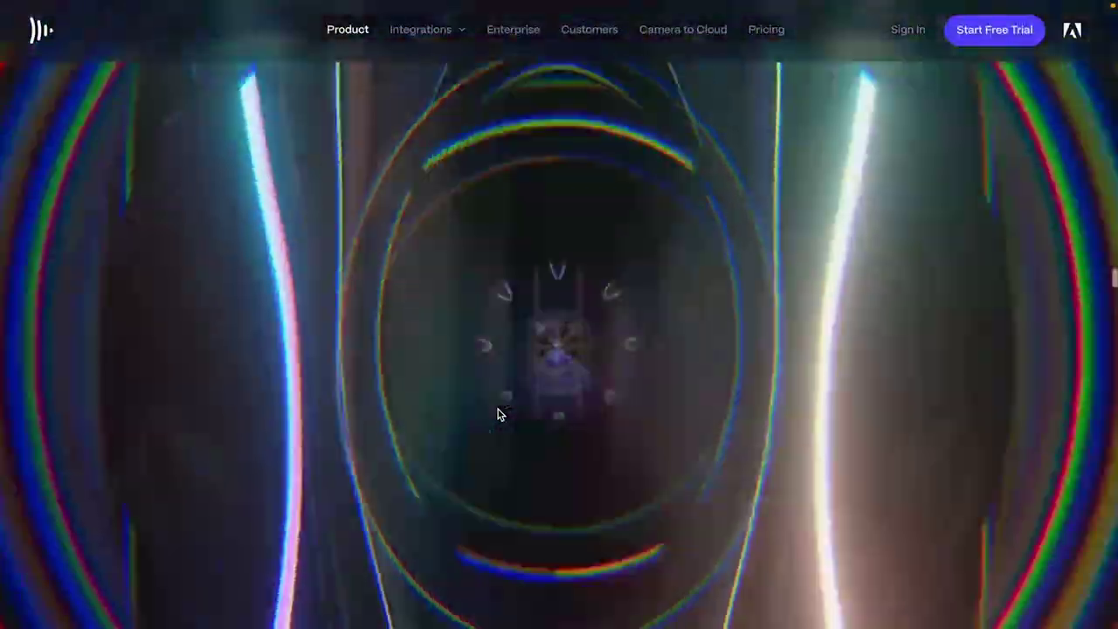
scroll(498, 414, "down", 10)
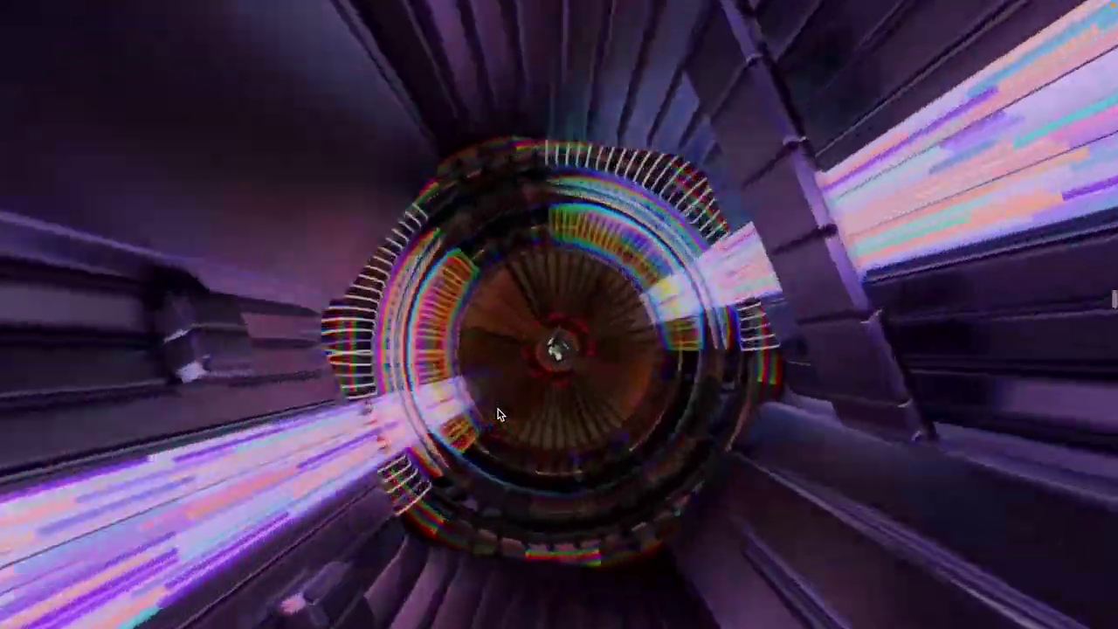
scroll(498, 414, "down", 10)
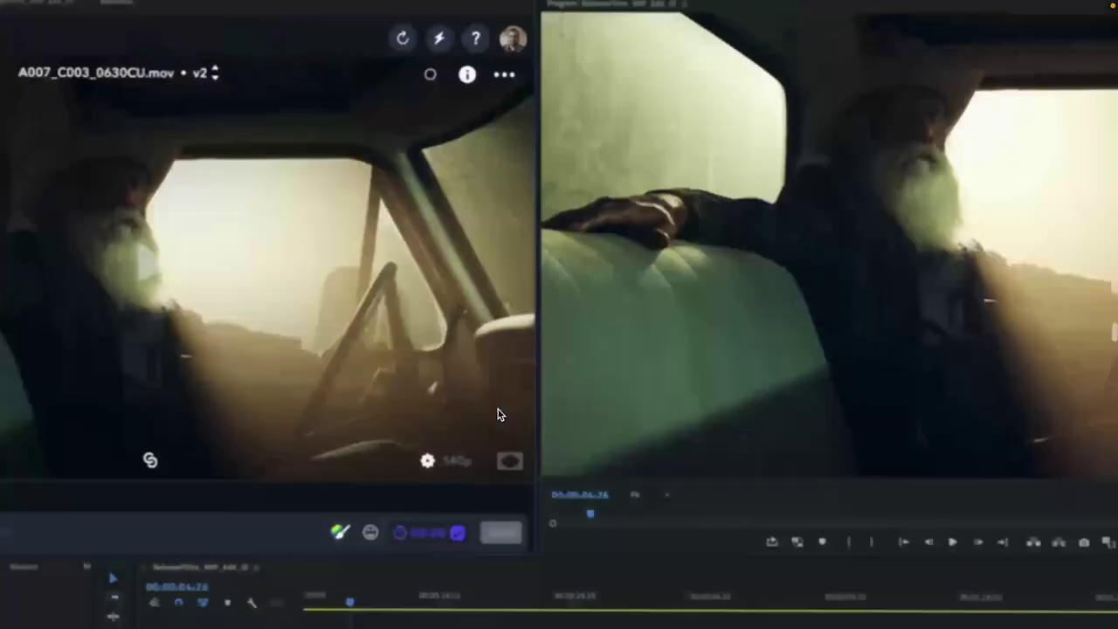
scroll(498, 409, "down", 10)
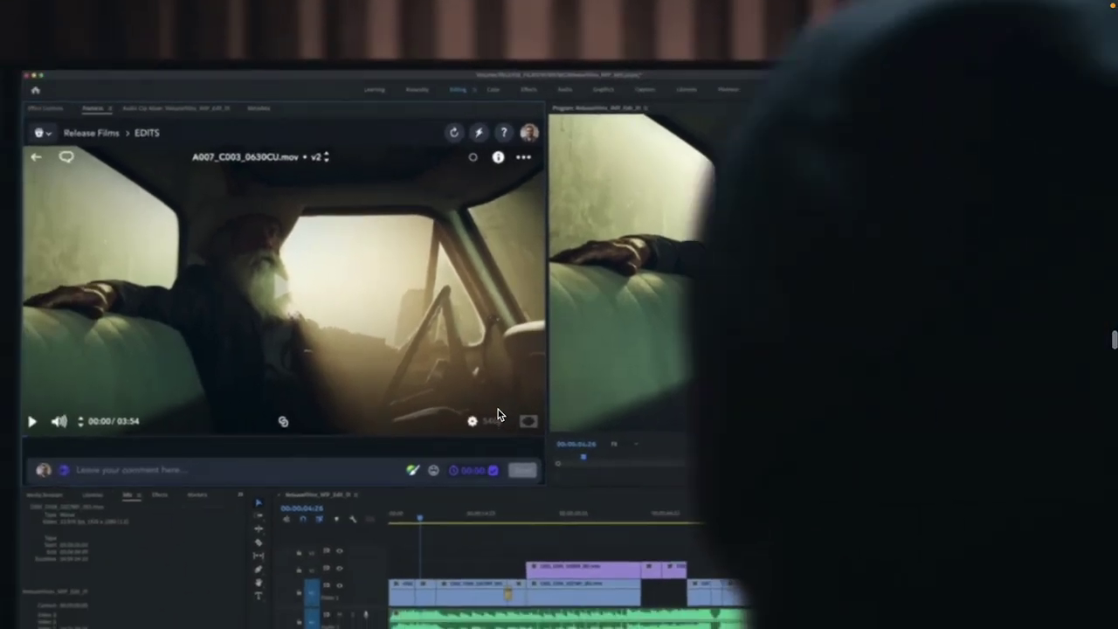
scroll(498, 408, "down", 10)
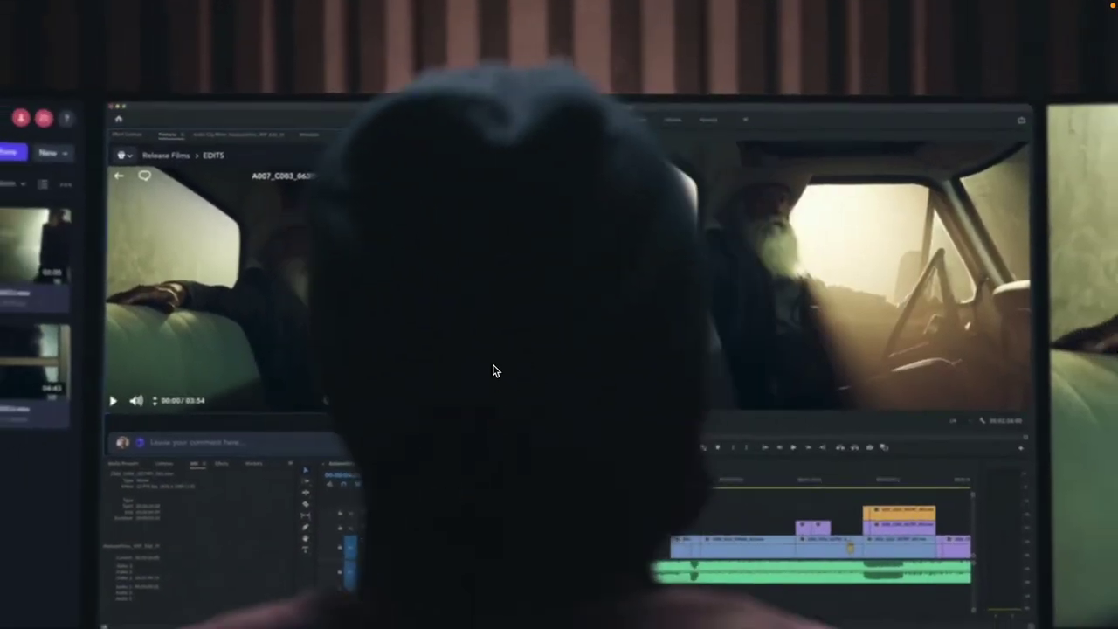
scroll(493, 371, "down", 10)
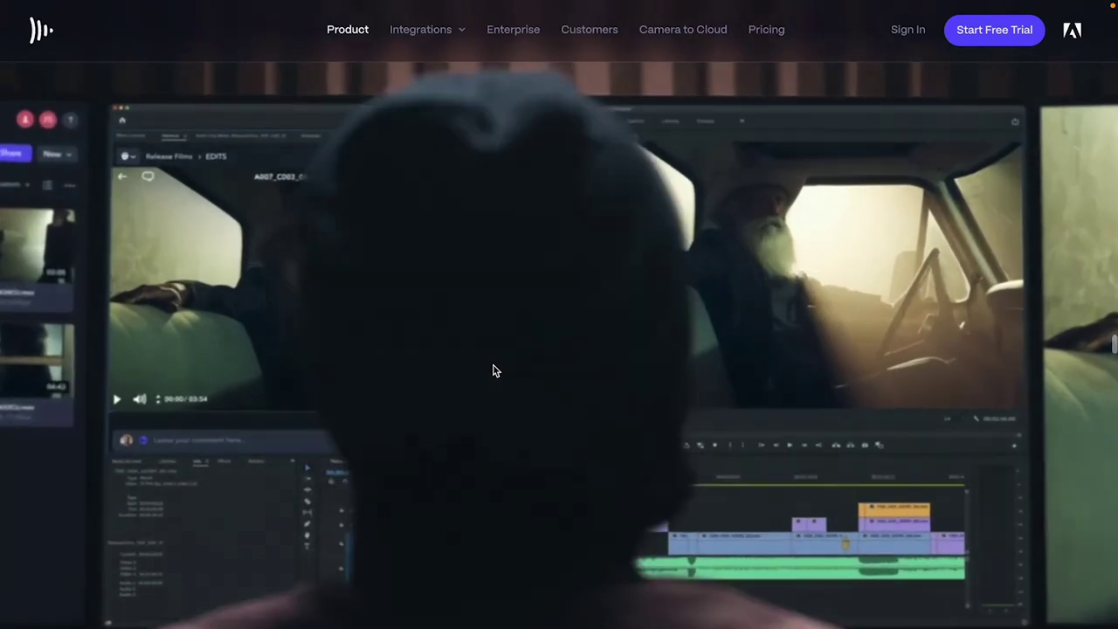
scroll(492, 371, "down", 10)
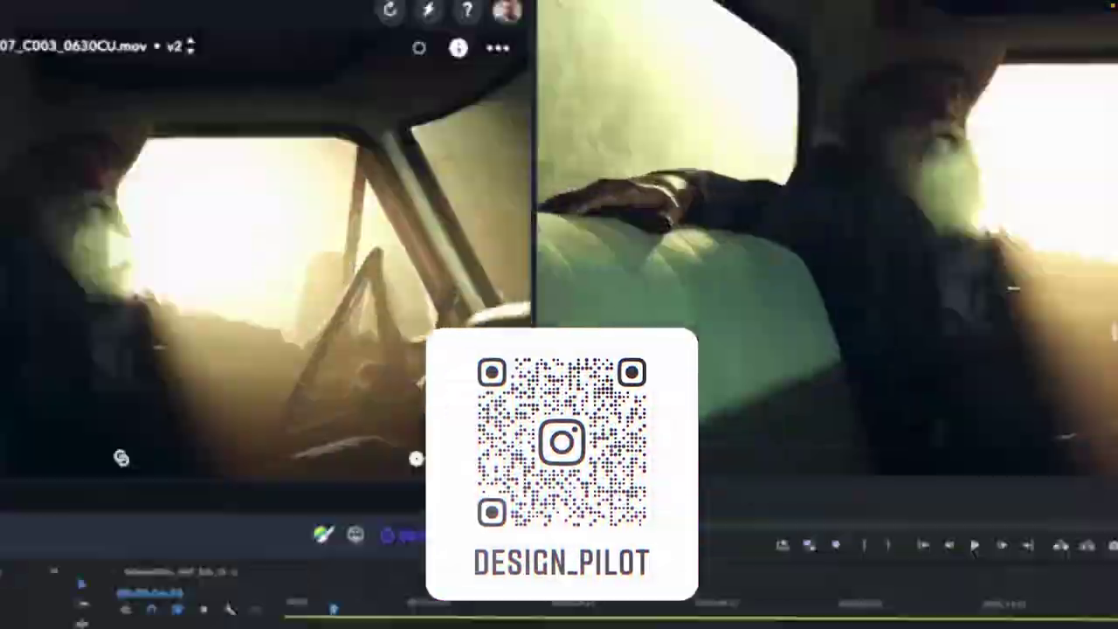
scroll(559, 315, "down", 10)
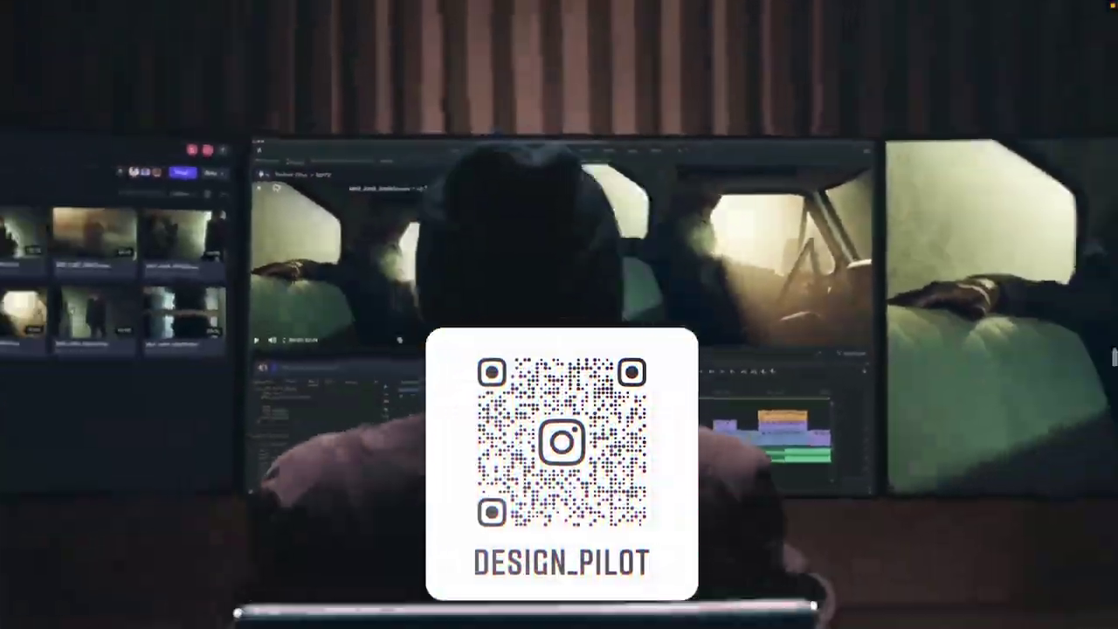
scroll(492, 365, "down", 8)
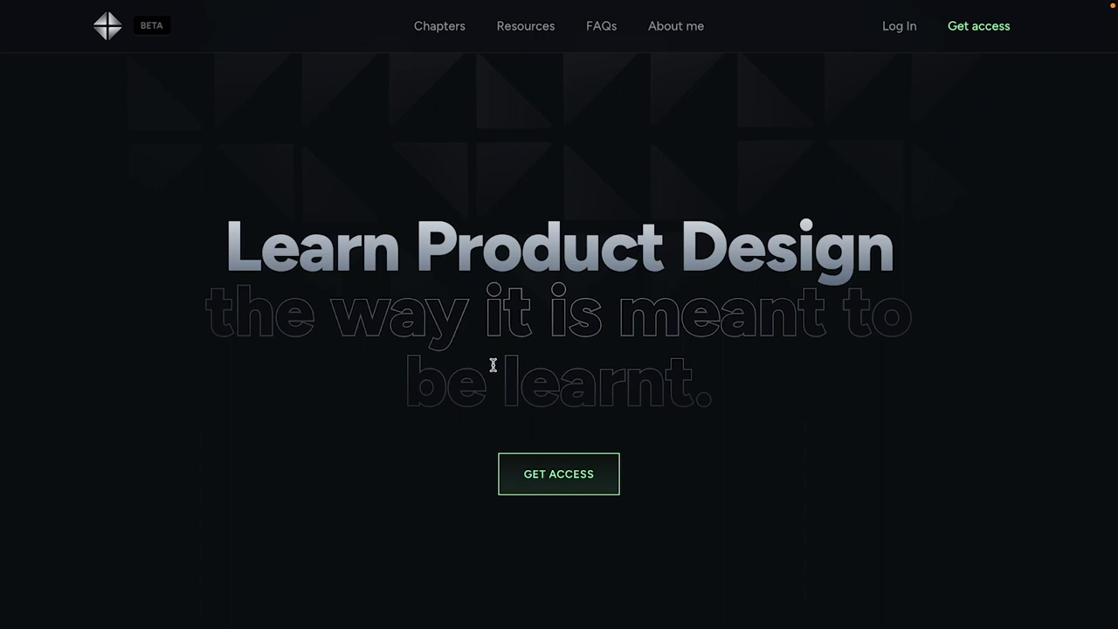
Scroll down and back up the Learn Product Design page to replay the 'Match the industry standard' headline
scroll(493, 365, "down", 14)
scroll(493, 369, "down", 6)
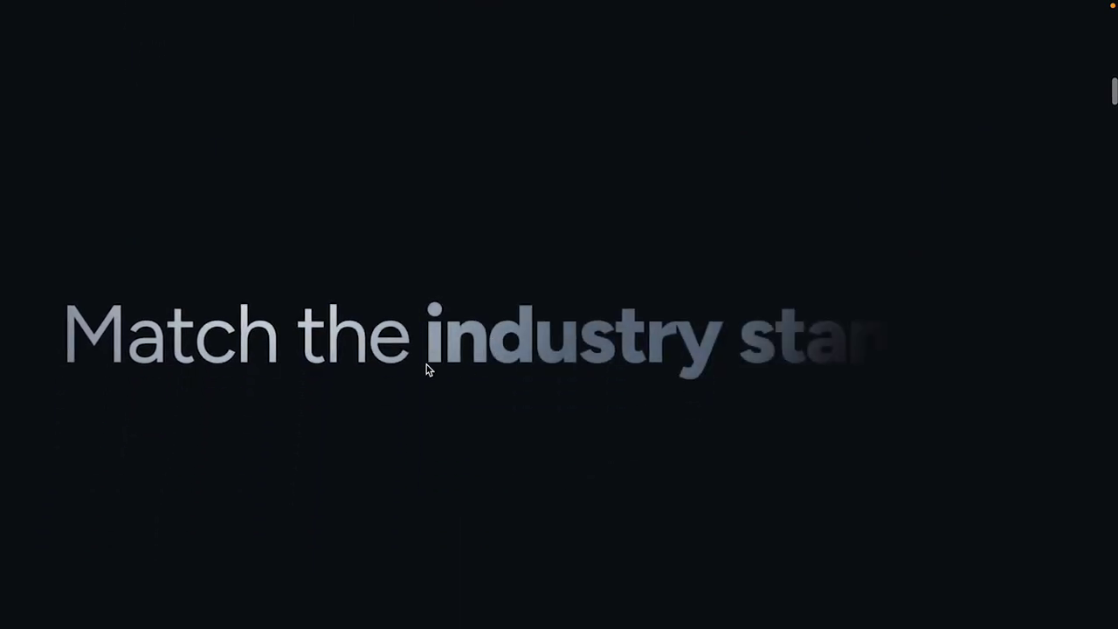
scroll(539, 389, "down", 5)
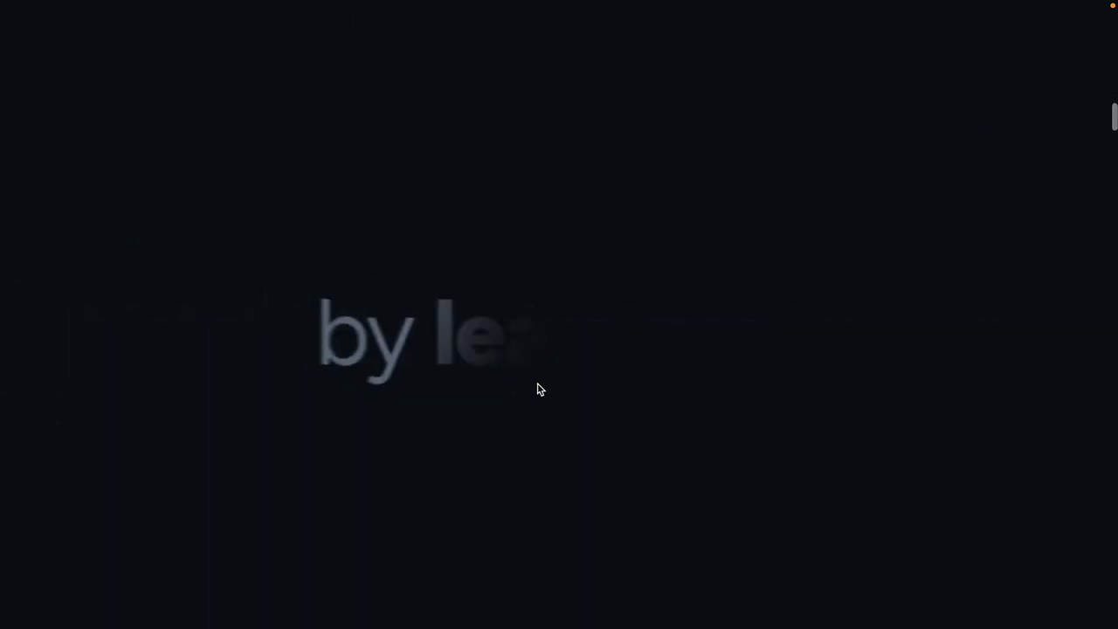
scroll(539, 389, "down", 5)
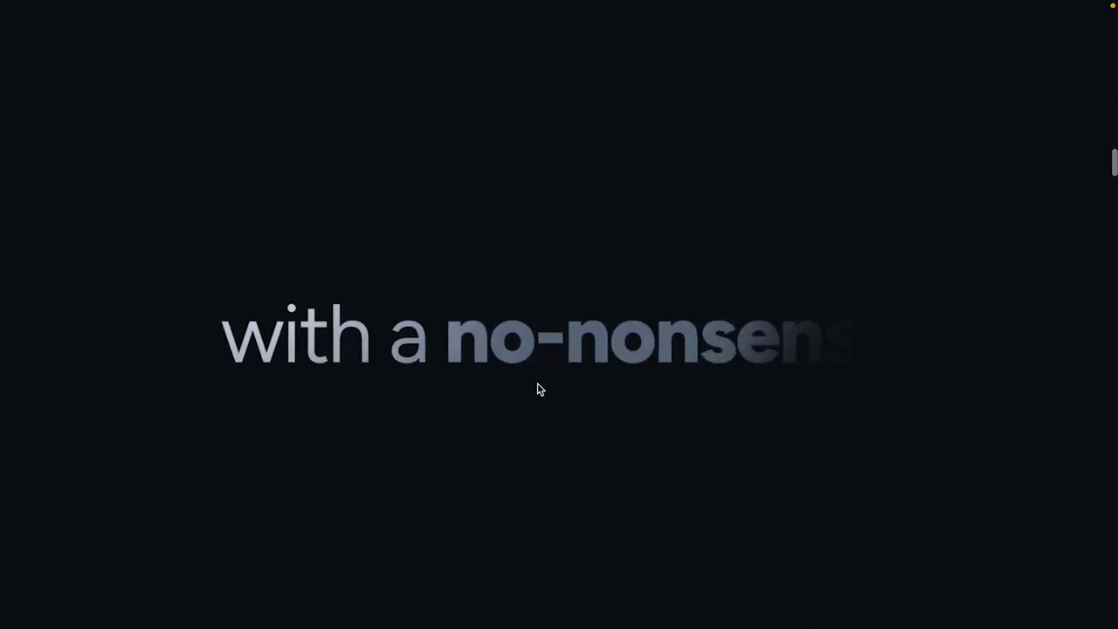
scroll(539, 389, "down", 5)
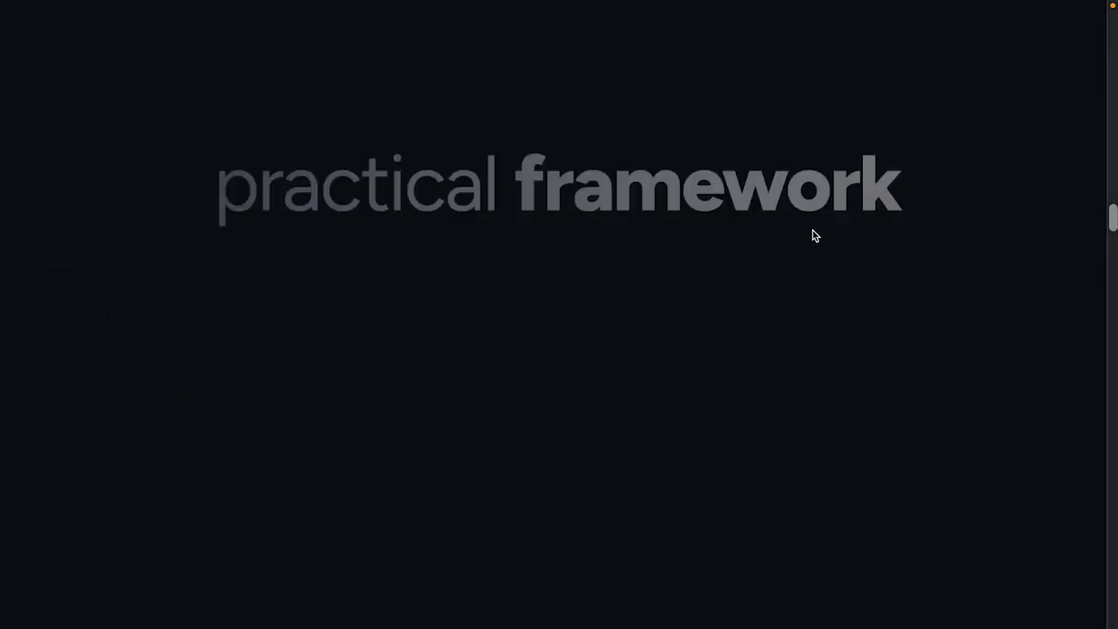
scroll(812, 235, "up", 4)
scroll(813, 235, "up", 3)
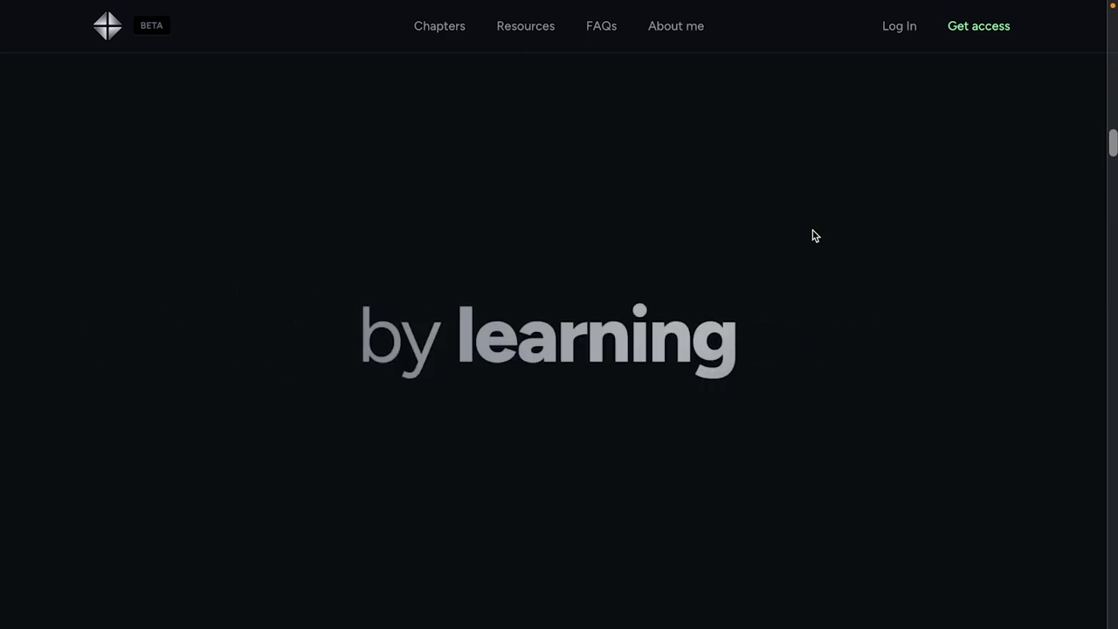
scroll(812, 235, "down", 3)
scroll(812, 235, "up", 2)
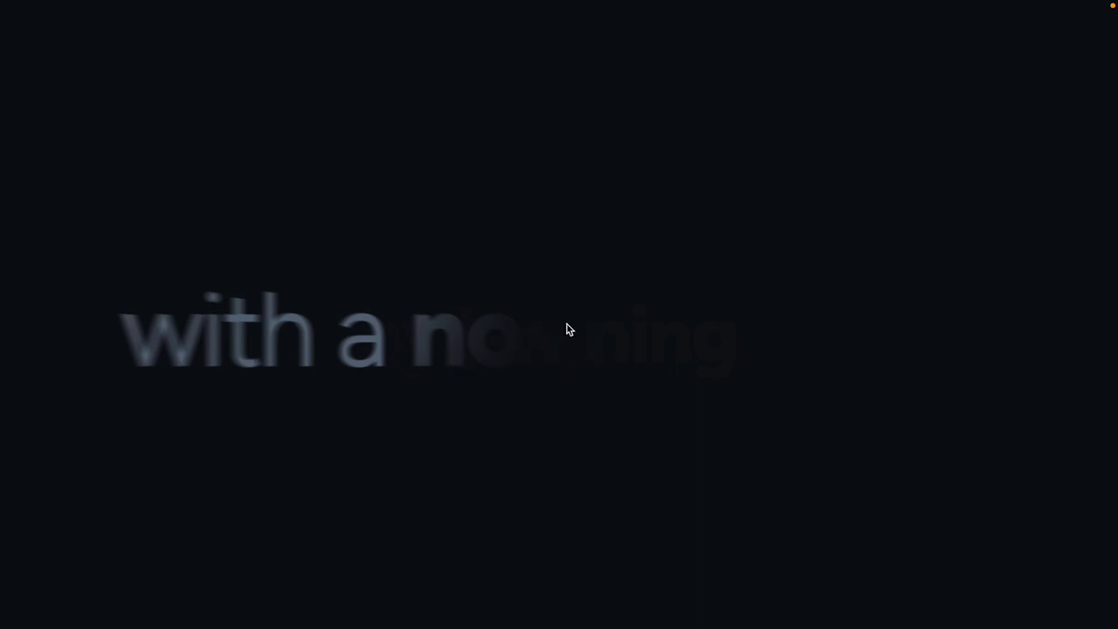
Advance to the practical framework text and select the line 'This guide is for you if you're'
scroll(568, 330, "down", 5)
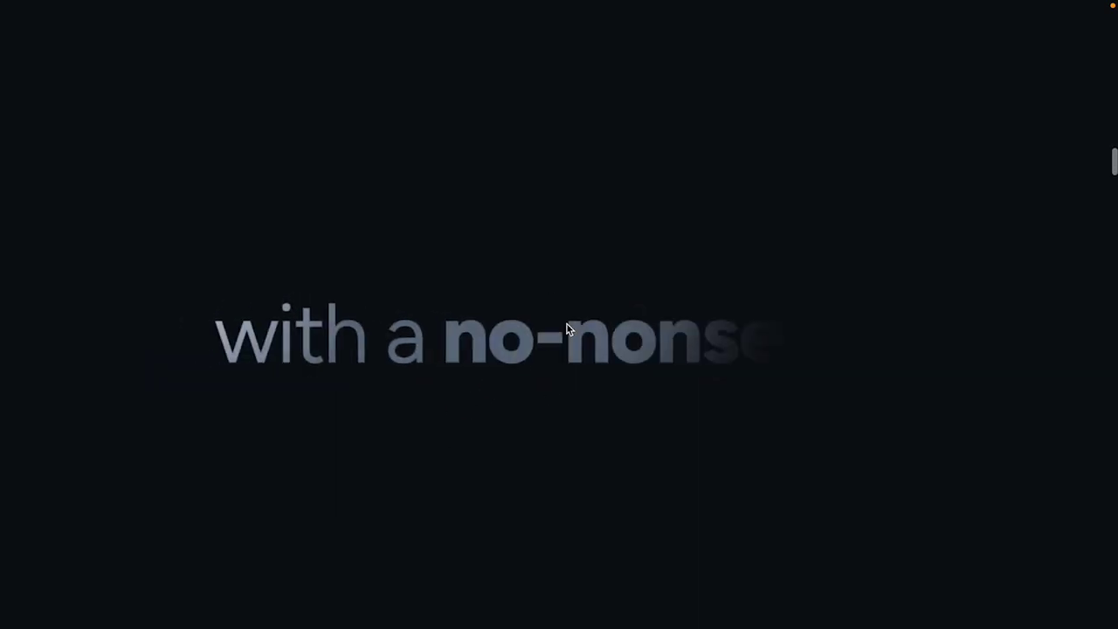
scroll(567, 328, "down", 5)
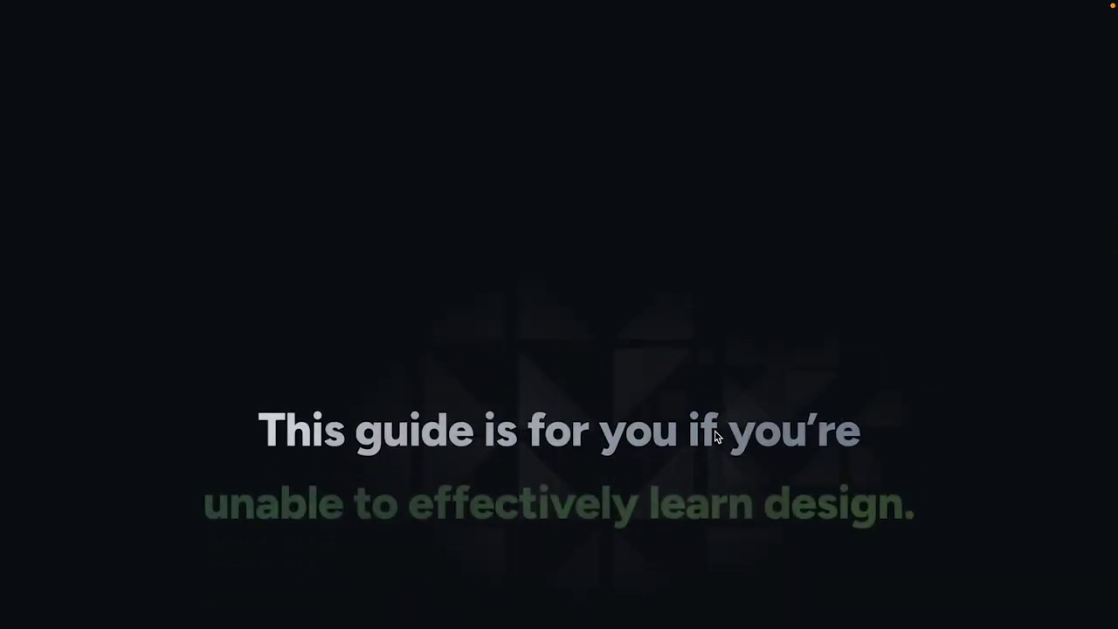
triple_click(726, 426)
scroll(726, 428, "up", 5)
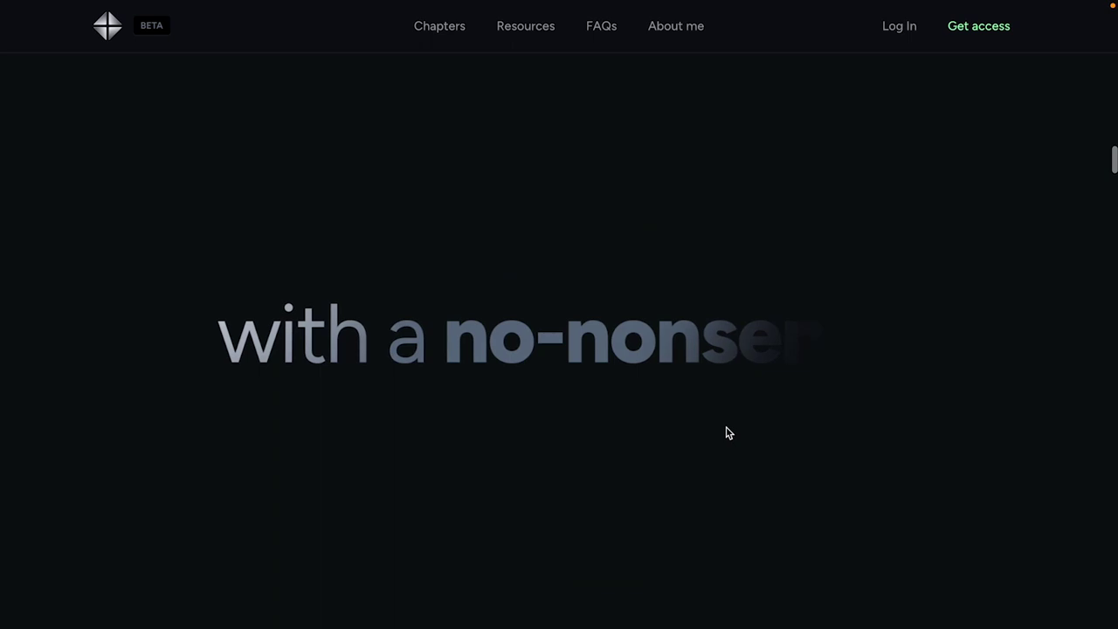
scroll(725, 431, "down", 10)
scroll(726, 427, "up", 10)
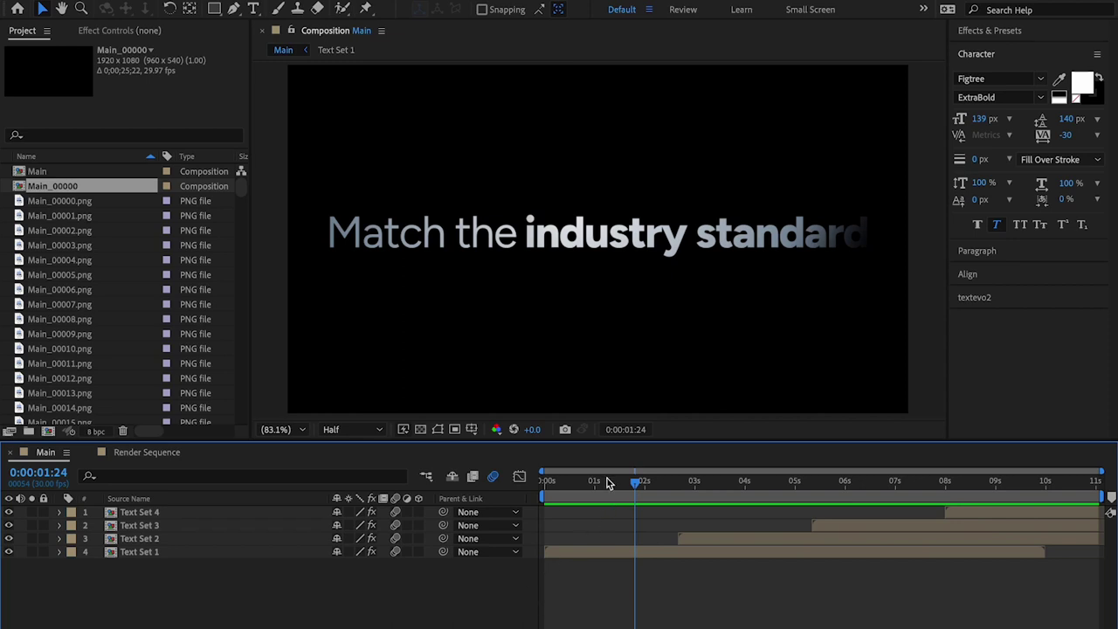
Replay the animation inside the Text Set 1 precomp, then scrub Main to 4:29 showing 'by learning'
mouse_move(609, 486)
left_mouse_down()
mouse_move(549, 486)
mouse_move(615, 482)
left_mouse_up()
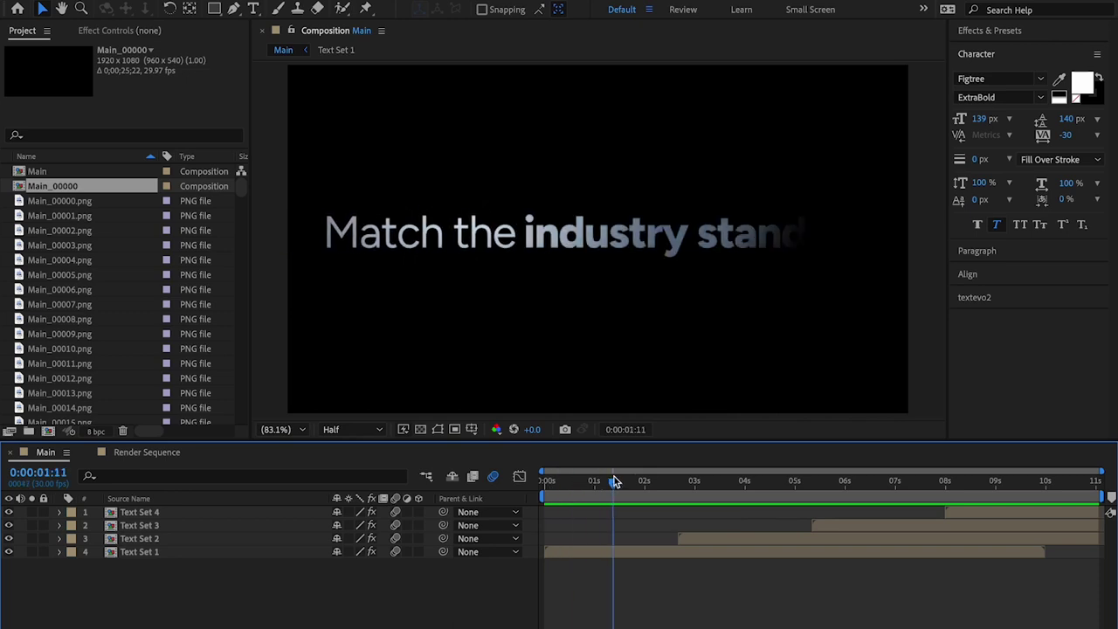
left_click(123, 554)
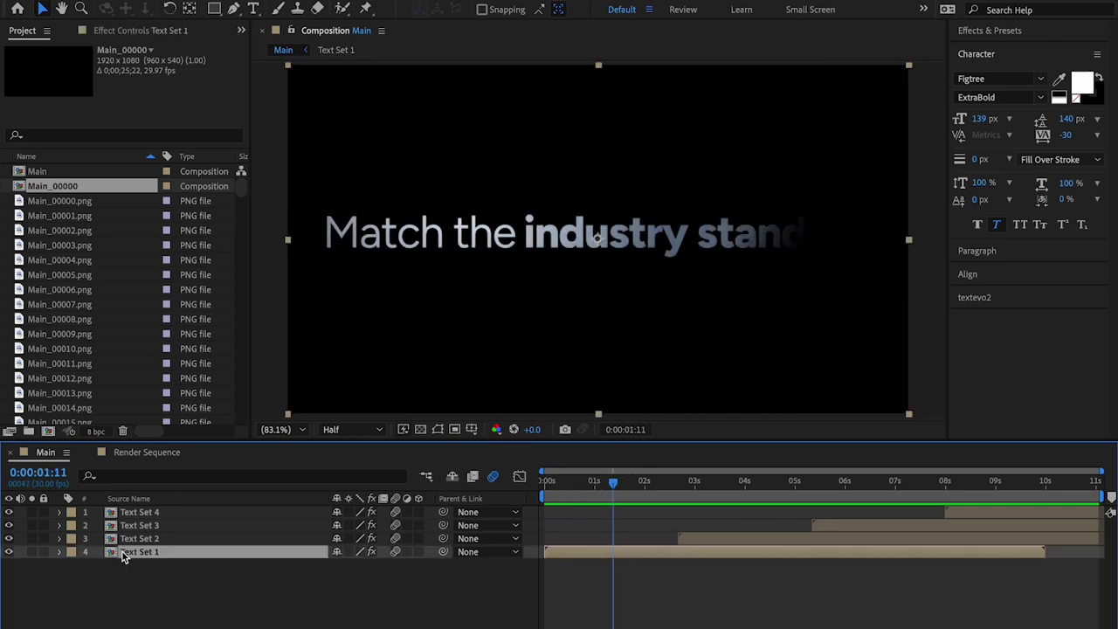
double_click(166, 555)
left_click_drag(589, 473, 691, 472)
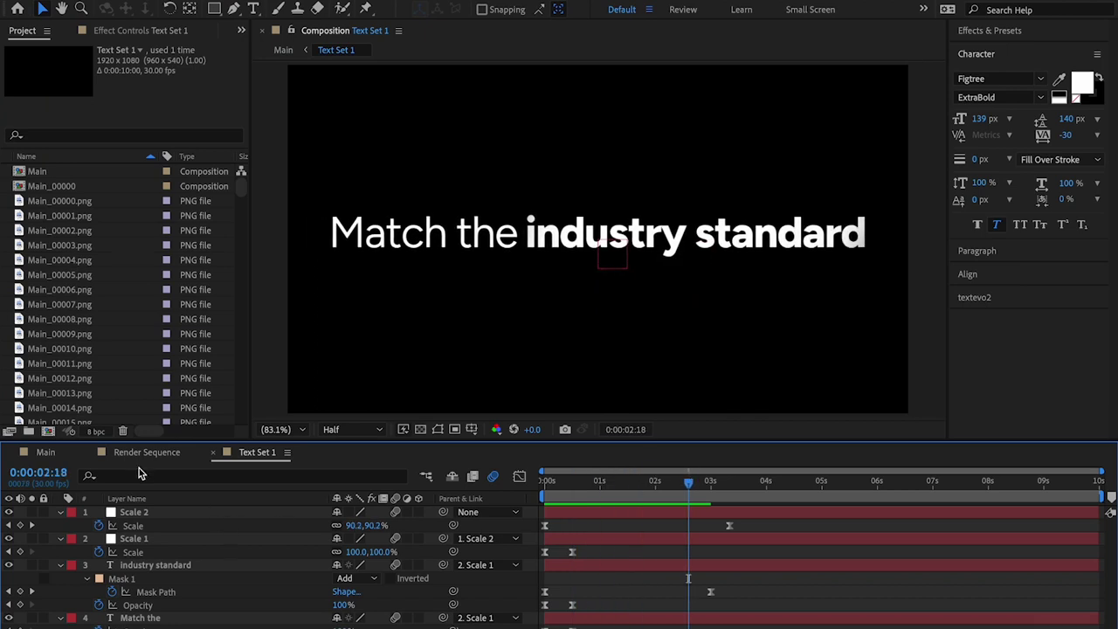
left_click(45, 452)
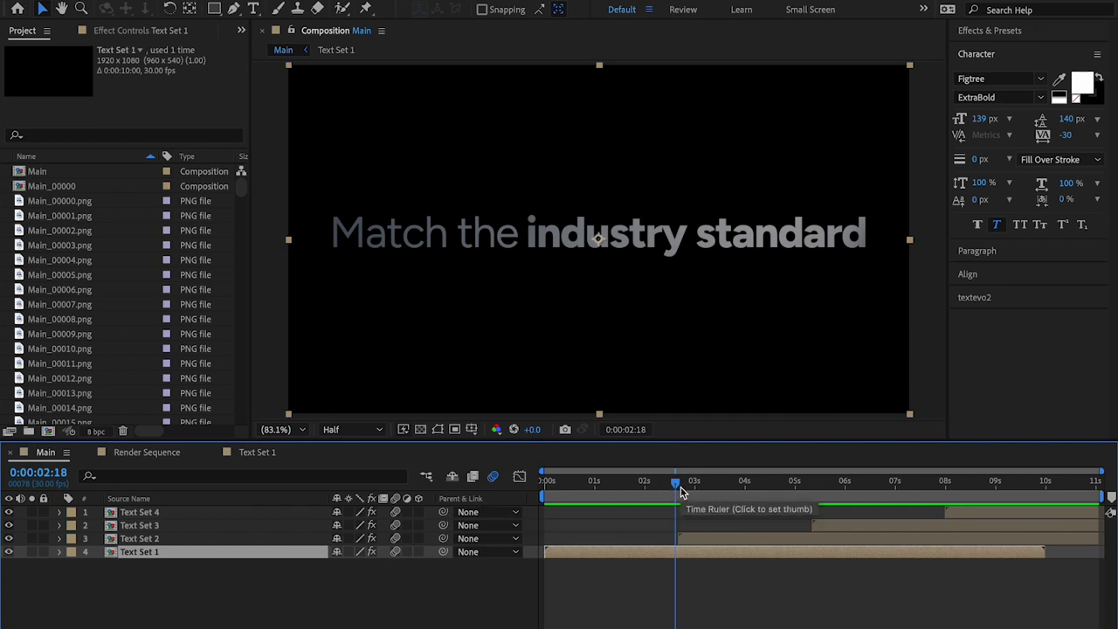
left_click_drag(676, 490, 948, 494)
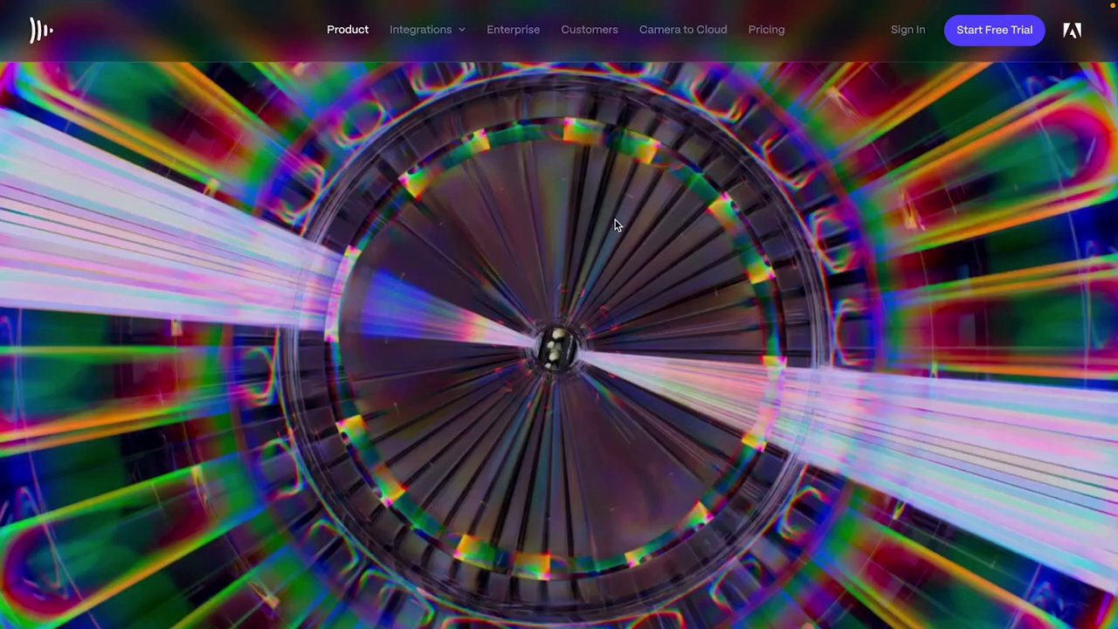
Scroll the Frame.io page until the animation zooms in on the cinema camera's glowing lens
scroll(617, 224, "down", 5)
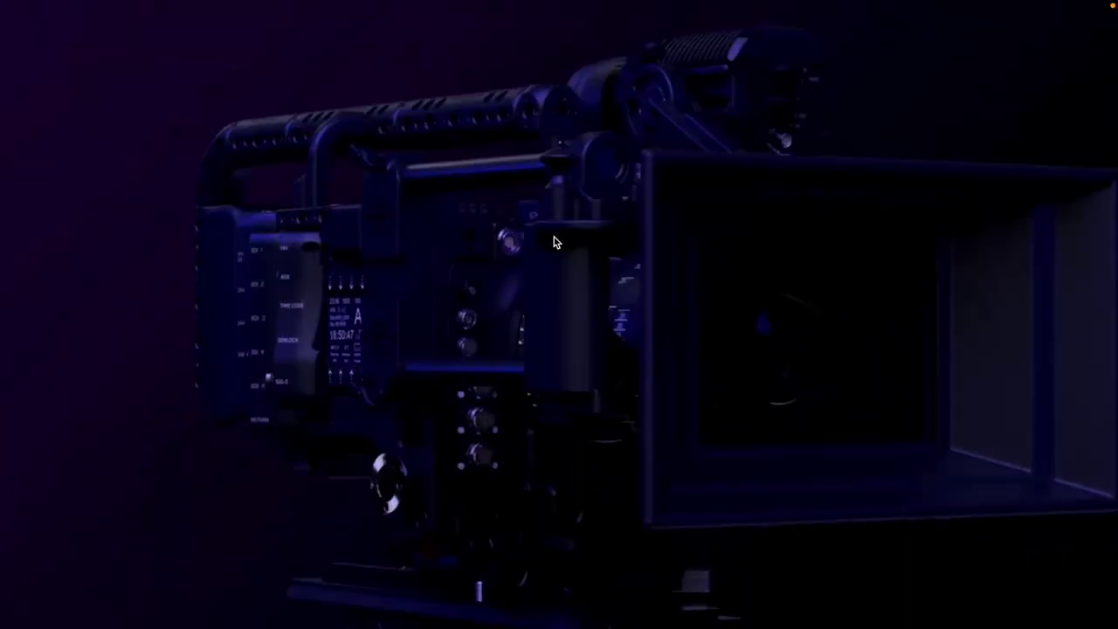
scroll(554, 242, "down", 3)
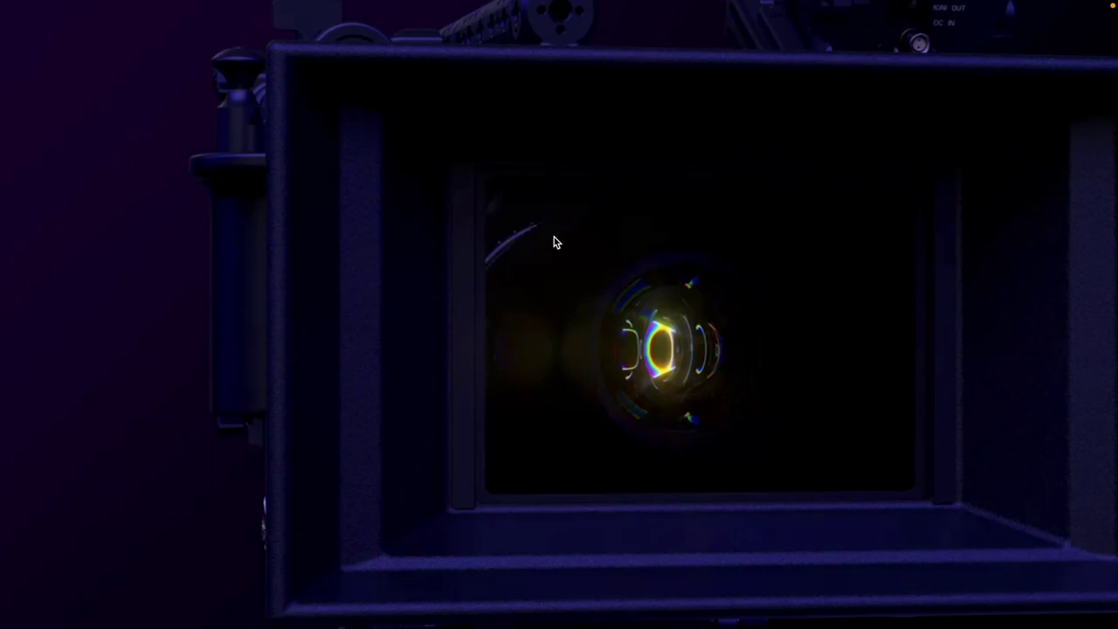
scroll(554, 242, "down", 3)
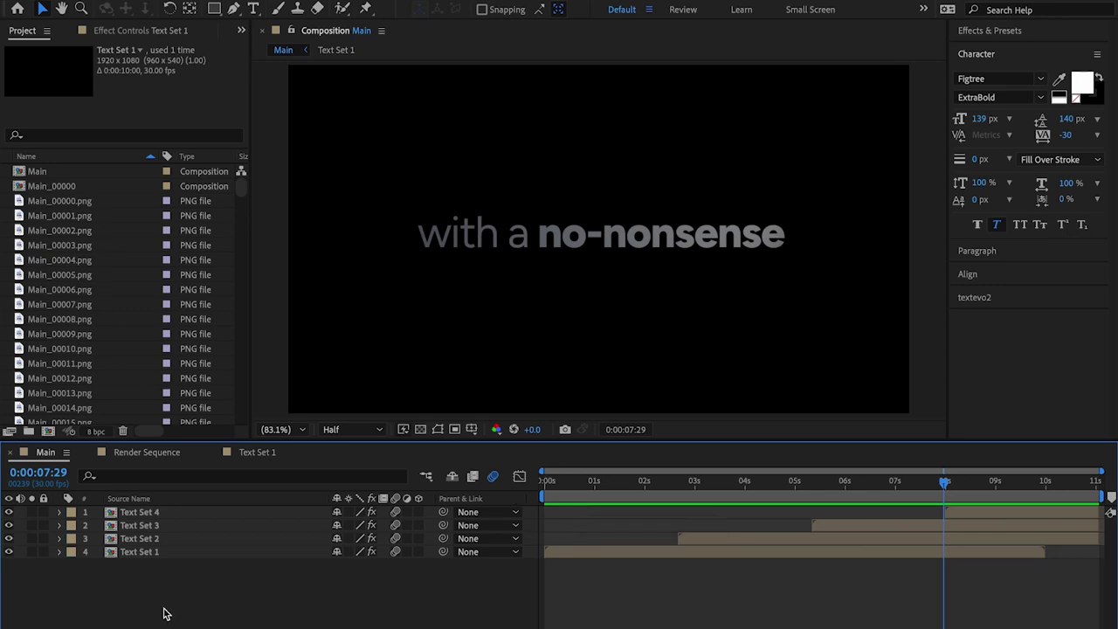
Add Main to the Render Queue with Ctrl+M and set its output format to PNG Sequence
key("ctrl+m")
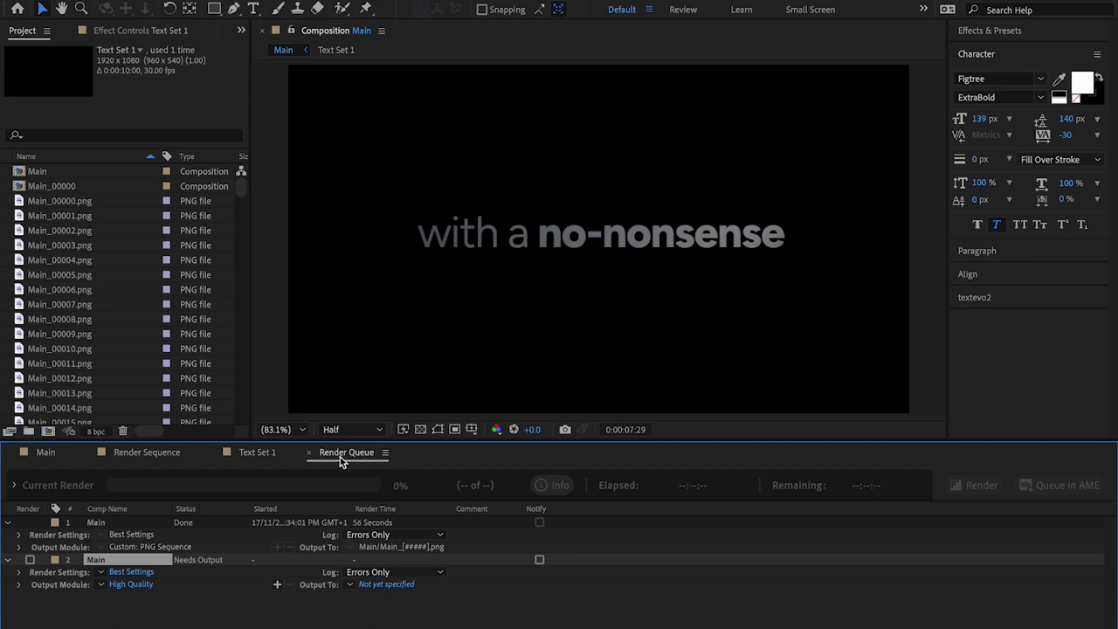
left_click(133, 584)
left_click(492, 109)
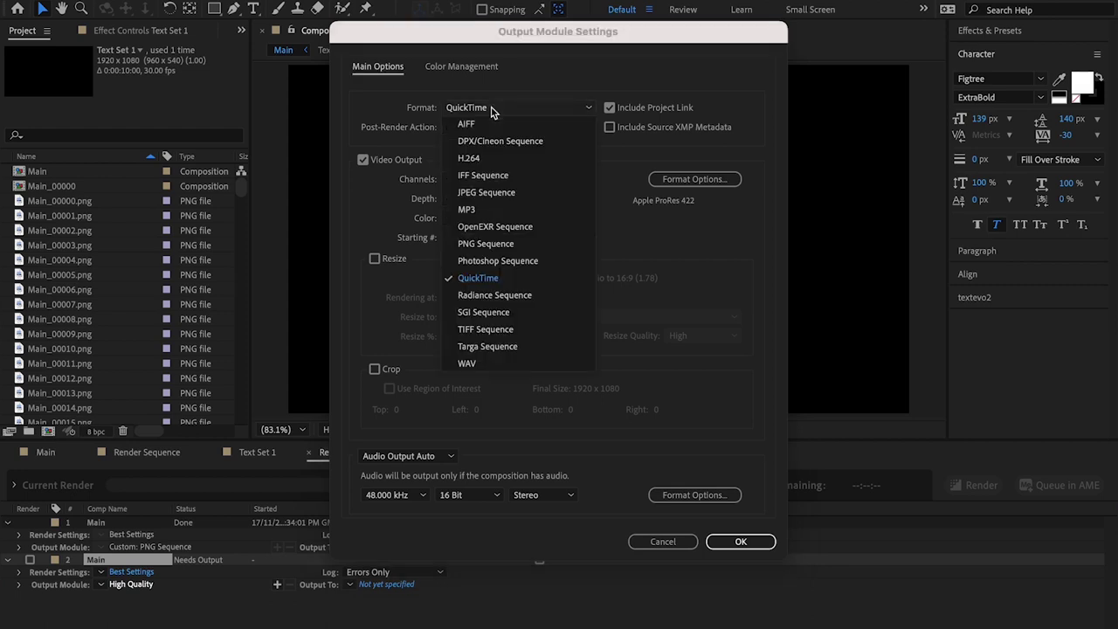
left_click(491, 244)
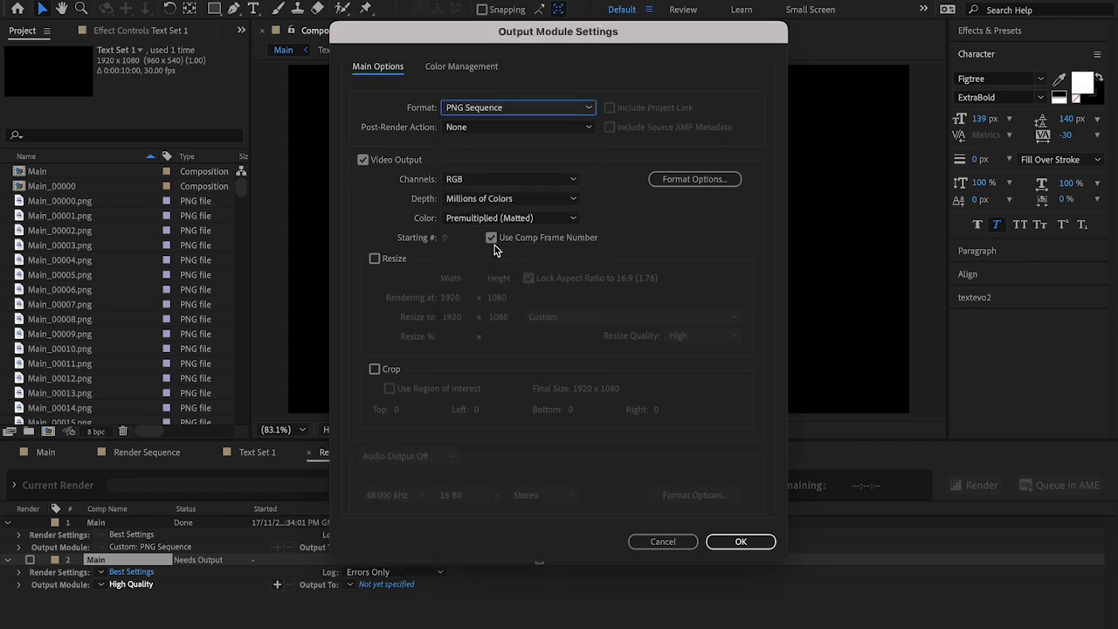
left_click(465, 182)
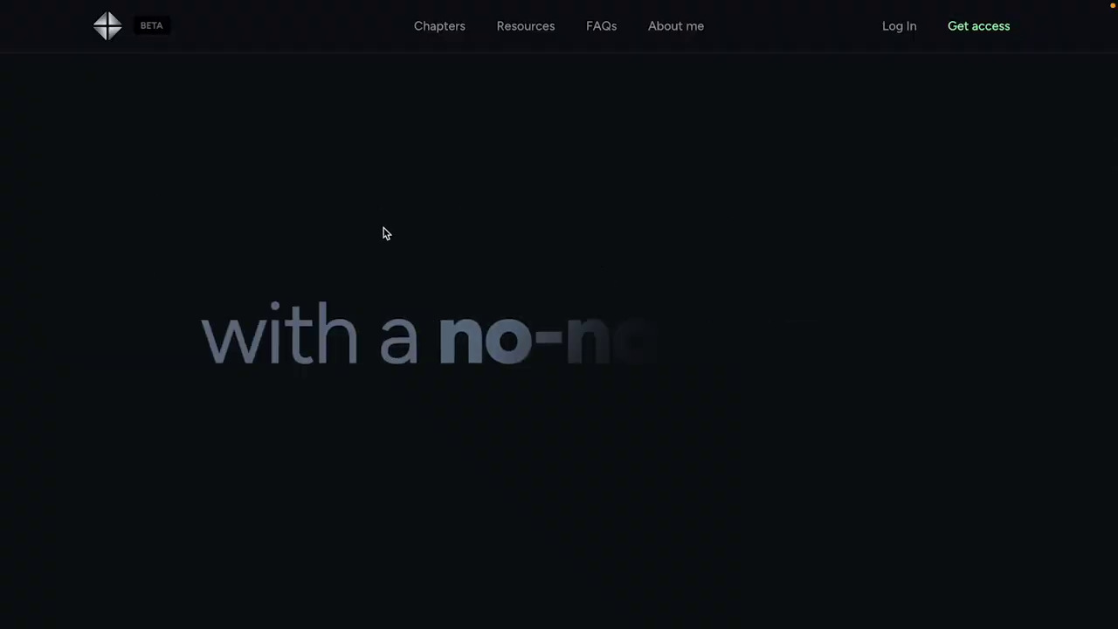
Scroll the Learn Product Design headline to 'by learning', then cancel the output module changes
scroll(107, 218, "up", 3)
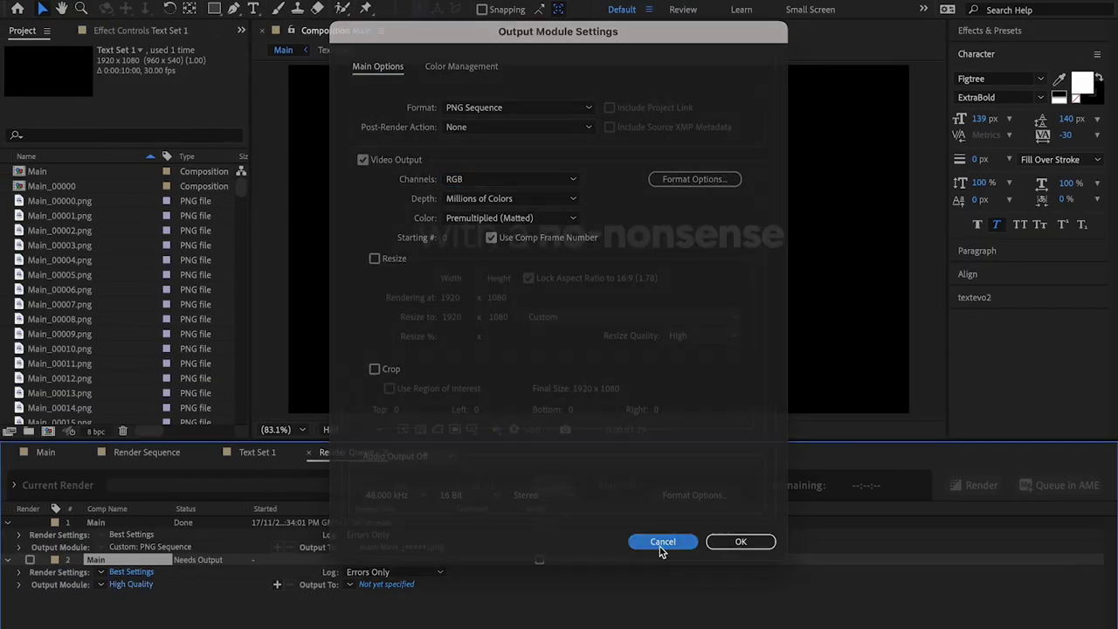
left_click(664, 540)
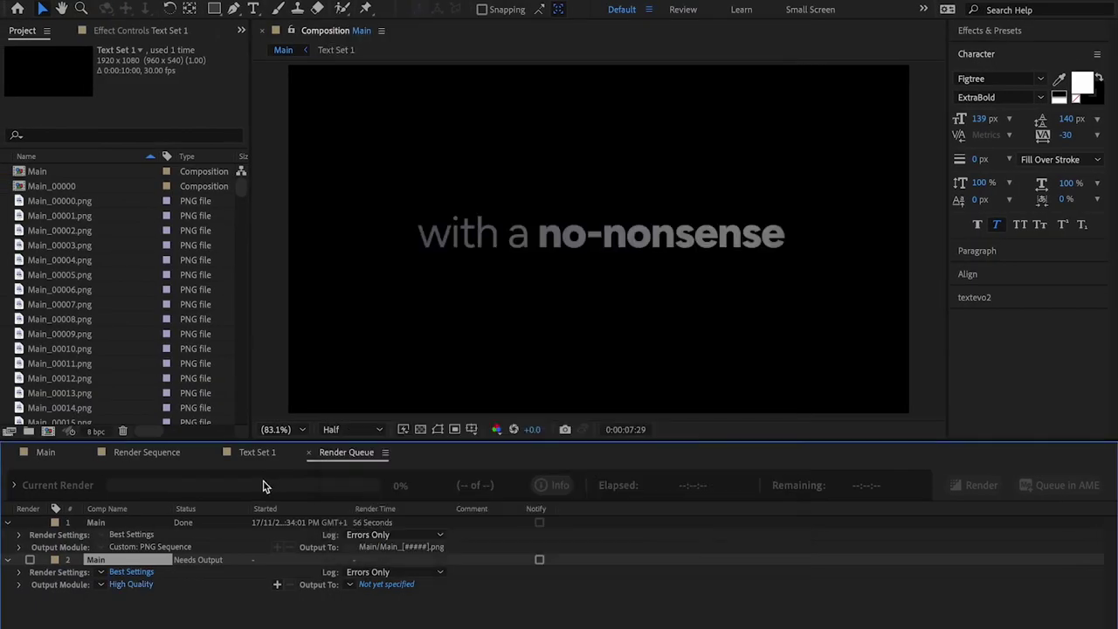
View Main at about 1:21 over the transparency grid, check Render Sequence, then return to the Render Queue
left_click(64, 455)
left_click(632, 481)
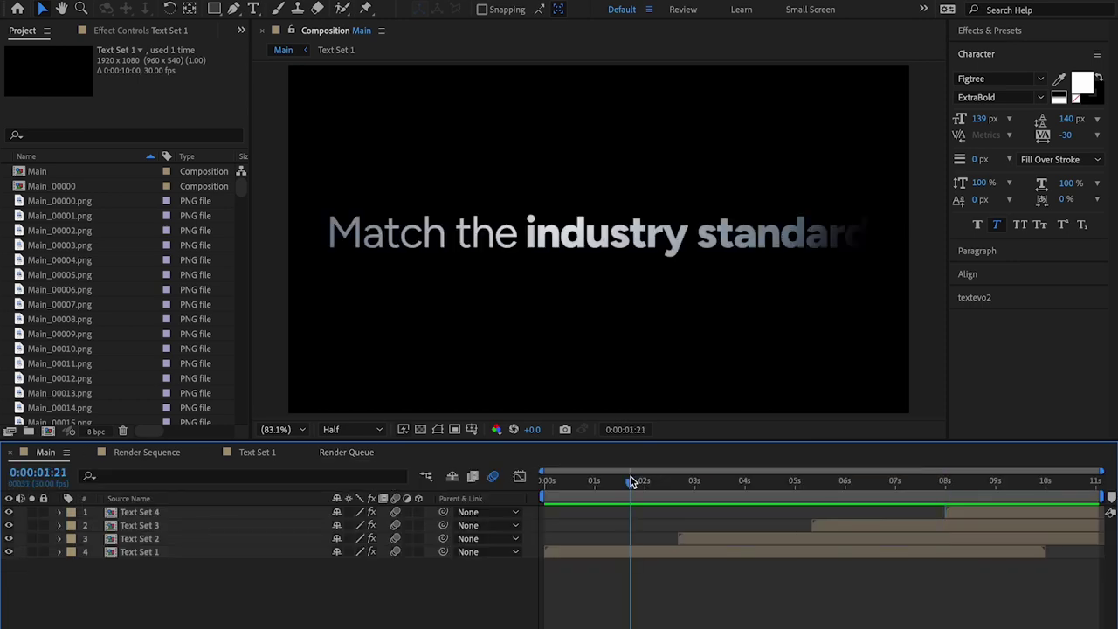
left_click(420, 430)
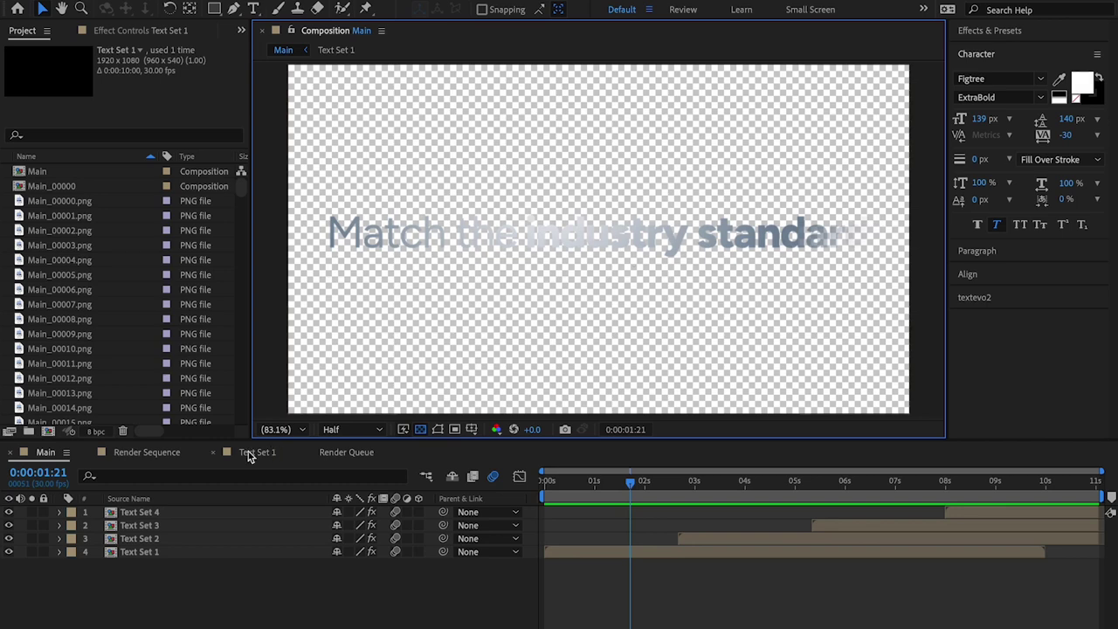
left_click(160, 453)
left_click(374, 456)
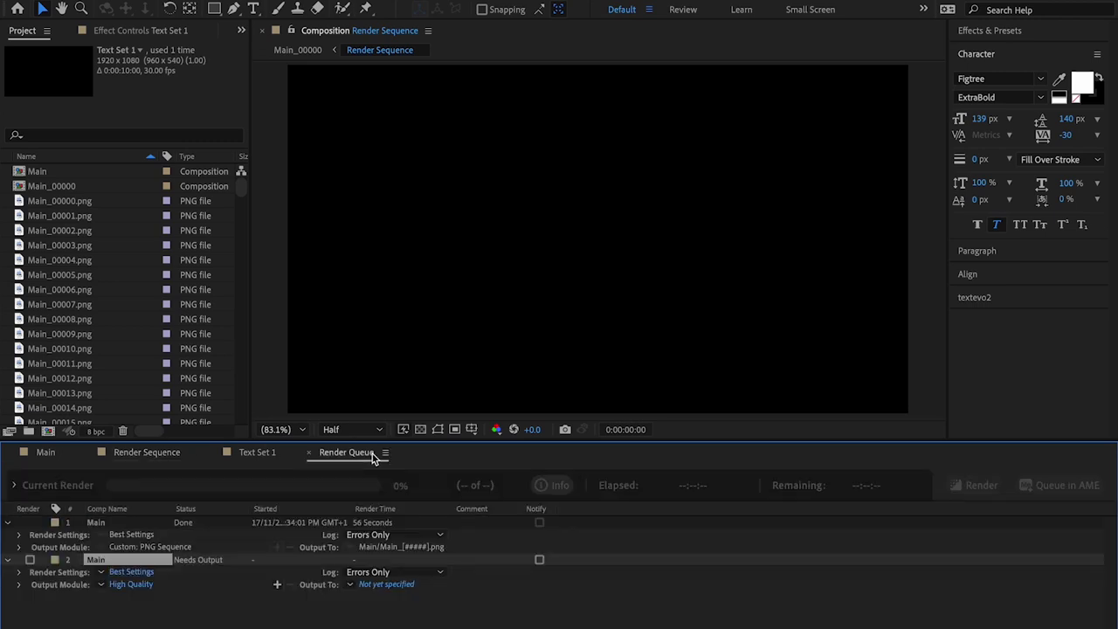
Set the queued Main output module to PNG Sequence with RGB + Alpha, leaving Output To unchanged
left_click(142, 584)
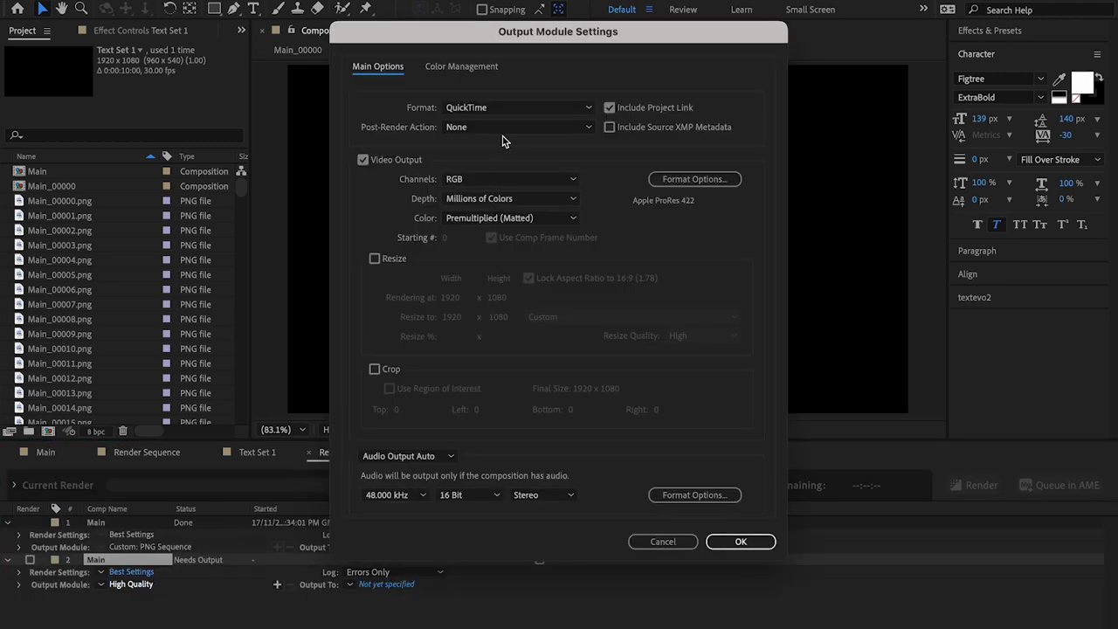
left_click(504, 109)
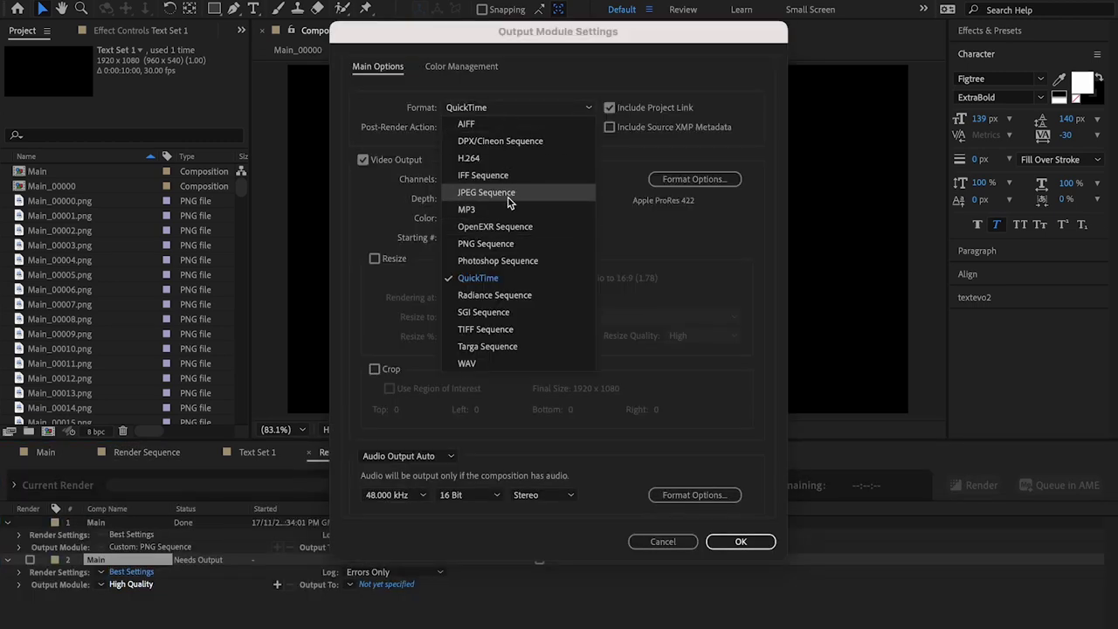
left_click(505, 244)
left_click(499, 180)
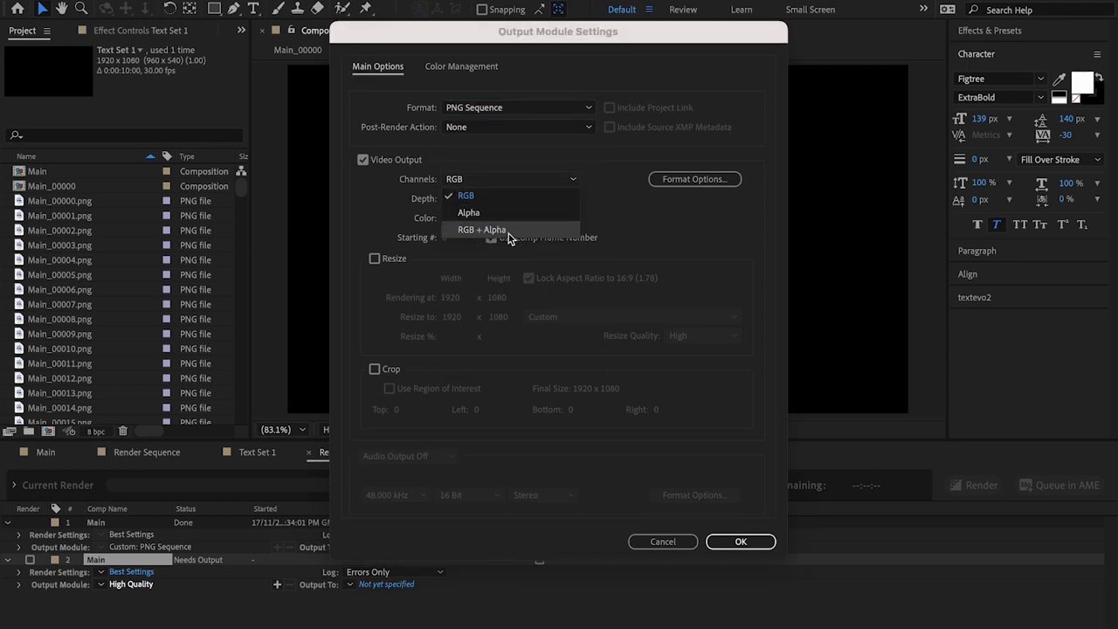
left_click(510, 230)
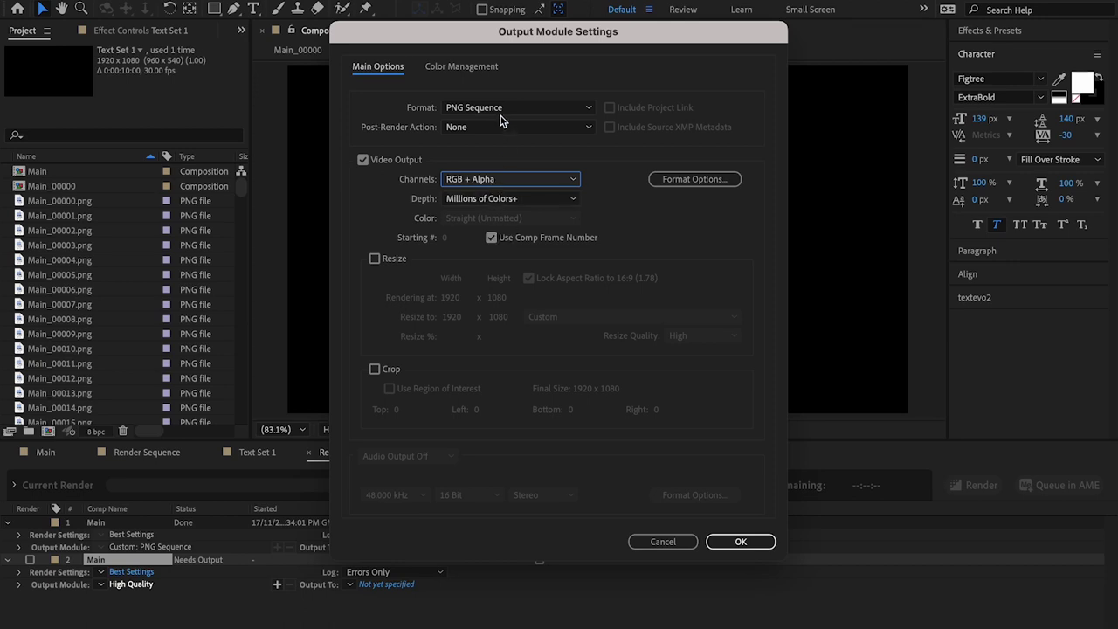
left_click(740, 543)
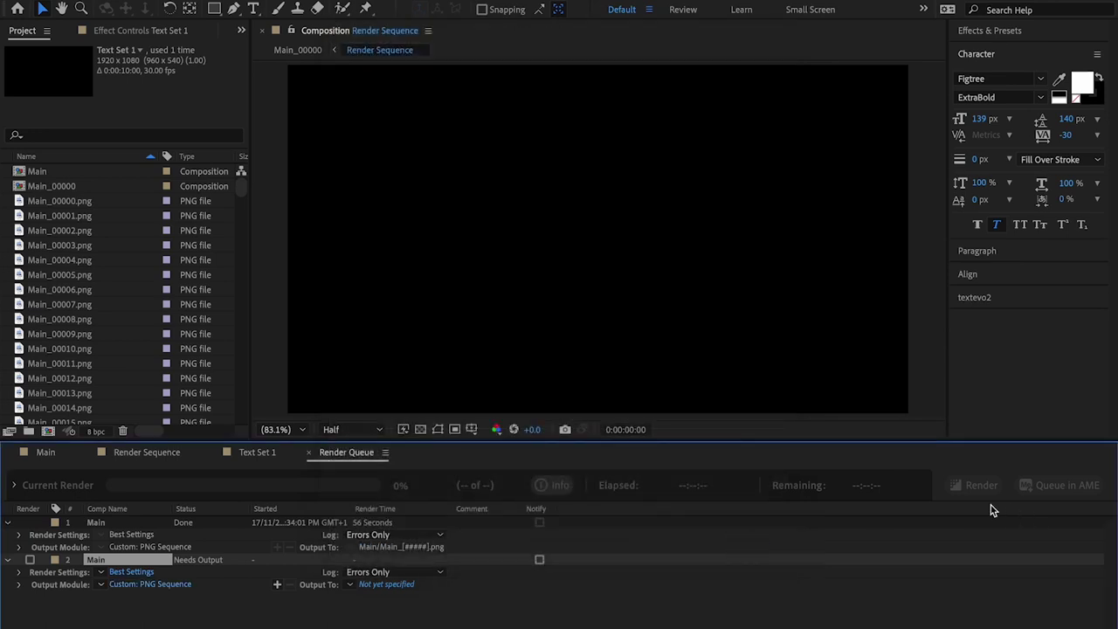
left_click(386, 584)
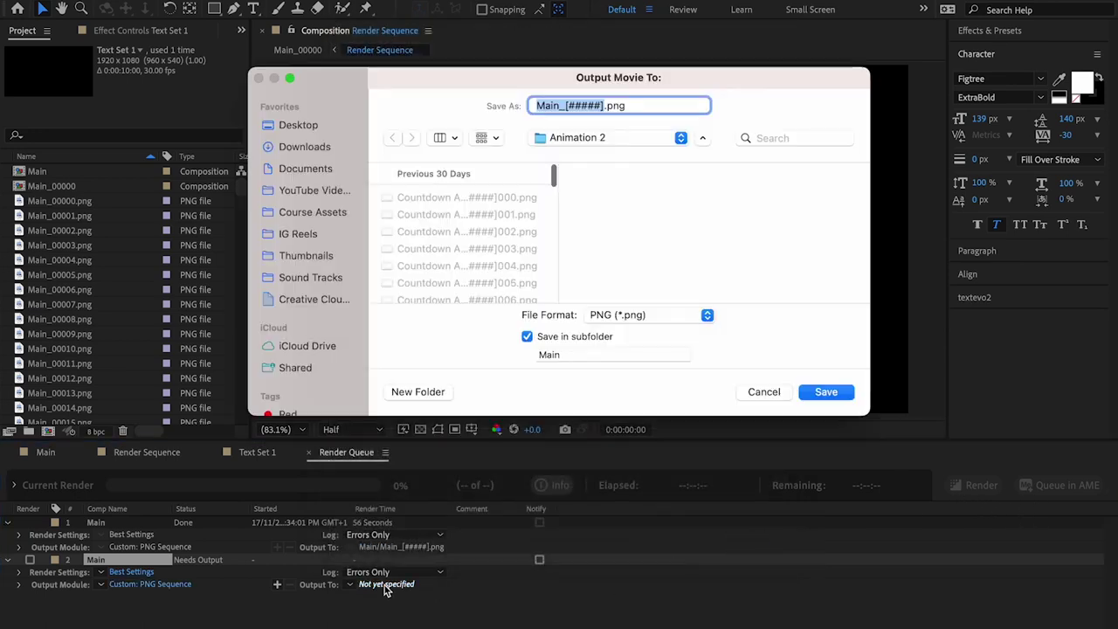
left_click(765, 392)
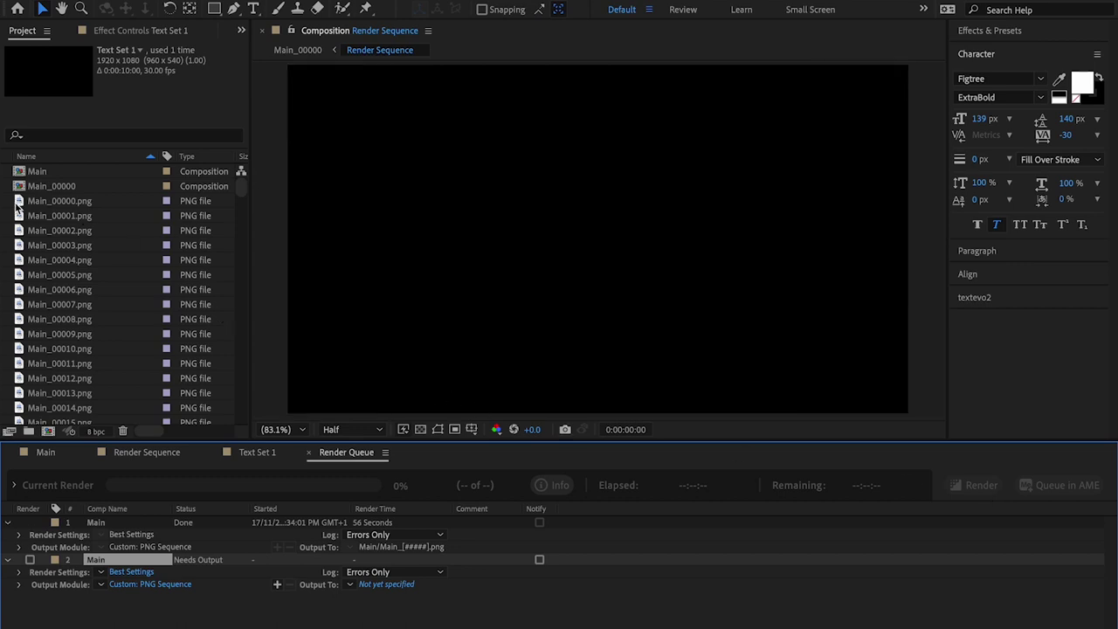
Select frames Main_00000.png through Main_00331.png in the Project panel and drag them onto New Composition
scroll(77, 207, "down", 15)
scroll(75, 206, "down", 20)
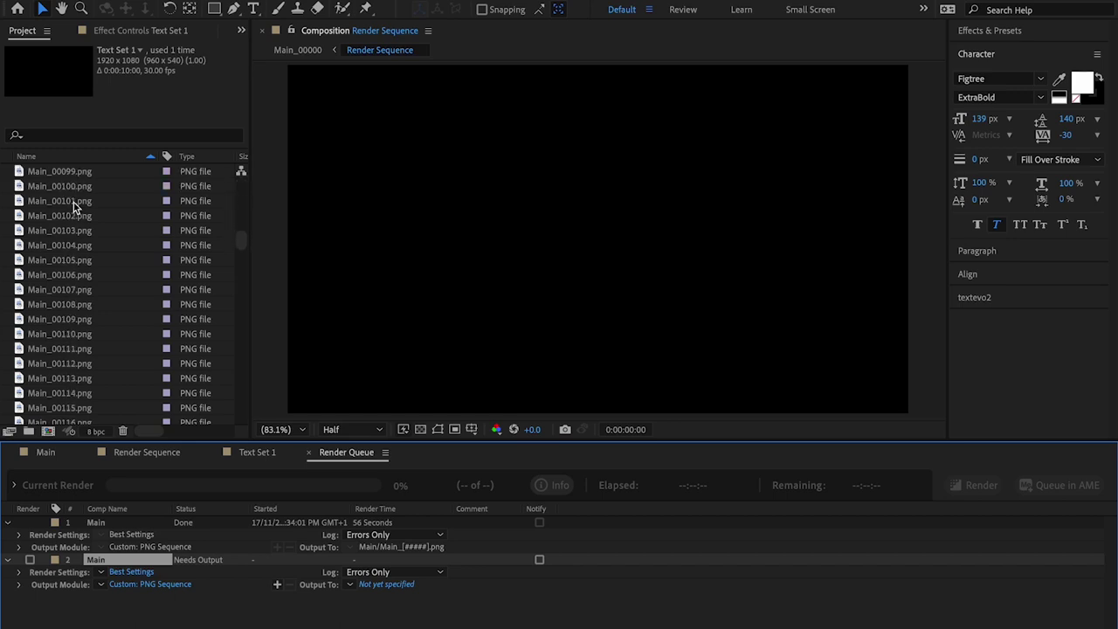
scroll(75, 206, "down", 20)
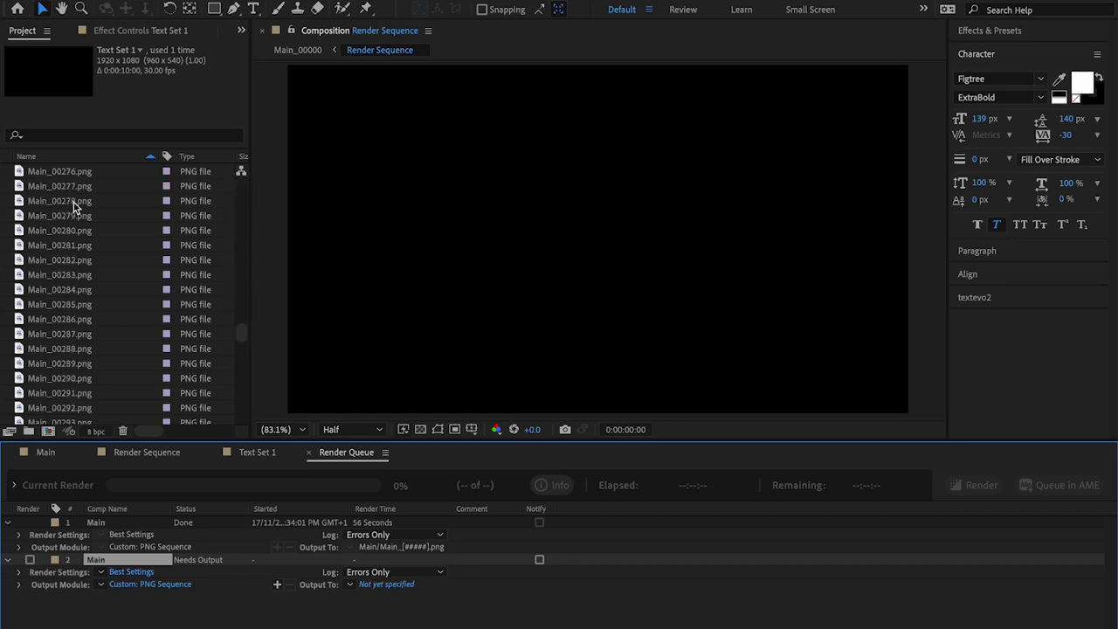
scroll(75, 206, "up", 20)
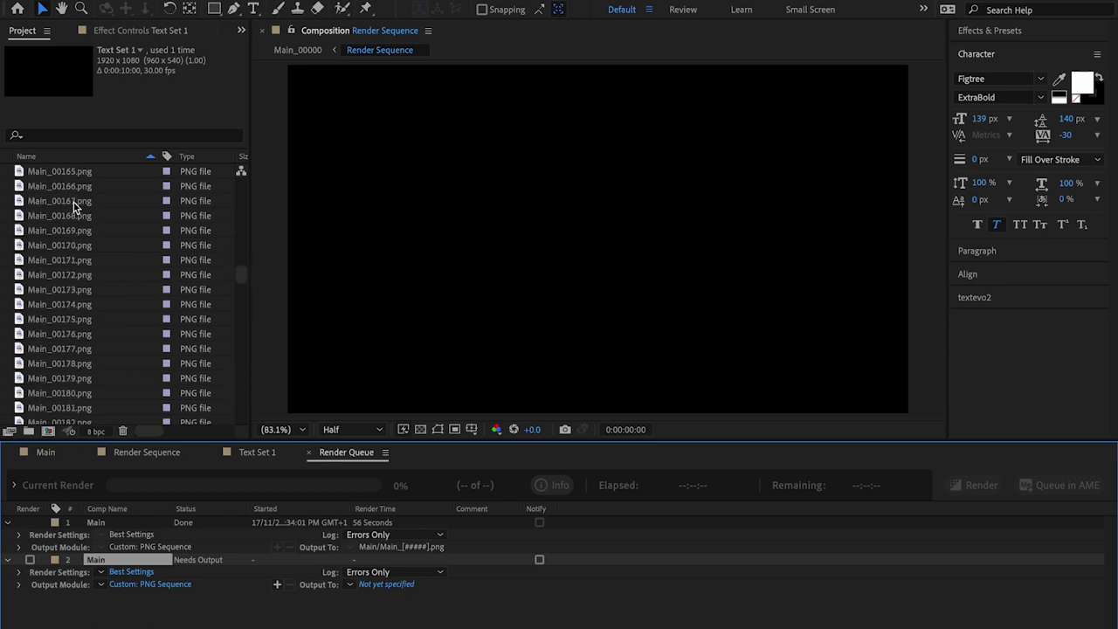
left_click(78, 203)
scroll(79, 204, "down", 20)
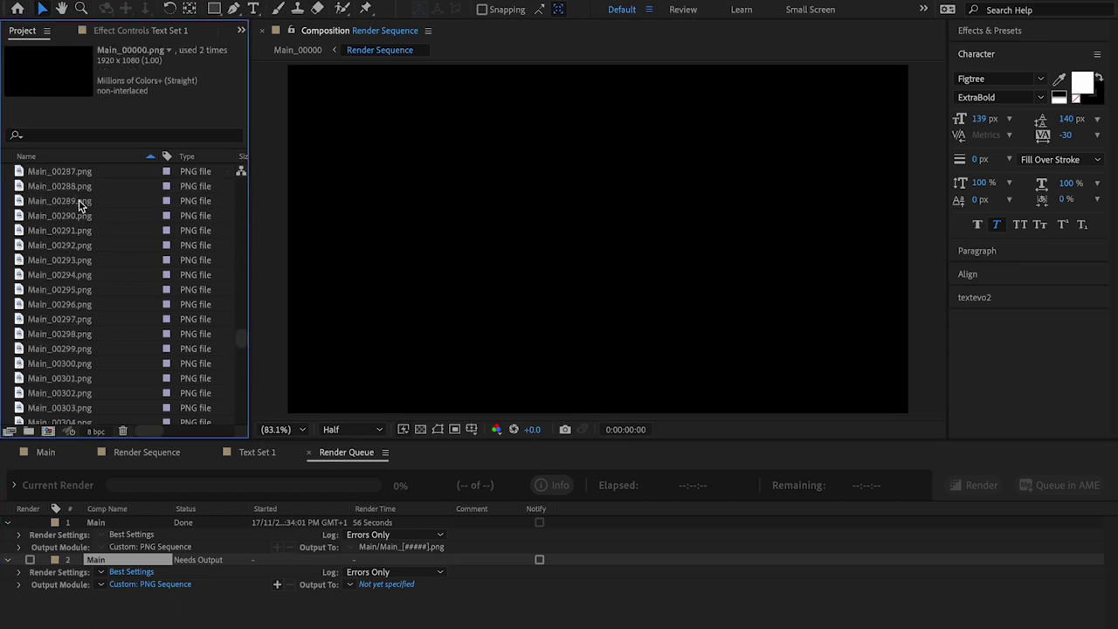
scroll(79, 205, "down", 1)
left_click(80, 261, "shift")
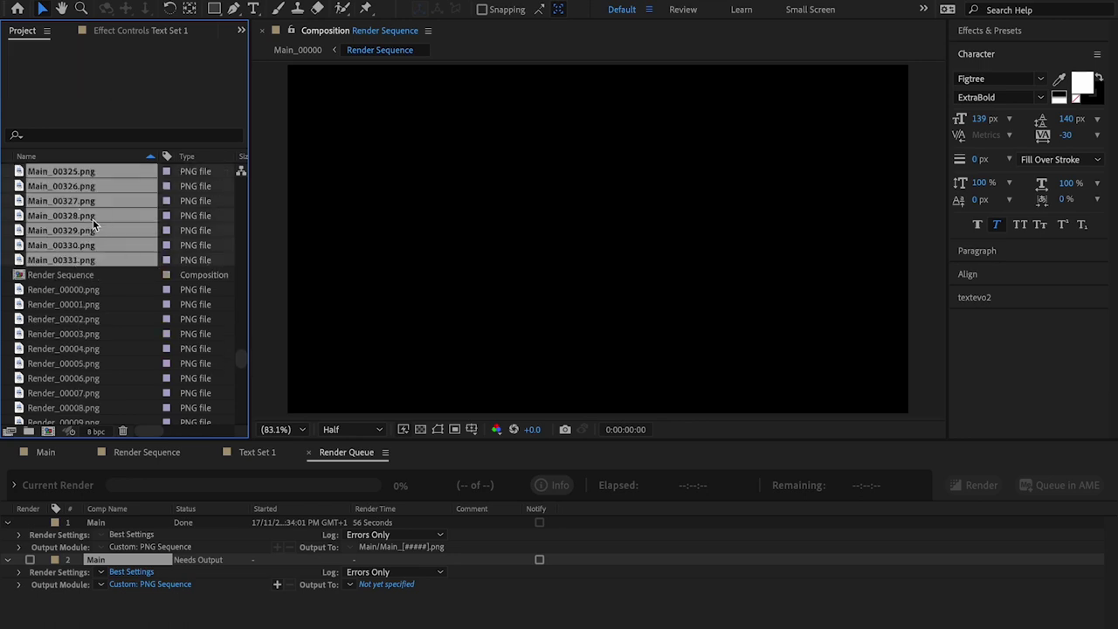
left_click_drag(79, 244, 52, 434)
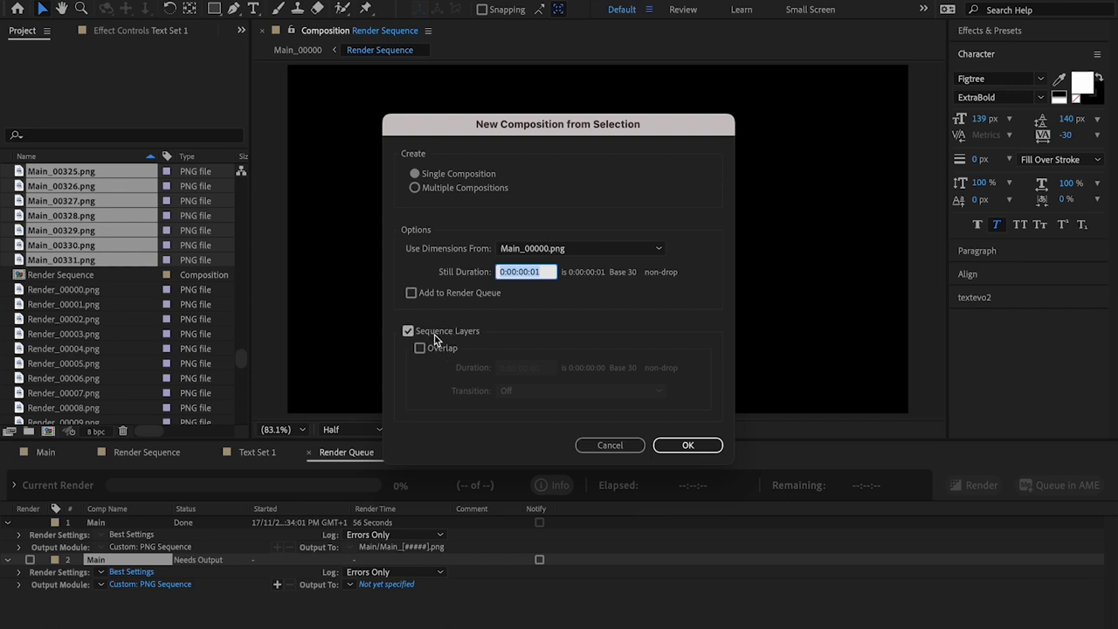
Cancel the New Composition from Selection dialog without changing Still Duration, then view Text Set 1
left_click(549, 272)
left_click(624, 446)
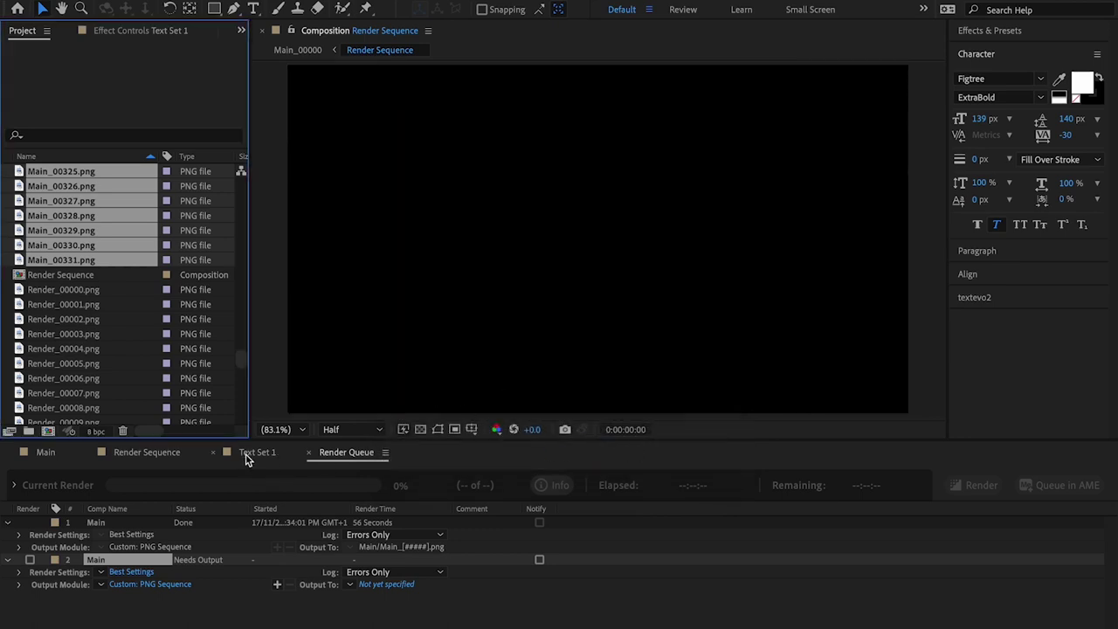
left_click(247, 458)
Play back the Render Sequence animation and select the first frame layer Main_00000.png
left_click(152, 455)
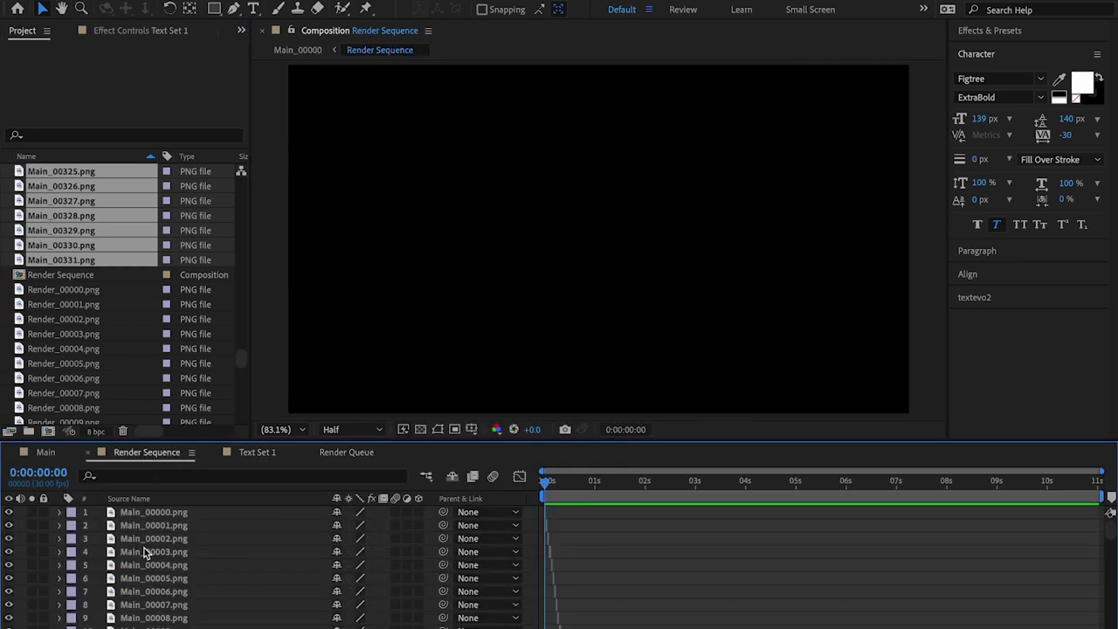
scroll(192, 524, "down", 20)
scroll(193, 577, "down", 20)
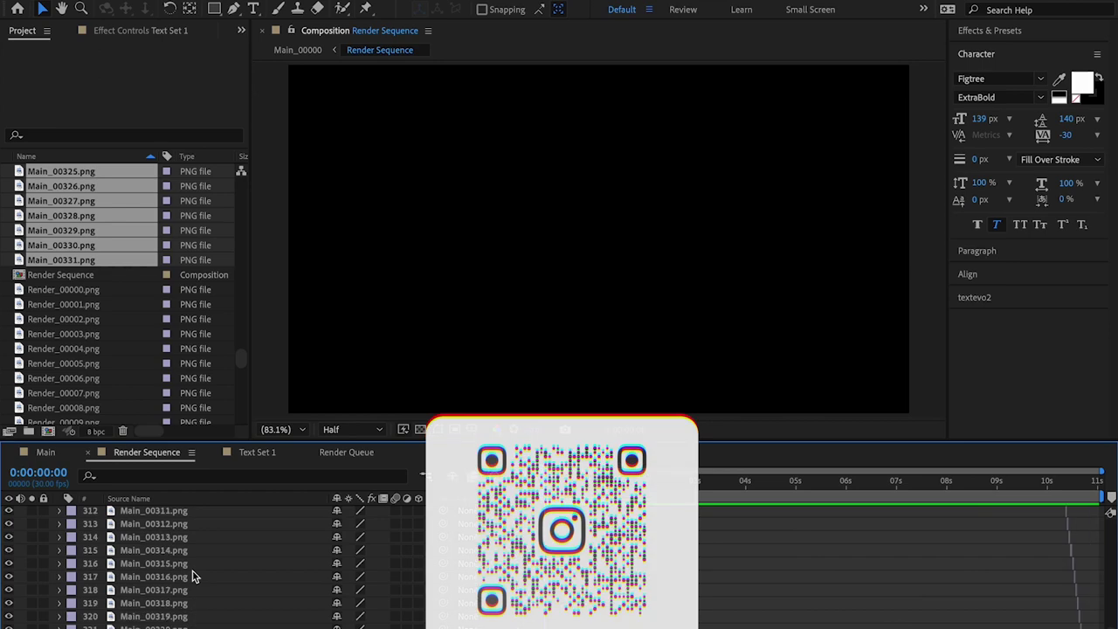
scroll(193, 577, "up", 20)
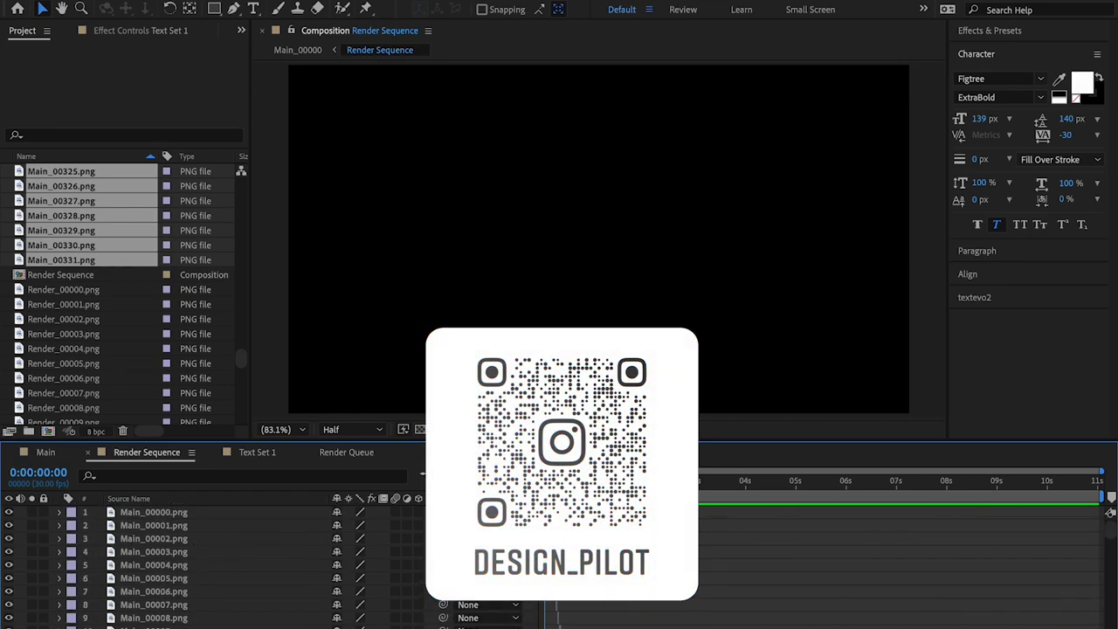
key("space")
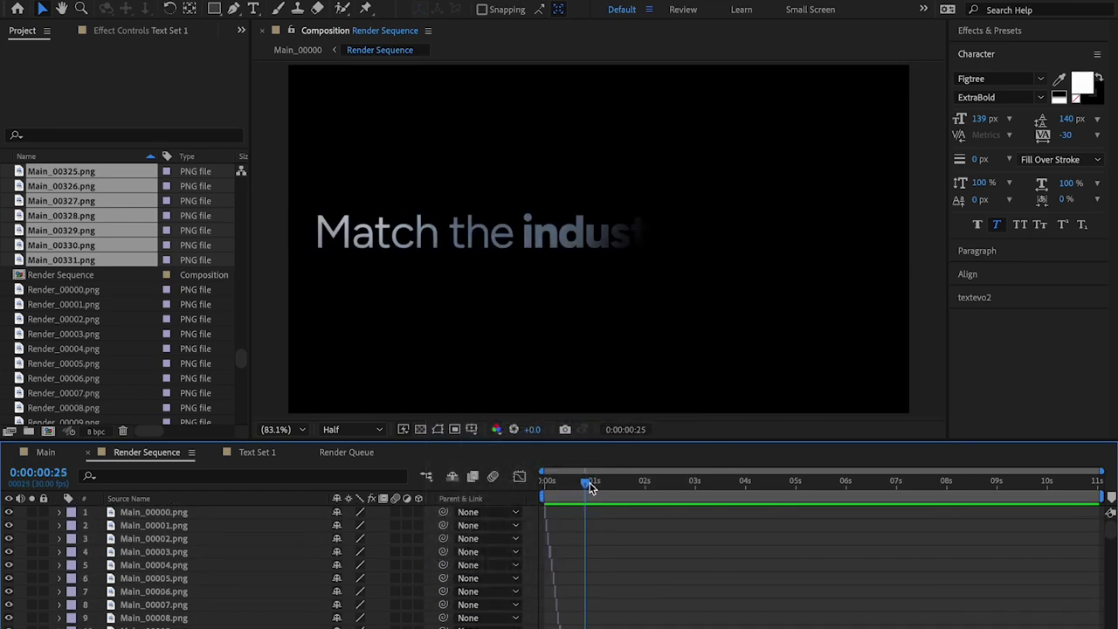
left_click(235, 514)
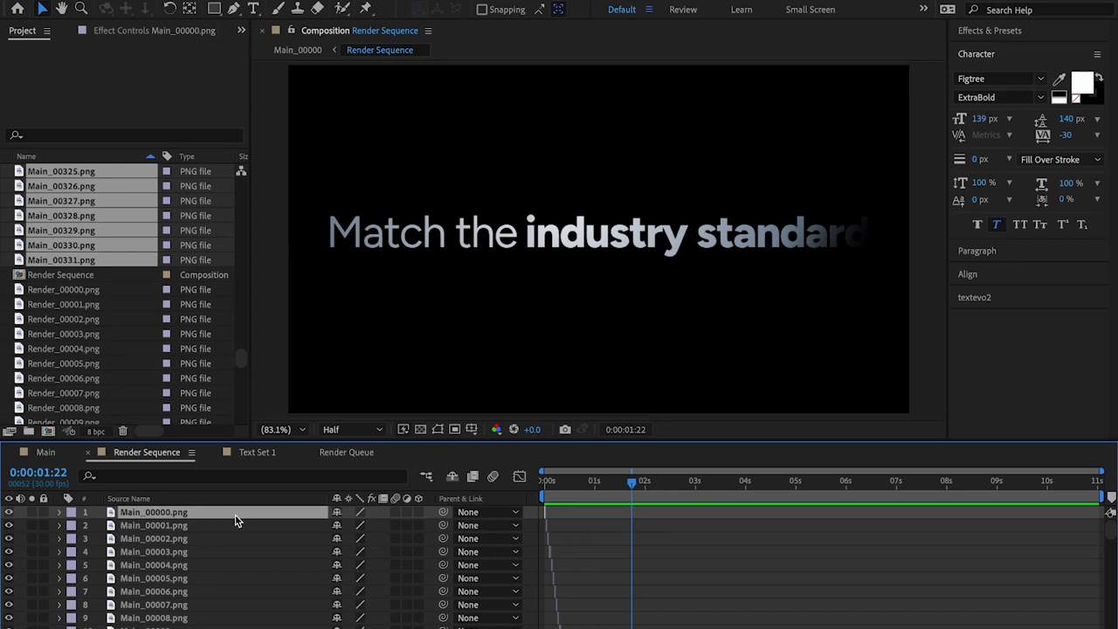
Check the animation over a transparent background, return to black, and scrub through its timing
left_click(420, 429)
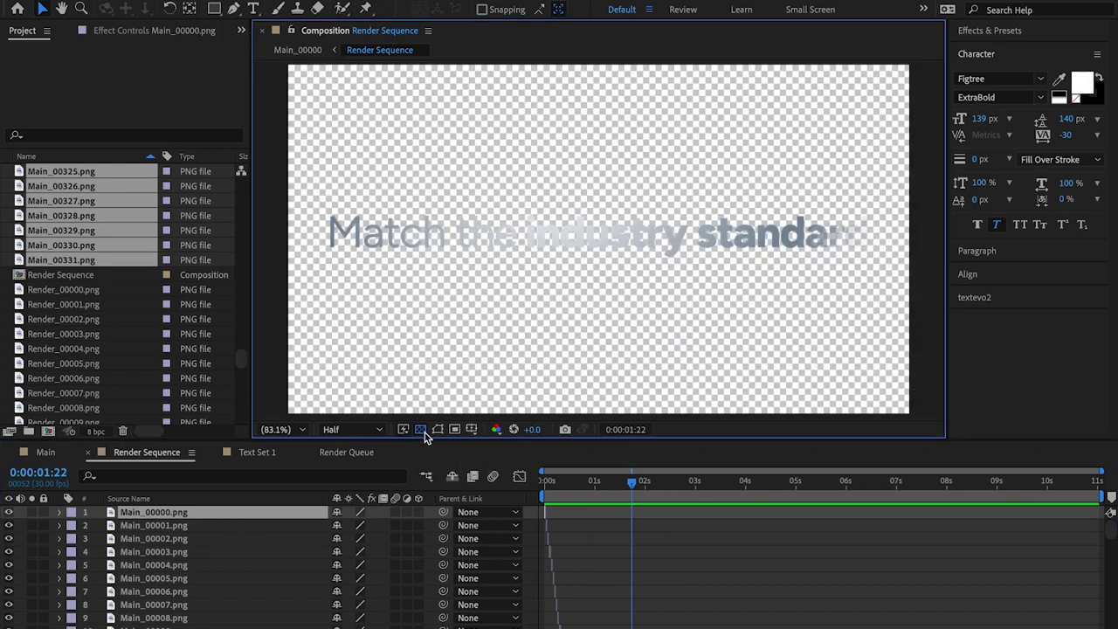
left_click(420, 428)
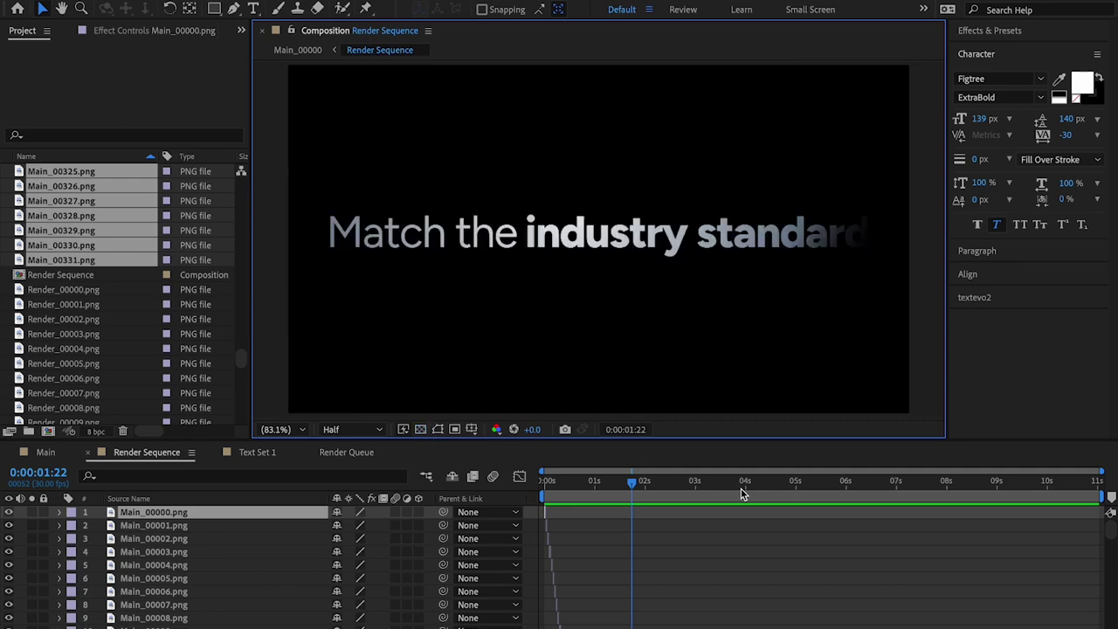
left_click_drag(688, 488, 507, 484)
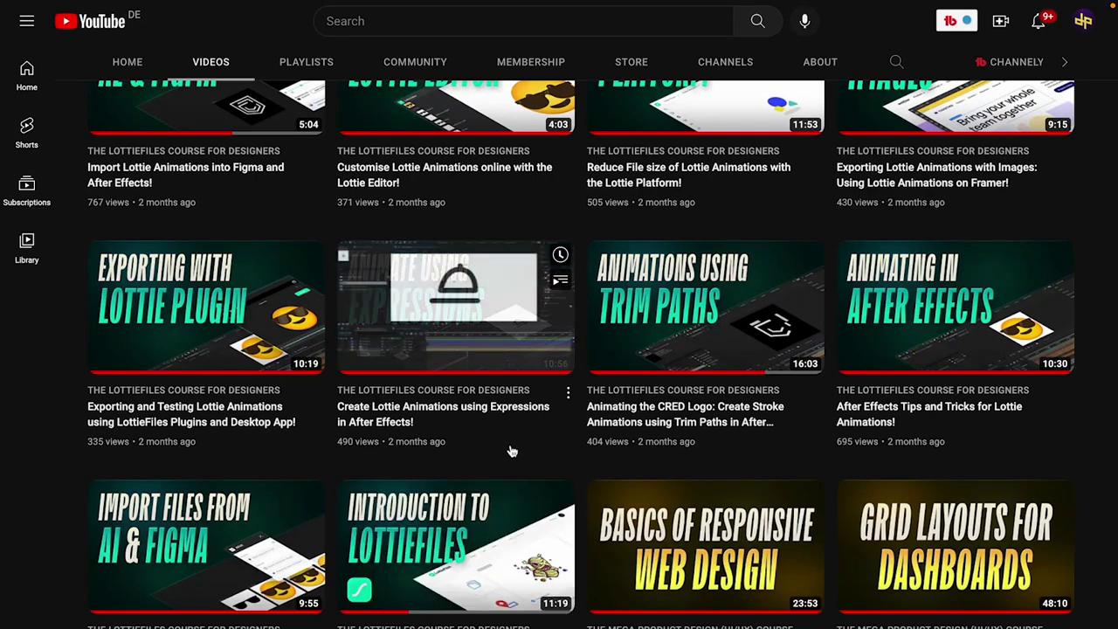
Scroll the channel's Videos list to the LottieFiles course for designers videos
scroll(1013, 362, "up", 2)
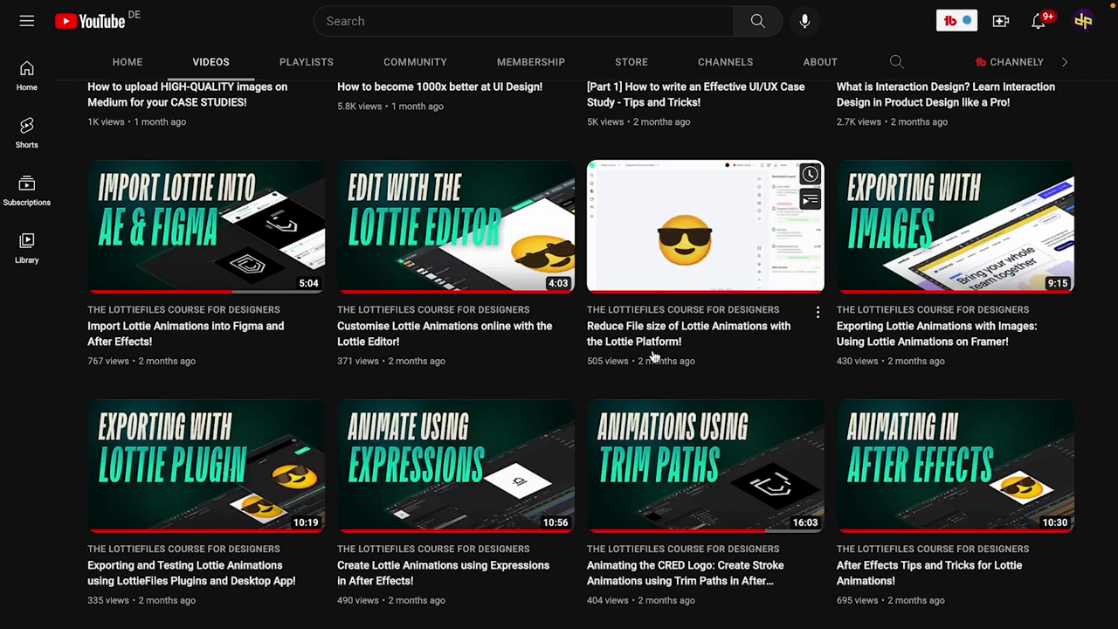
scroll(581, 394, "down", 2)
scroll(581, 394, "up", 1)
scroll(580, 394, "up", 1)
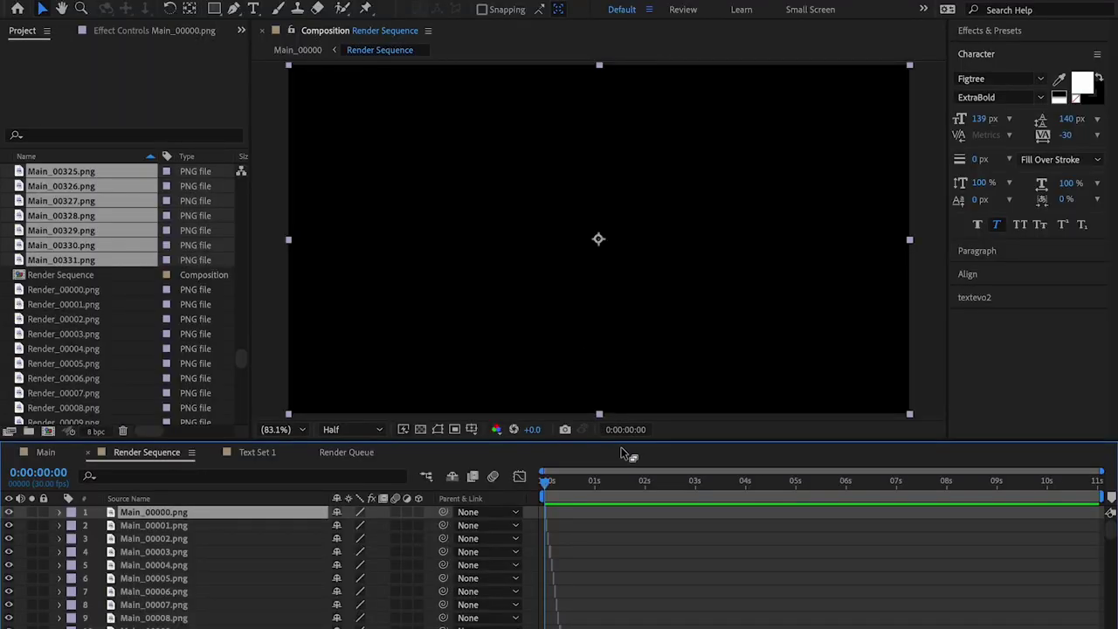
Open the LottieFiles extension from Window > Extensions, reposition its panel, and send Render Sequence to it
left_click(272, 238)
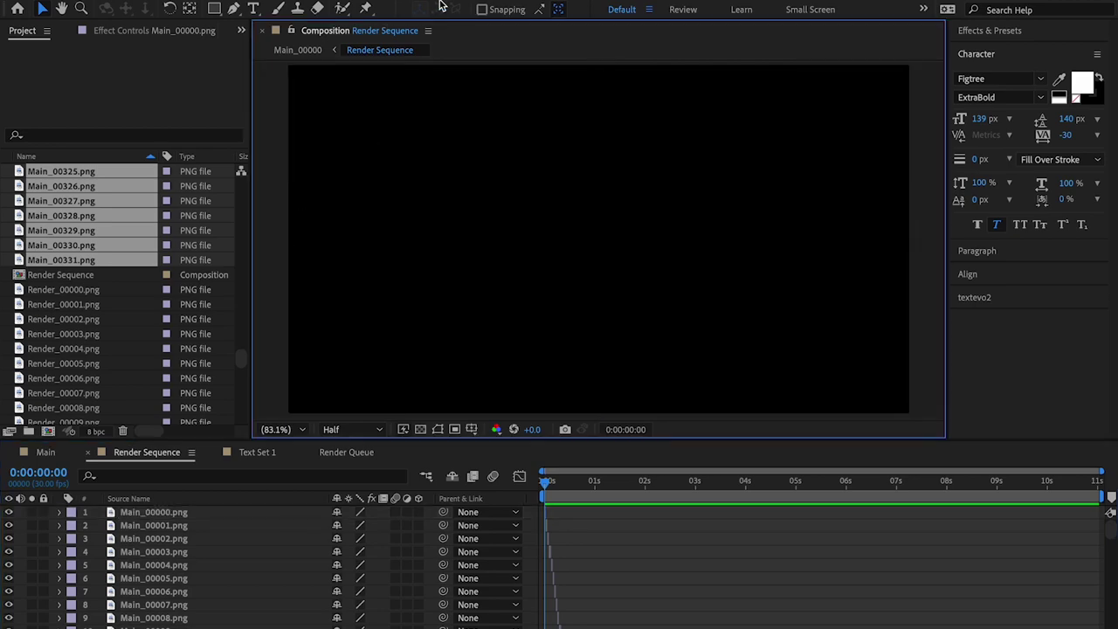
left_click(156, 454)
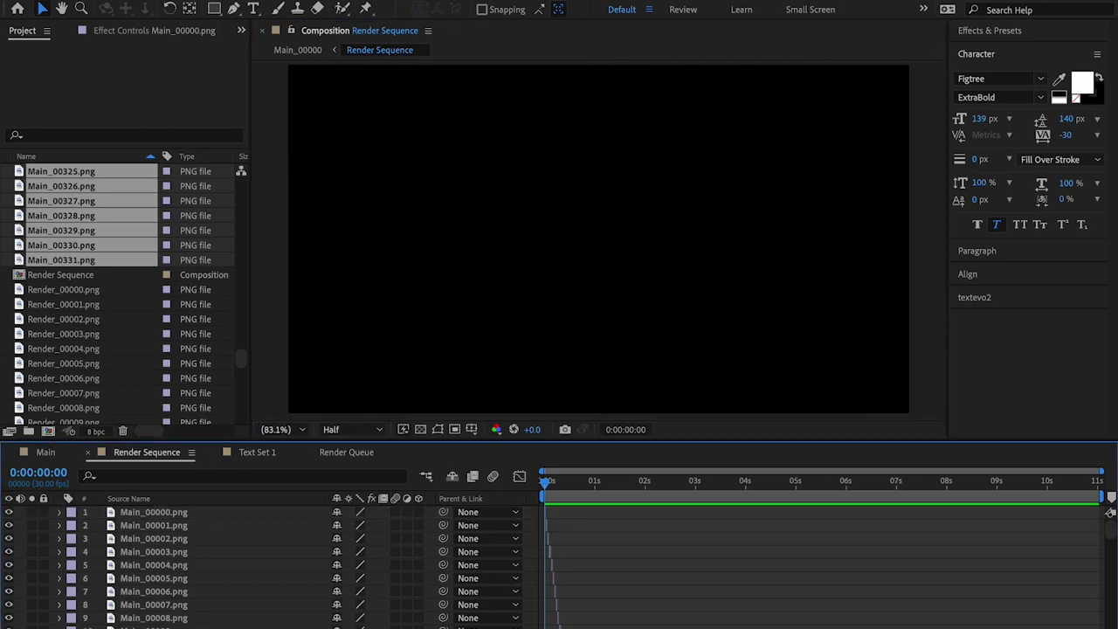
left_click(415, 0)
mouse_move(358, 0)
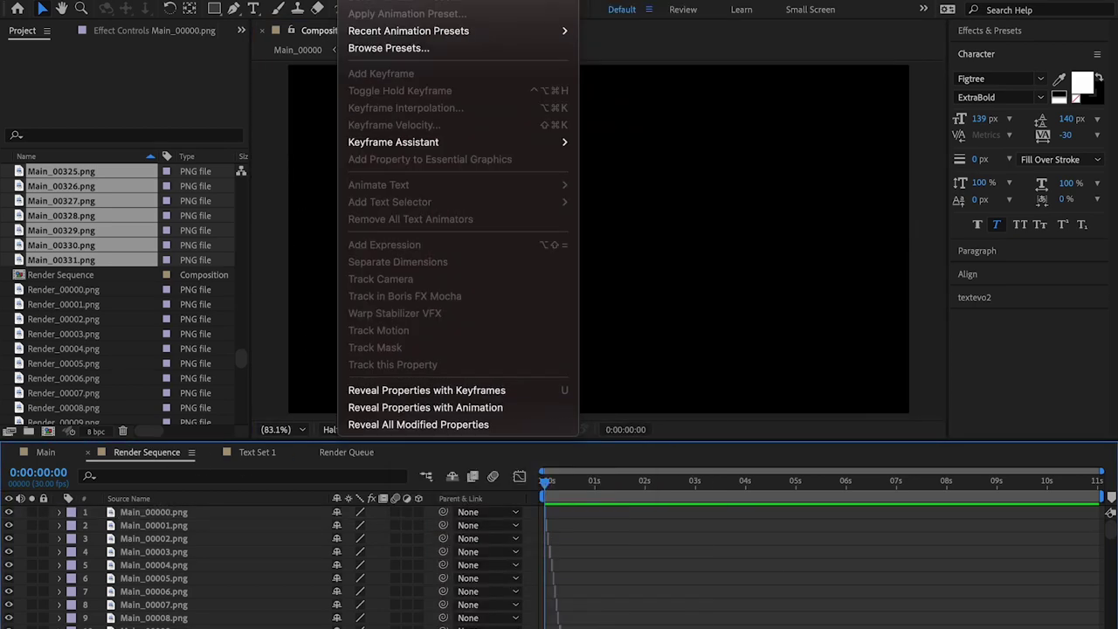
mouse_move(463, 0)
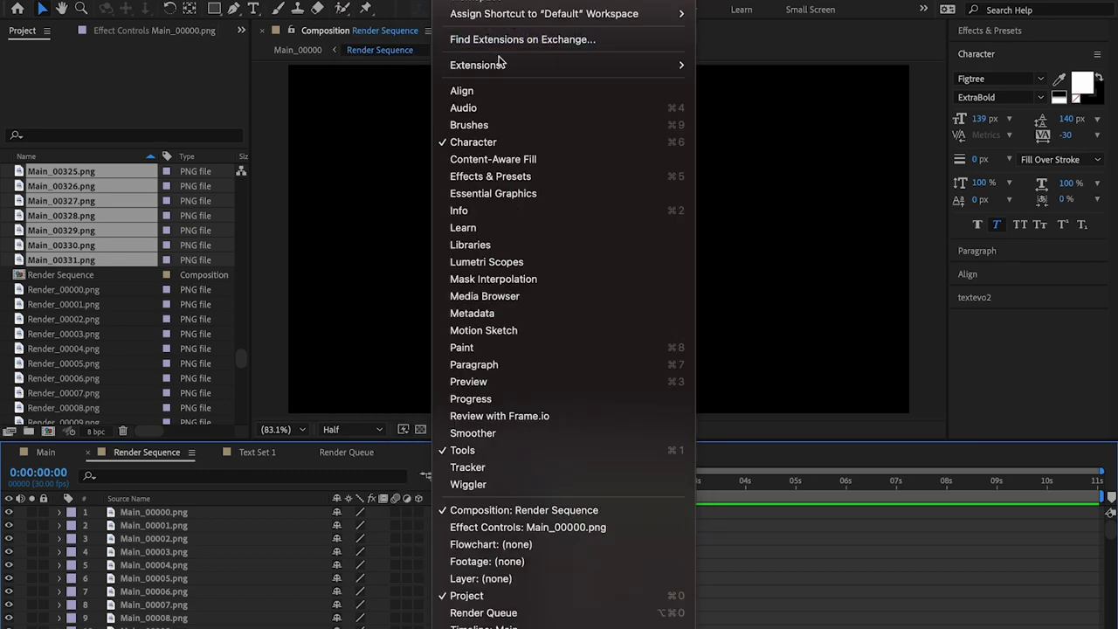
mouse_move(500, 69)
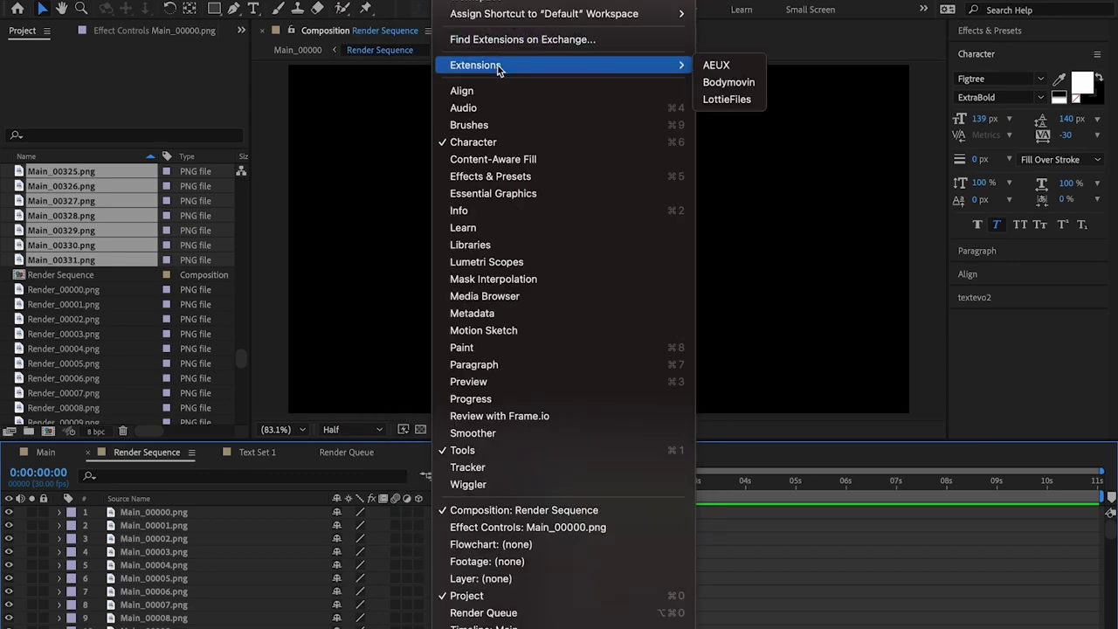
left_click(740, 101)
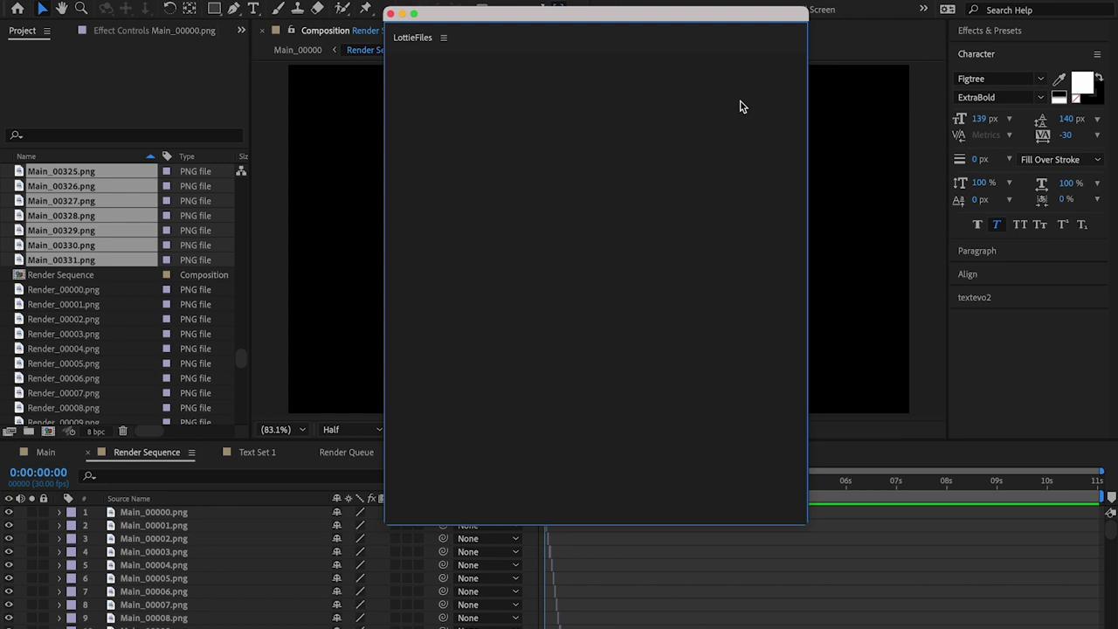
left_click_drag(657, 14, 697, 52)
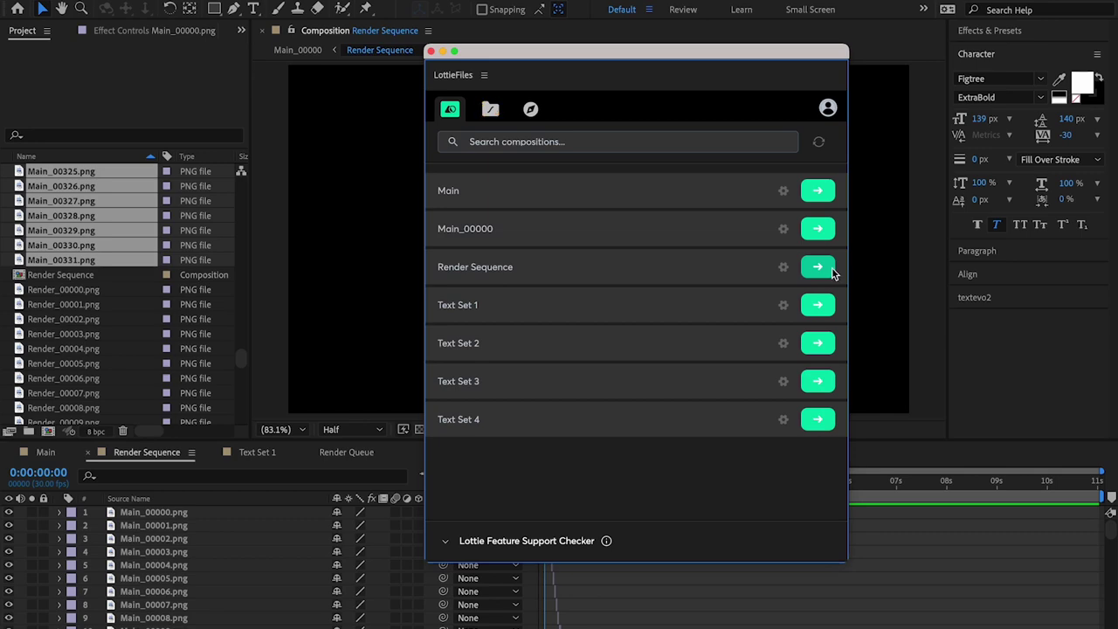
left_click(817, 267)
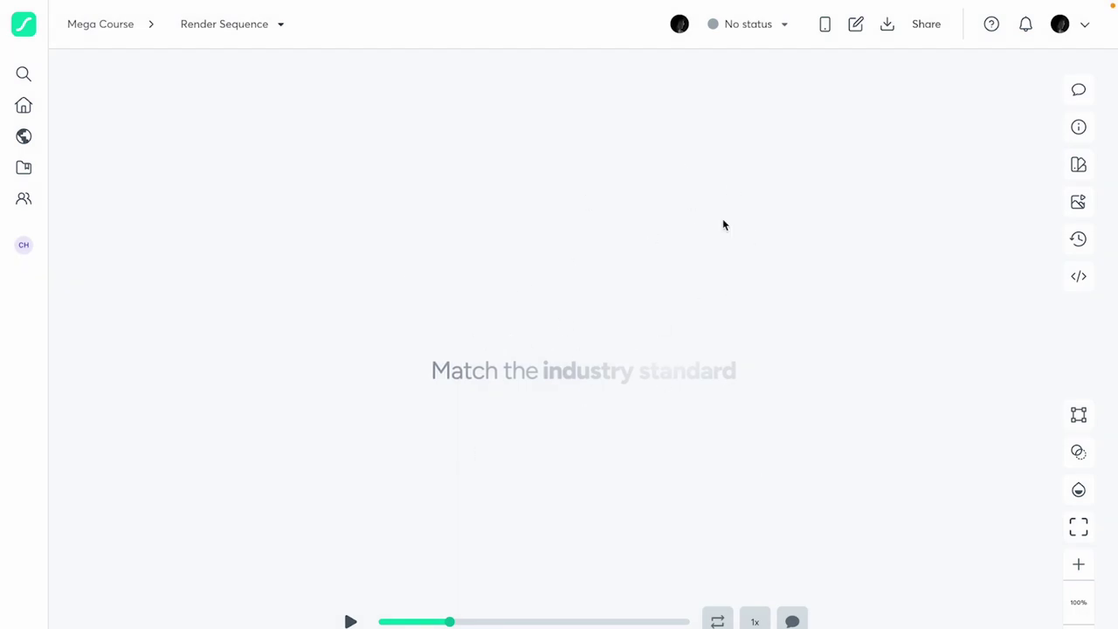
Open Render Sequence from the LottieFiles Dashboard and show its export formats, including Optimized Lottie JSON
left_click(24, 105)
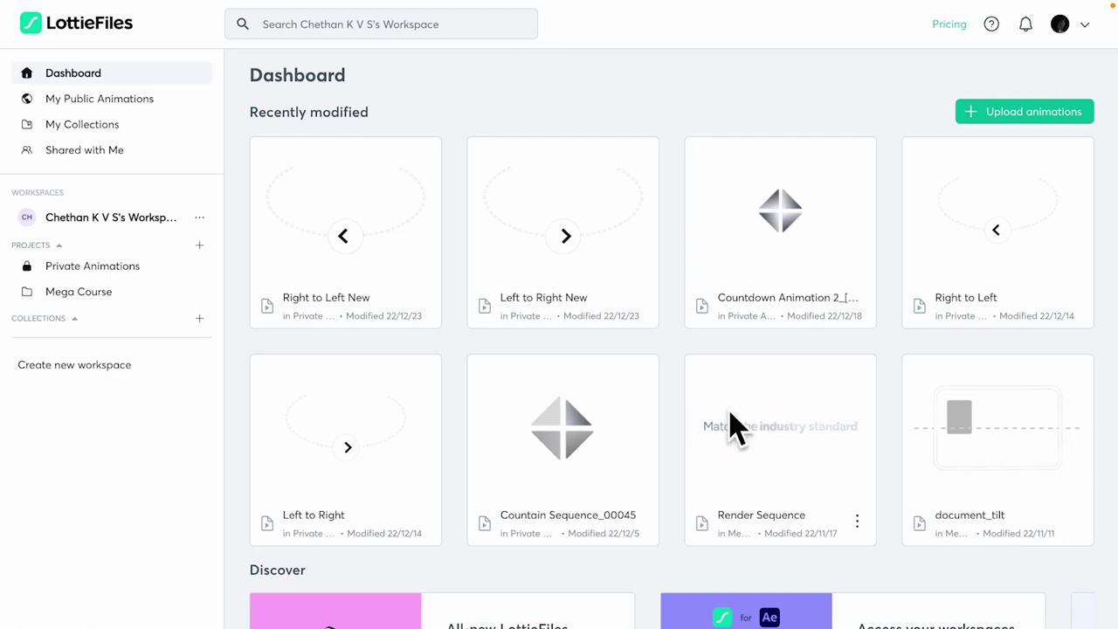
left_click(759, 431)
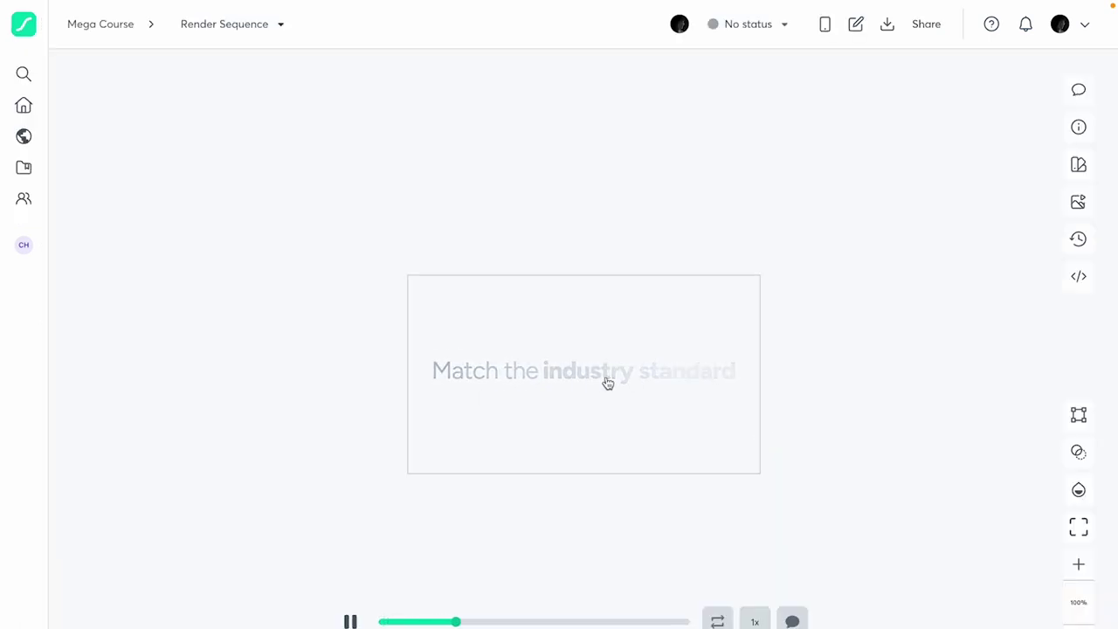
left_click(888, 27)
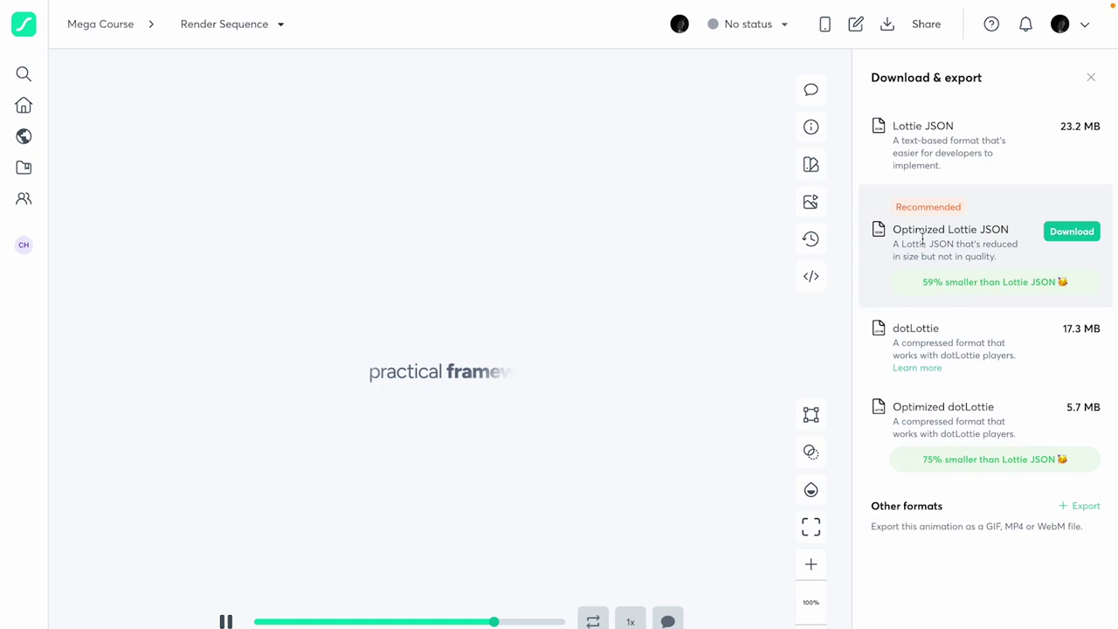
left_click_drag(892, 229, 1018, 234)
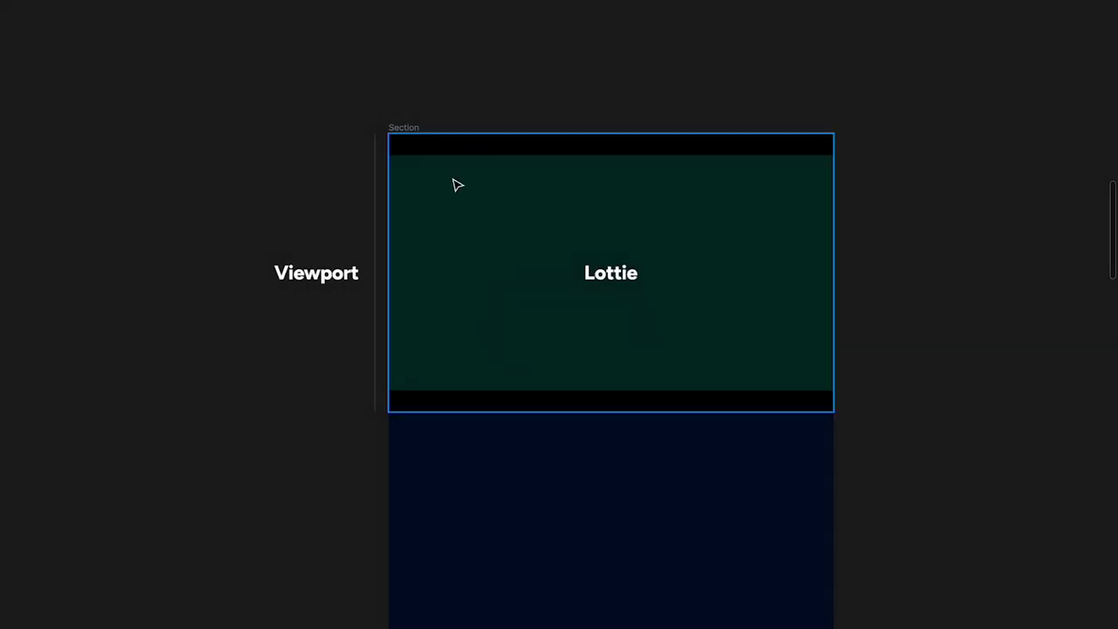
Move the Lottie frame out beside the Section and shift the Section up slightly
left_click_drag(457, 185, 968, 172)
left_click(411, 133)
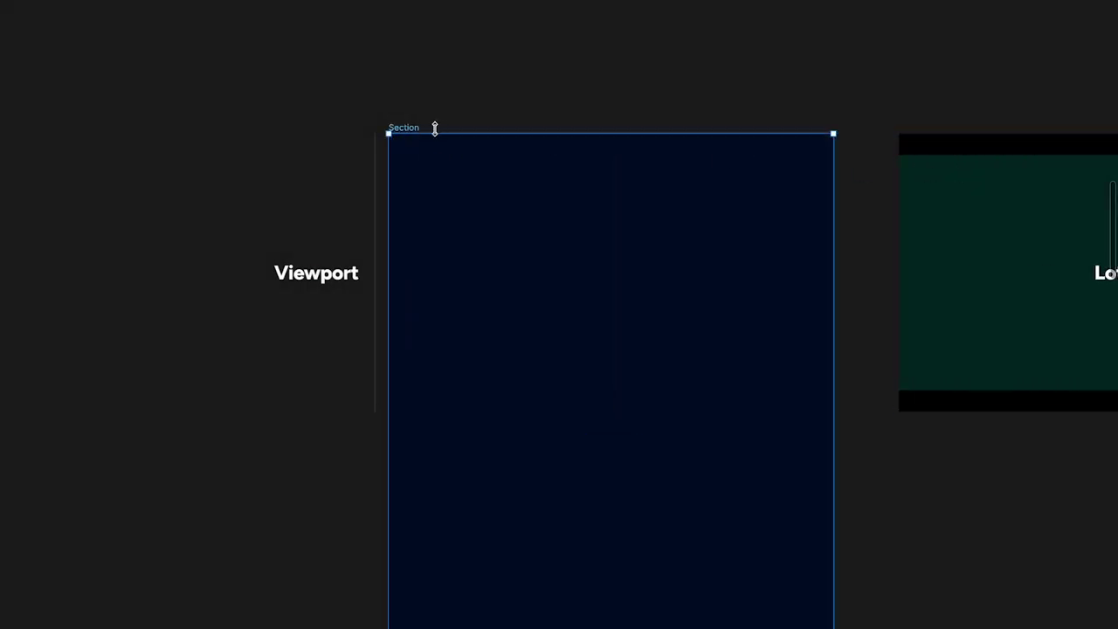
scroll(428, 129, "down", 8, "ctrl")
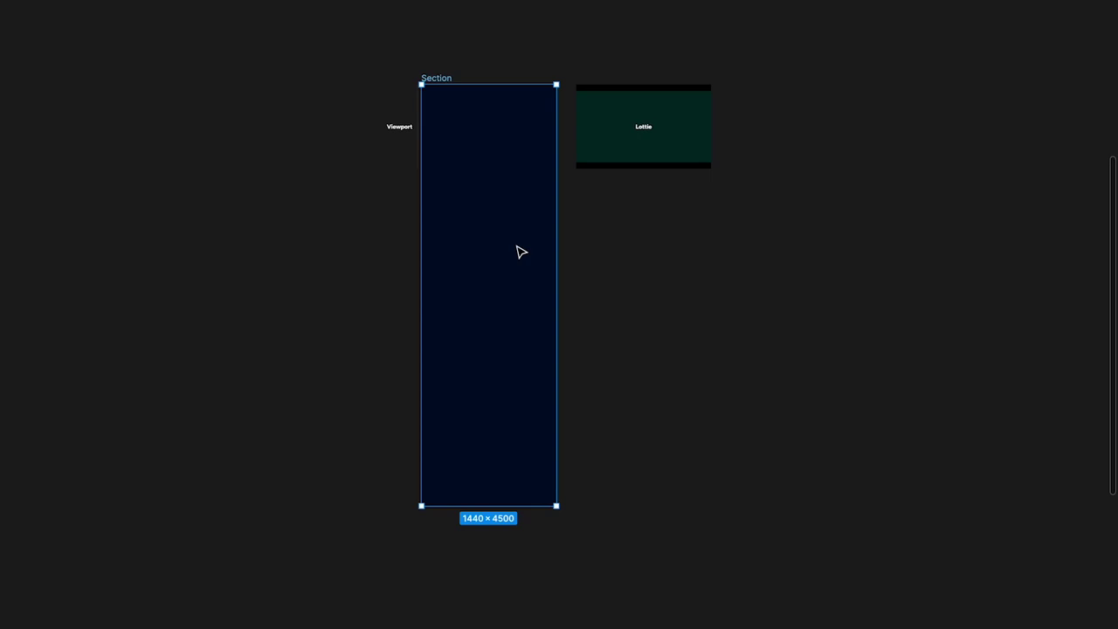
scroll(490, 185, "up", 4, "ctrl")
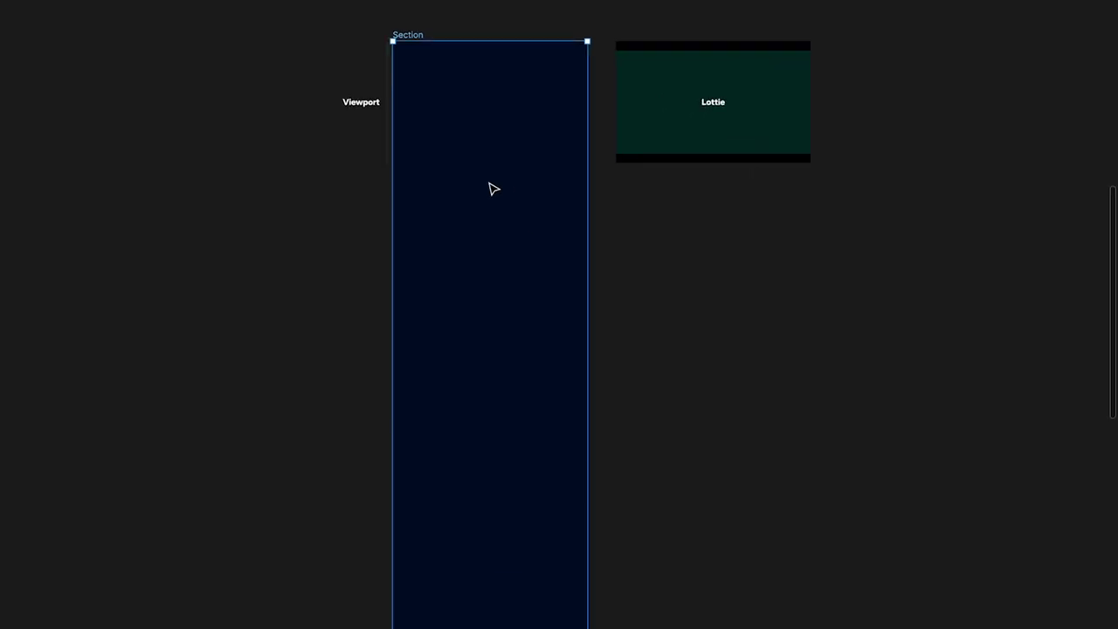
scroll(507, 78, "down", 3, "ctrl")
scroll(464, 97, "up", 3)
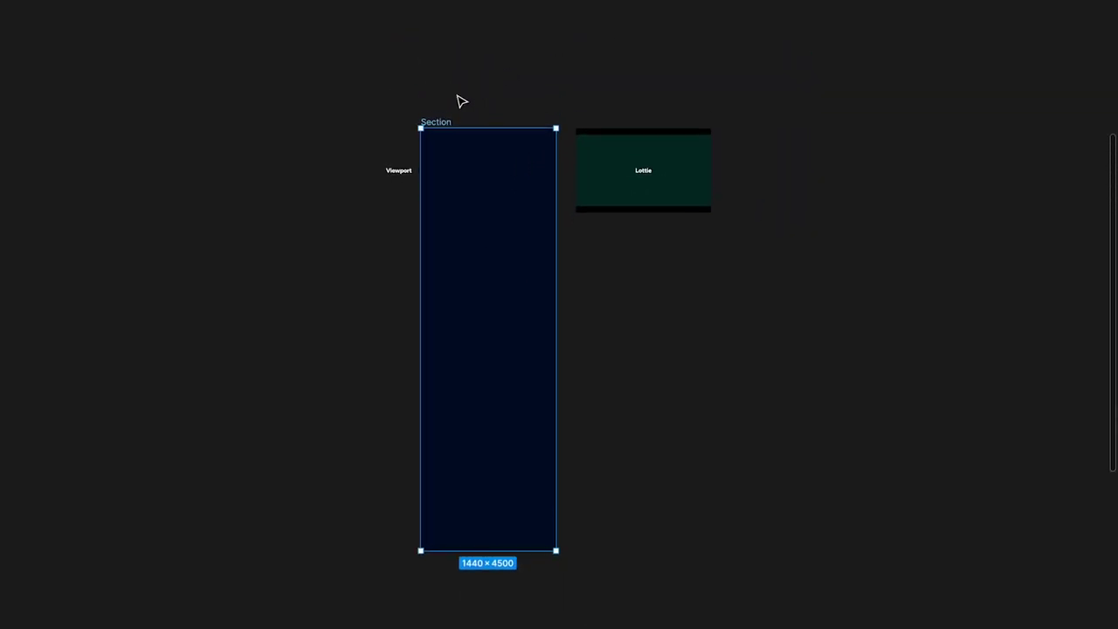
left_click_drag(447, 120, 452, 13)
scroll(551, 154, "up", 3, "ctrl")
scroll(552, 154, "up", 1, "ctrl")
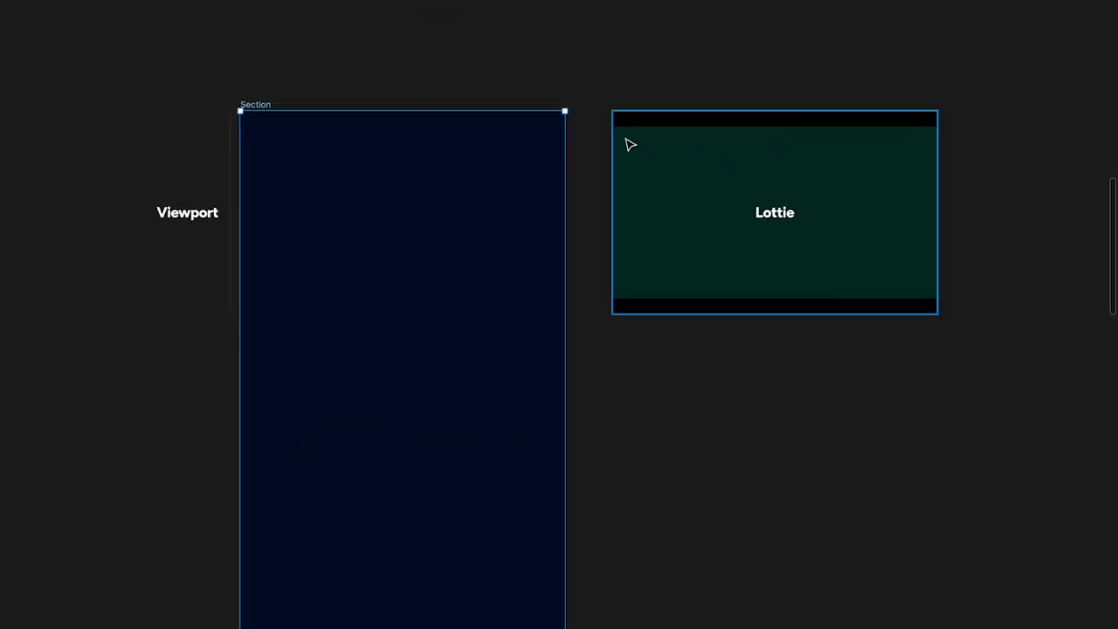
Place the 1440×900 Lottie frame onto the top of the 1440×4500 Section, with interface panels hidden
left_click(687, 162)
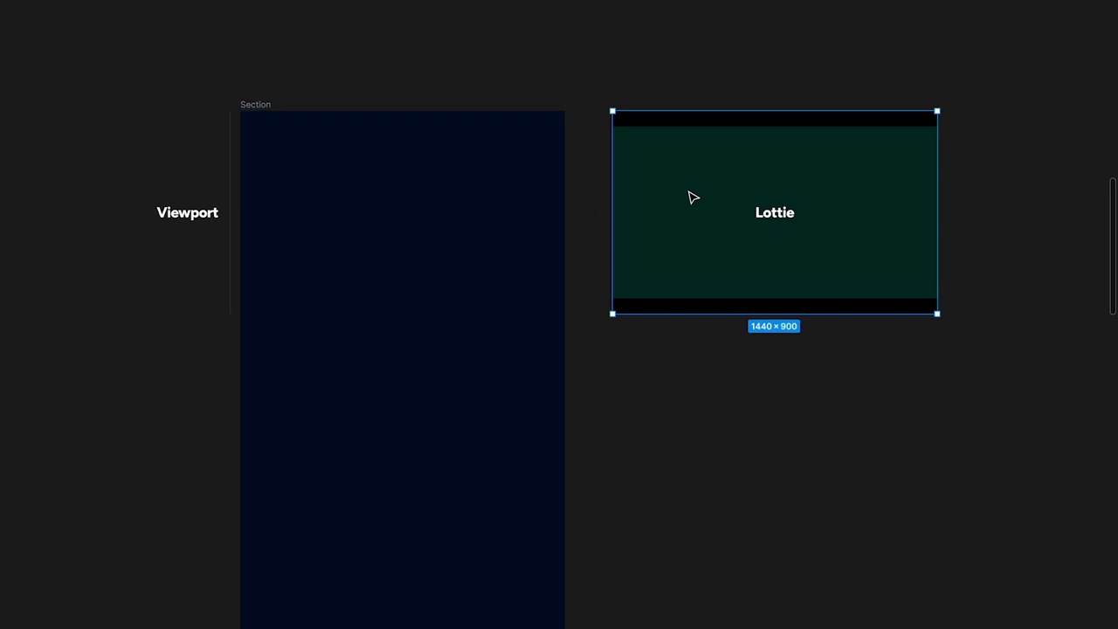
left_click_drag(854, 172, 489, 180)
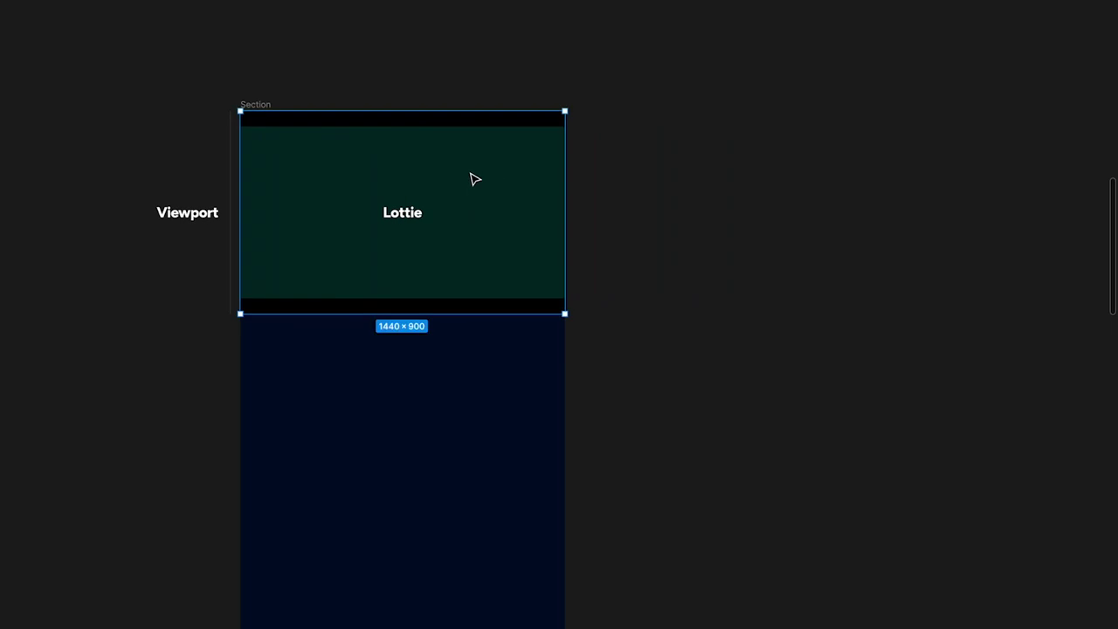
scroll(446, 175, "up", 1, "ctrl")
key("ctrl+backslash")
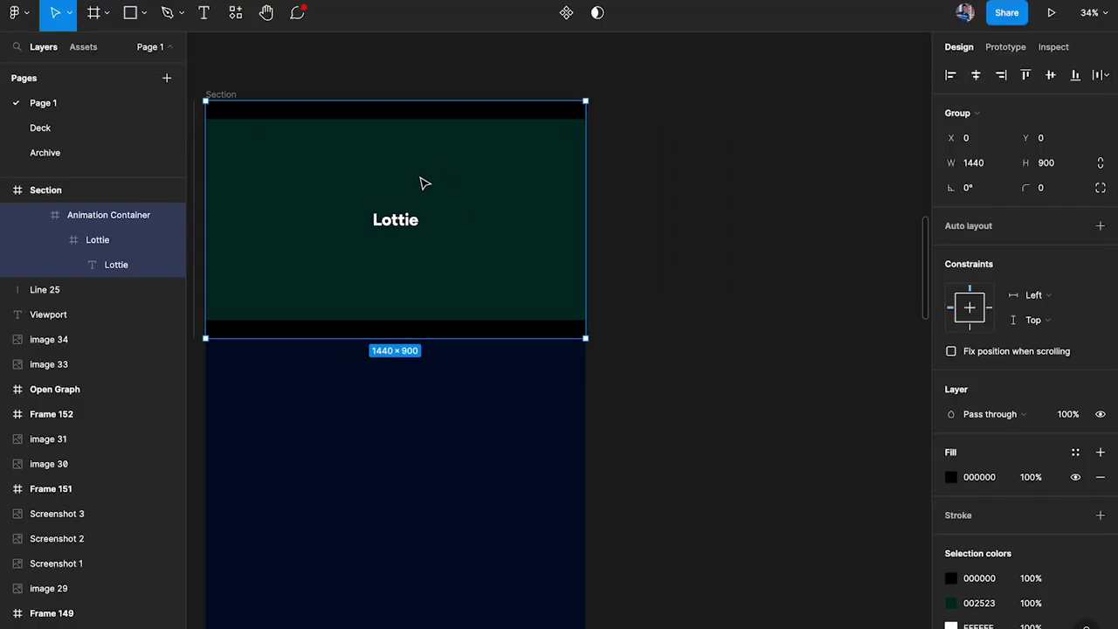
scroll(422, 183, "left", 5)
scroll(422, 183, "up", 1, "ctrl")
key("ctrl+backslash")
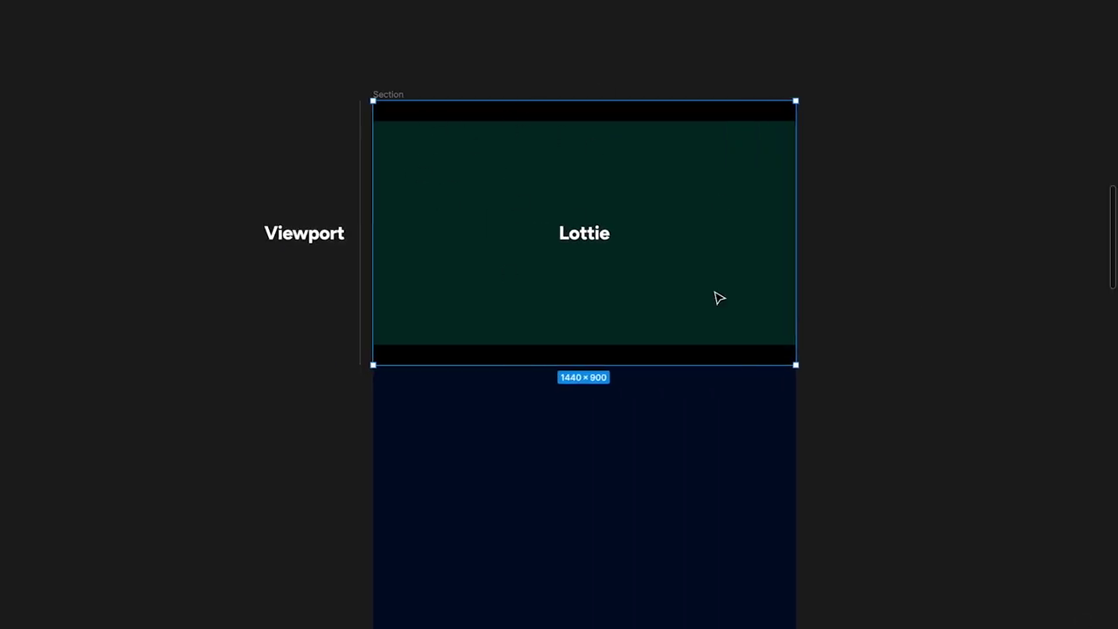
scroll(710, 239, "up", 3, "ctrl")
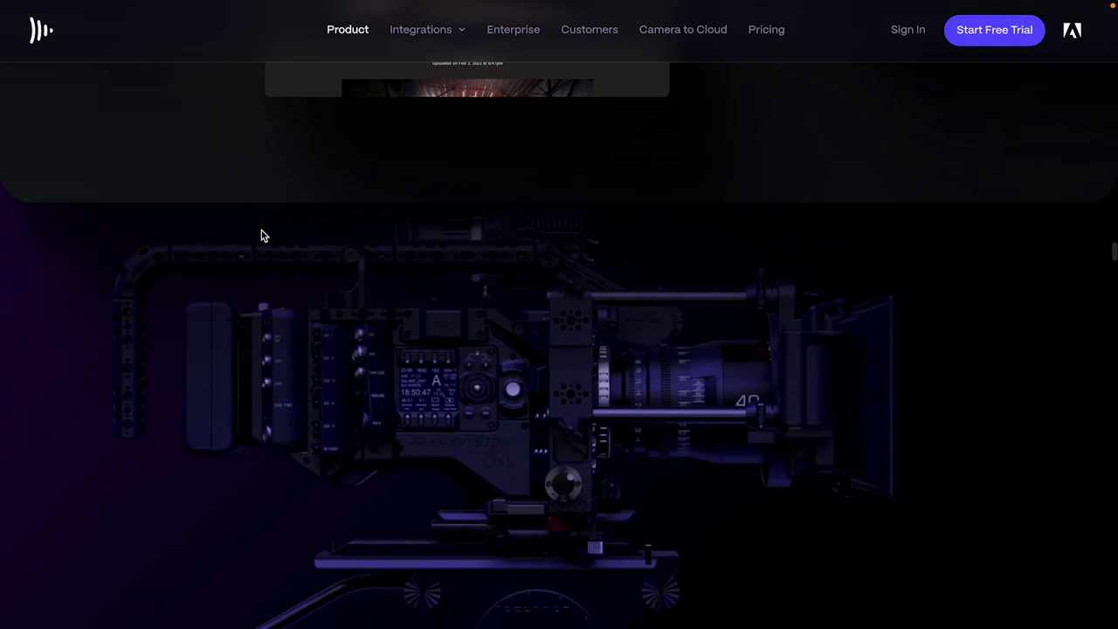
Scroll to the Frame.io camera animation and inspect its canvas element
scroll(266, 397, "down", 2)
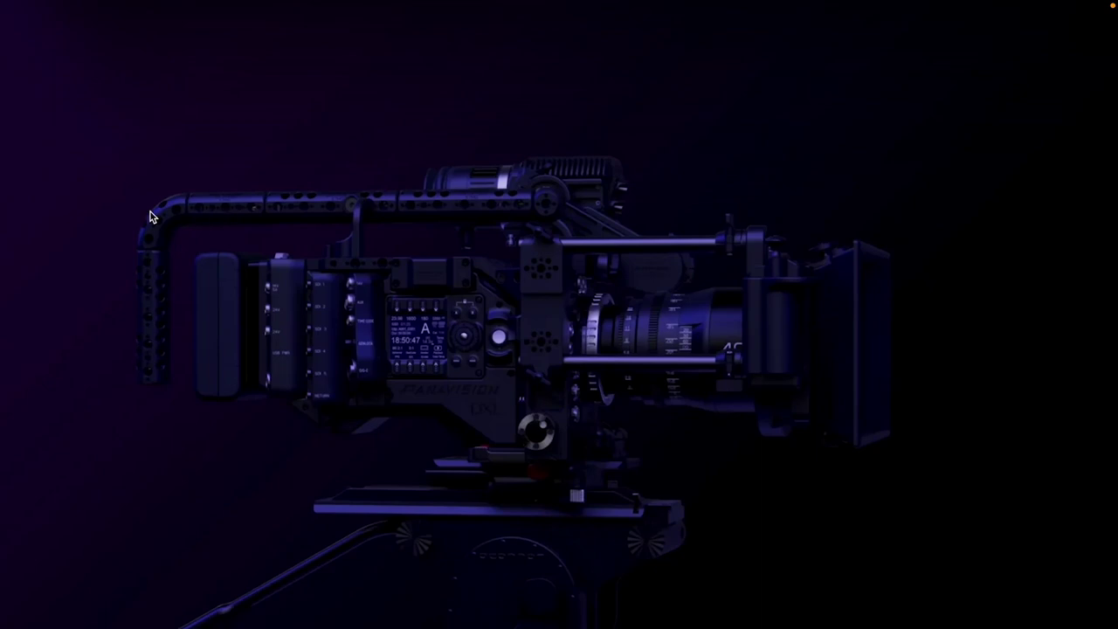
right_click(101, 221)
left_click(137, 281)
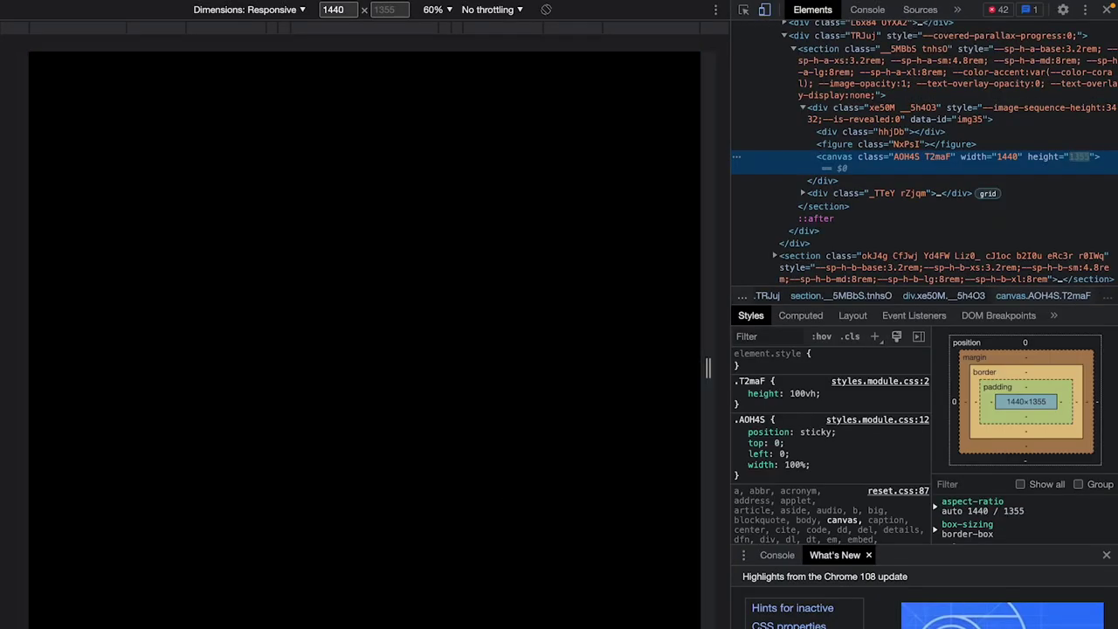
Shrink the responsive preview from 1172 to 824 px tall, scroll the sequence, then enlarge it to 1122 px
scroll(374, 477, "down", 10)
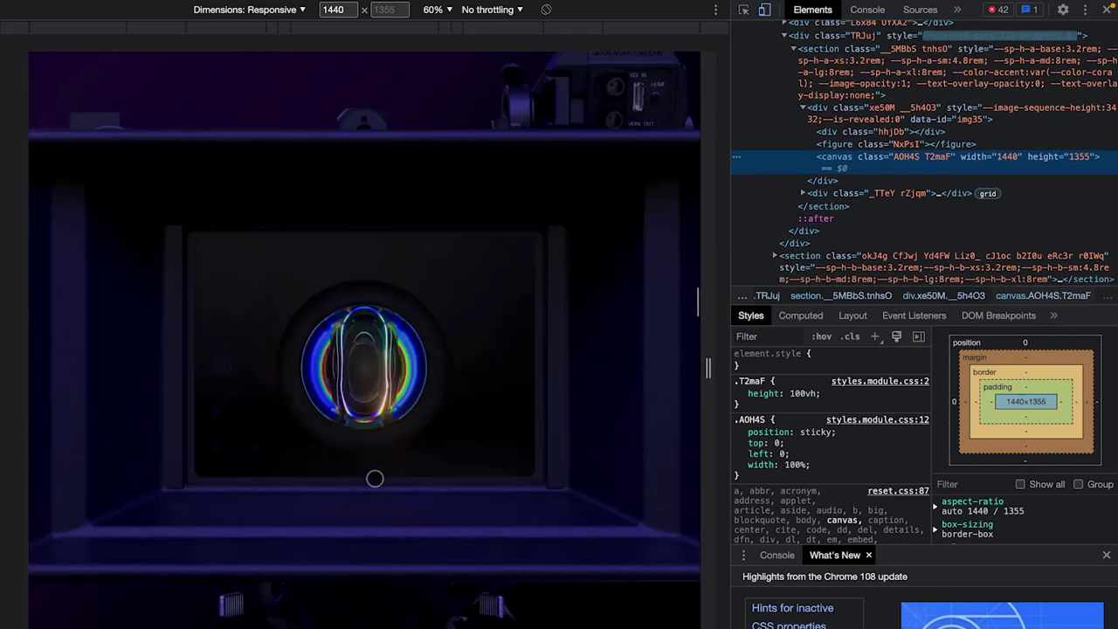
mouse_move(364, 628)
left_mouse_down()
mouse_move(365, 504)
mouse_move(364, 610)
left_mouse_up()
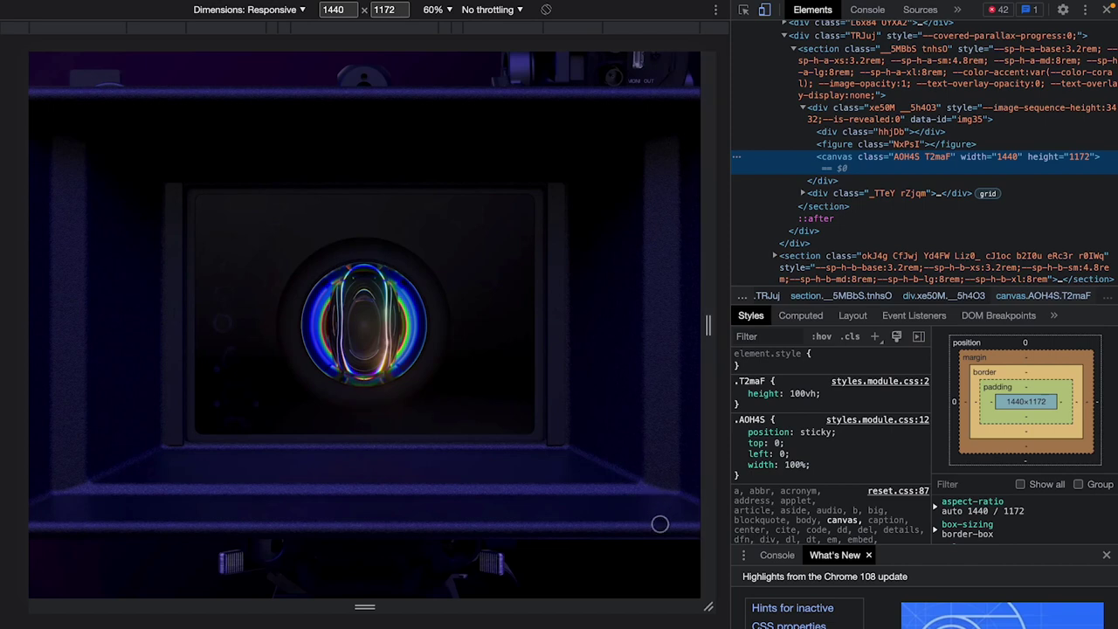
left_click_drag(365, 606, 371, 443)
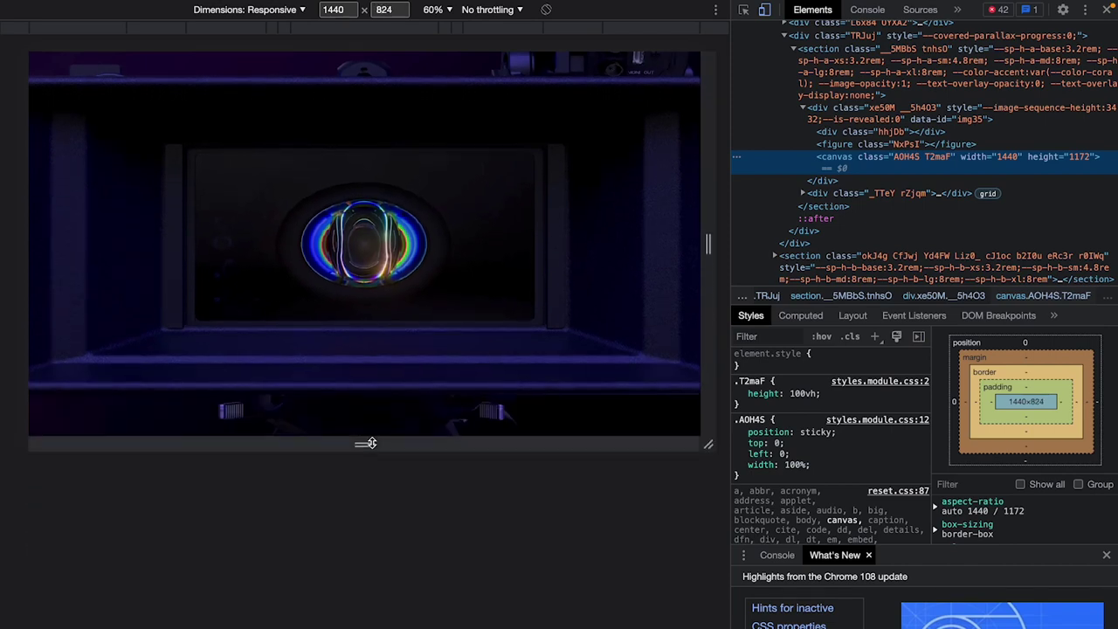
scroll(410, 271, "down", 5)
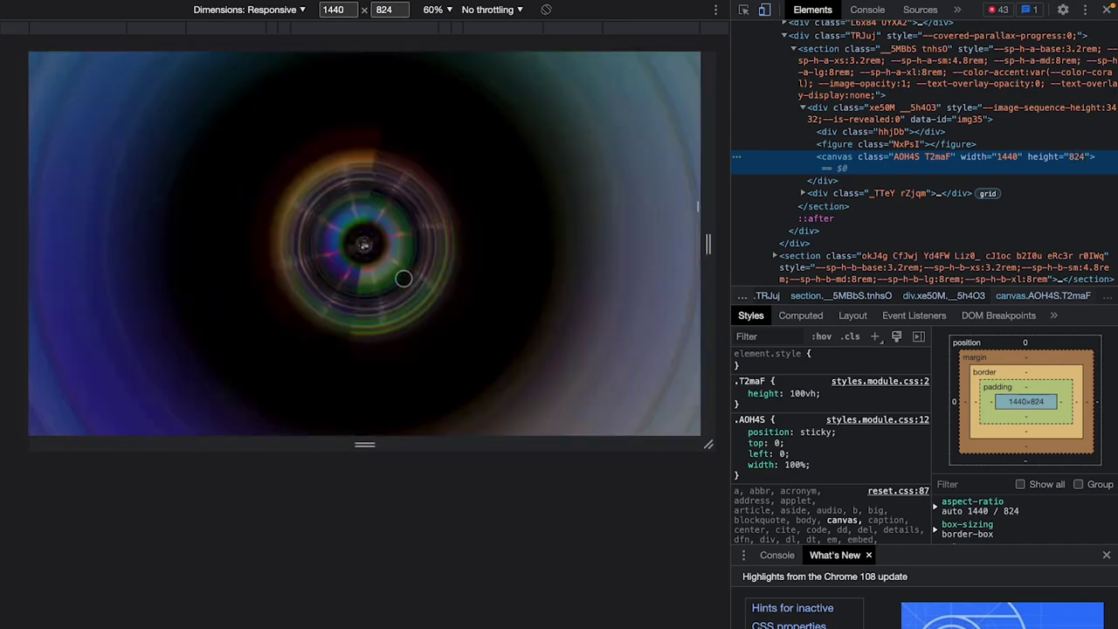
scroll(404, 278, "down", 5)
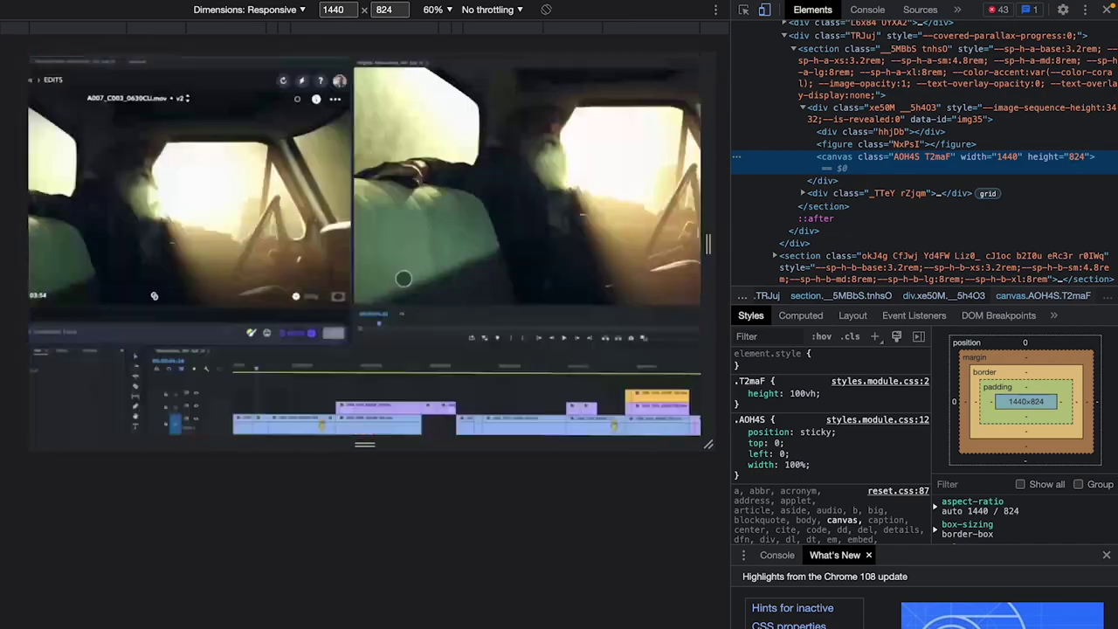
left_click_drag(365, 445, 379, 585)
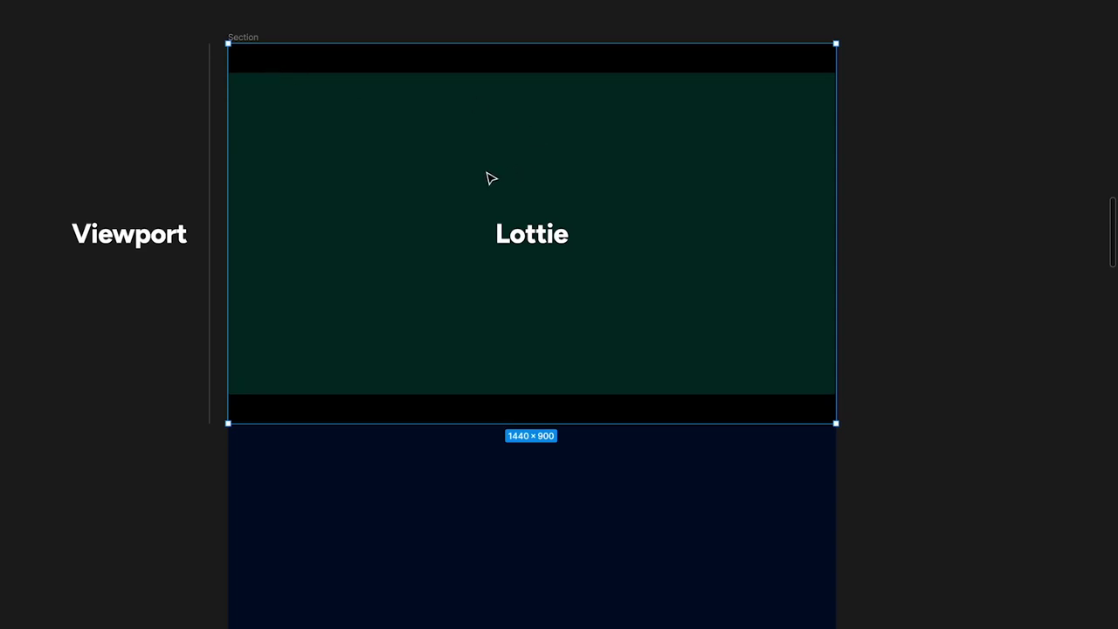
Try a taller 1440×900 section, undo it, and delete the Lottie label
left_click(419, 160)
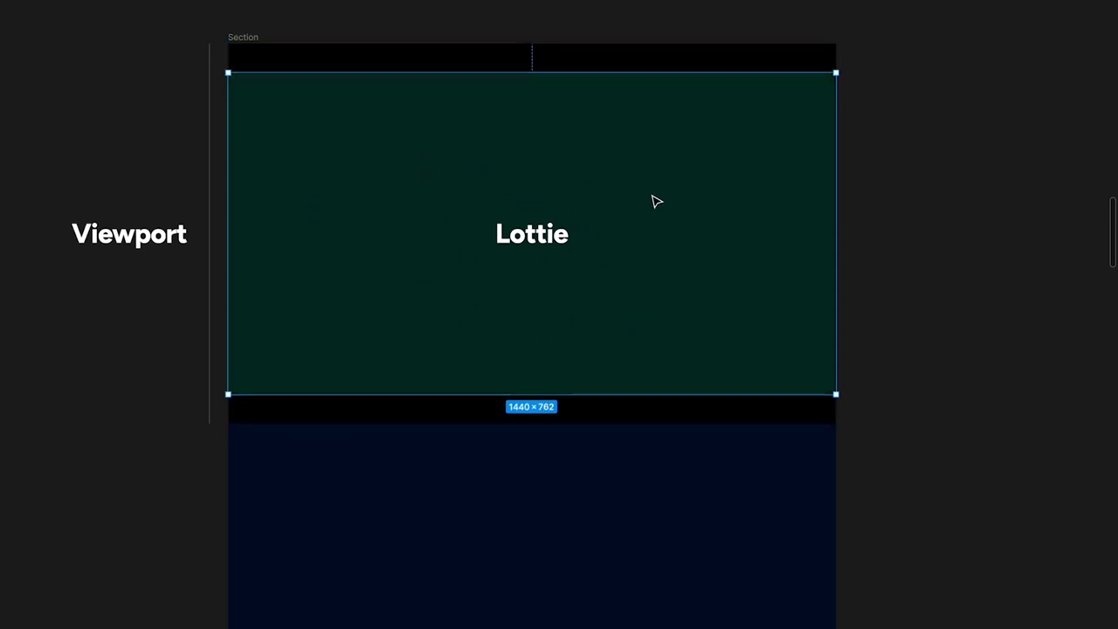
left_click(660, 65)
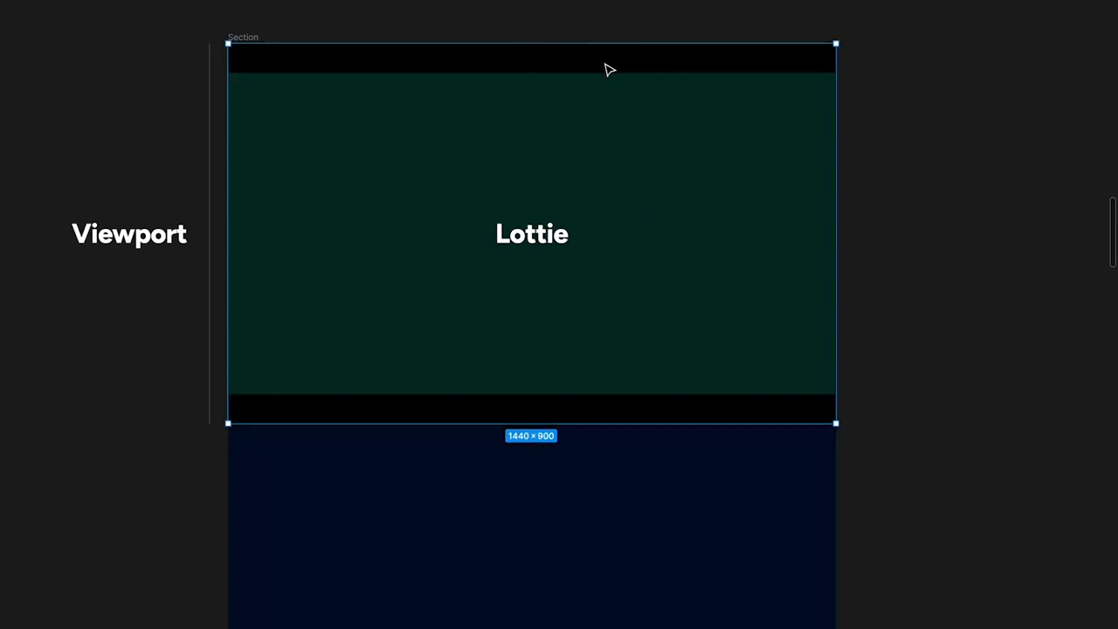
left_click_drag(570, 419, 575, 500)
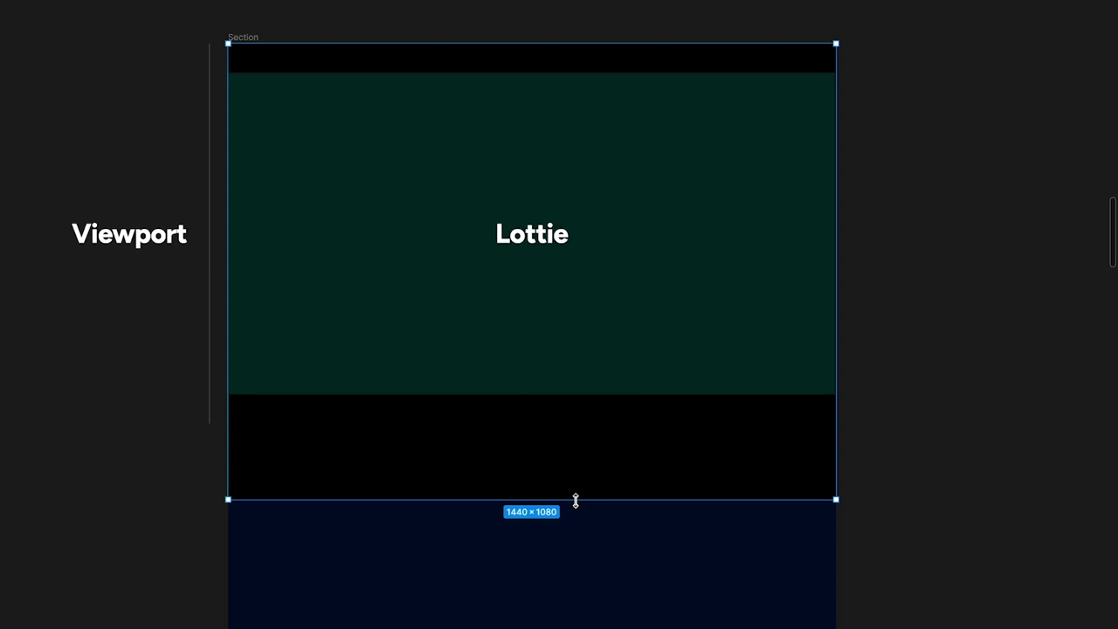
key("super+z")
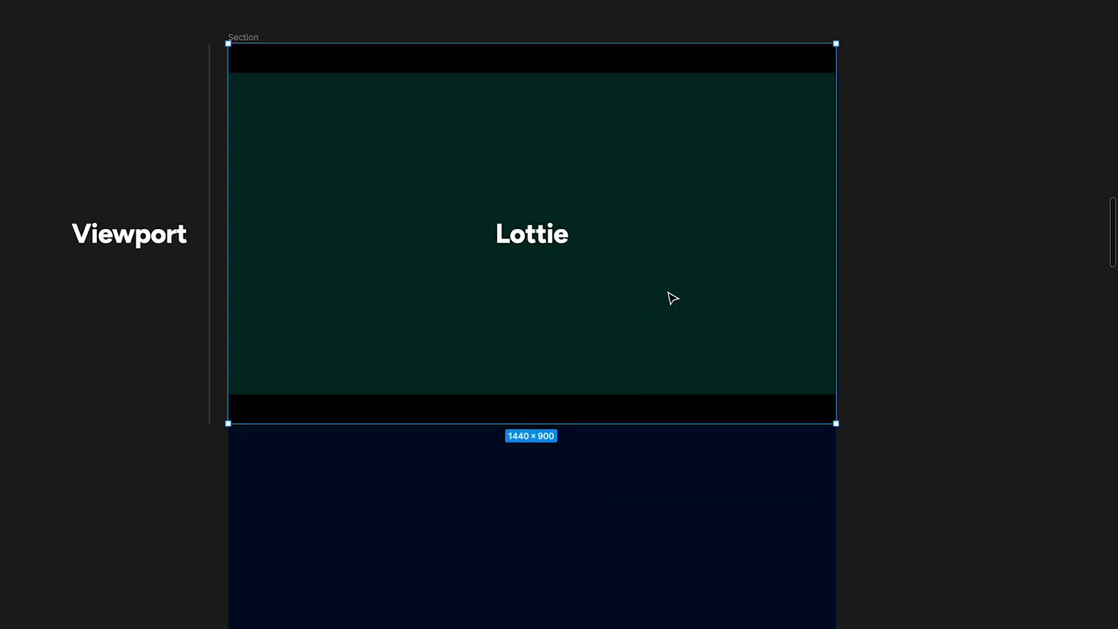
left_click(545, 246)
key("Delete")
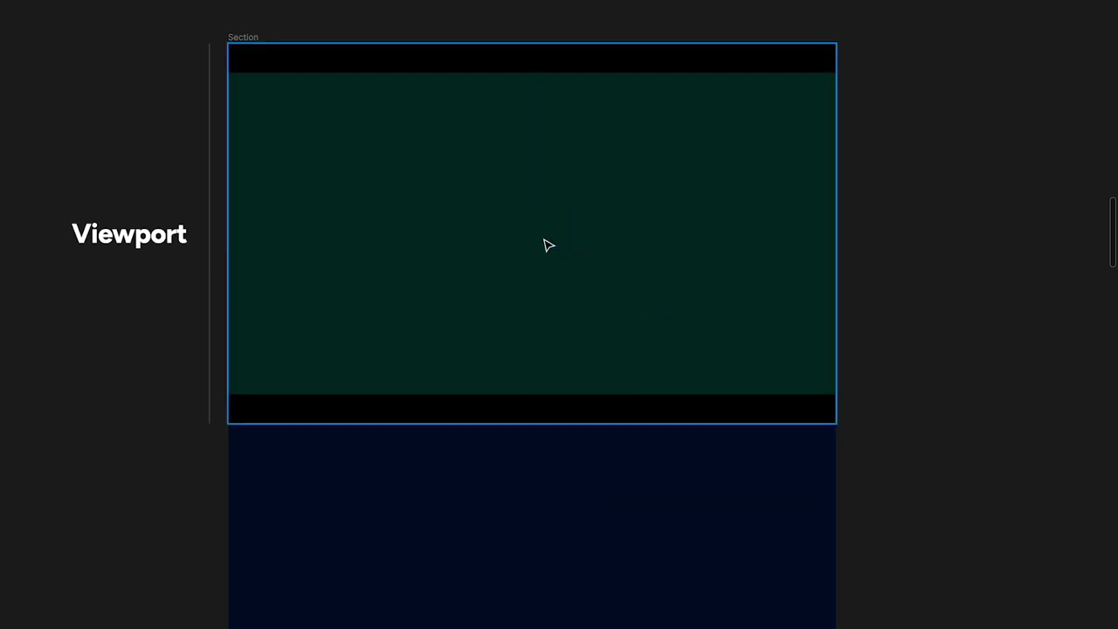
Experiment with resizing the green rectangle, restoring it to 1440×762 inside the 1440×900 frame
left_click(524, 234)
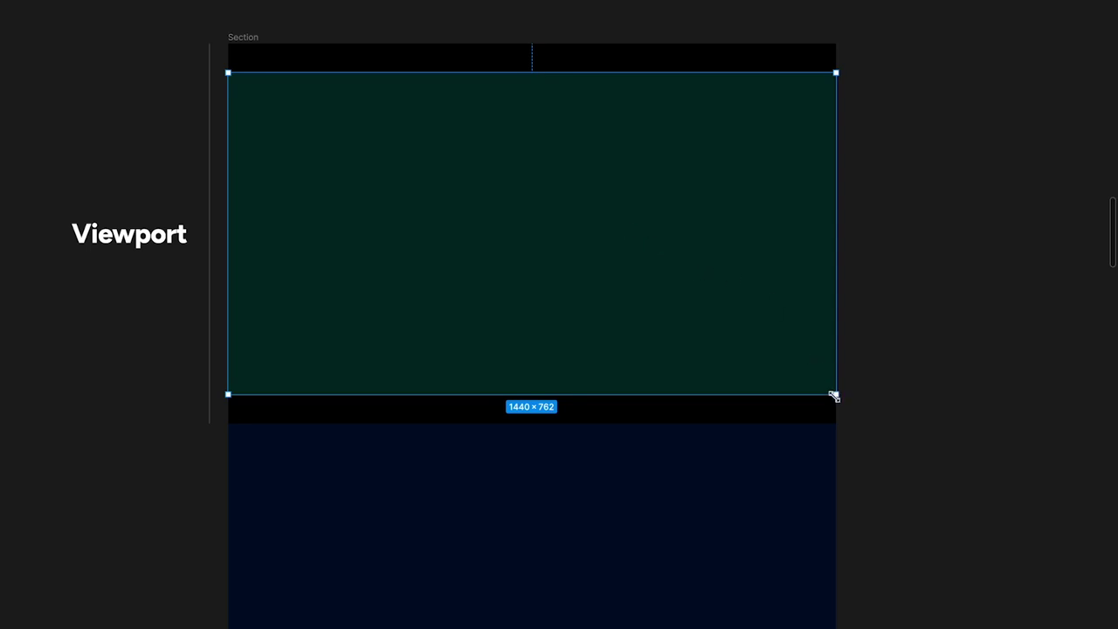
left_click_drag(836, 397, 890, 416)
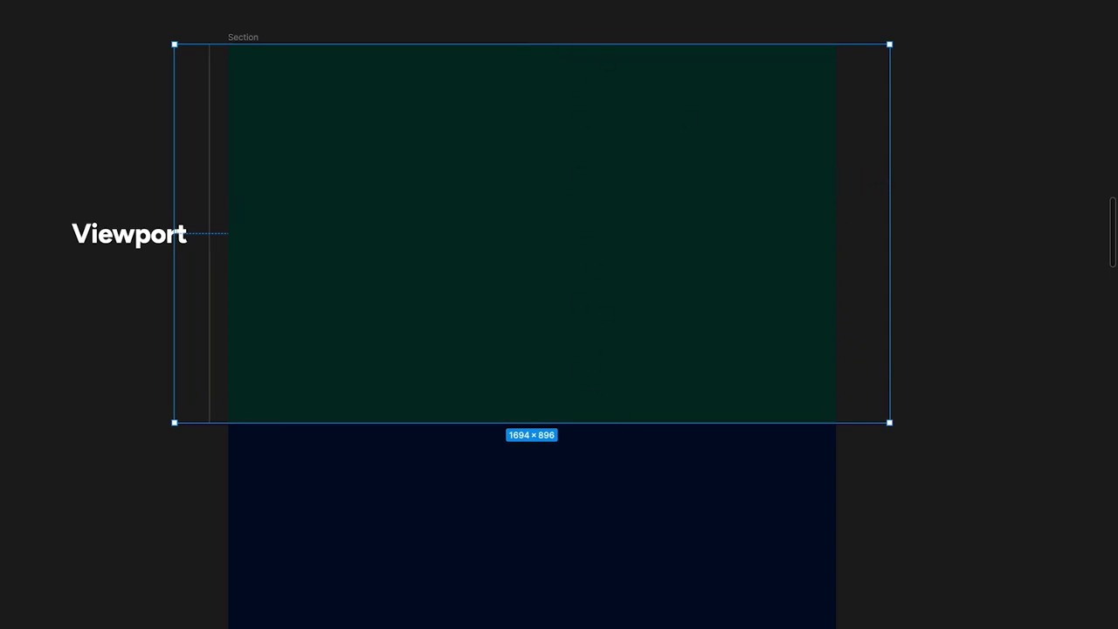
key("ctrl+z")
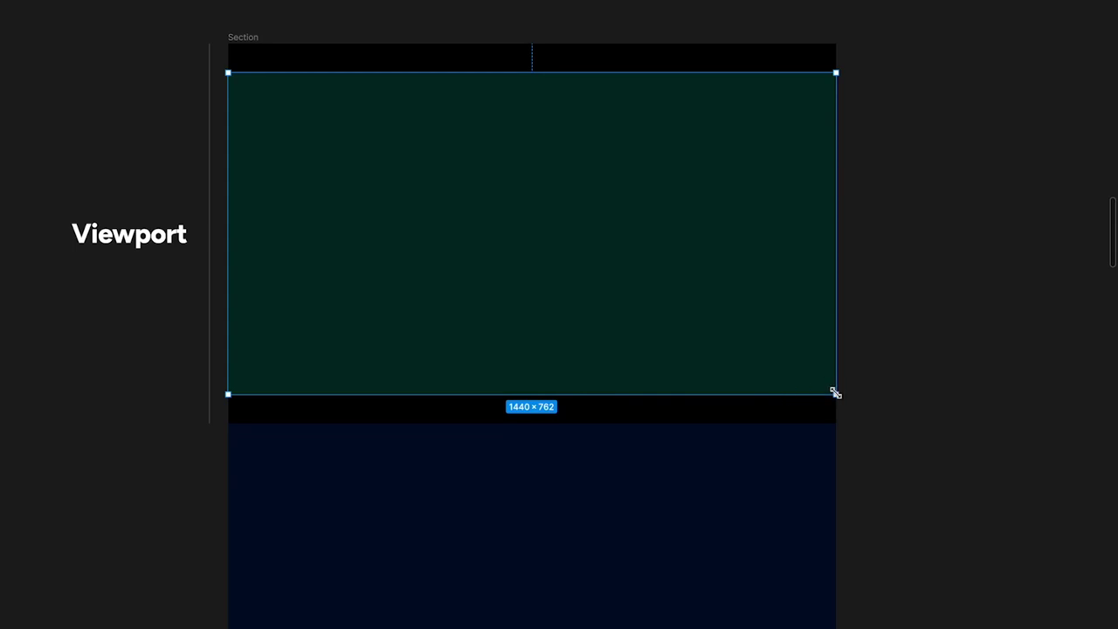
left_click_drag(835, 393, 795, 372)
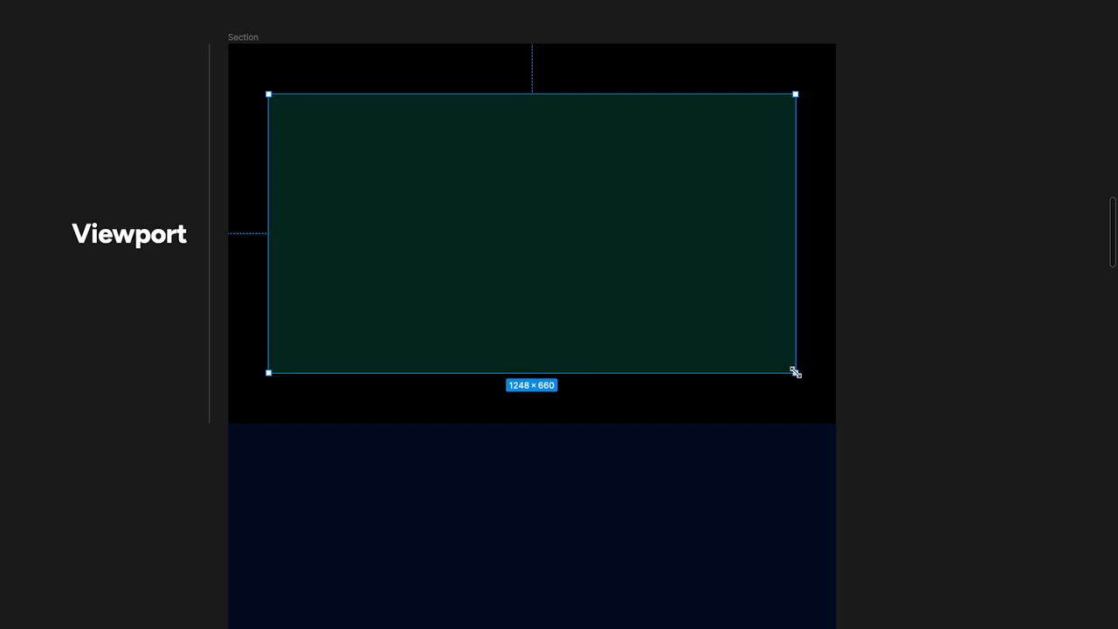
left_click_drag(795, 372, 836, 394)
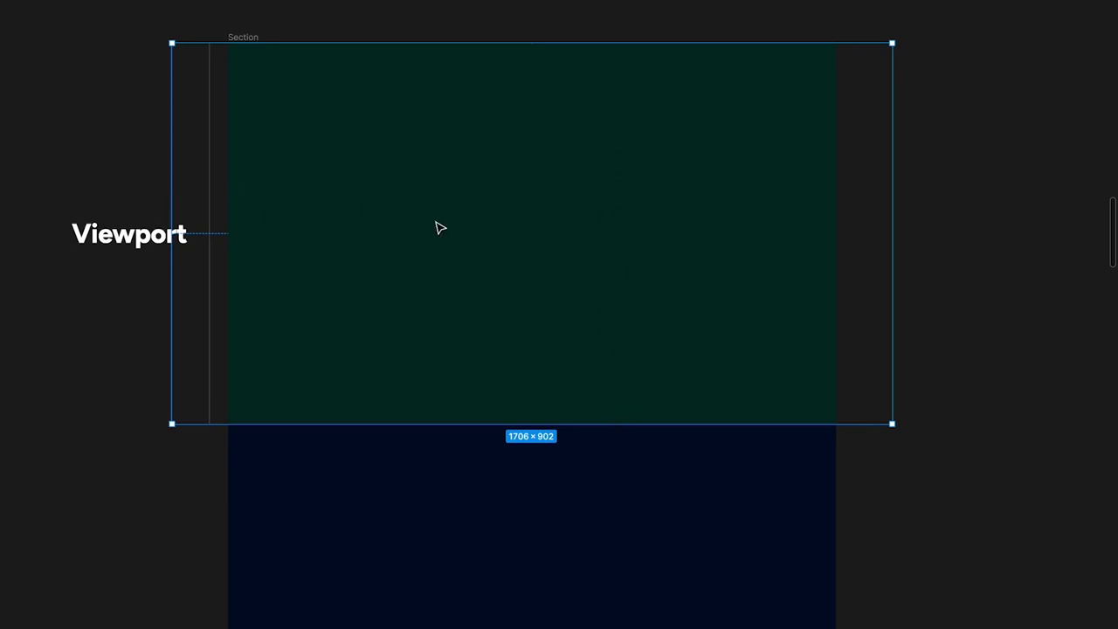
key("super+z")
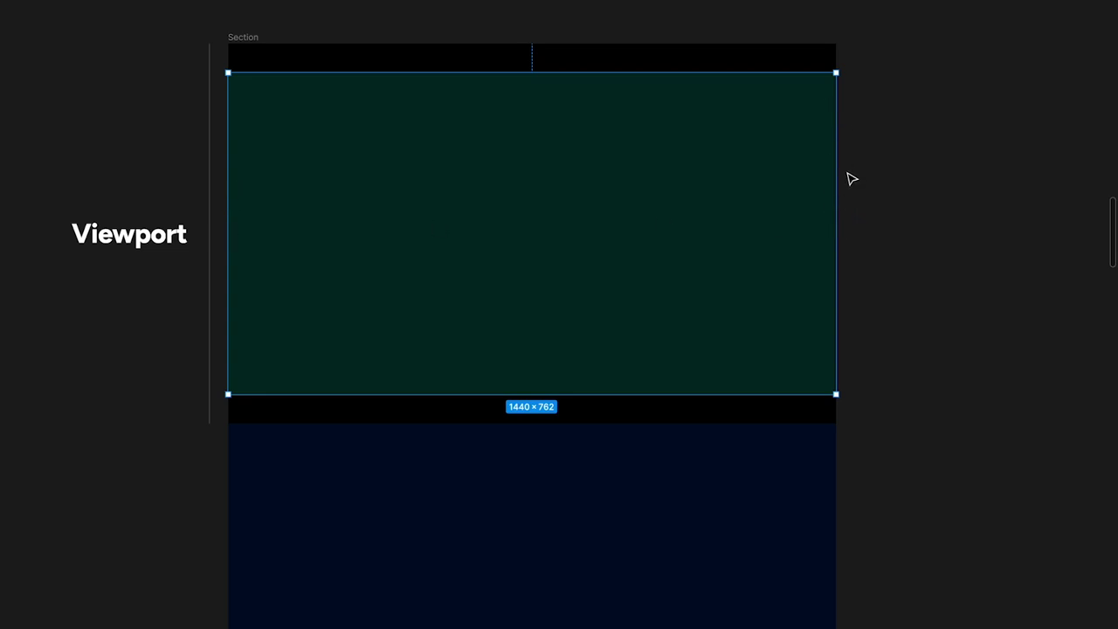
left_click(572, 69)
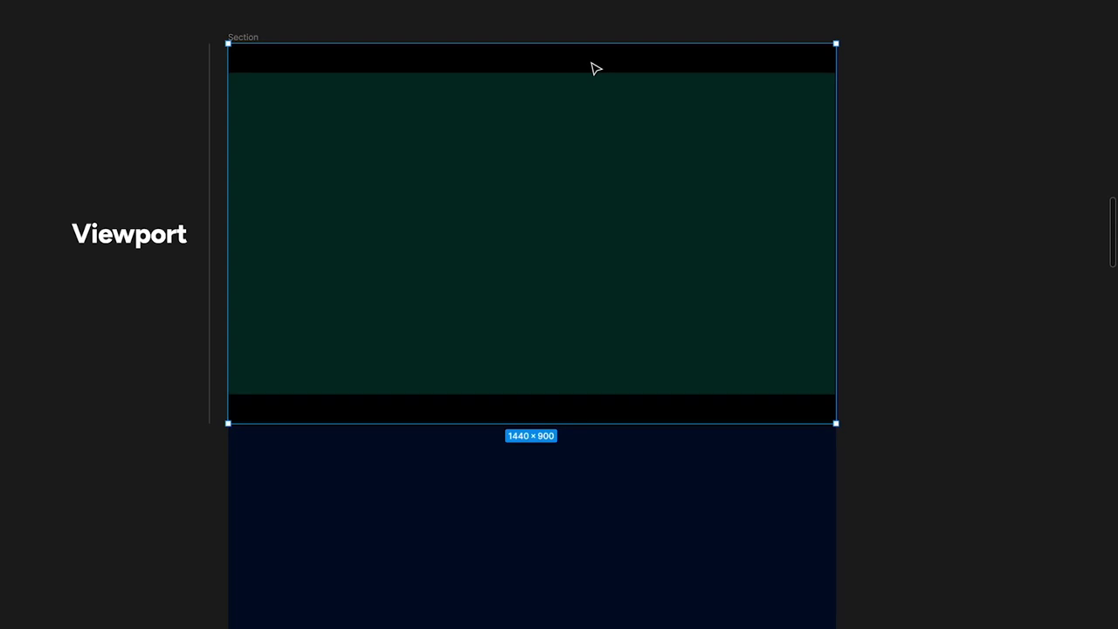
scroll(487, 329, "down", 5)
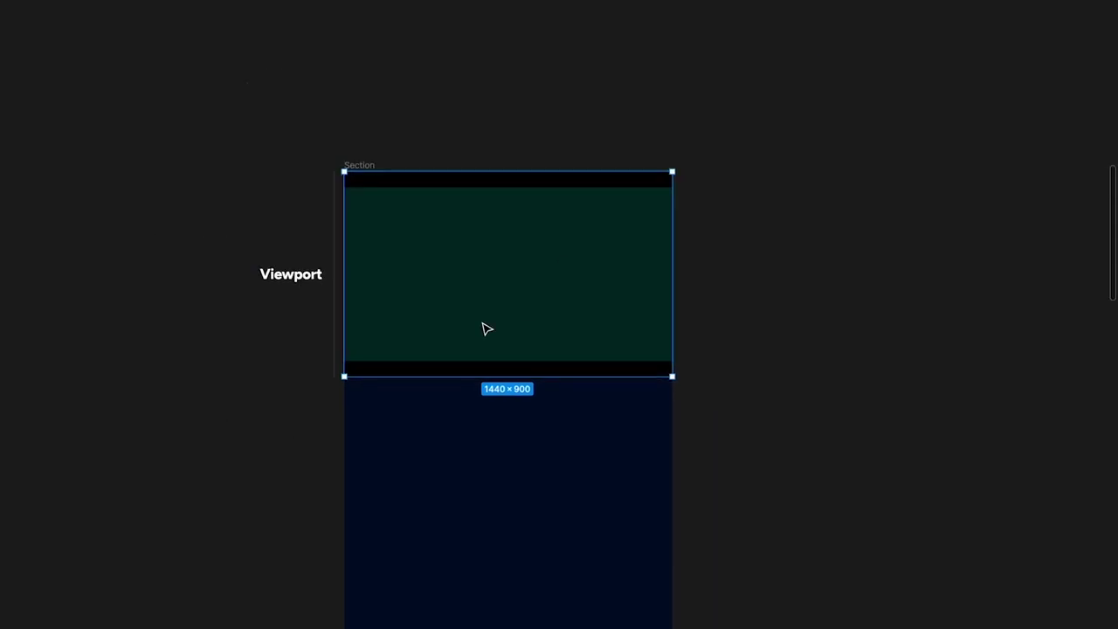
Select the 1440×4500 Section and move it upward on the canvas
left_click(392, 194)
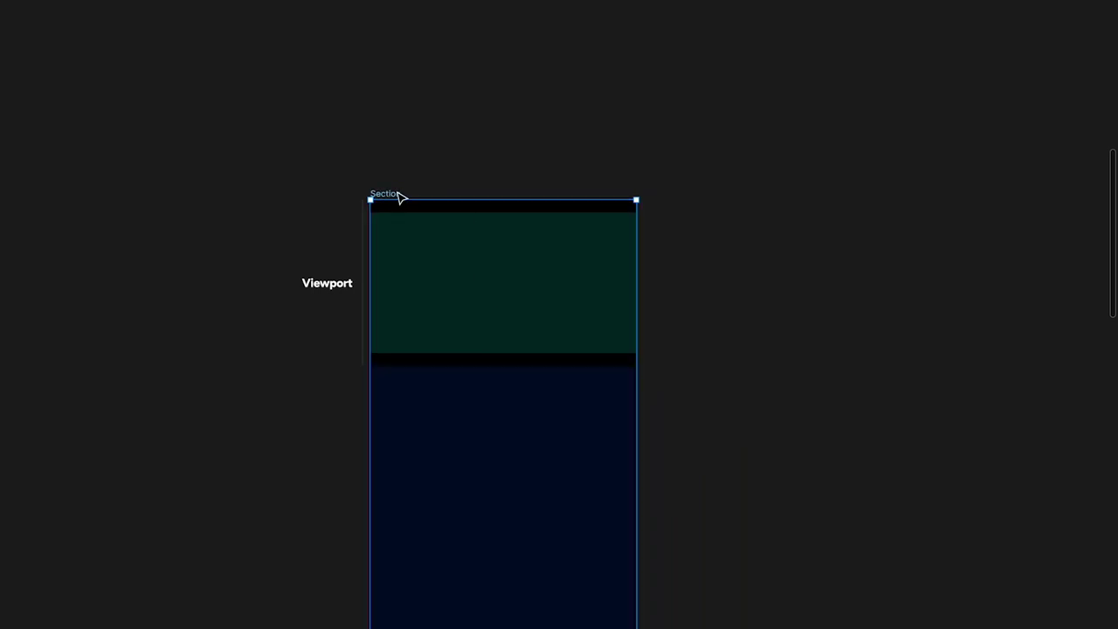
scroll(393, 198, "up", 3)
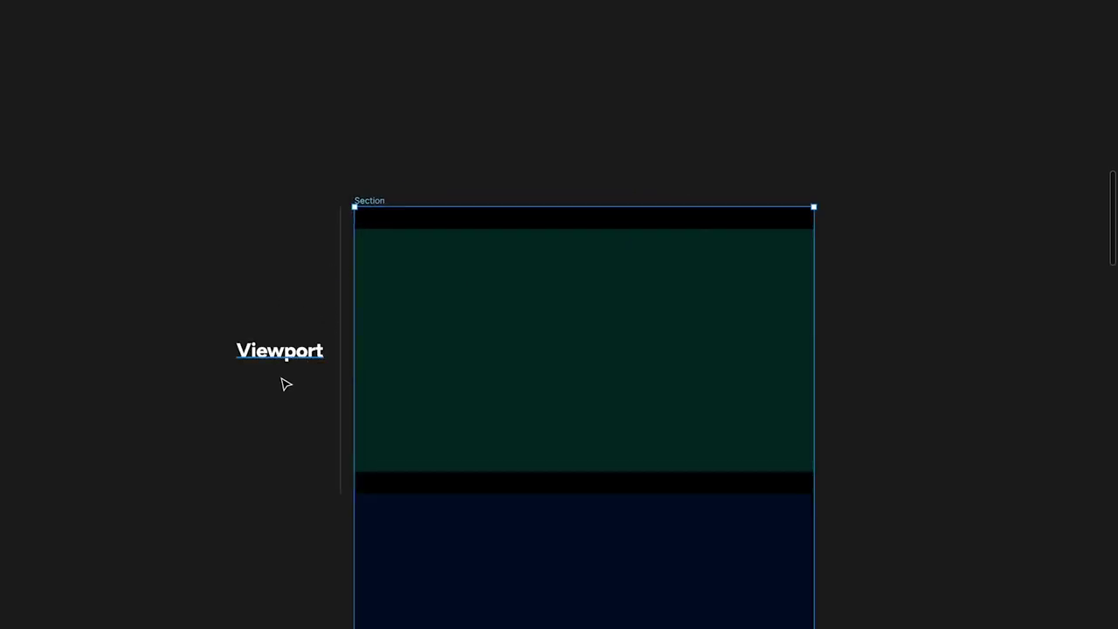
left_click(297, 349)
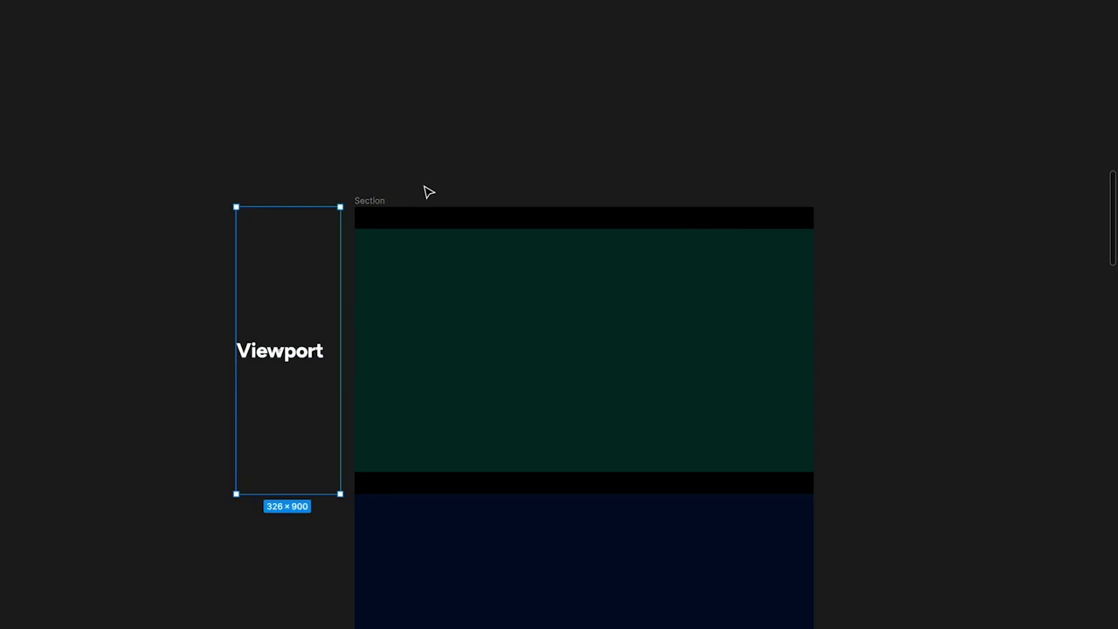
scroll(425, 189, "down", 2)
left_click(393, 197)
scroll(393, 197, "down", 2)
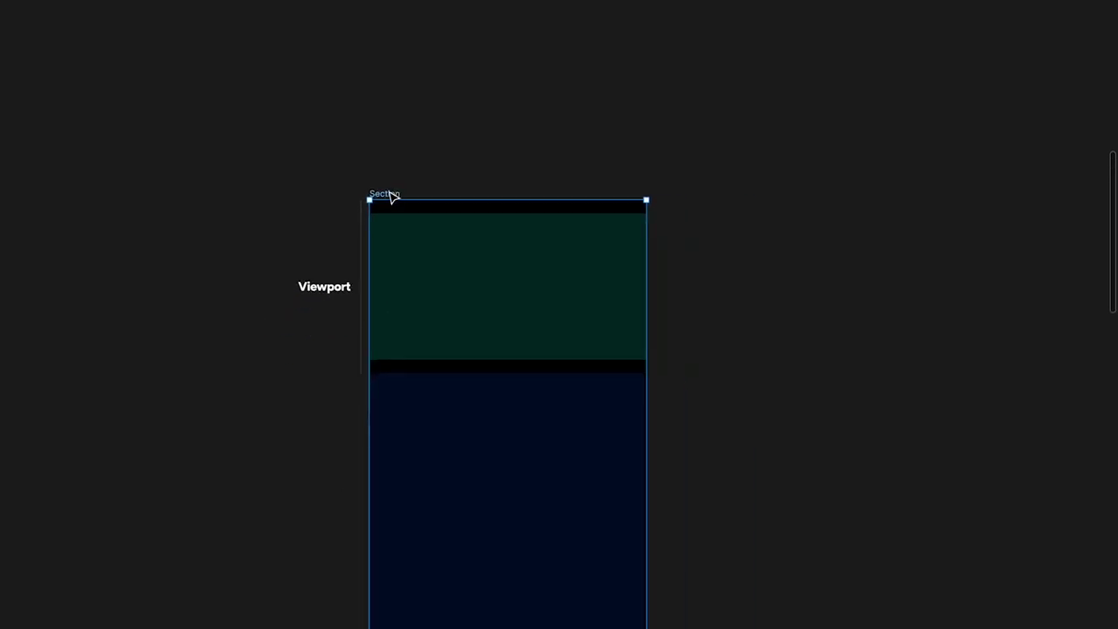
left_click_drag(388, 190, 392, 177)
In the Layers panel, move Group 20 out of the Section to the top level
key("ctrl+backslash")
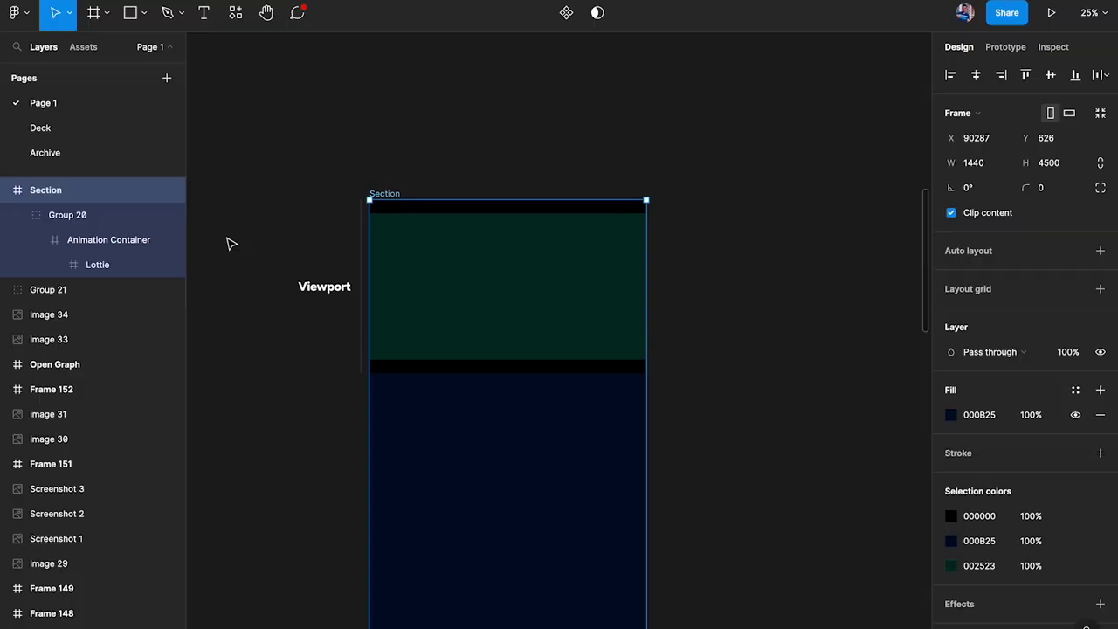
left_click(26, 216)
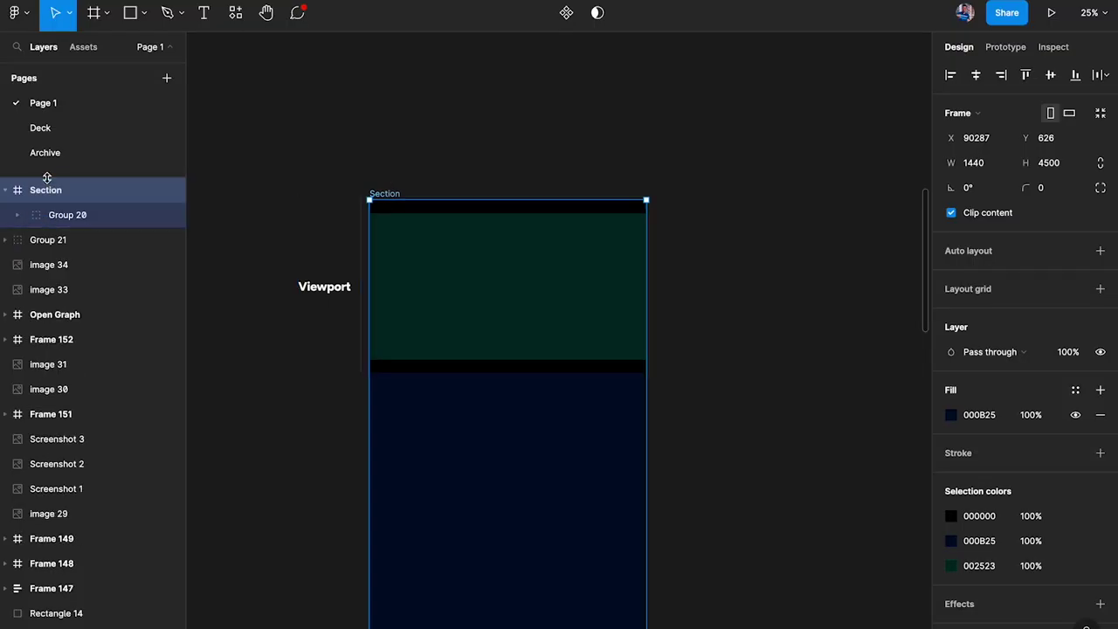
left_click(75, 222)
left_click_drag(74, 220, 73, 187)
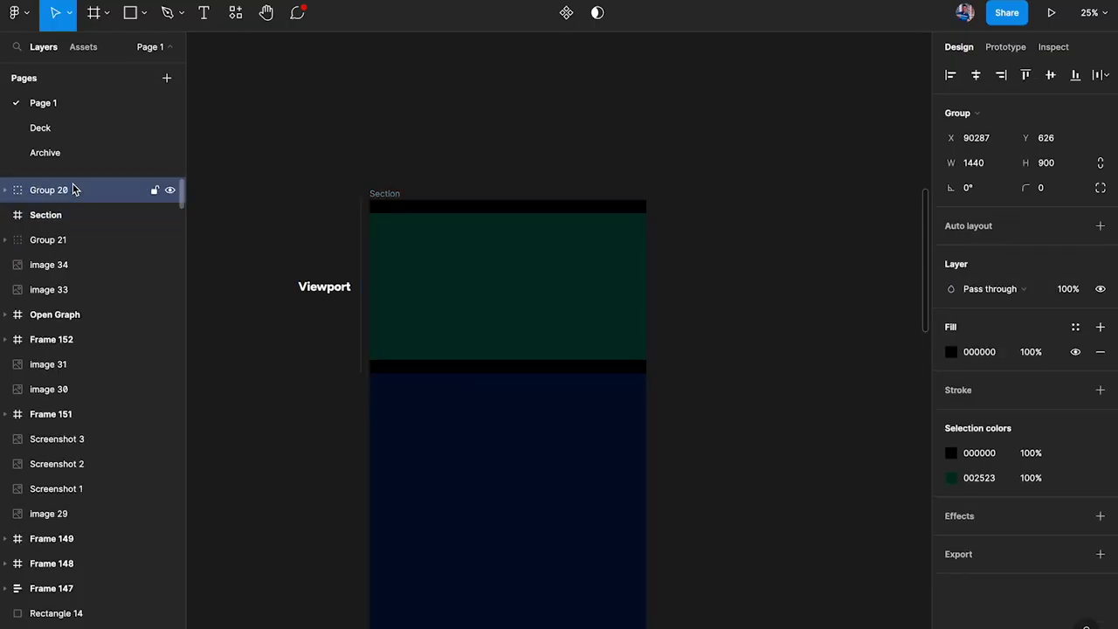
key("ctrl+backslash")
left_click(334, 152)
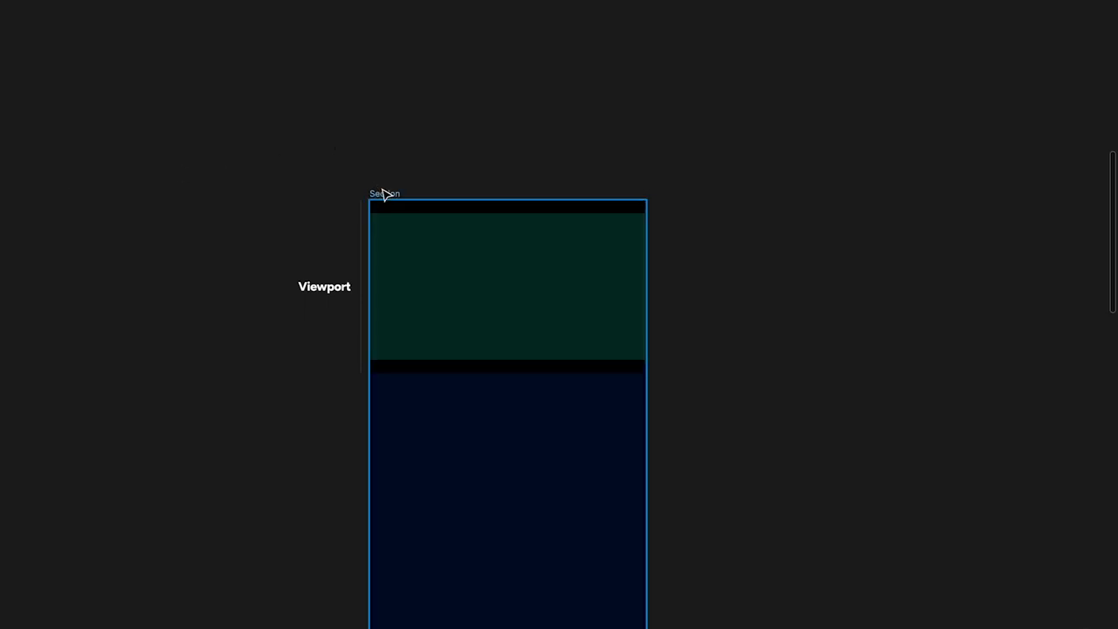
Extend the Section's top edge far upward to make it taller
left_click(382, 193)
scroll(387, 195, "up", 3)
left_click_drag(392, 259, 412, 224)
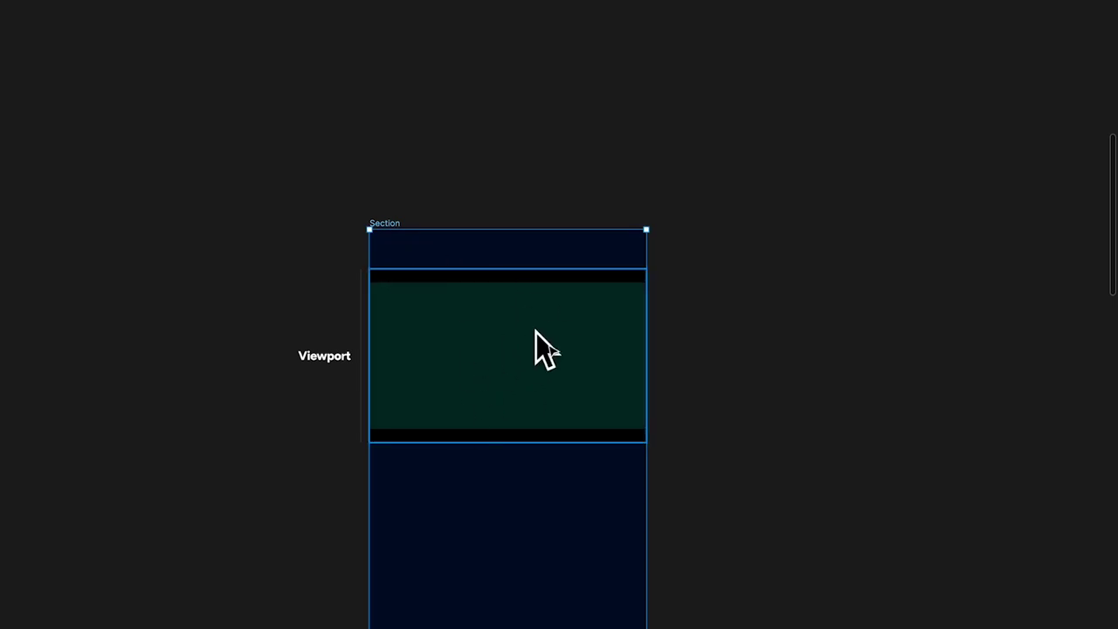
left_click_drag(397, 224, 440, 23)
scroll(423, 38, "down", 3)
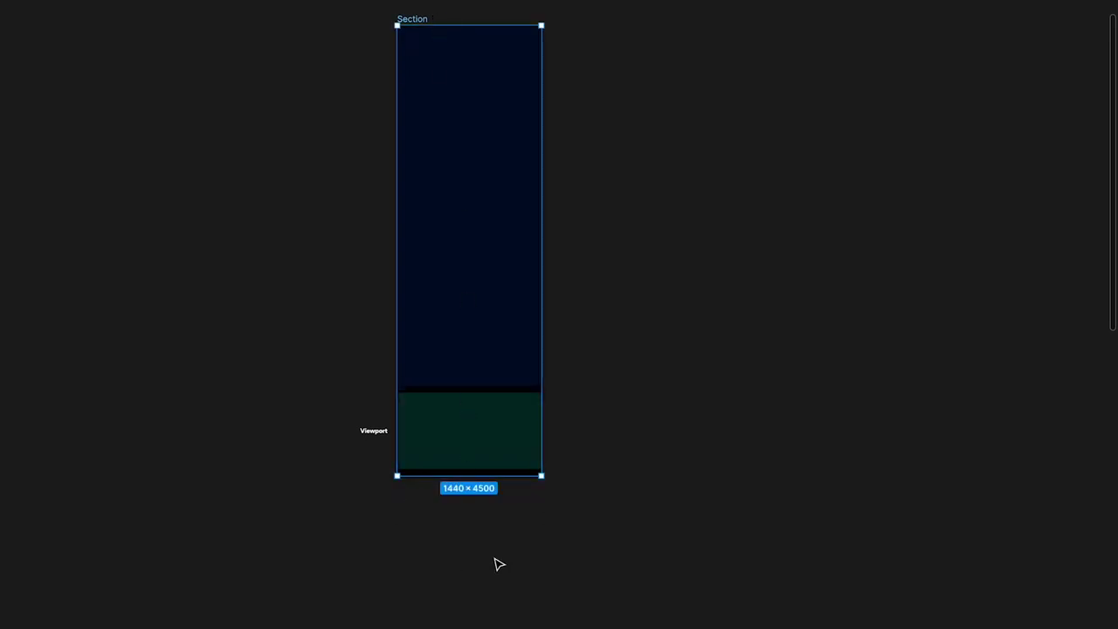
scroll(498, 564, "up", 5)
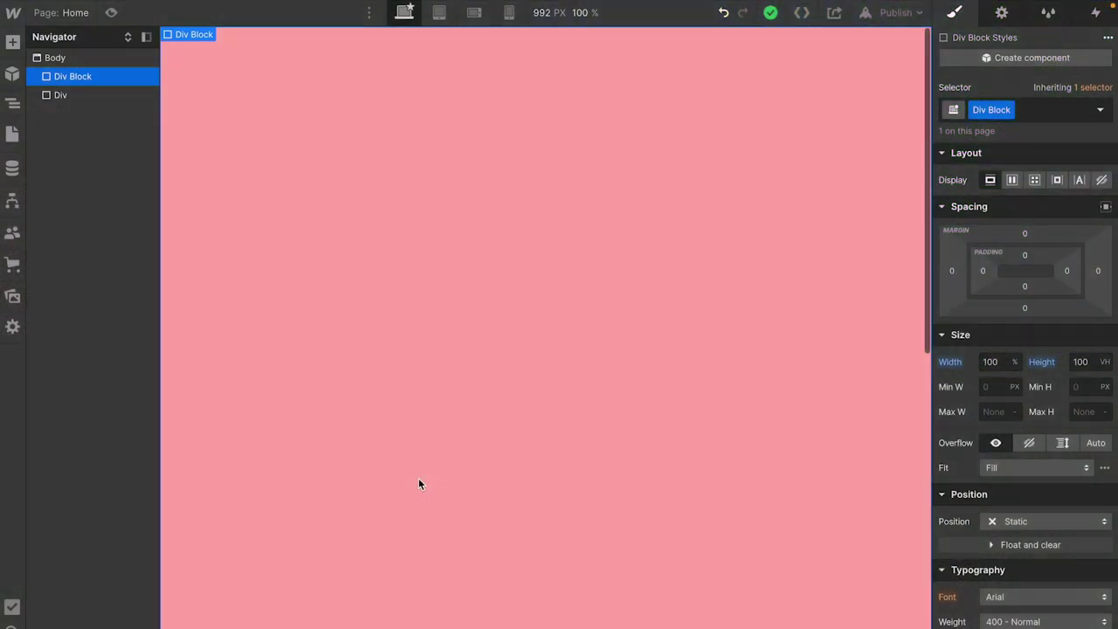
Select the pink Div Block in the Navigator
left_click(70, 102)
left_click(73, 79)
left_click(73, 98)
left_click(69, 80)
scroll(453, 368, "down", 4)
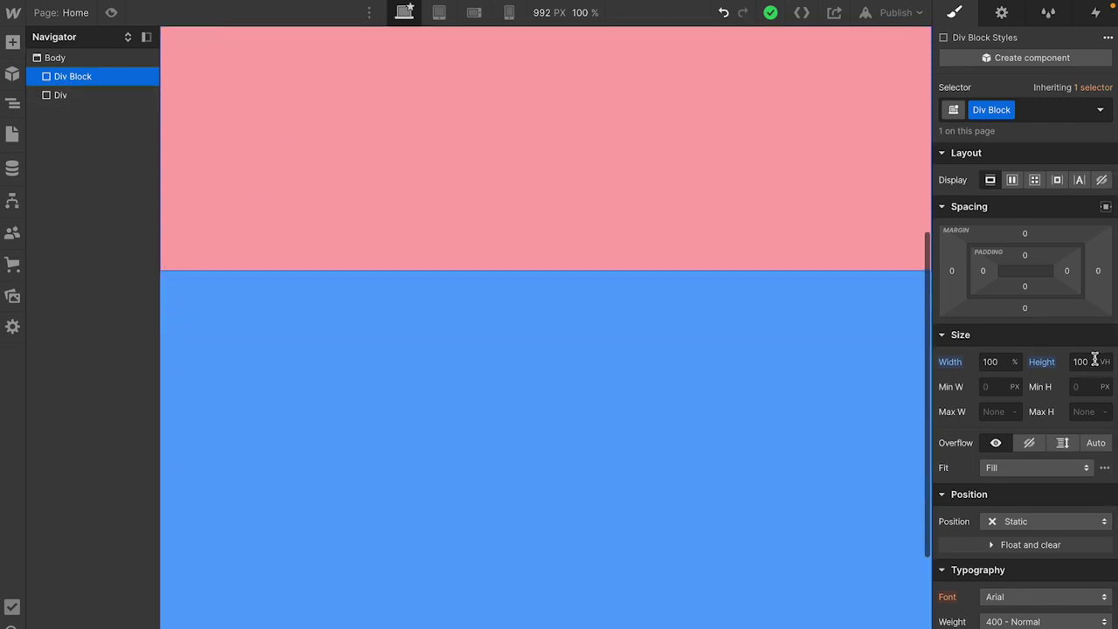
scroll(773, 325, "up", 4)
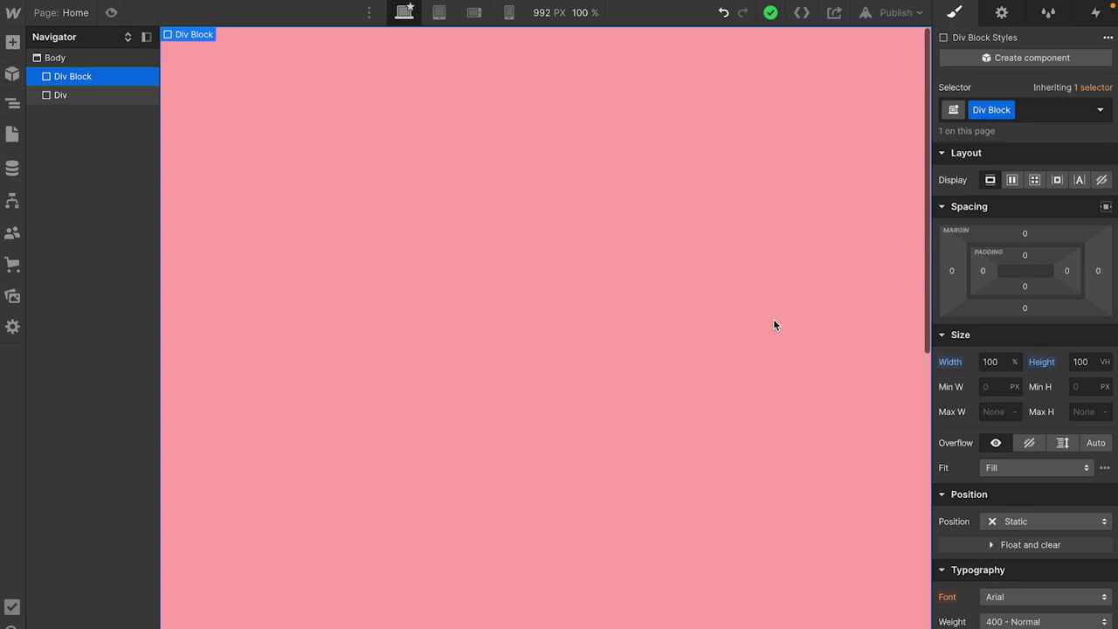
Set the pink Div Block's Height to 100 VH, matching the blue Div
left_click(1093, 365)
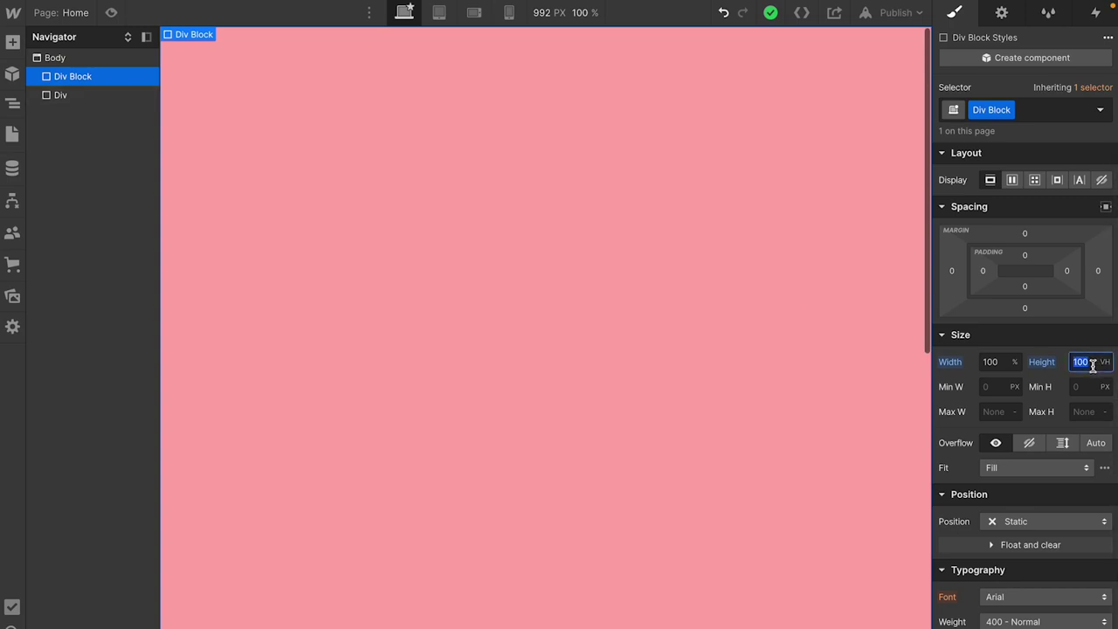
type("80")
left_click(70, 95)
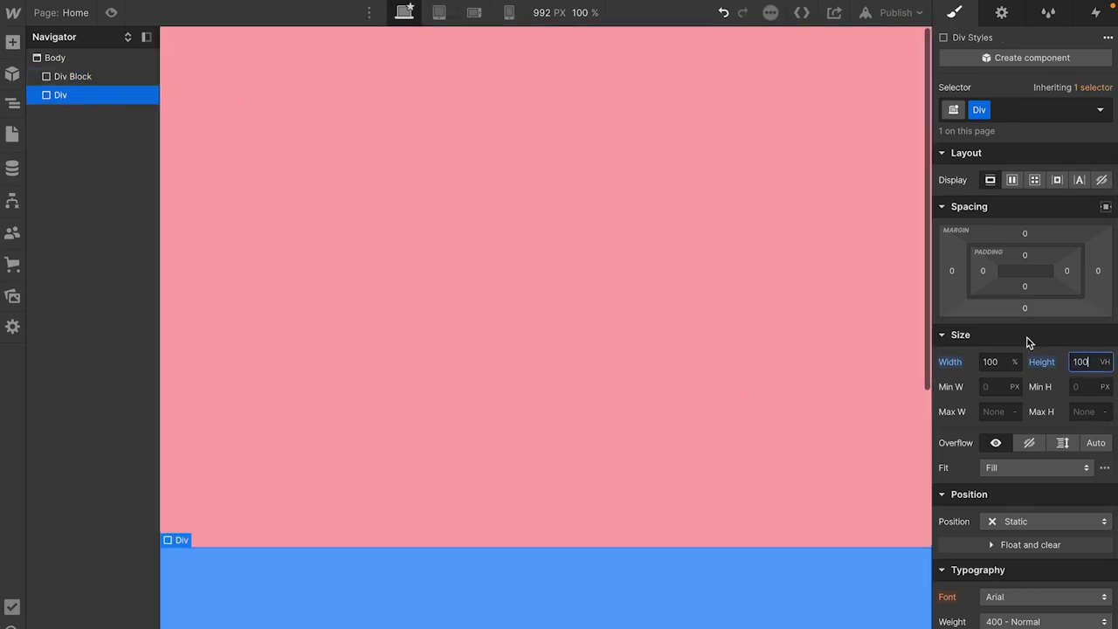
type("80")
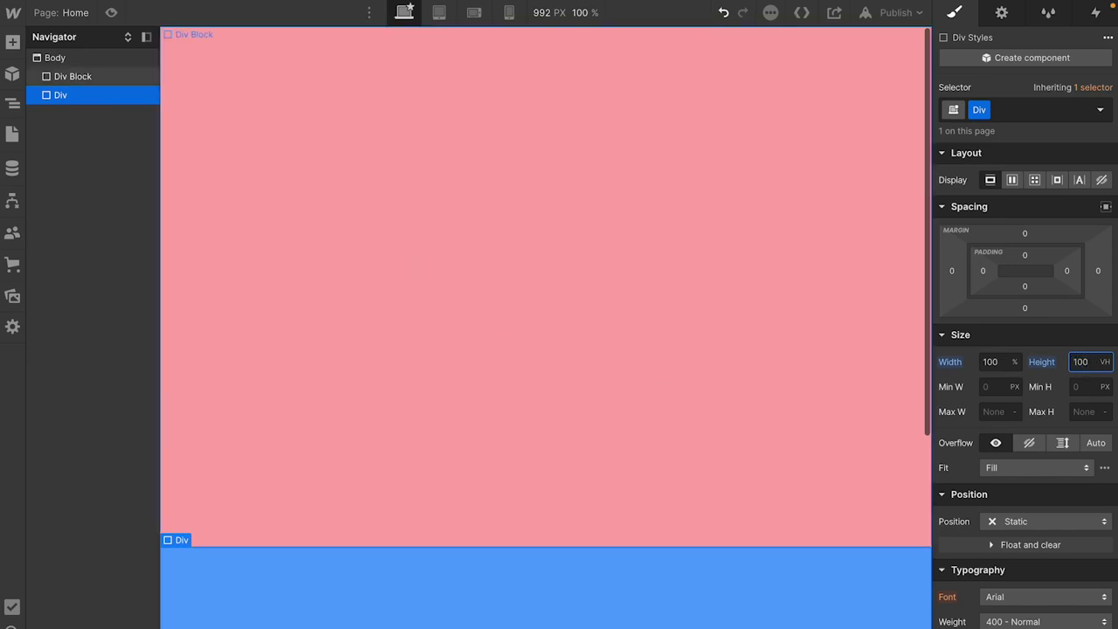
left_click(74, 77)
left_click(1081, 362)
type("8")
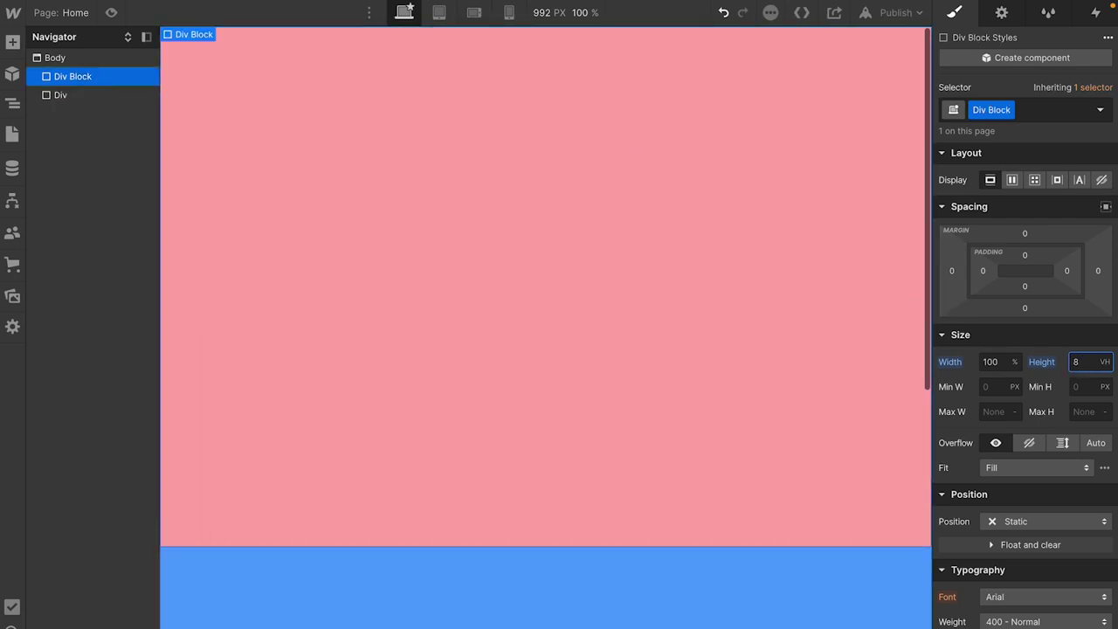
type("100")
scroll(714, 470, "down", 3)
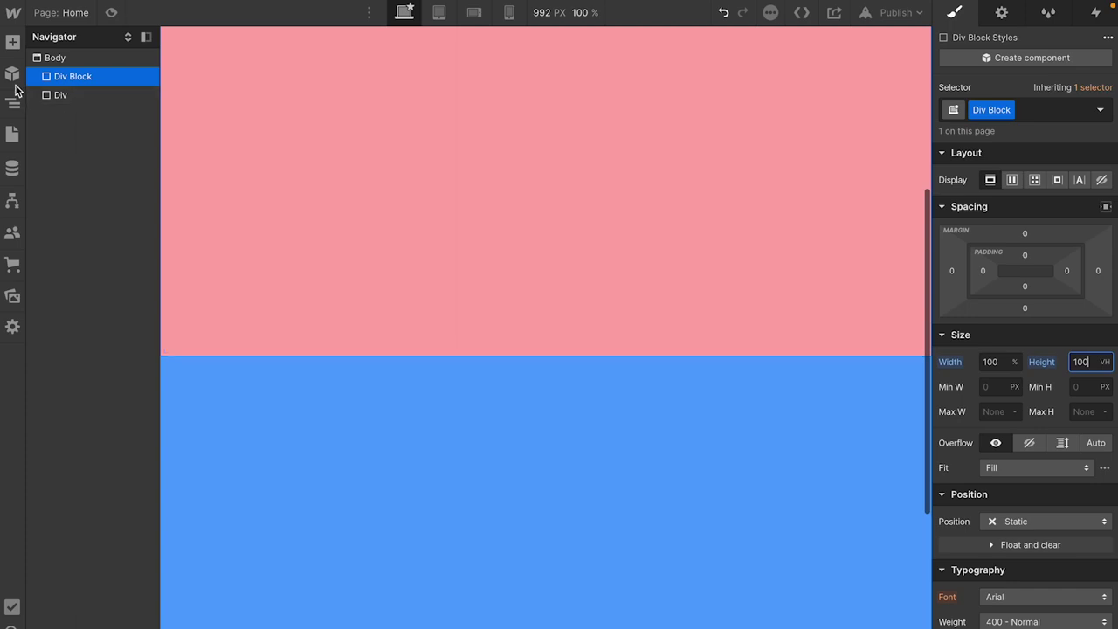
left_click(82, 124)
Add a Section and place it between the pink Div Block and the blue Div
key("ctrl+k")
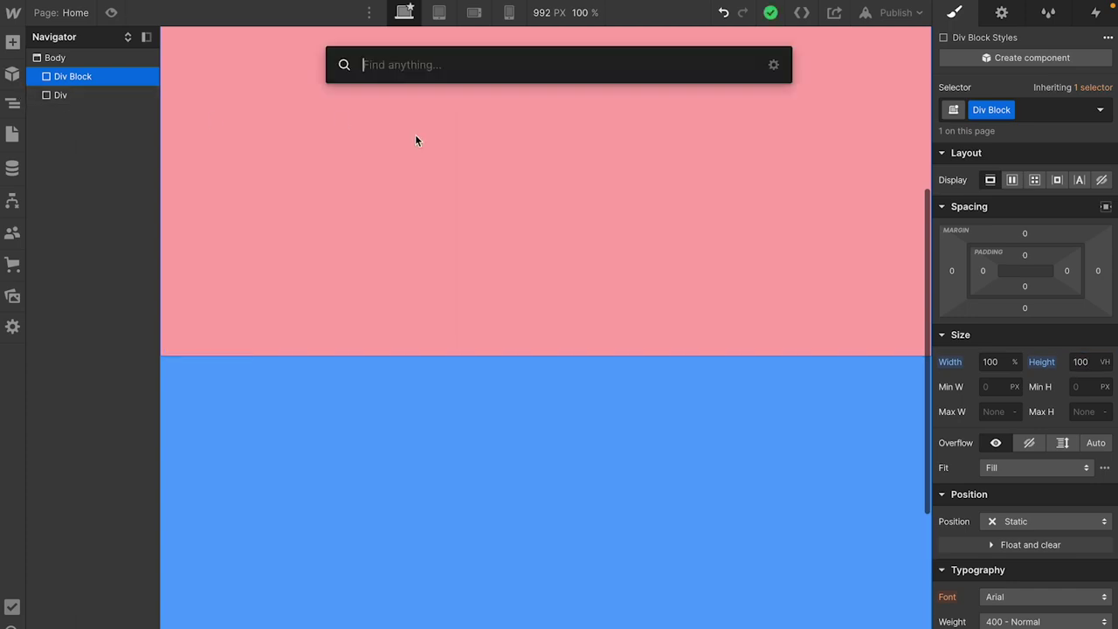
type("sec")
left_click(439, 134)
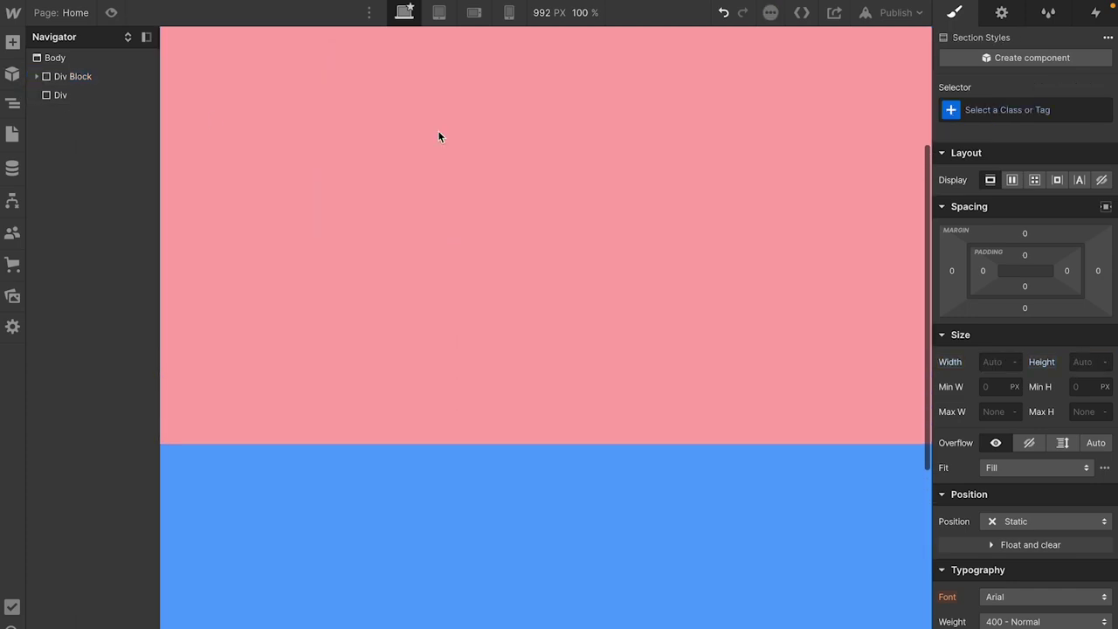
left_click_drag(53, 96, 83, 98)
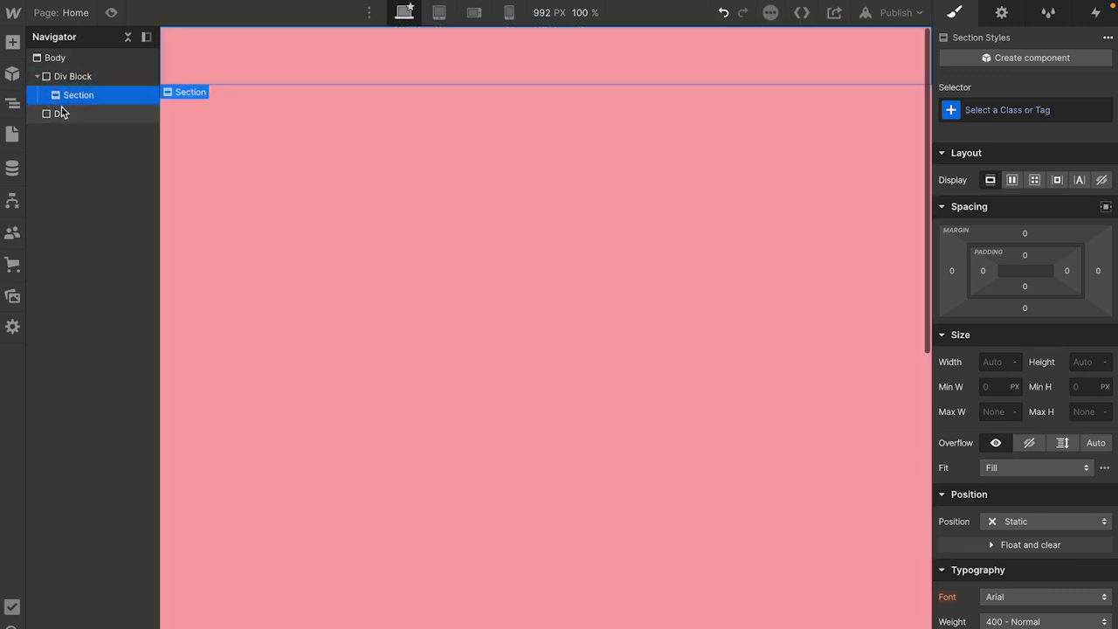
scroll(349, 286, "down", 3)
left_click(95, 79)
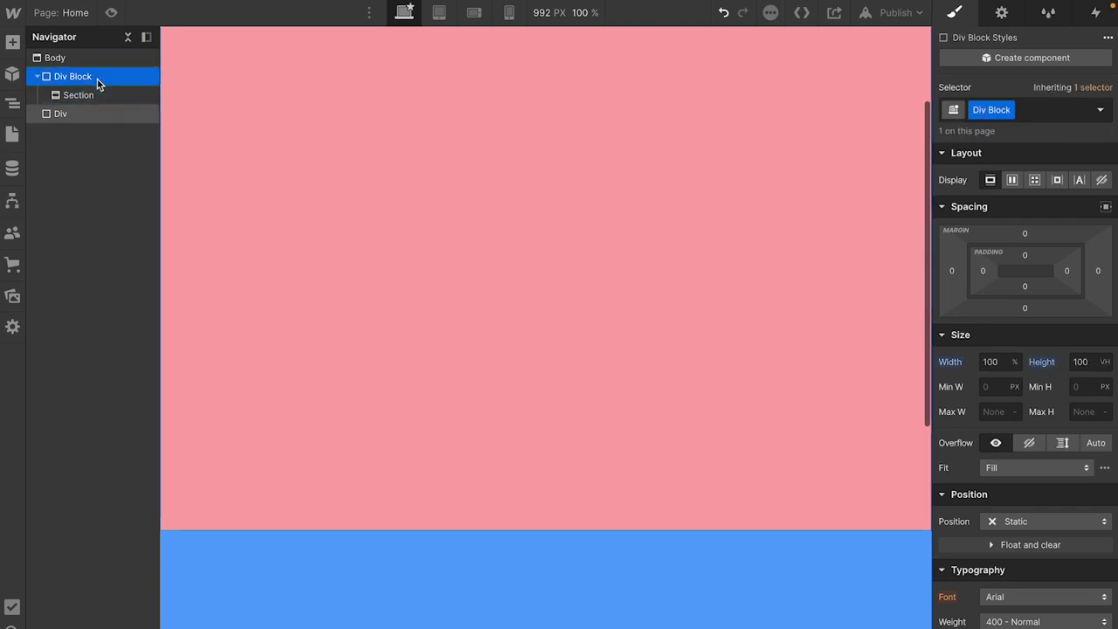
left_click_drag(80, 95, 73, 75)
left_click(72, 95)
left_click(77, 99)
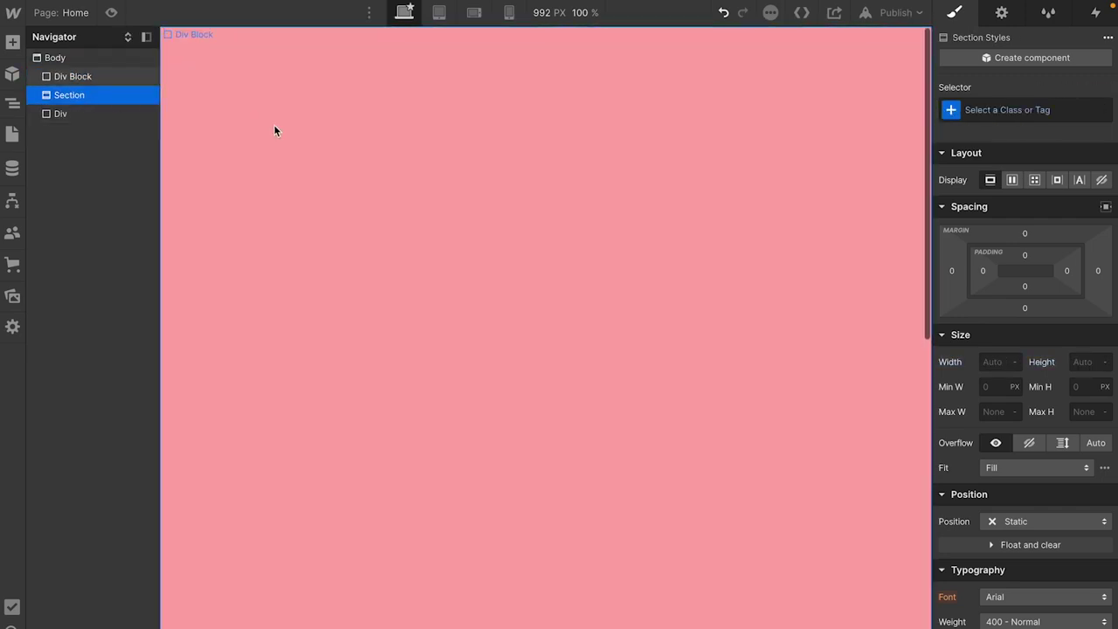
left_click(113, 77)
scroll(368, 260, "down", 5)
scroll(358, 254, "up", 3)
Give the new Section the class lottie-section
left_click(284, 291)
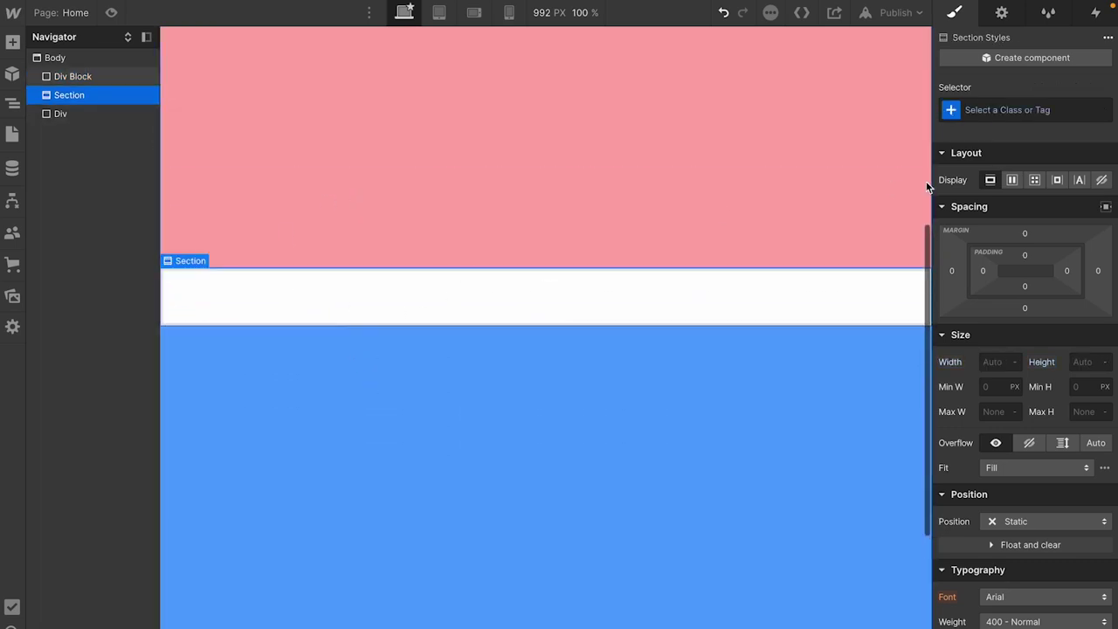
left_click(1018, 106)
type("lottie-sectoin")
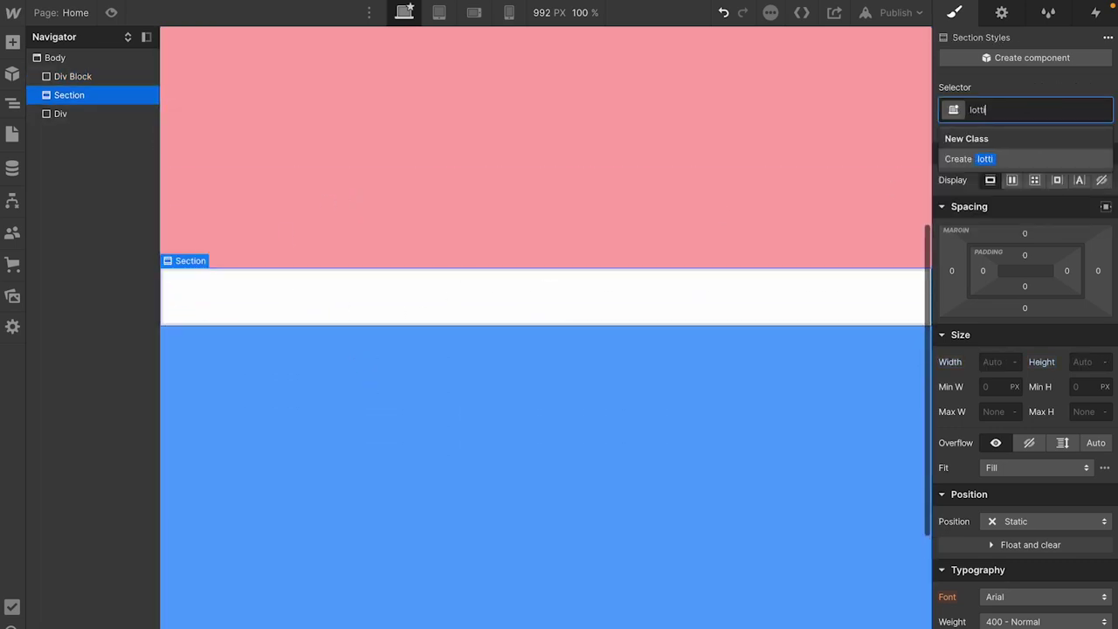
key("BackSpace")
key("BackSpace")
type("ion")
key("Return")
scroll(388, 328, "down", 2)
scroll(495, 466, "up", 3)
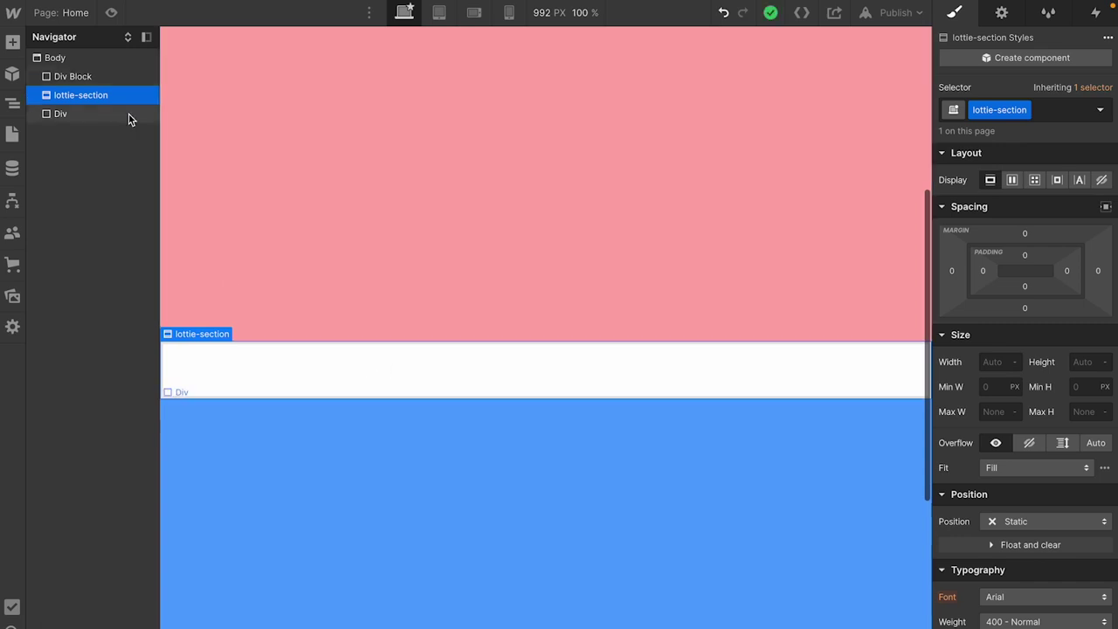
left_click(985, 362)
Size lottie-section to Width 100% and Height 500vh
type("100")
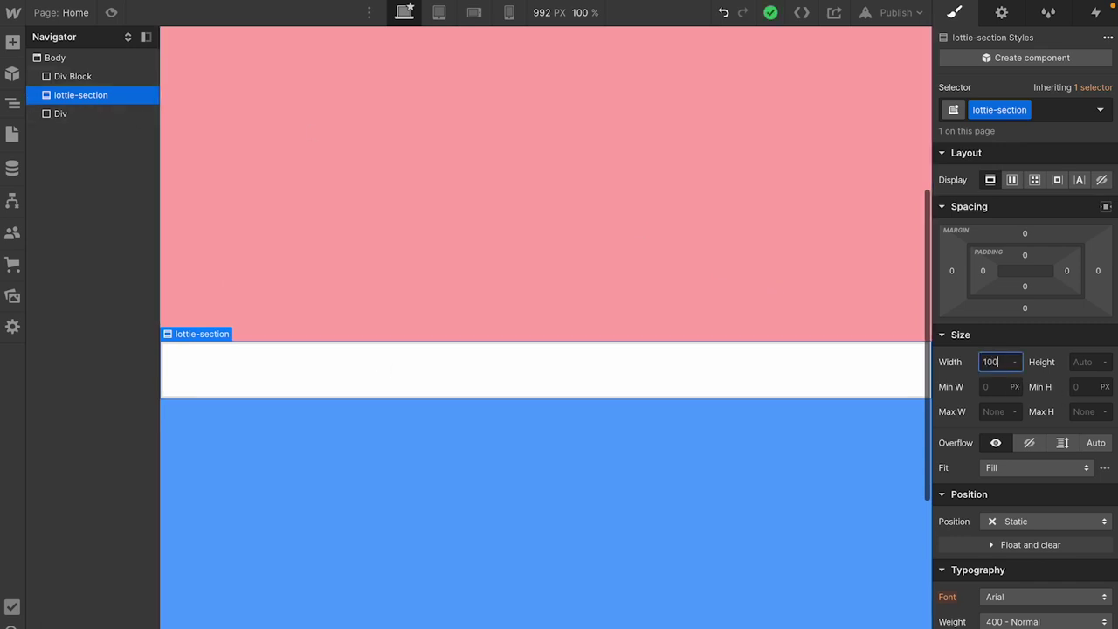
type("%")
left_click(1081, 361)
type("500vh")
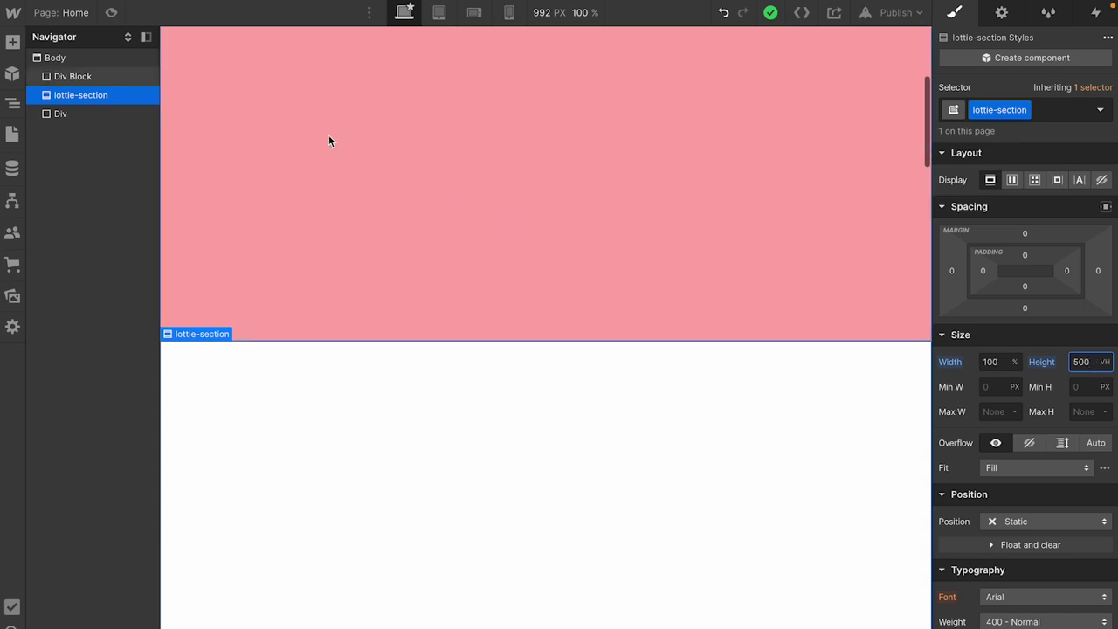
Nest a new Div Block inside lottie-section and give it the class lottie-container
key("ctrl+k")
type("div")
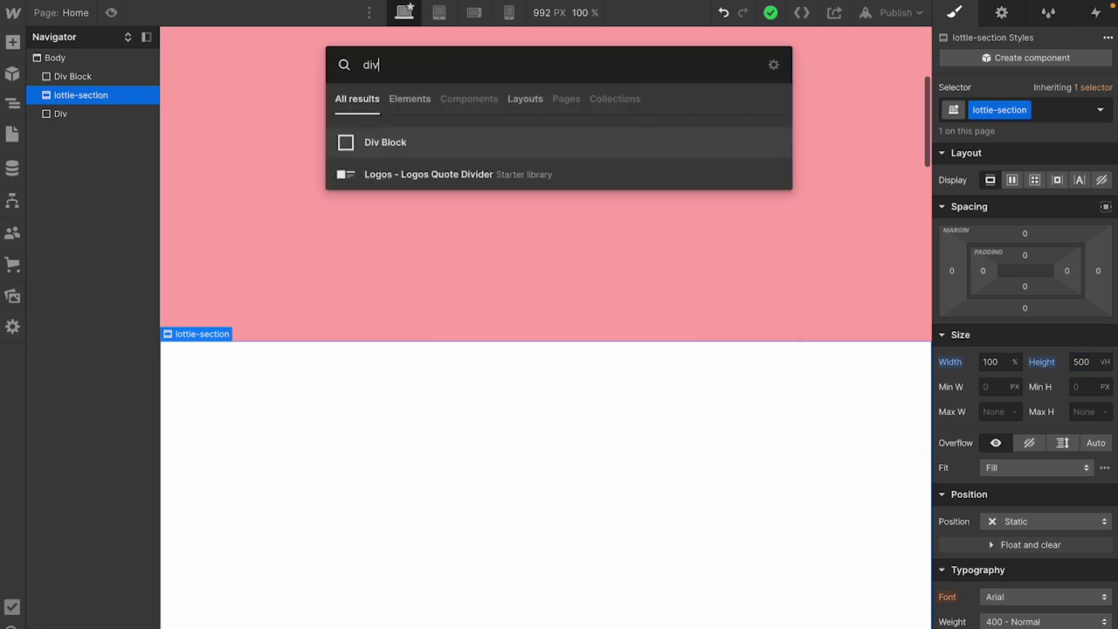
key("Return")
left_click_drag(72, 76, 165, 105)
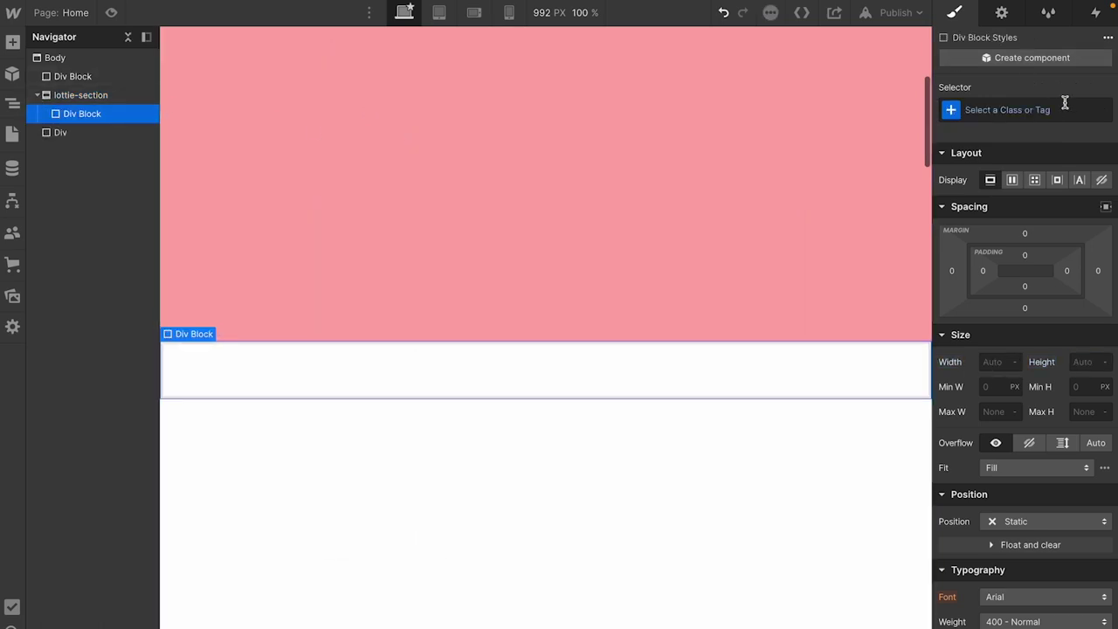
left_click(1051, 110)
type("lottie-")
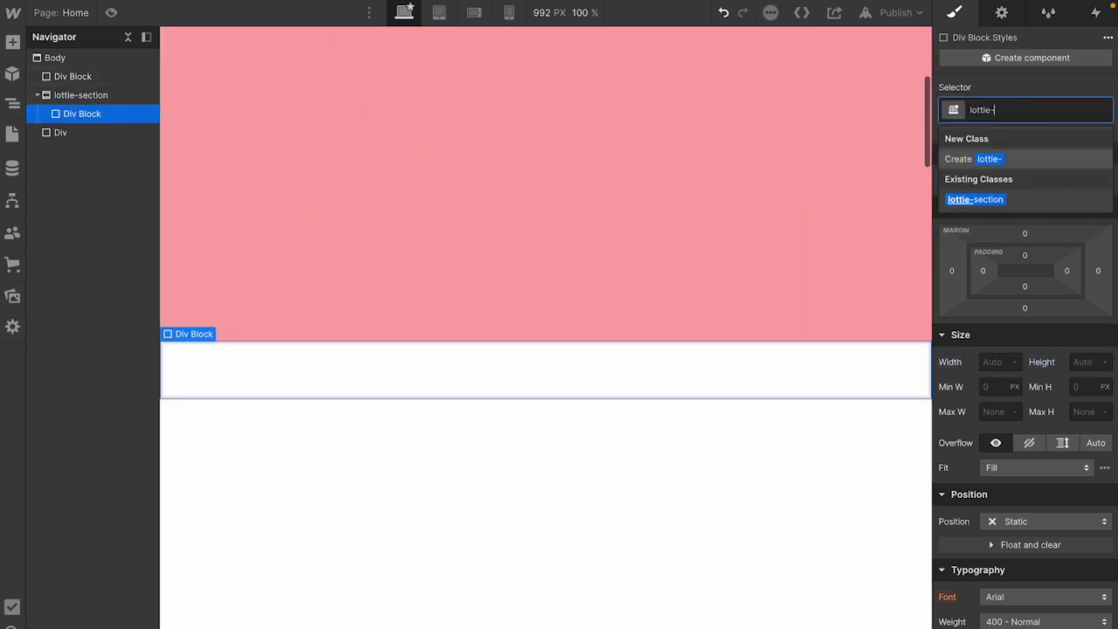
type("container")
key("Return")
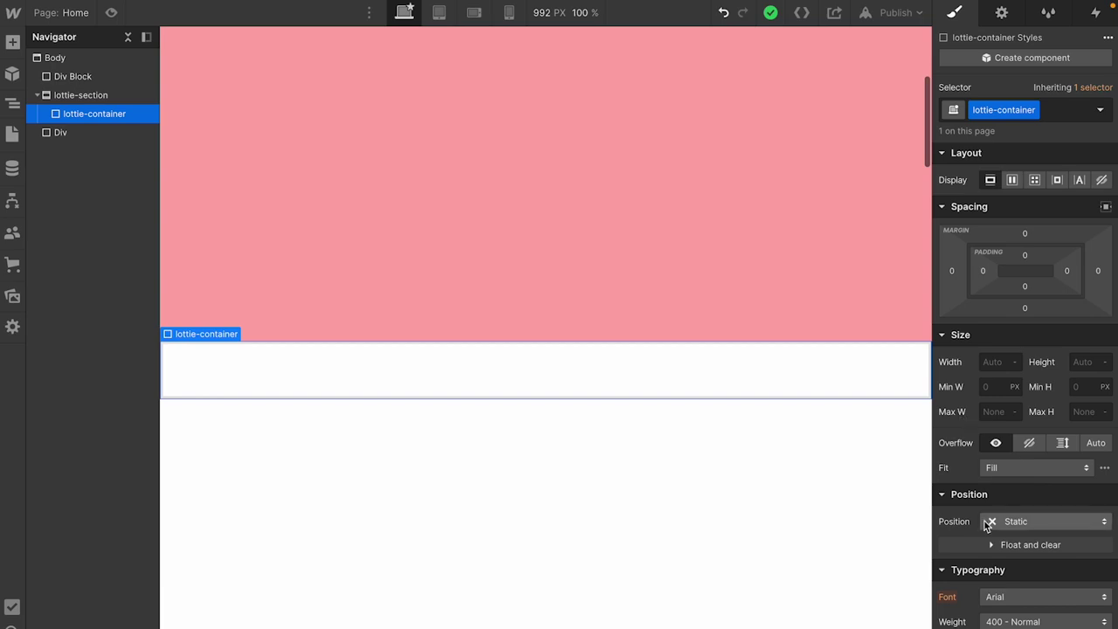
Give lottie-container a dark #242424 background color
scroll(950, 517, "down", 3)
scroll(985, 521, "down", 5)
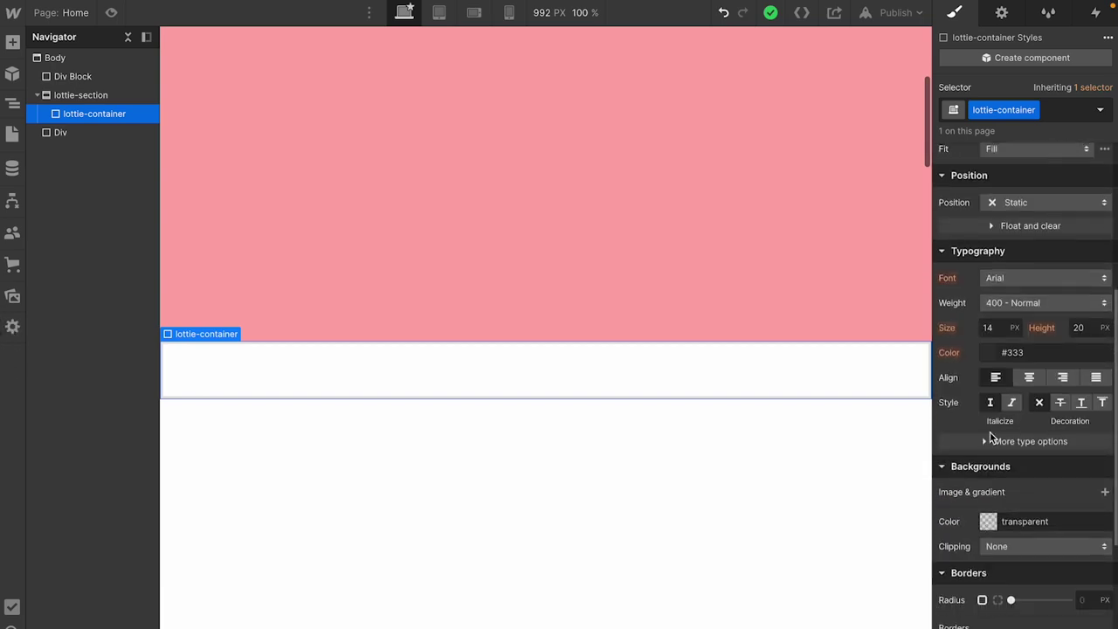
scroll(992, 436, "down", 5)
left_click(988, 285)
left_click_drag(967, 405, 937, 405)
left_click(926, 406)
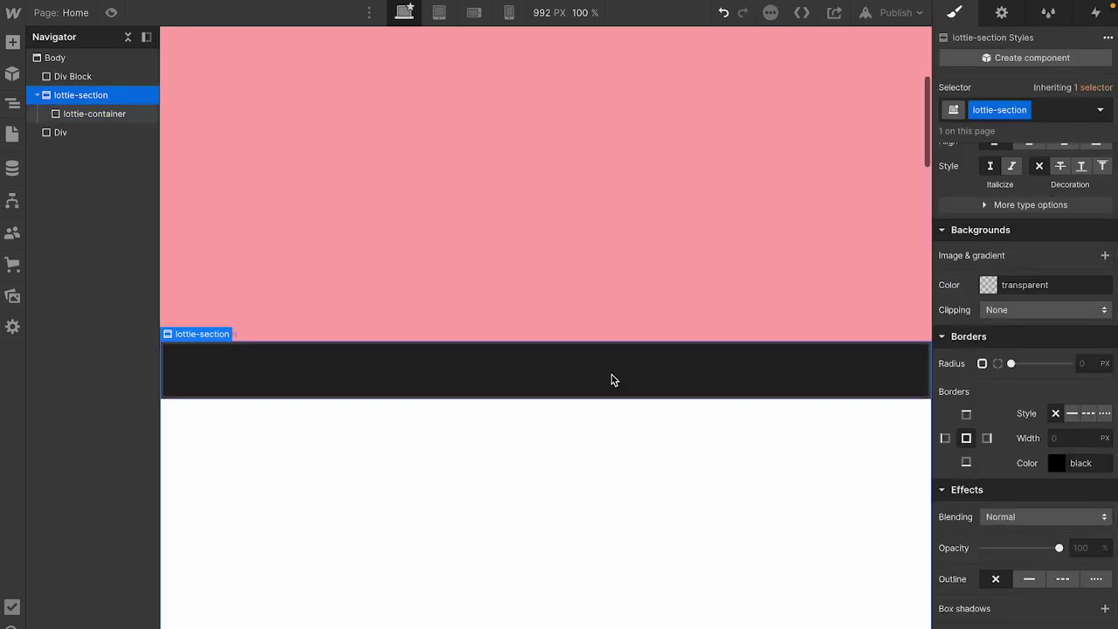
left_click(361, 386)
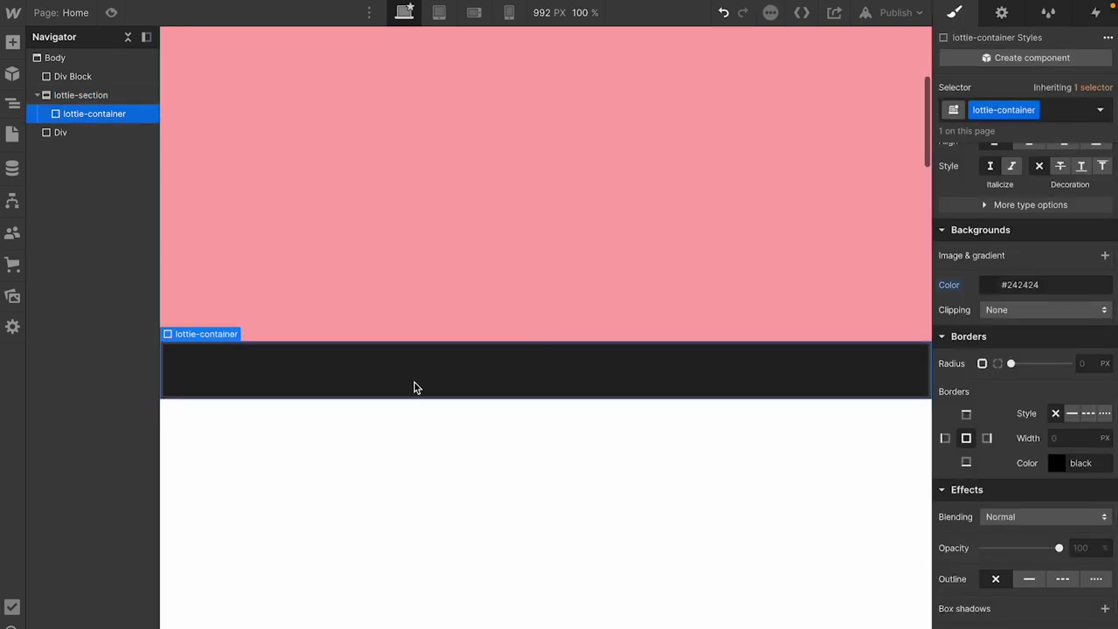
left_click(111, 12)
Set lottie-container's Height to 500 PX
scroll(454, 432, "up", 1)
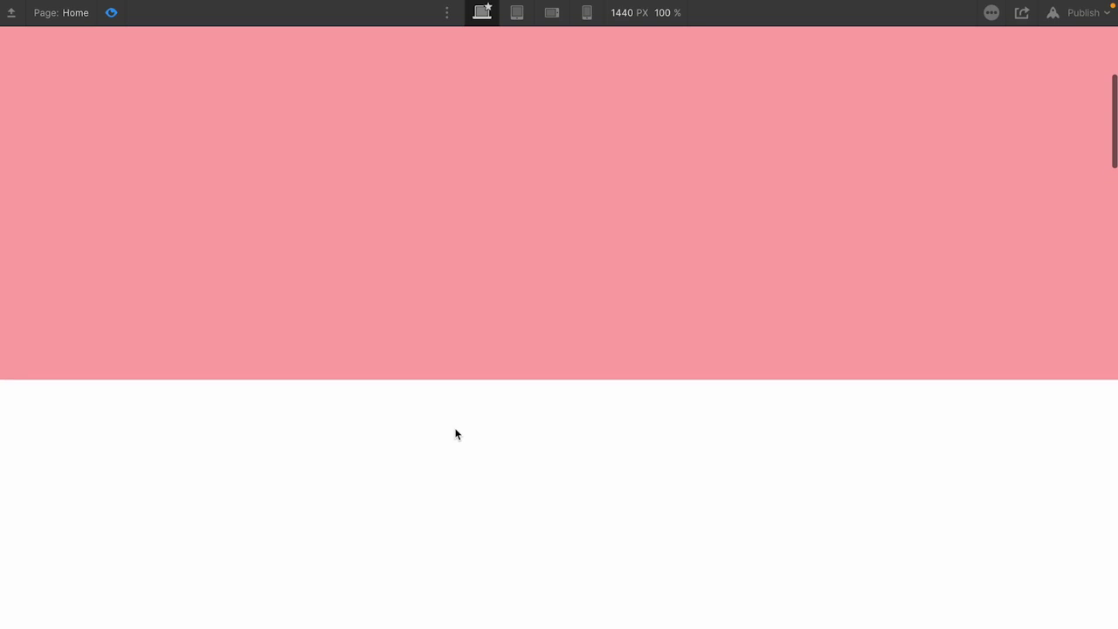
left_click(112, 13)
left_click(1081, 362)
type("500")
key("BackSpace")
key("BackSpace")
key("BackSpace")
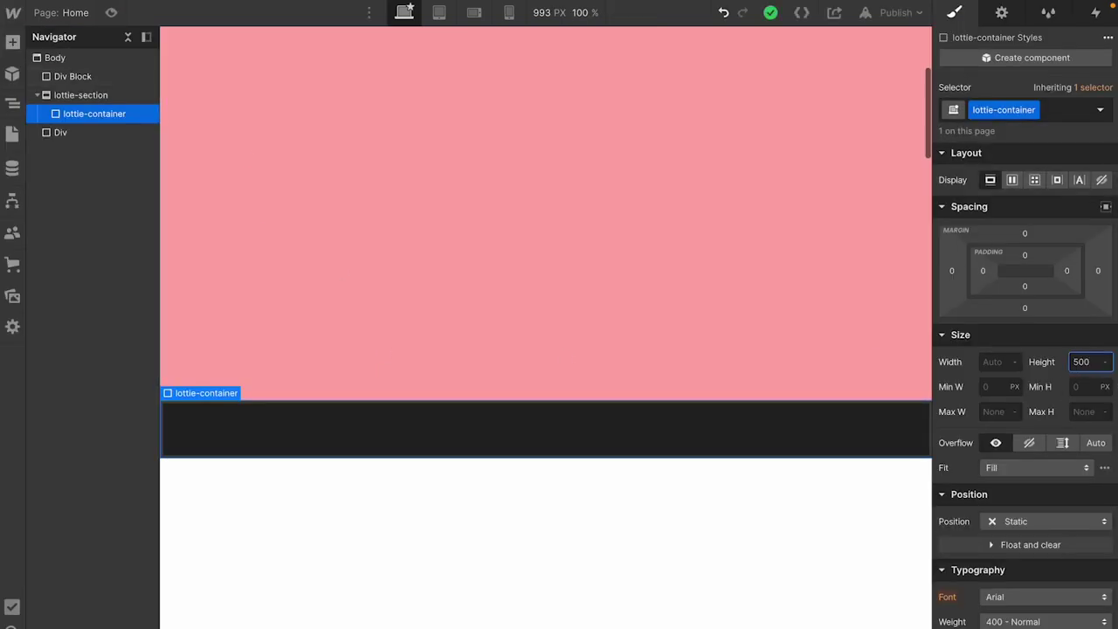
type("500")
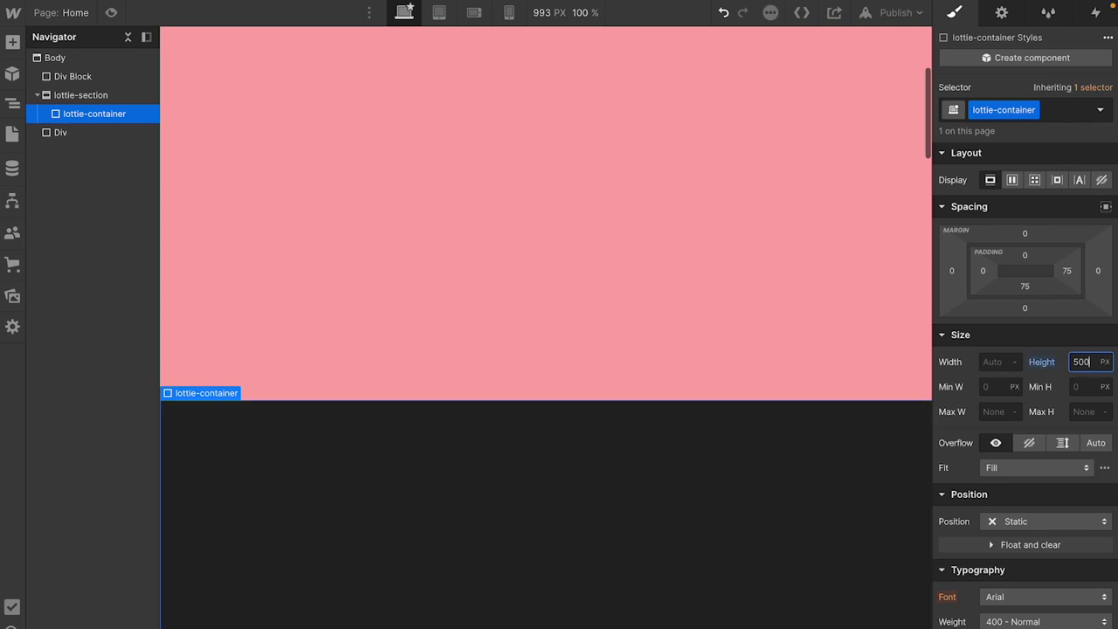
scroll(799, 299, "down", 3)
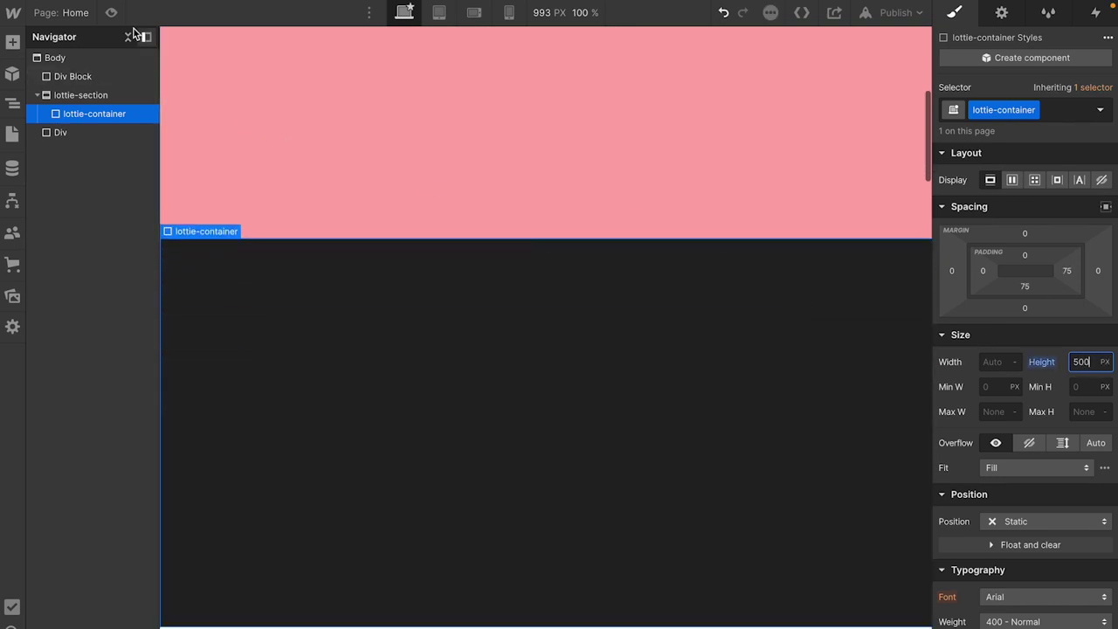
Preview the page and scroll through it to check the 500 PX container
left_click(112, 12)
scroll(393, 251, "up", 5)
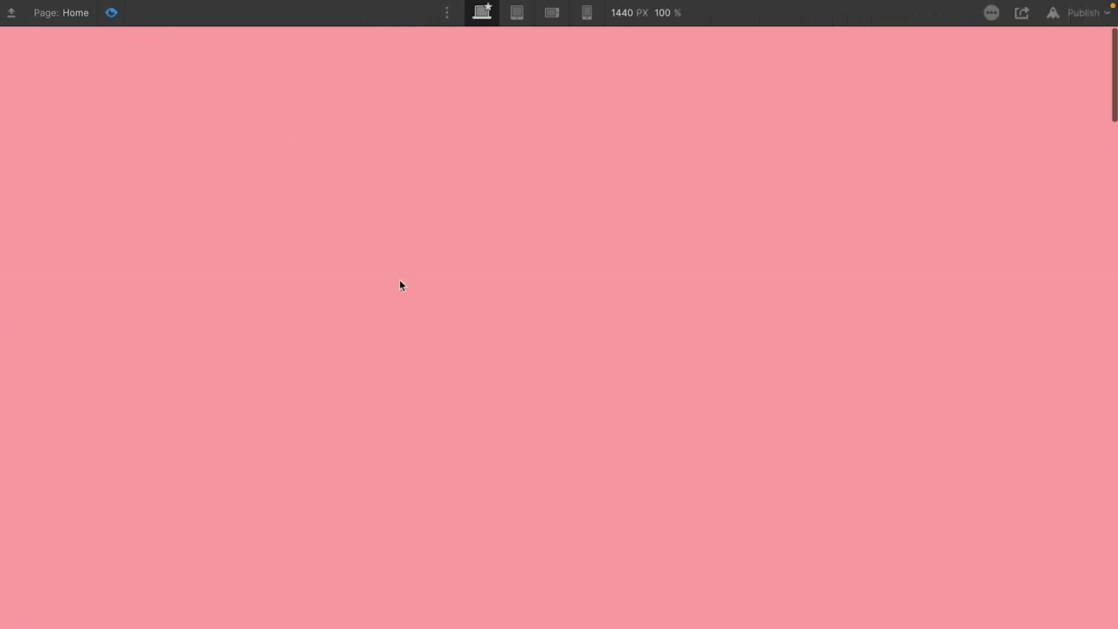
scroll(584, 401, "down", 7)
scroll(584, 402, "up", 2)
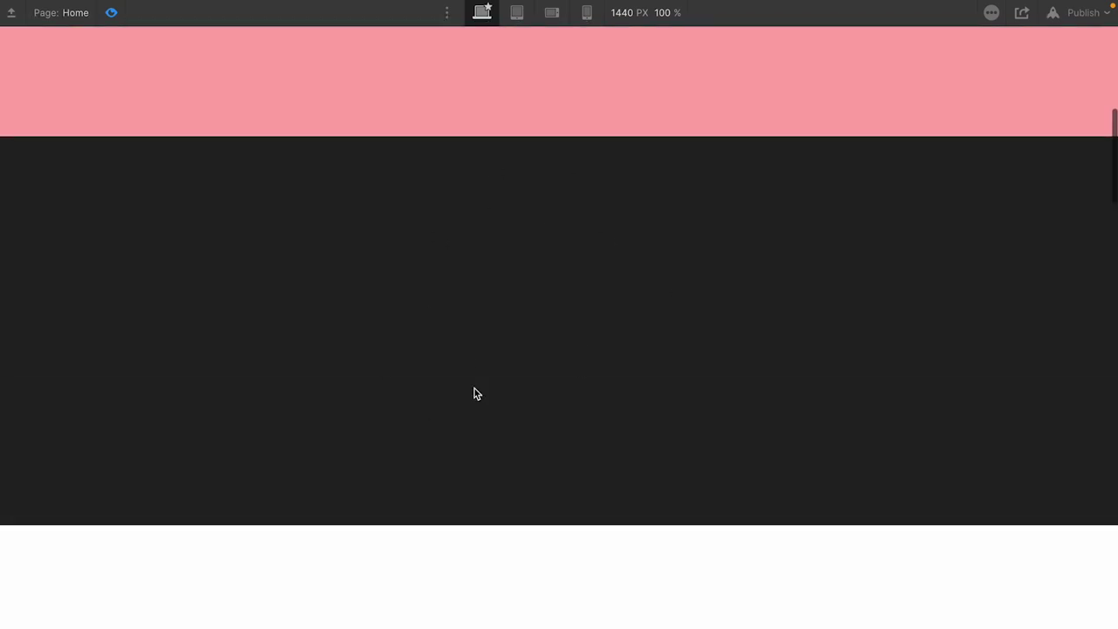
scroll(477, 394, "down", 10)
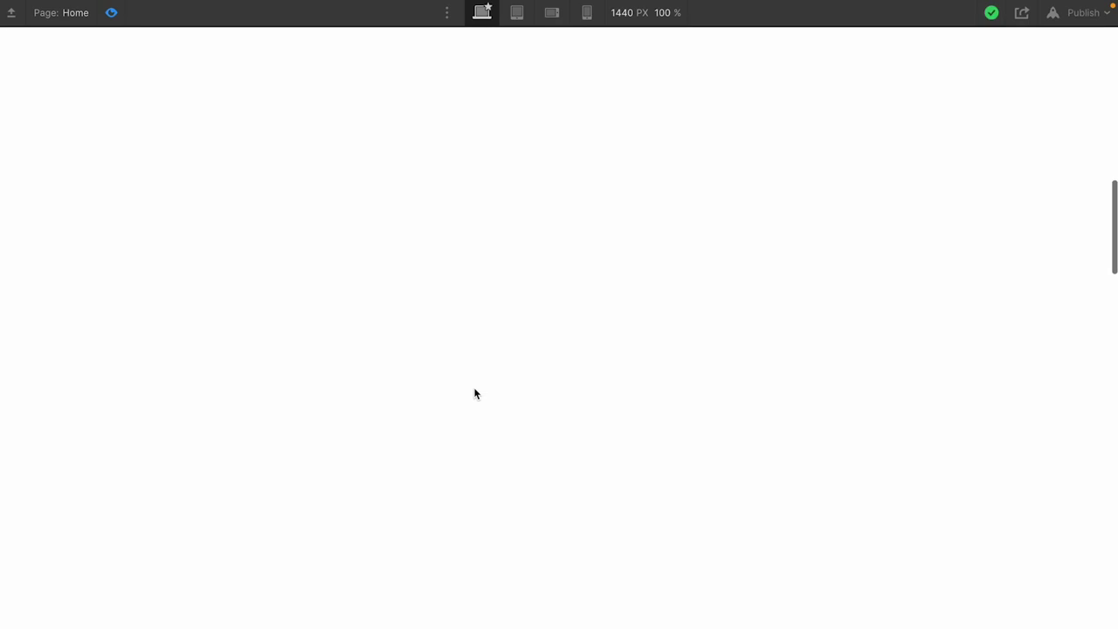
scroll(504, 435, "down", 8)
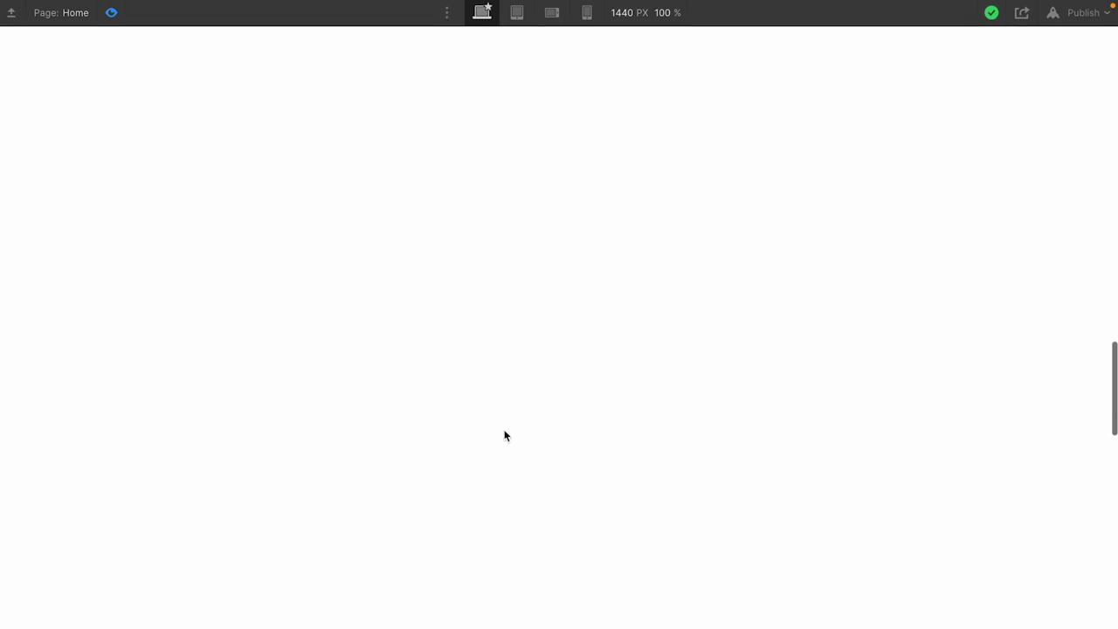
scroll(576, 314, "up", 4)
scroll(564, 373, "down", 7)
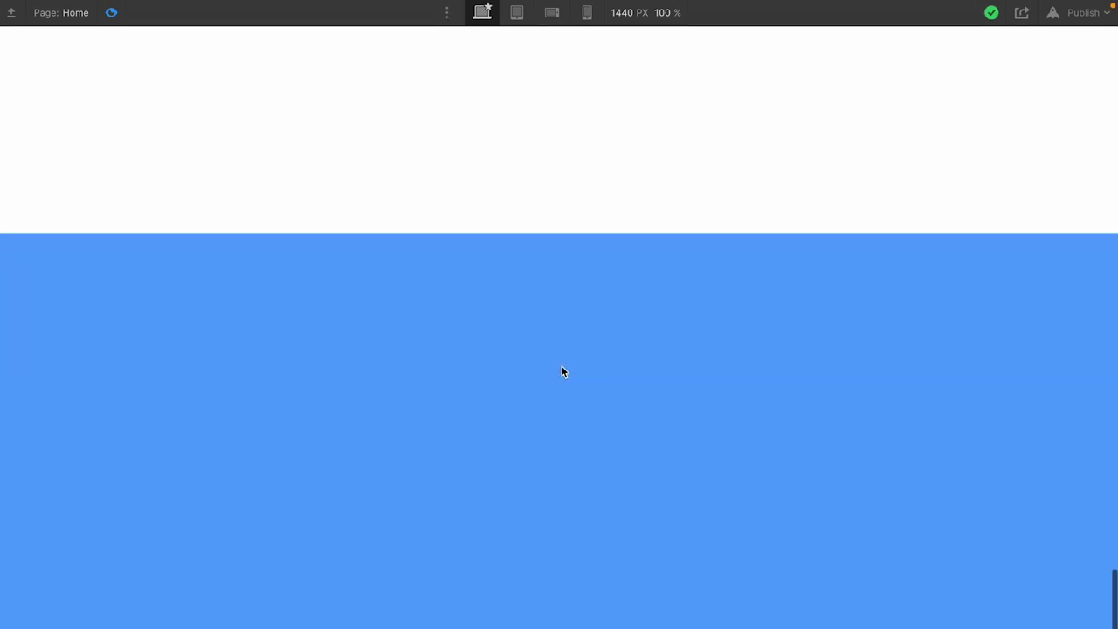
scroll(507, 545, "up", 2)
scroll(505, 538, "up", 15)
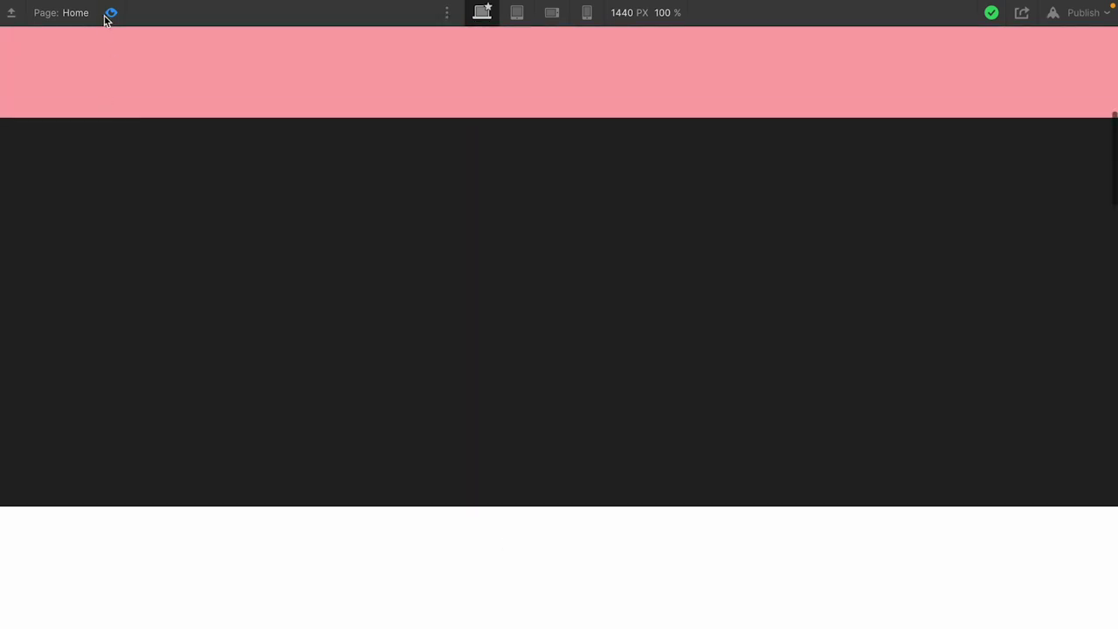
left_click(109, 13)
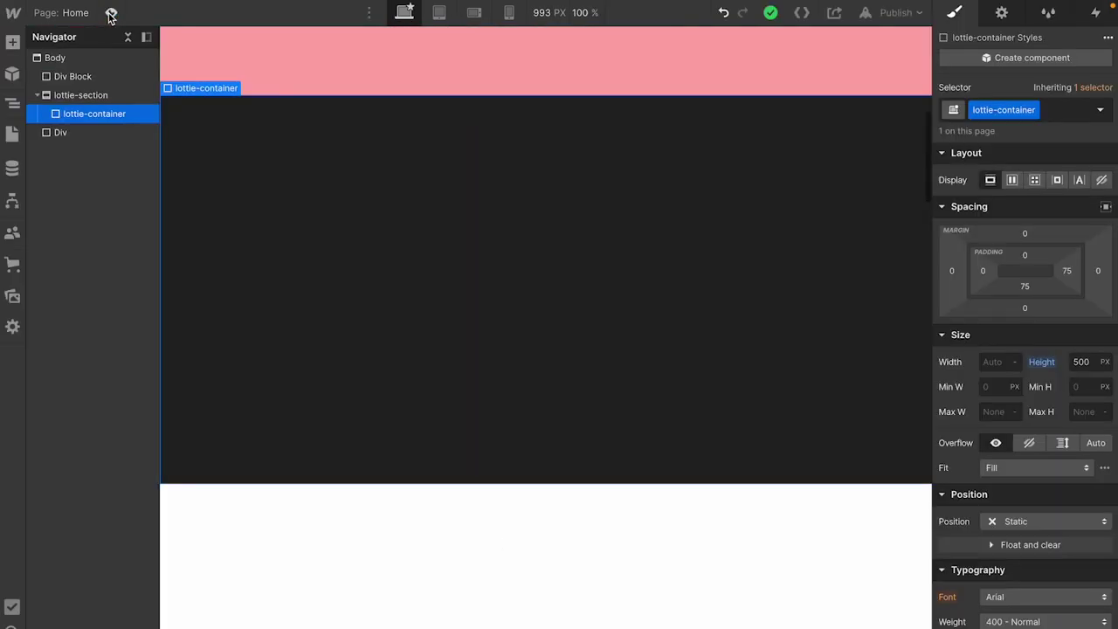
Change lottie-container's Height from 500 PX to 100vh
left_click(80, 96)
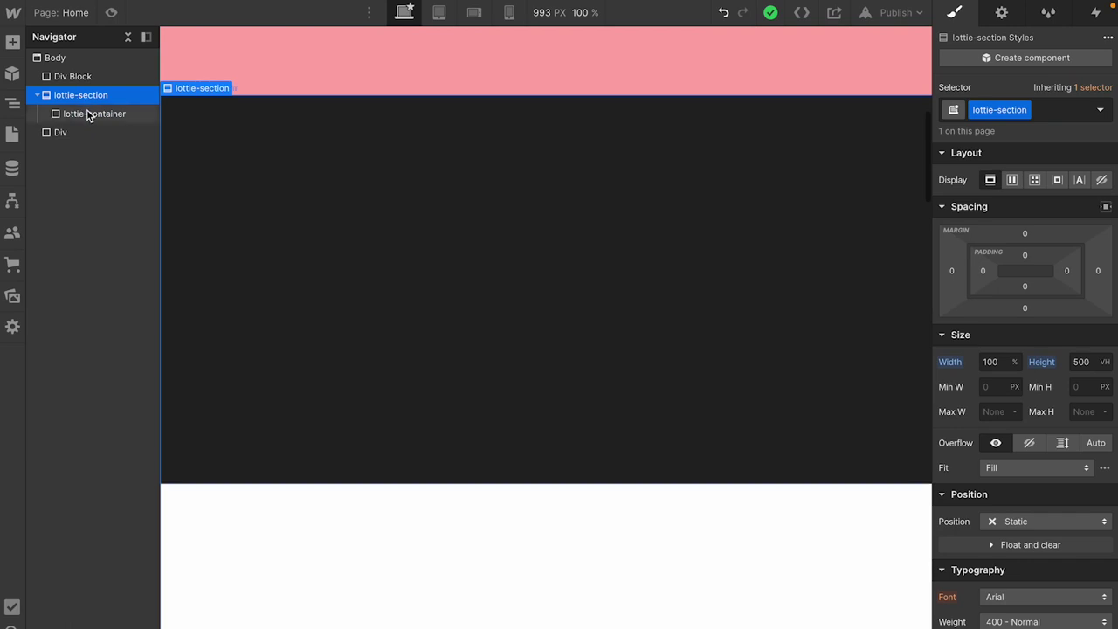
left_click(90, 115)
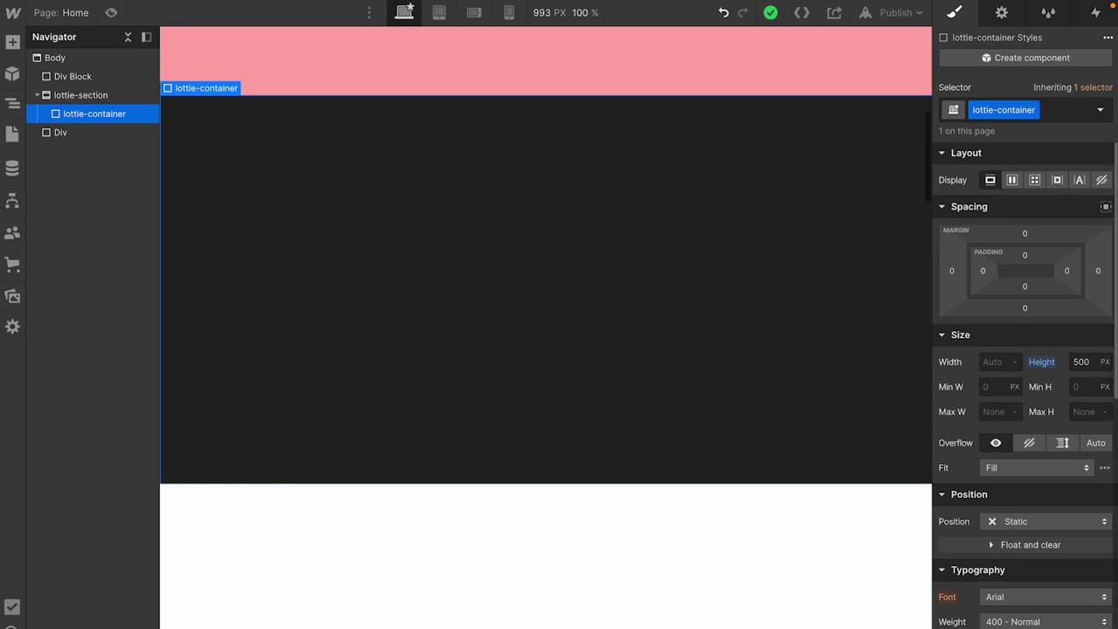
left_click(1085, 361)
type("100vh")
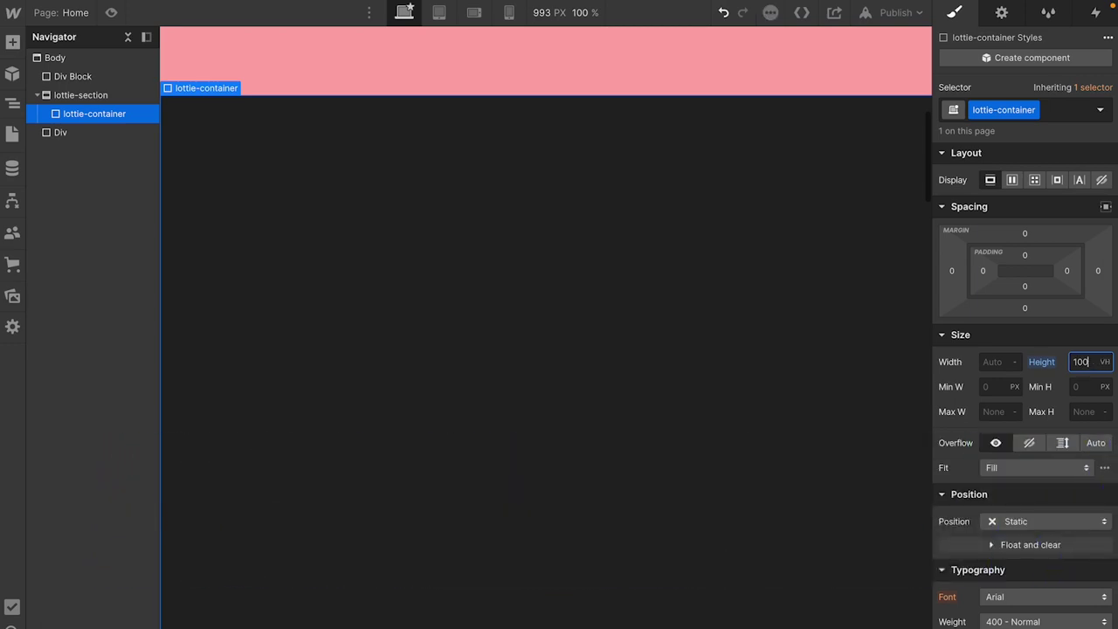
scroll(674, 300, "down", 2)
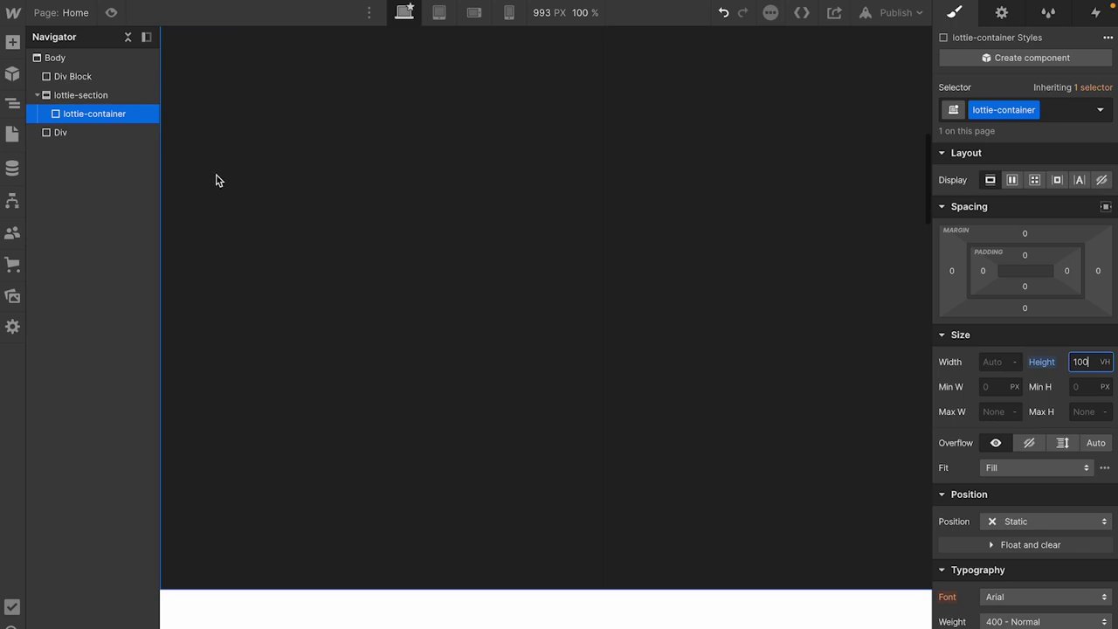
left_click(111, 12)
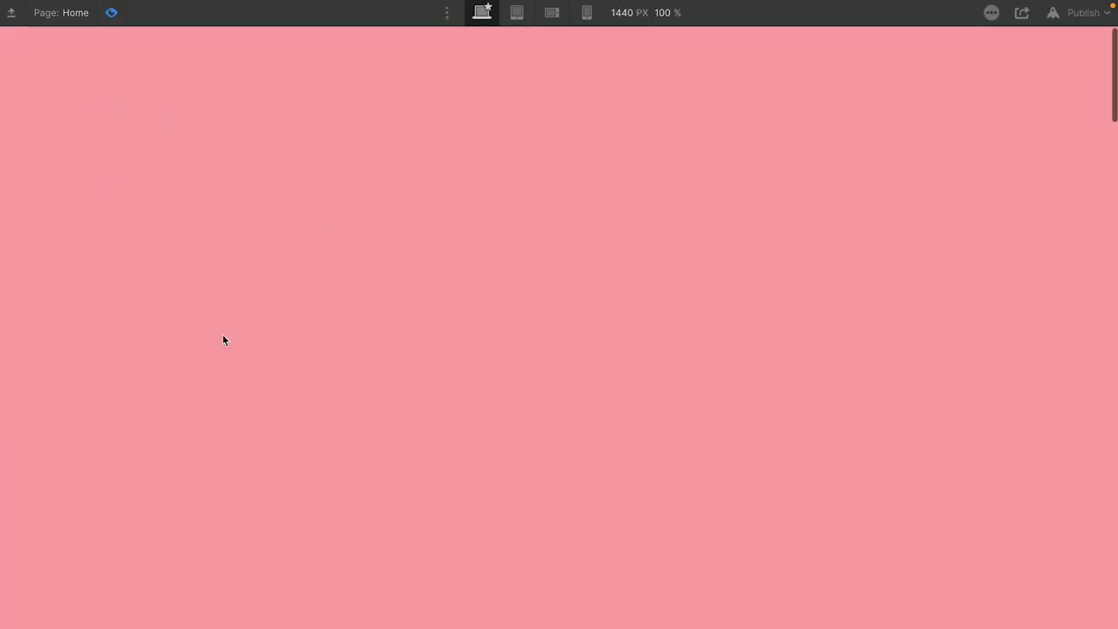
Scroll the preview down and back up to see the 100 VH dark container
scroll(405, 455, "down", 3)
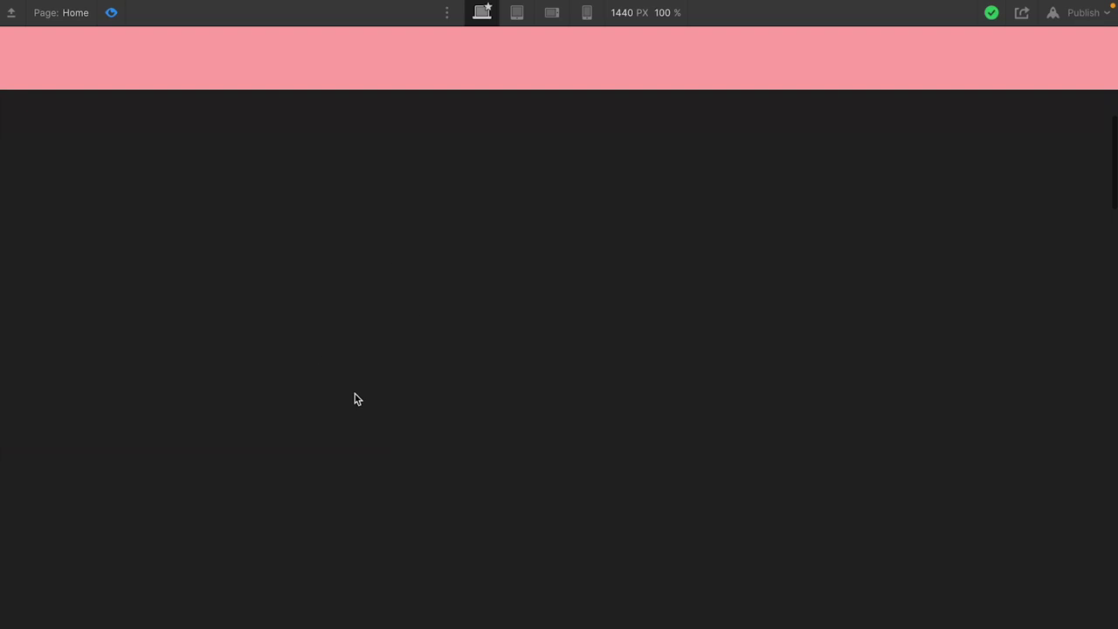
scroll(504, 252, "down", 2)
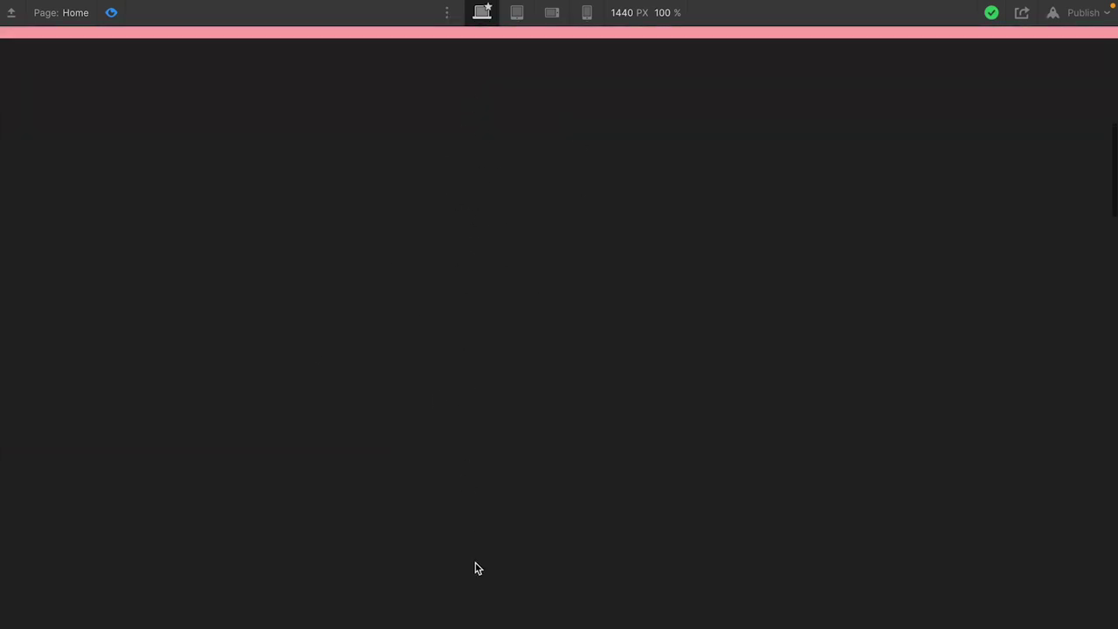
scroll(474, 569, "down", 5)
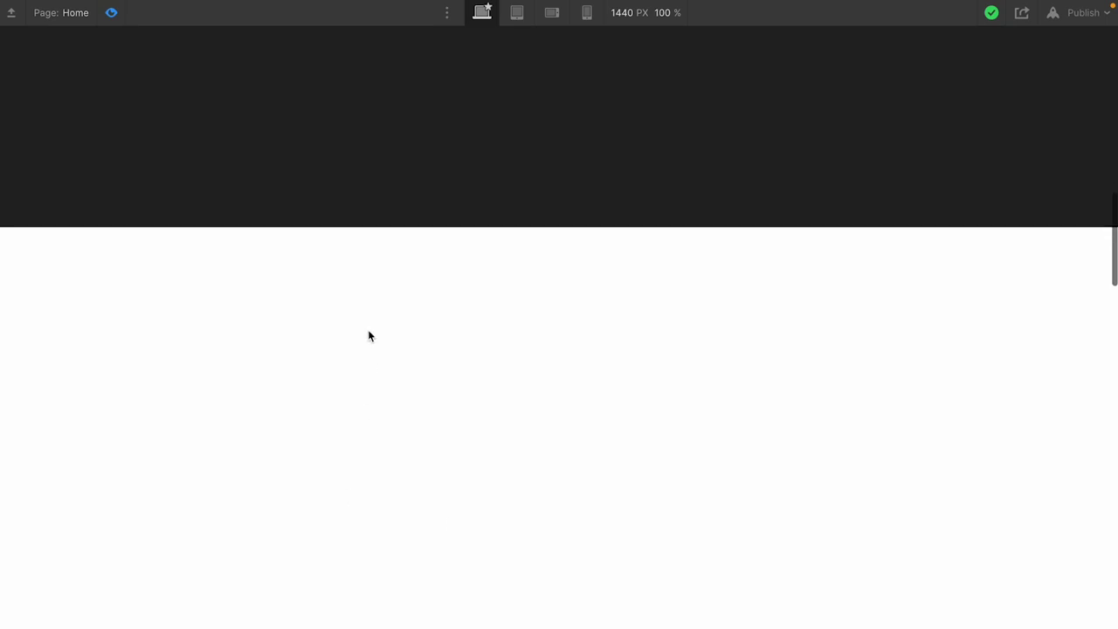
scroll(366, 314, "down", 1)
scroll(593, 448, "down", 3)
scroll(593, 448, "down", 2)
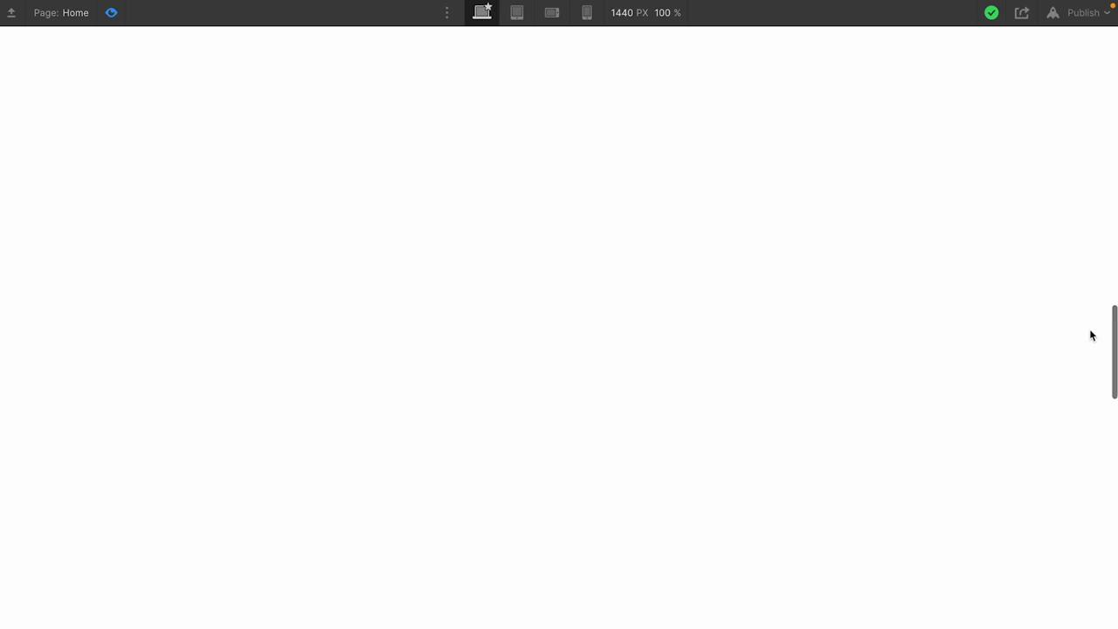
scroll(830, 274, "up", 5)
scroll(831, 278, "down", 10)
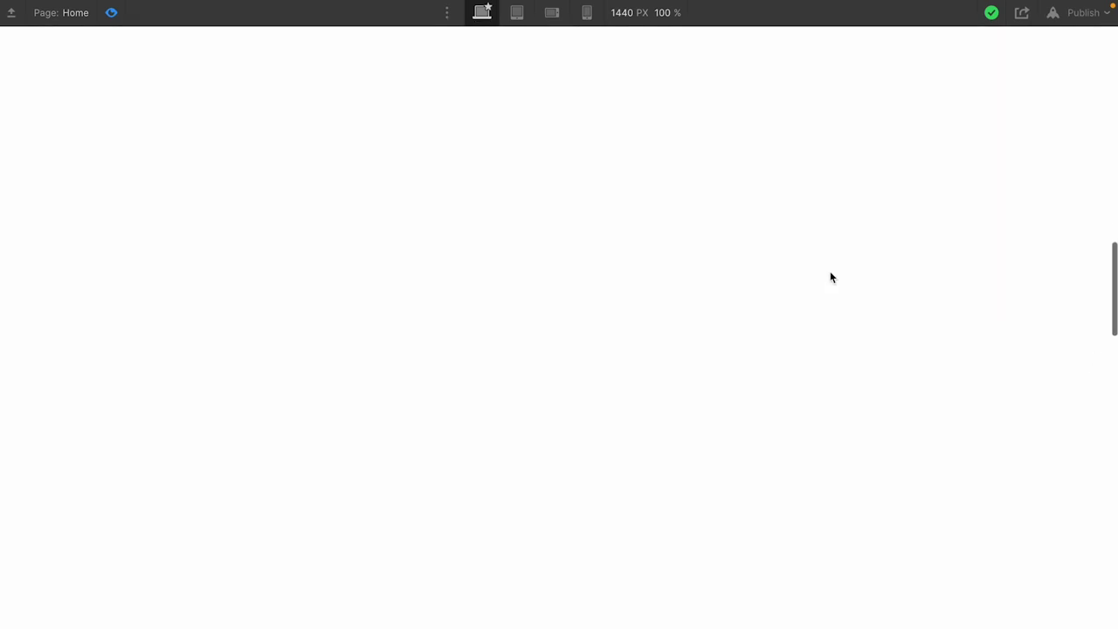
scroll(830, 278, "down", 9)
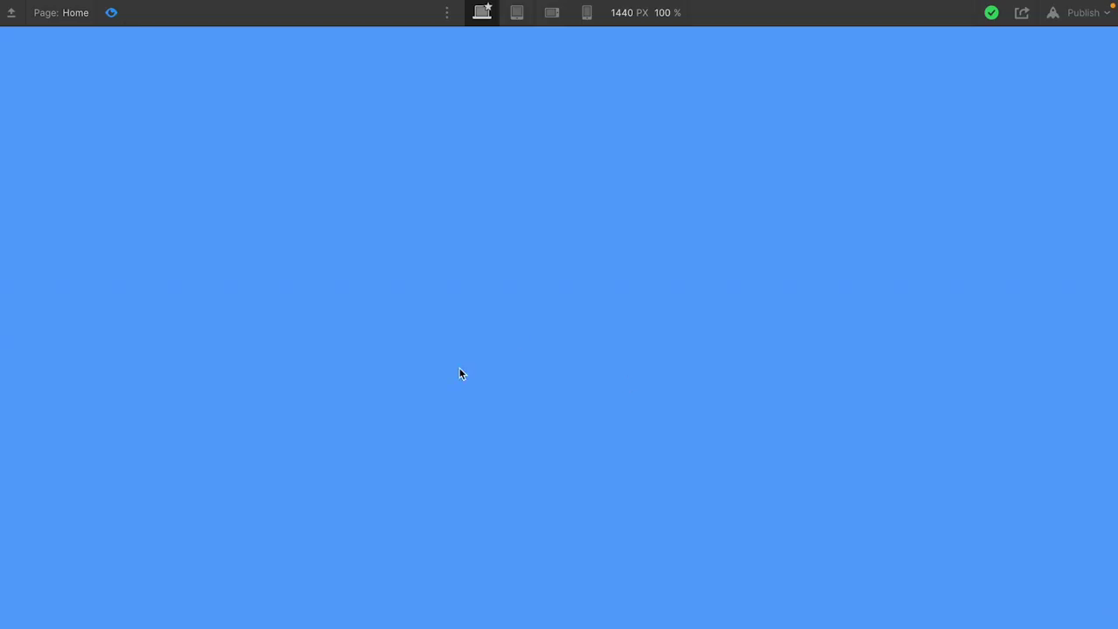
scroll(460, 373, "up", 10)
scroll(460, 374, "up", 7)
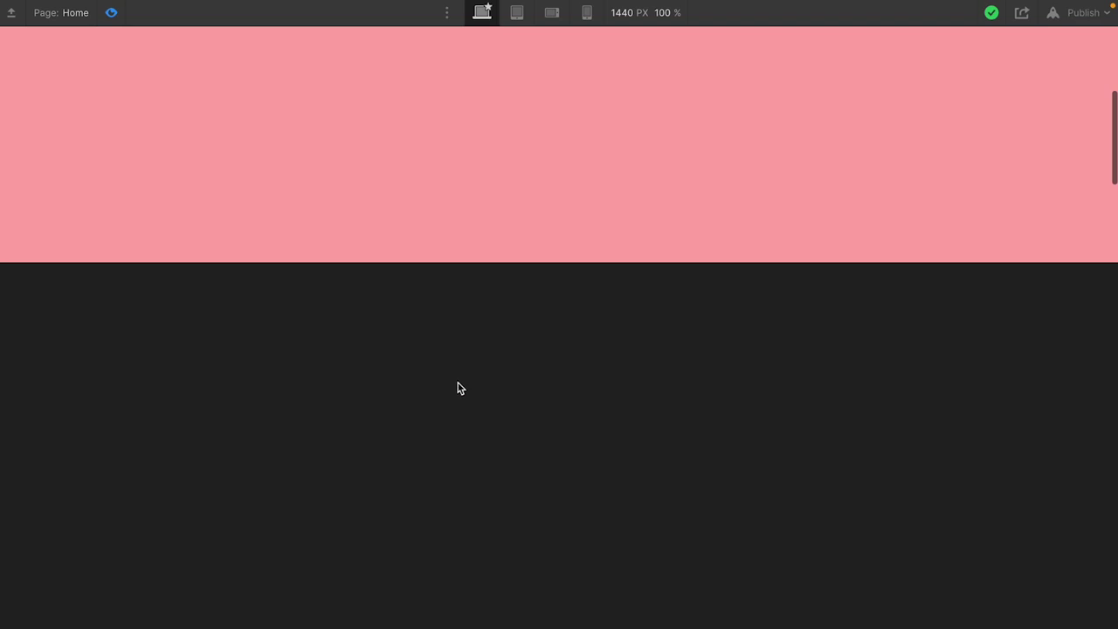
scroll(458, 382, "down", 2)
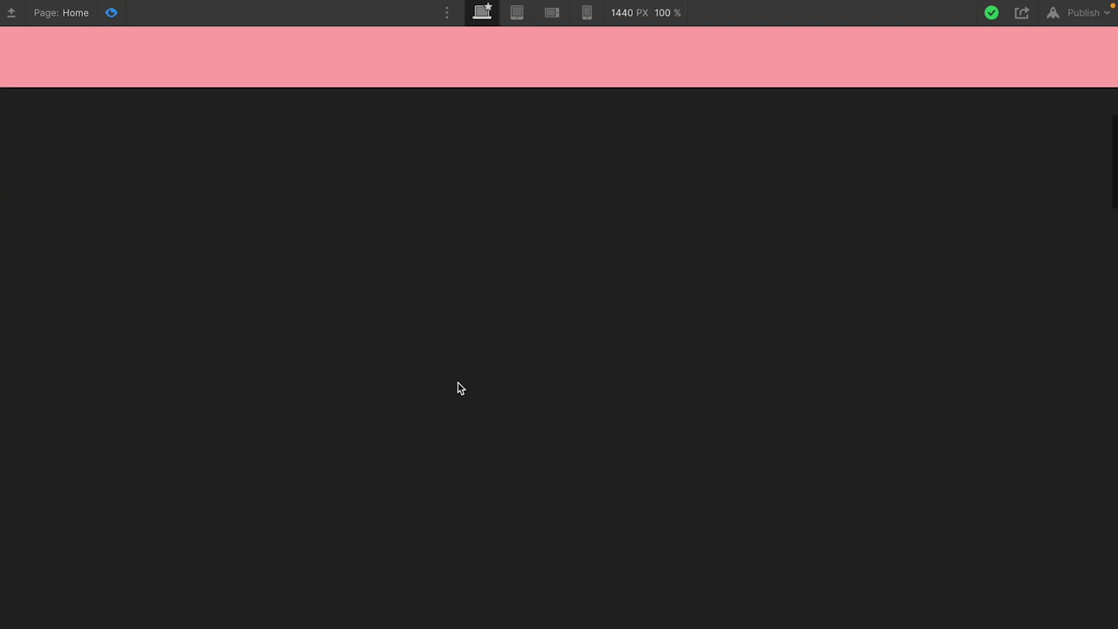
scroll(457, 383, "up", 1)
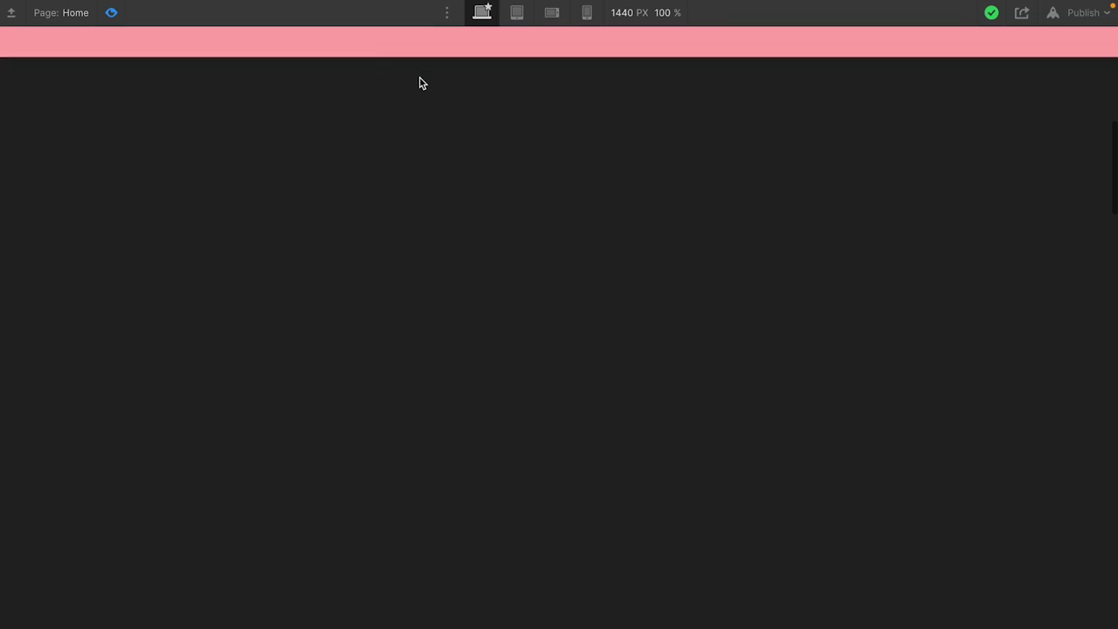
scroll(419, 83, "down", 1)
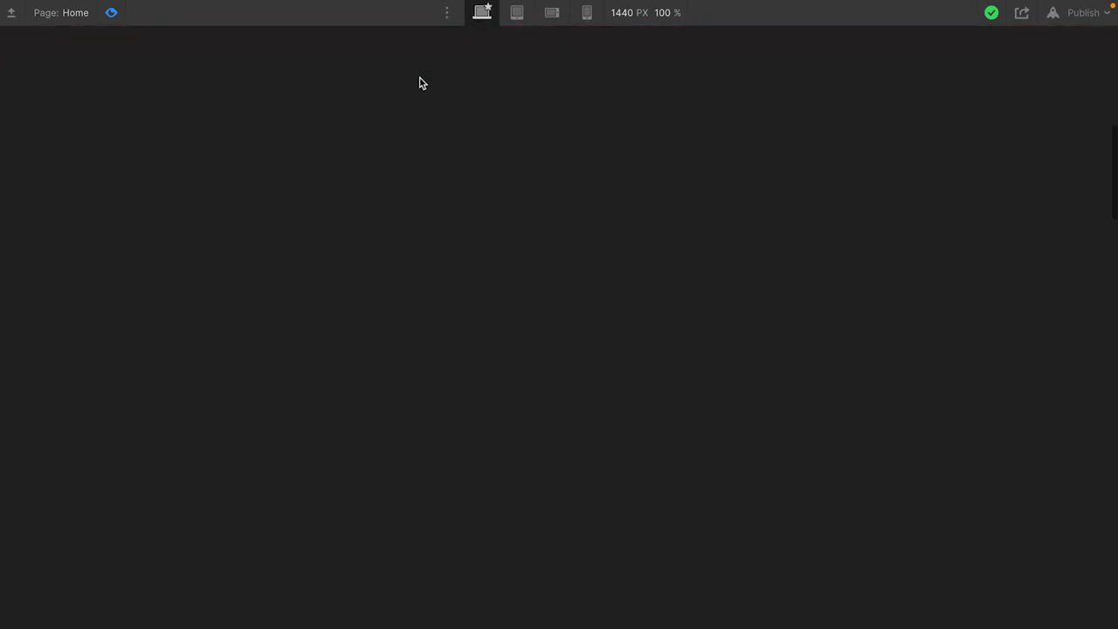
scroll(402, 573, "down", 1)
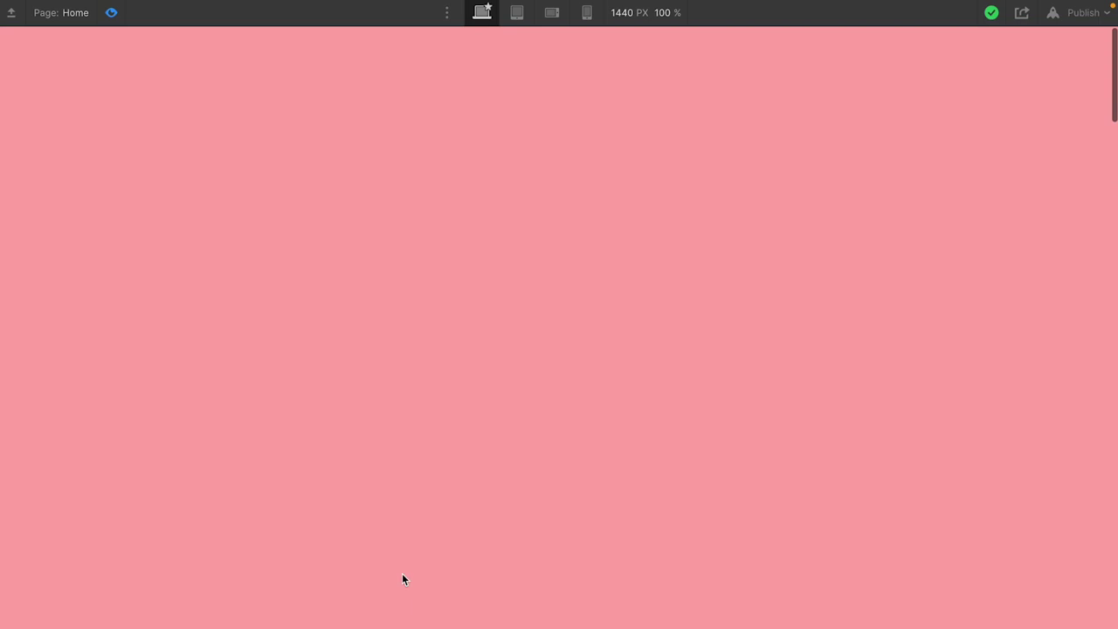
left_click(111, 12)
scroll(441, 376, "down", 3)
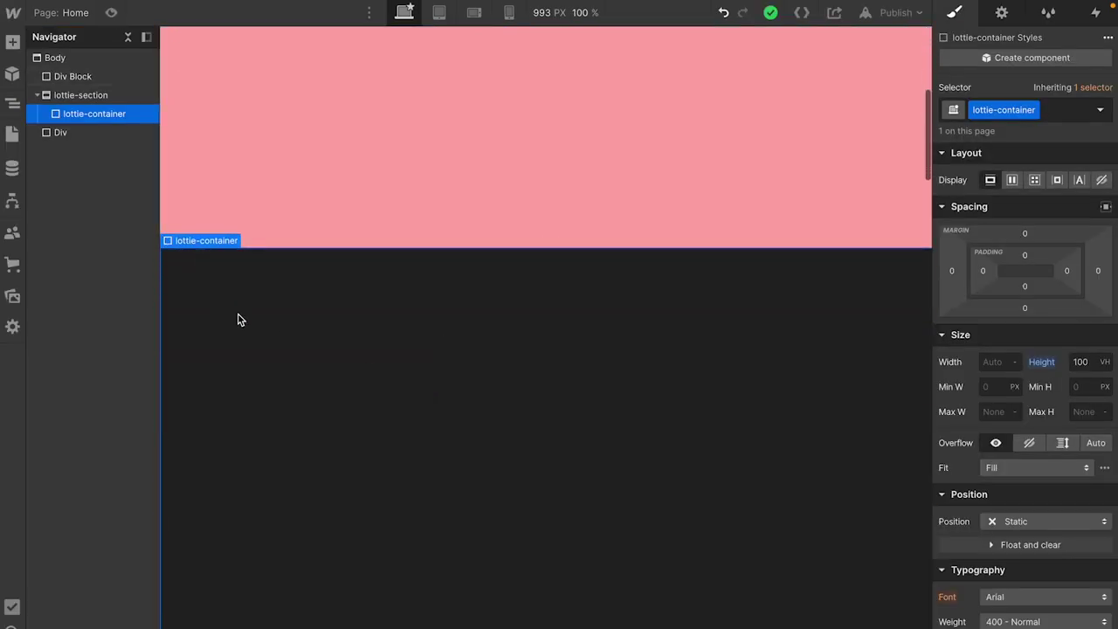
Set lottie-container's Position to Sticky with a top offset of 100
scroll(1022, 473, "down", 5)
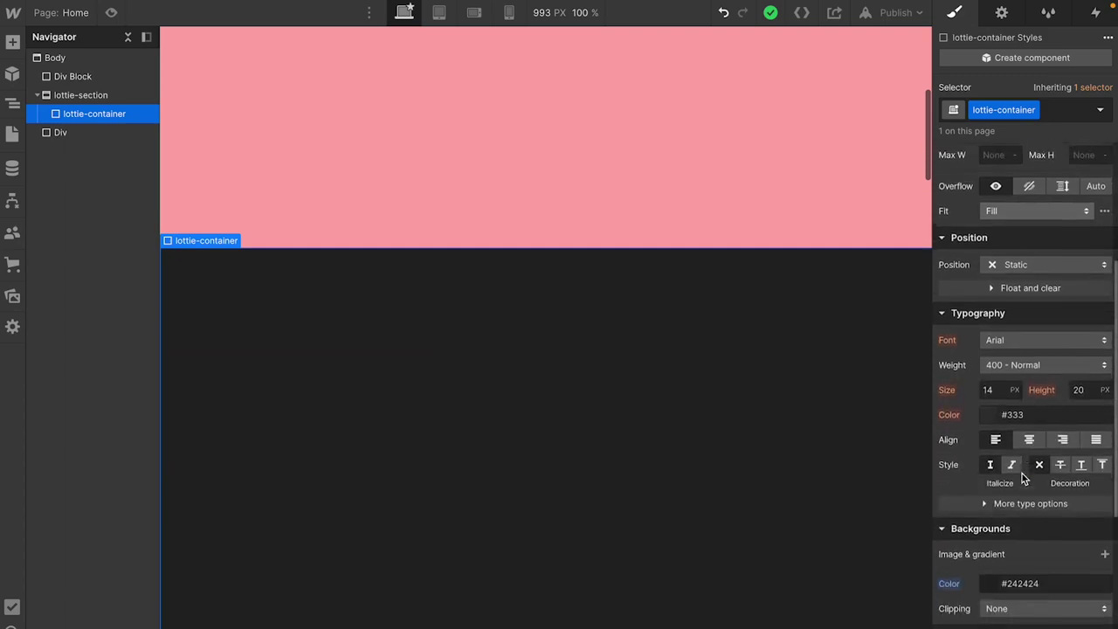
left_click(1013, 255)
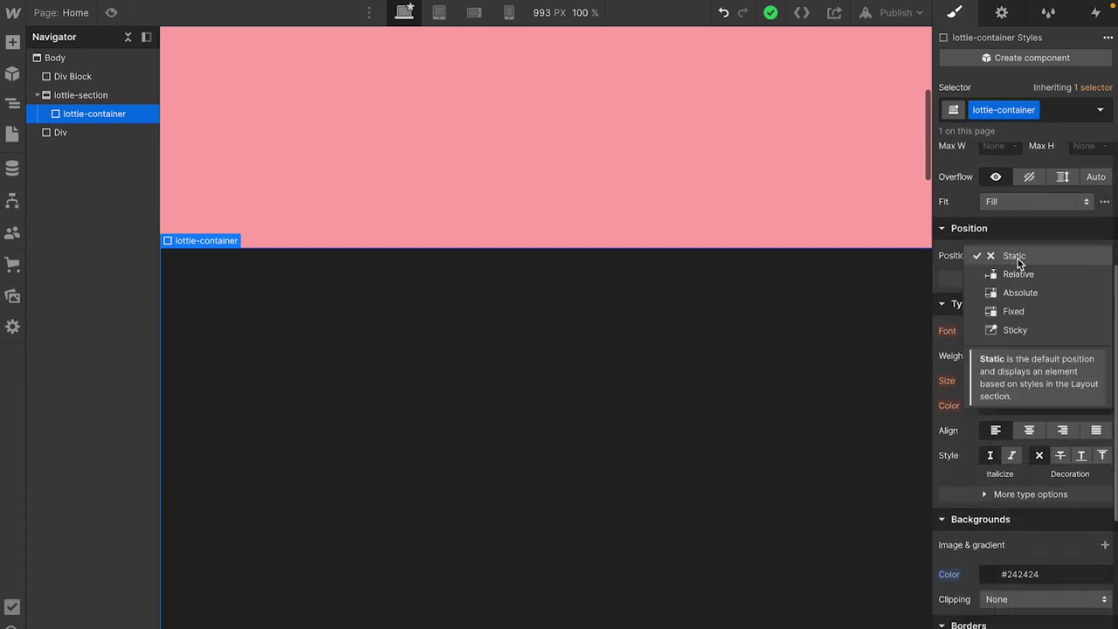
left_click(1015, 330)
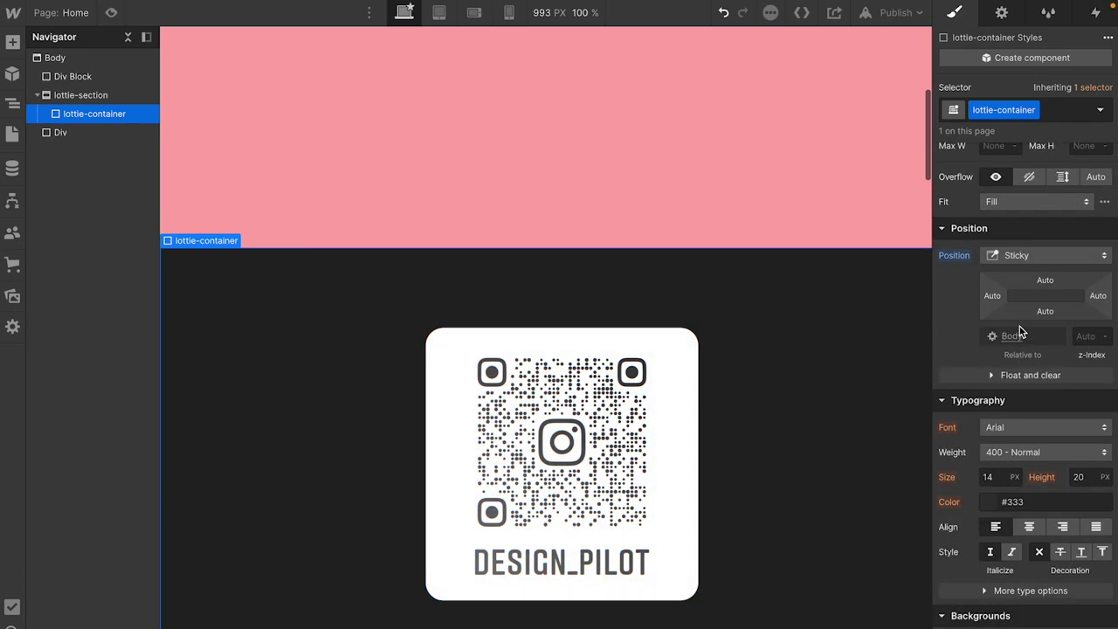
left_click(1048, 282)
type("0")
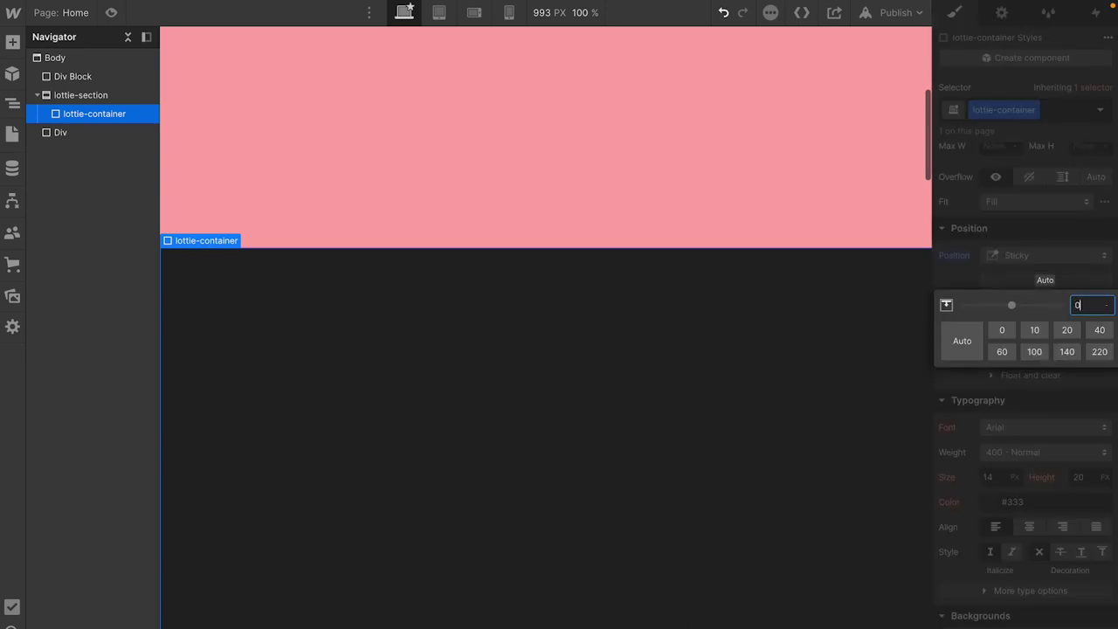
key("Return")
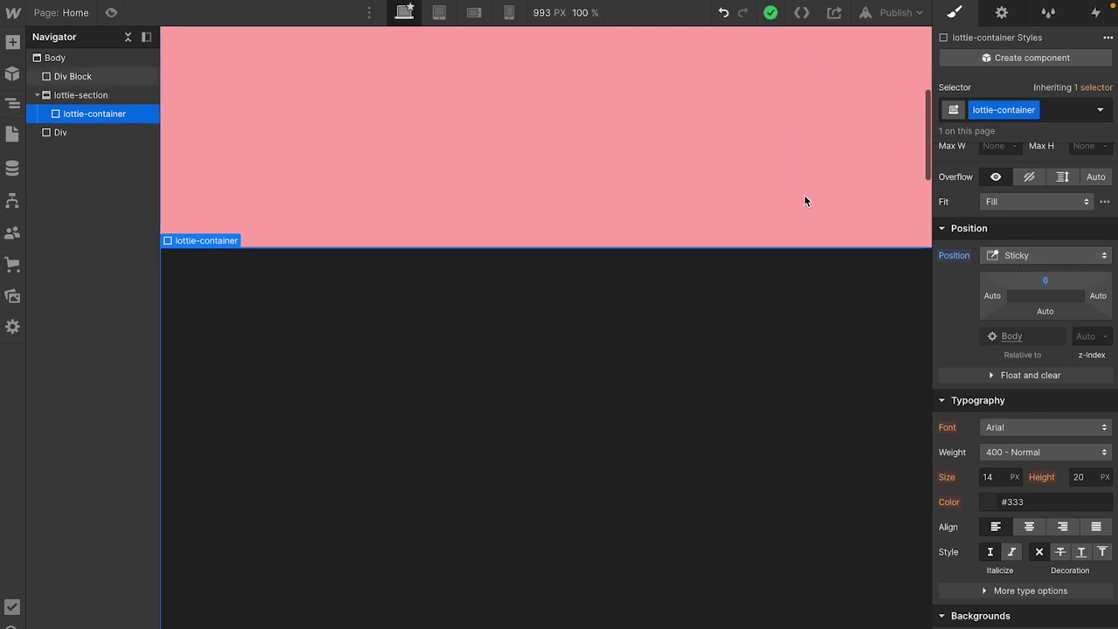
left_click(1046, 285)
type("10")
key("Return")
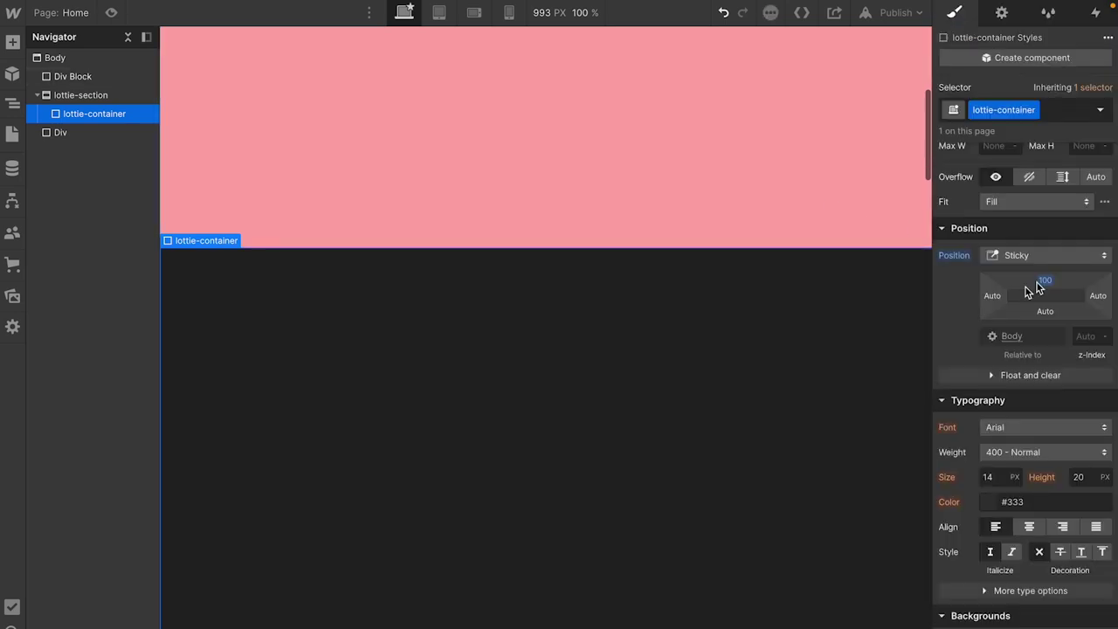
left_click(111, 13)
Scroll the preview down and up to test the sticky dark container
scroll(325, 387, "up", 3)
scroll(325, 387, "down", 6)
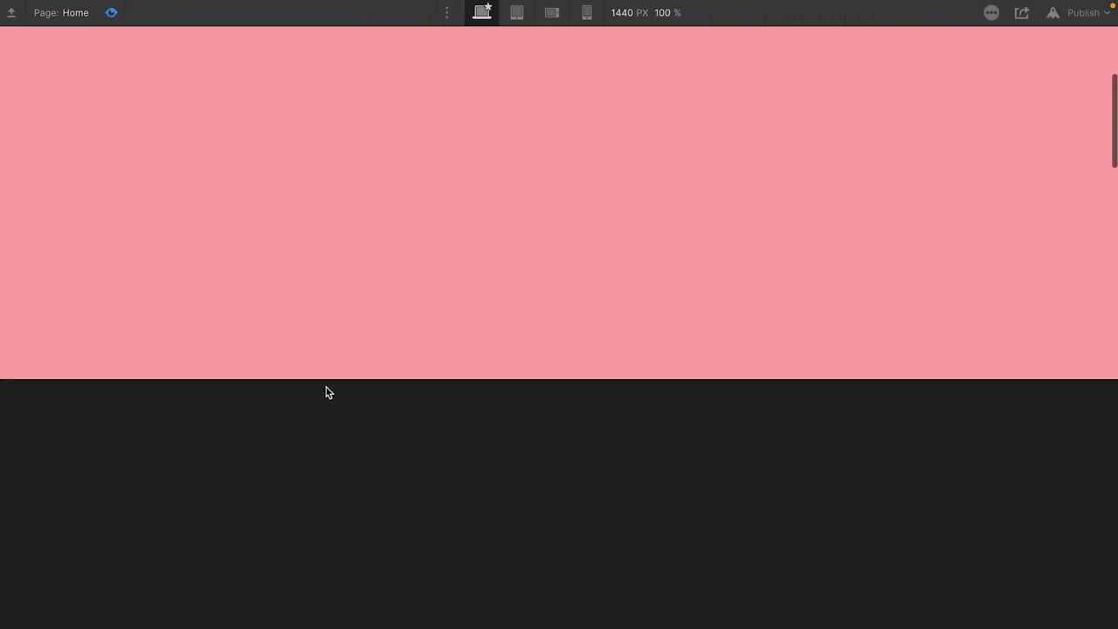
scroll(325, 393, "up", 2)
scroll(326, 392, "down", 1)
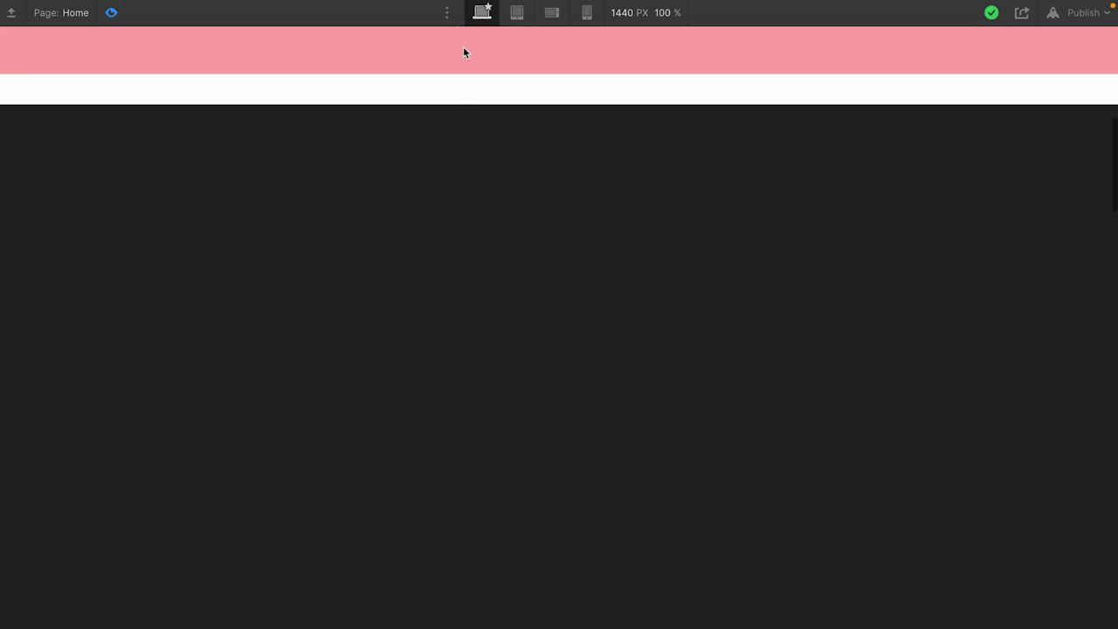
scroll(445, 73, "down", 2)
scroll(445, 72, "up", 3)
scroll(445, 73, "down", 3)
scroll(445, 72, "down", 2)
scroll(867, 229, "down", 10)
scroll(867, 233, "down", 5)
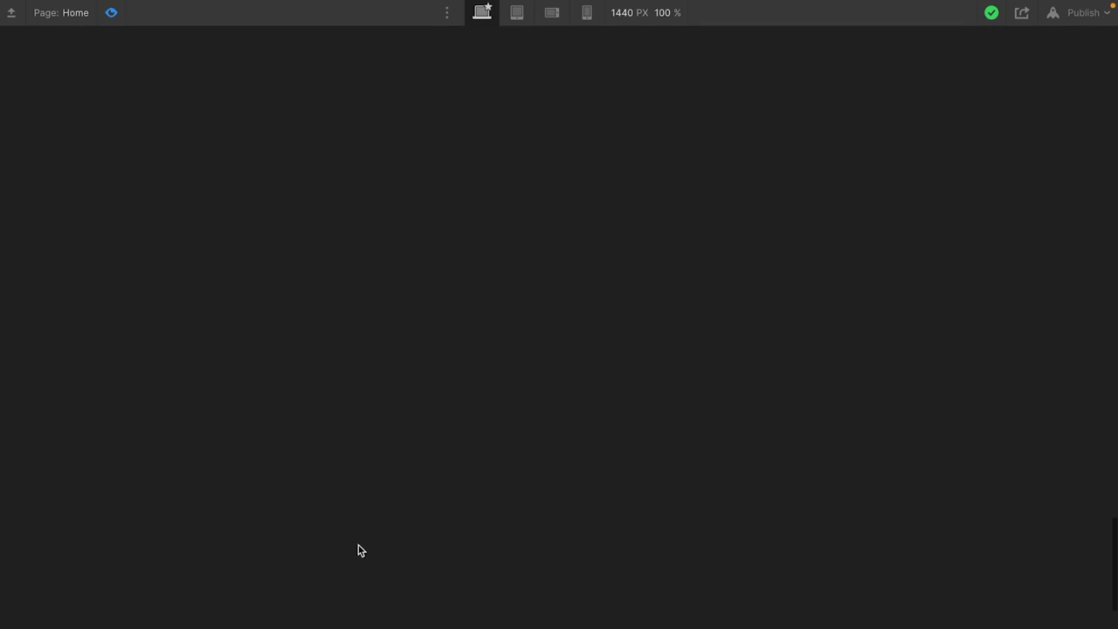
scroll(658, 622, "down", 5)
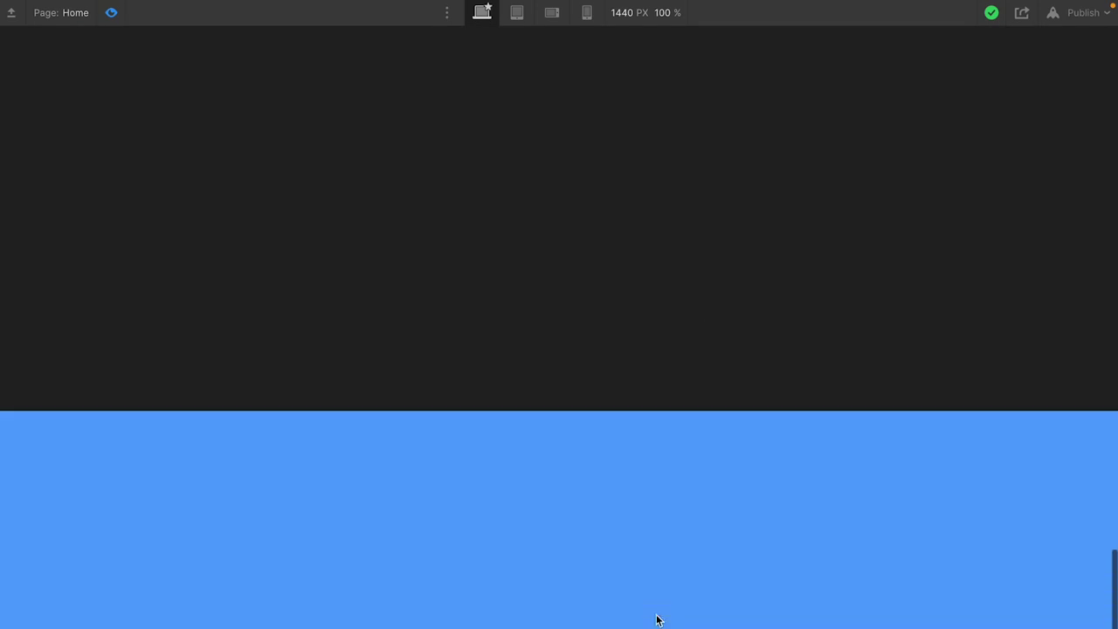
scroll(306, 232, "up", 5)
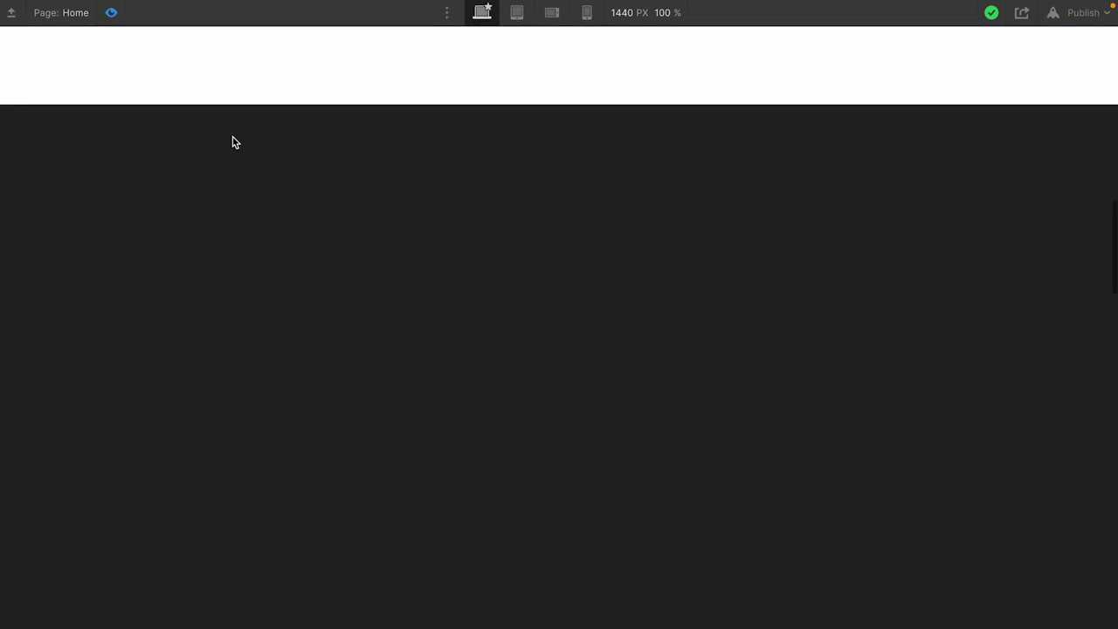
left_click(112, 14)
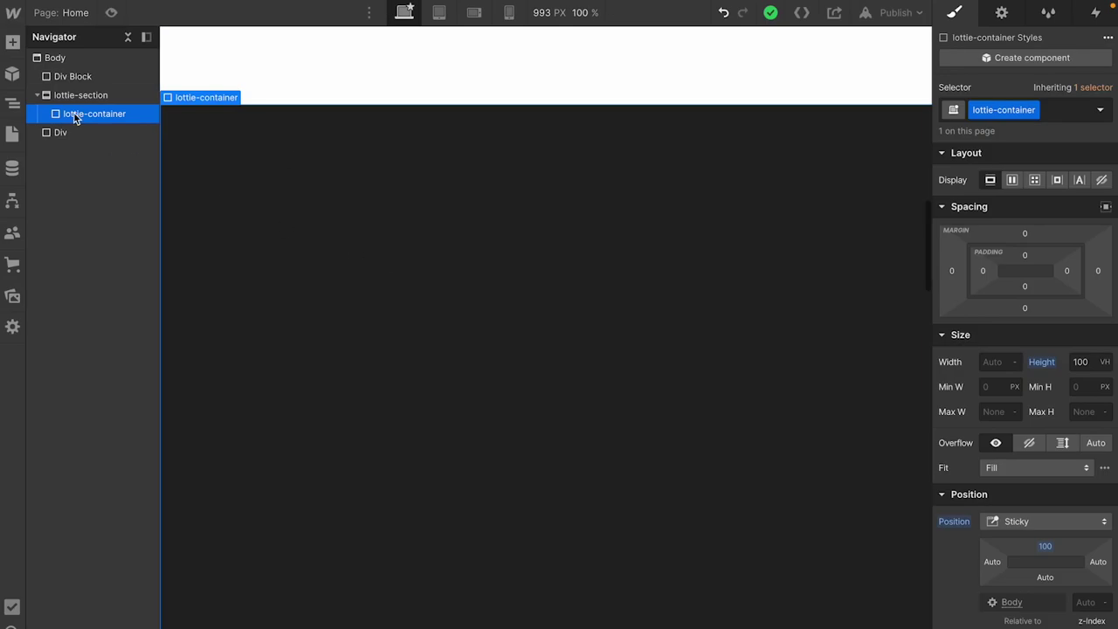
left_click(1045, 546)
type("0")
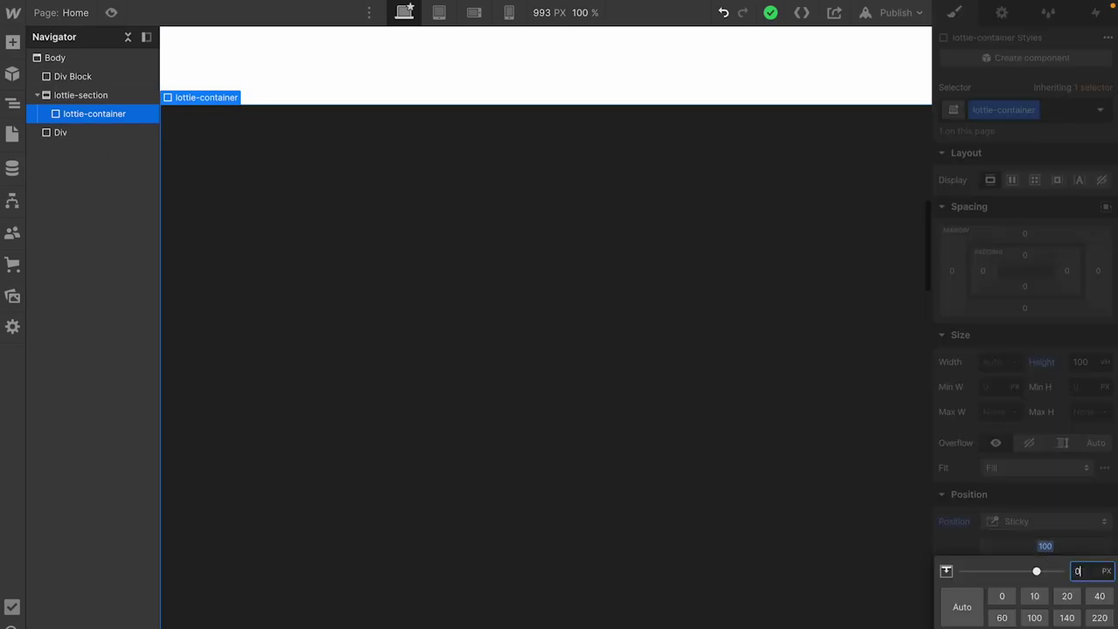
key("Return")
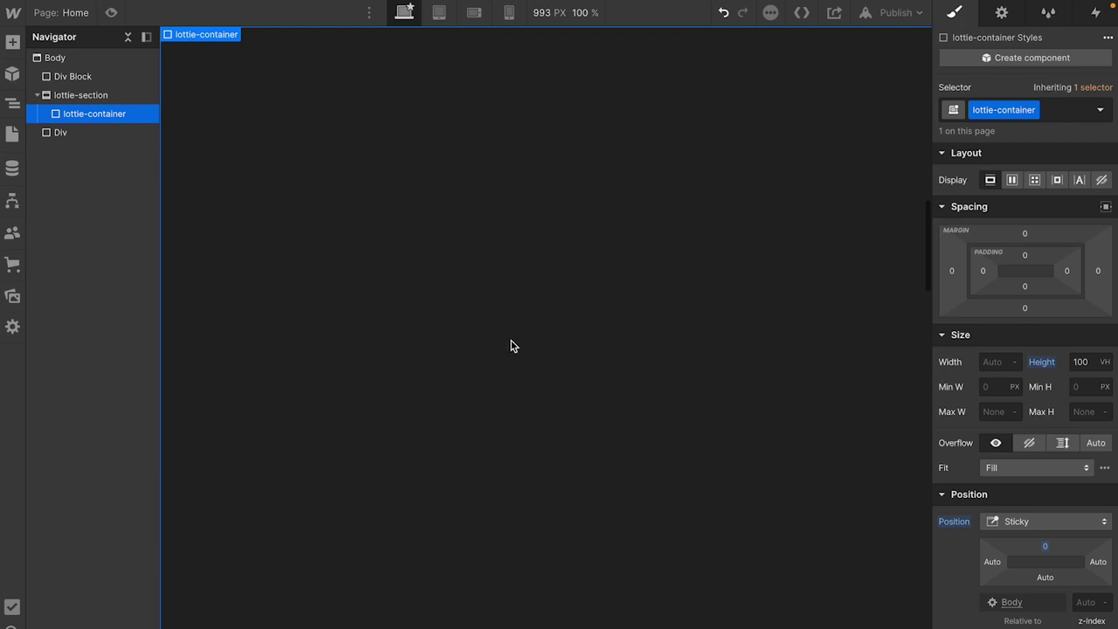
left_click(128, 39)
left_click(146, 37)
left_click(182, 48)
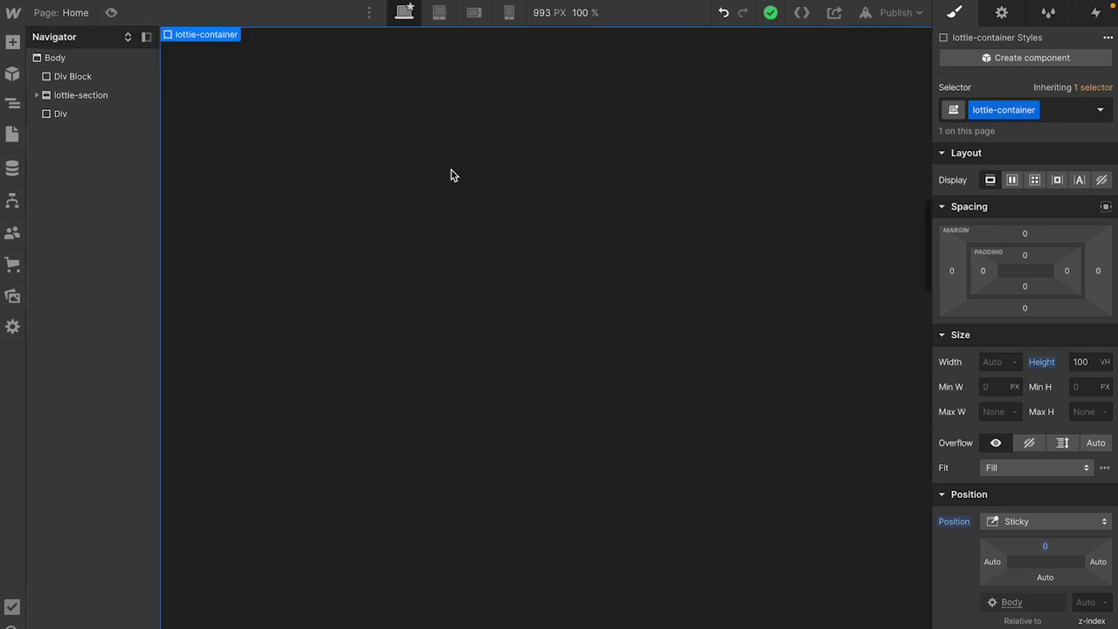
left_click(37, 94)
left_click(99, 115)
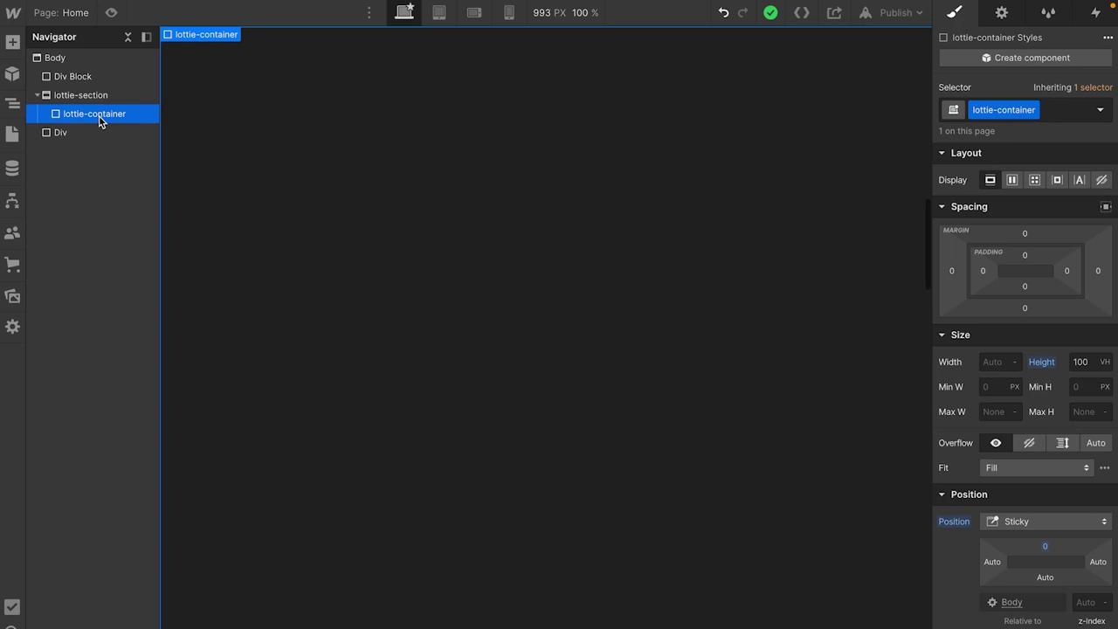
Insert a Lottie Animation element into lottie-container via the 'lott' quick search
key("ctrl+k")
type("lott")
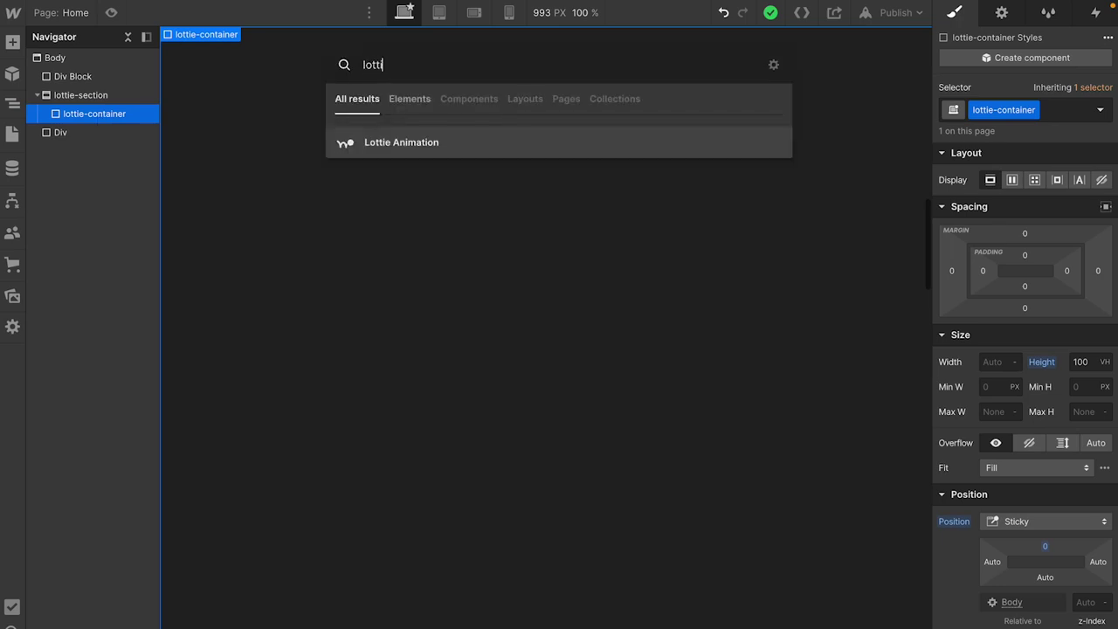
key("Return")
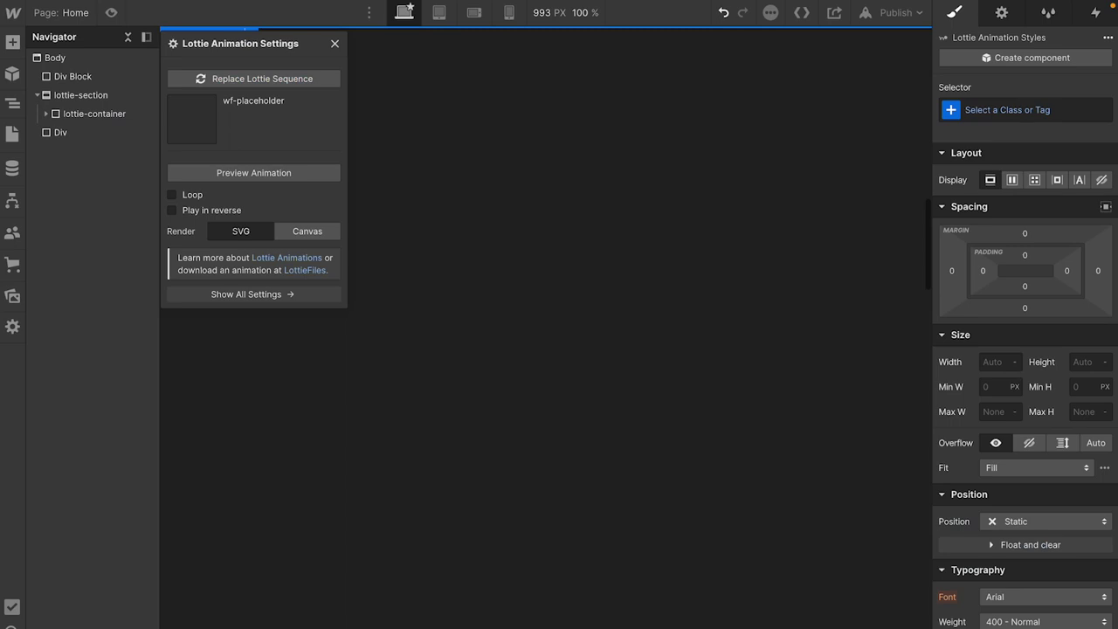
left_click(86, 121)
left_click(48, 115)
left_click(90, 132)
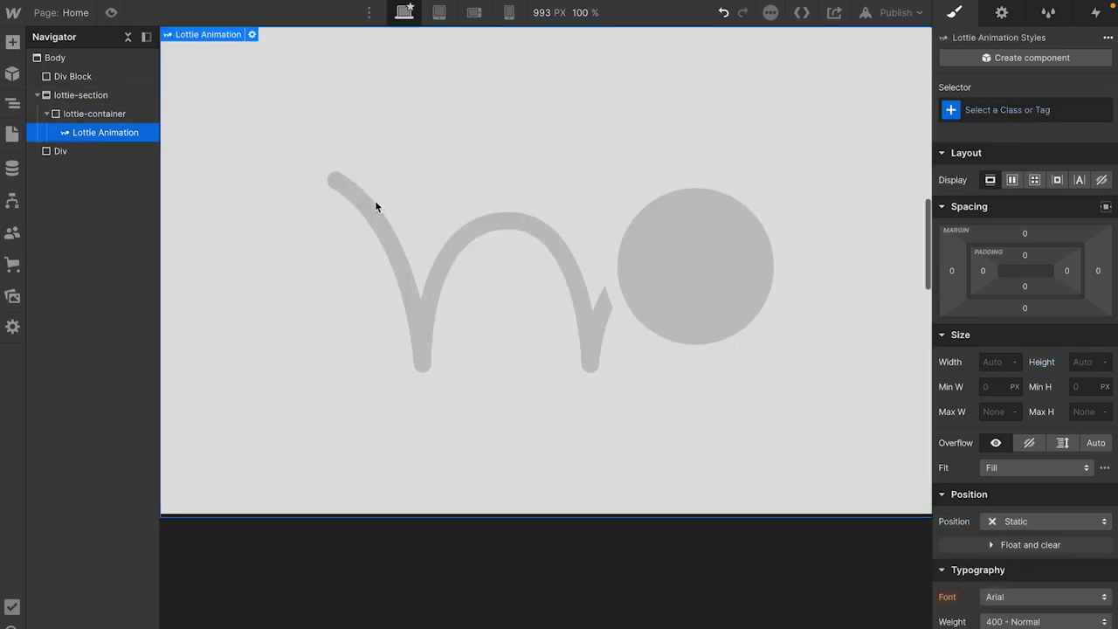
left_click(111, 12)
scroll(295, 270, "up", 8)
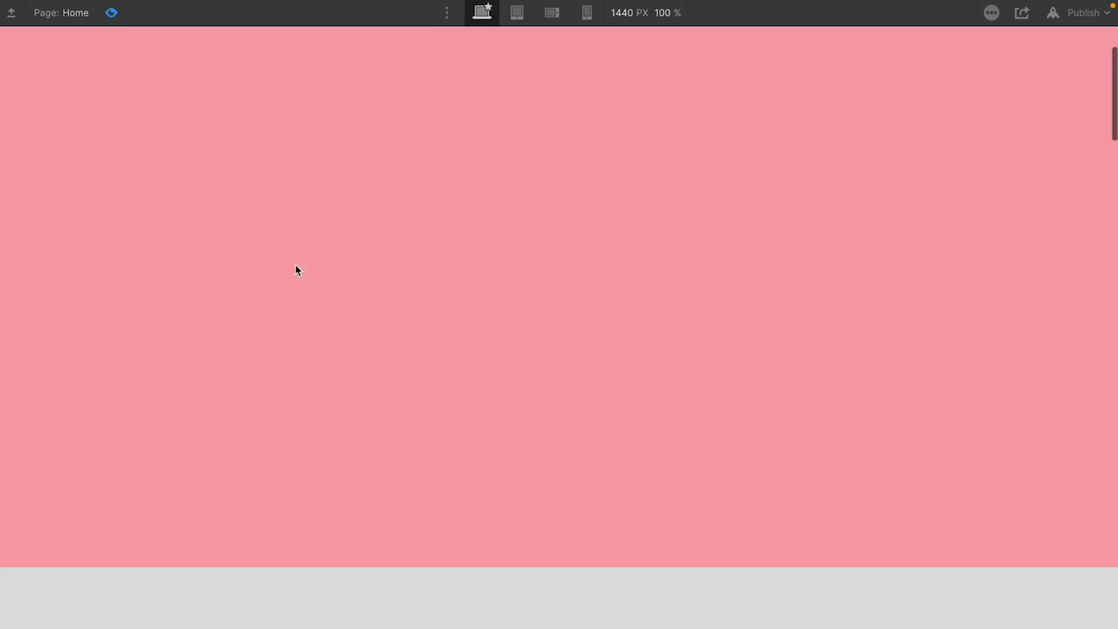
Scroll the preview to confirm the placeholder Lottie stays pinned, then return to the designer
scroll(525, 313, "down", 5)
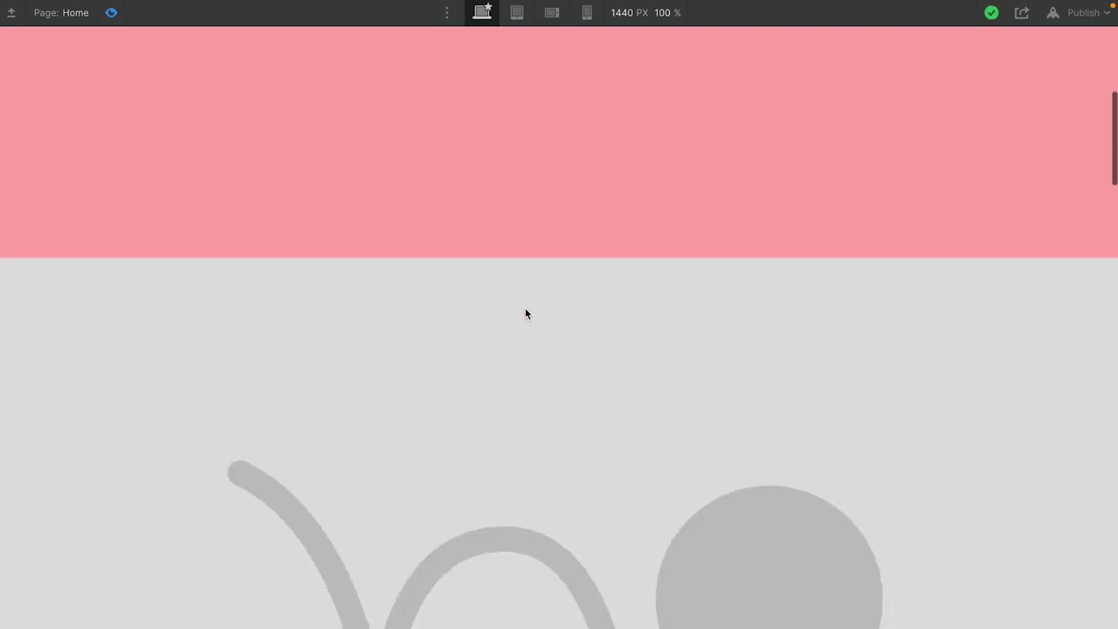
scroll(589, 437, "down", 2)
scroll(588, 437, "up", 3)
scroll(588, 436, "down", 1)
scroll(589, 439, "down", 2)
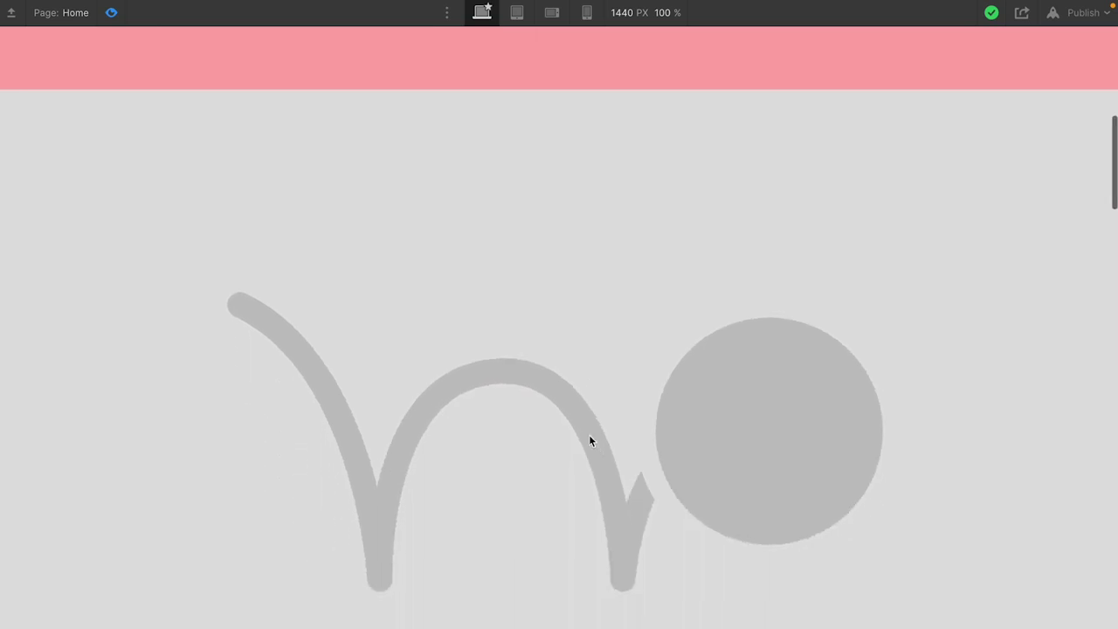
scroll(590, 439, "up", 2)
scroll(589, 440, "down", 1)
scroll(589, 441, "down", 5)
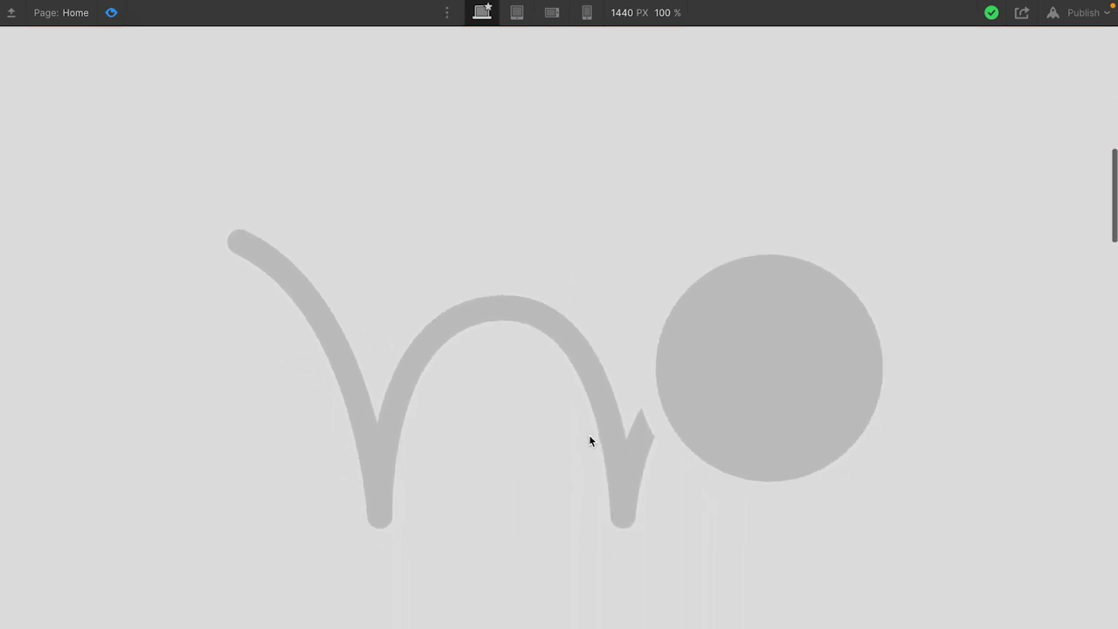
scroll(929, 395, "down", 6)
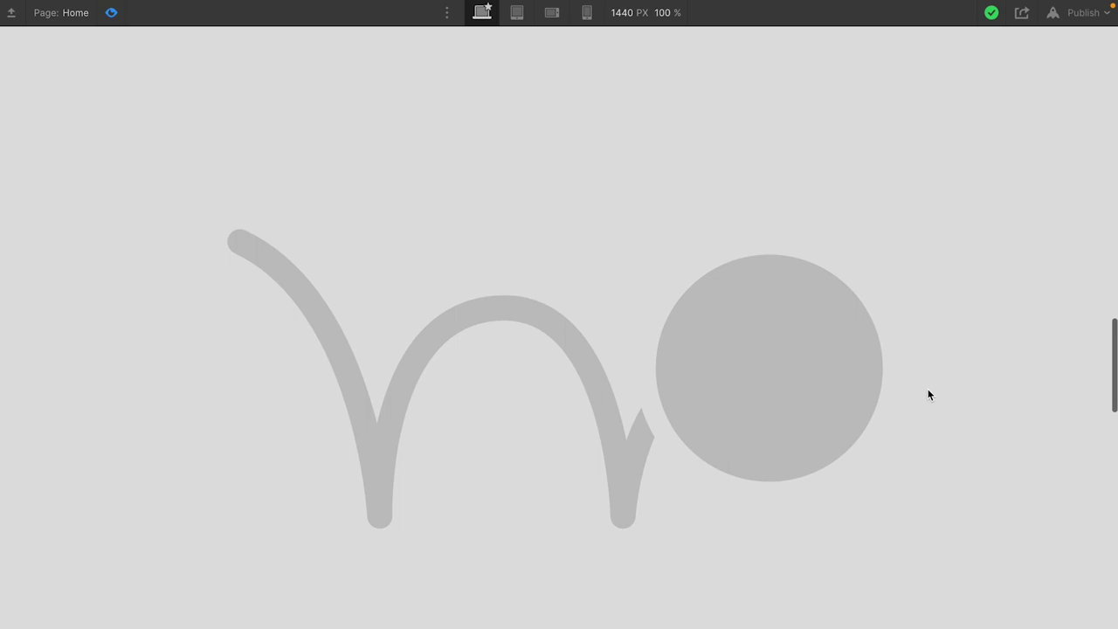
scroll(928, 394, "up", 2)
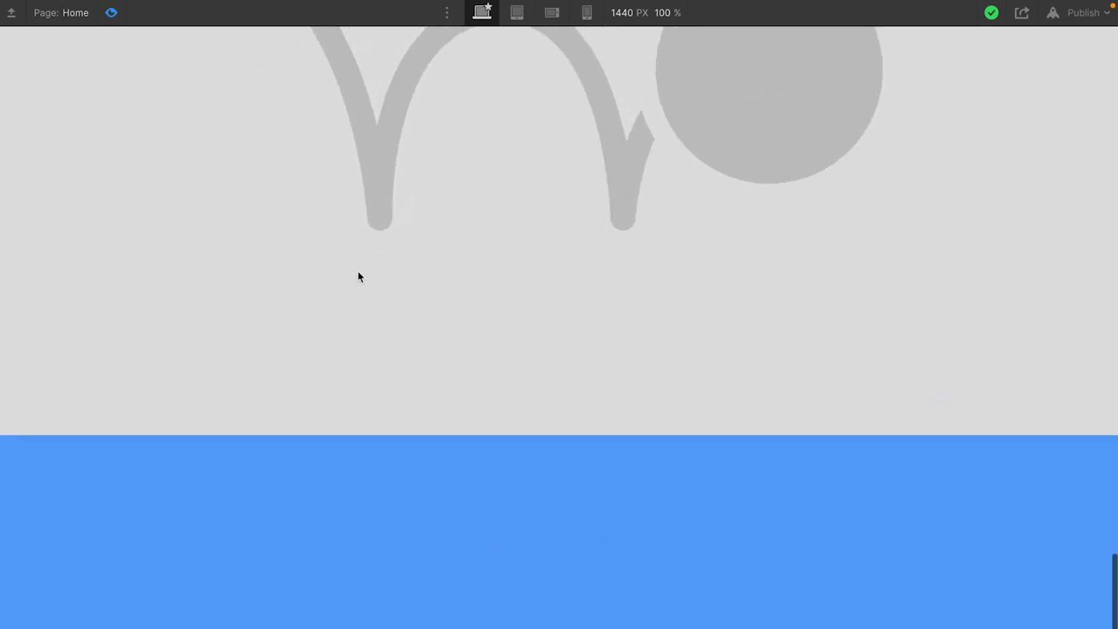
scroll(358, 277, "up", 3)
left_click(111, 12)
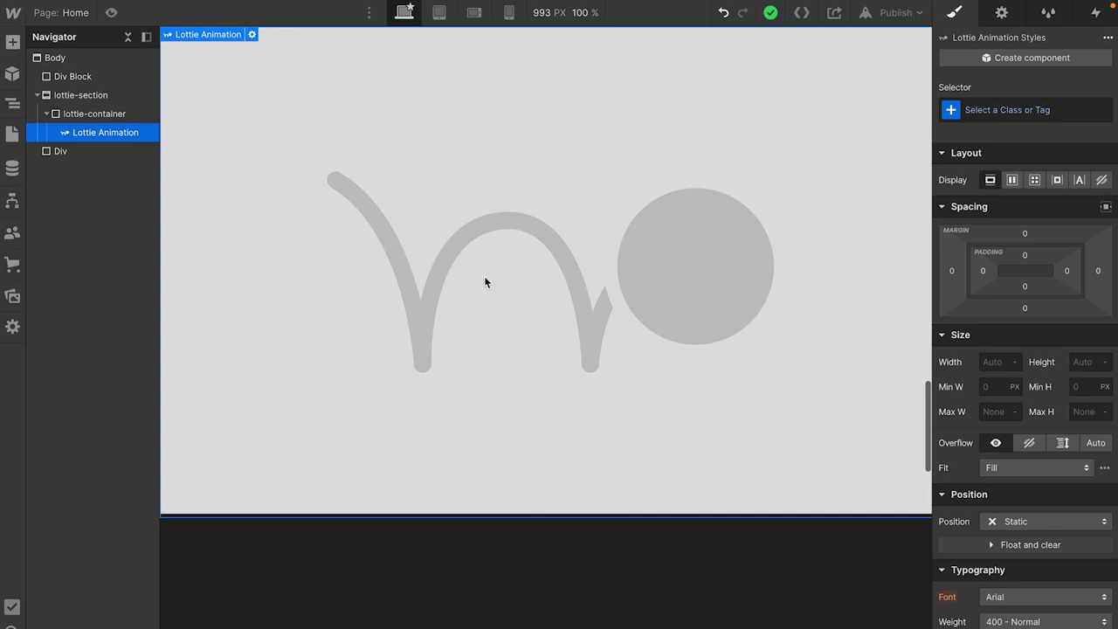
Rearrange the page structure panel and browse the project's uploaded assets
scroll(493, 219, "up", 3)
left_click(128, 37)
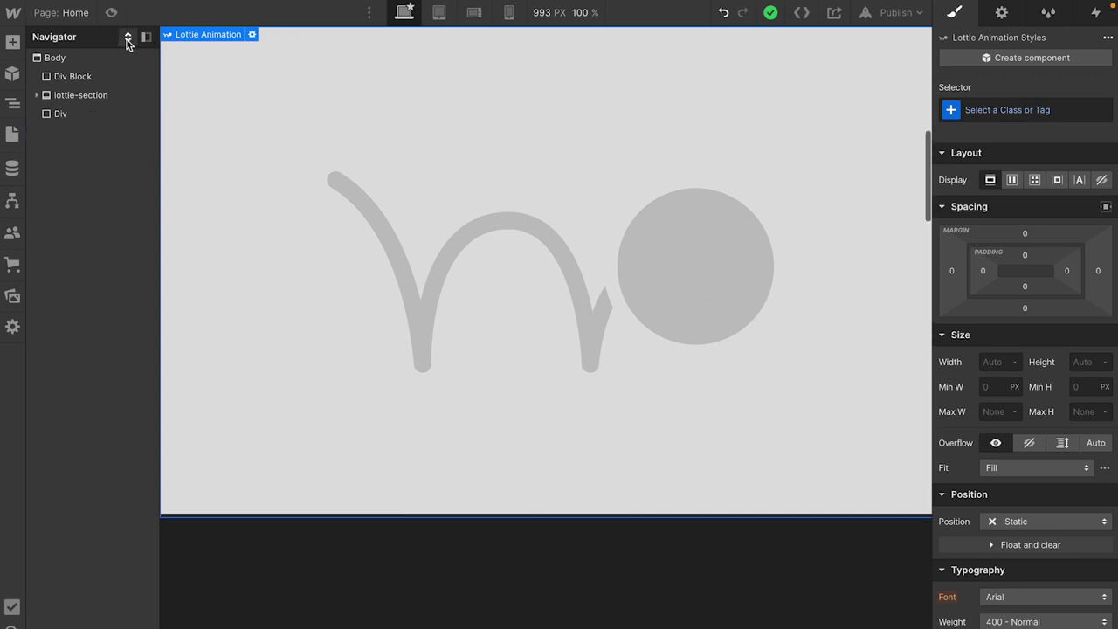
left_click(146, 36)
left_click(207, 43)
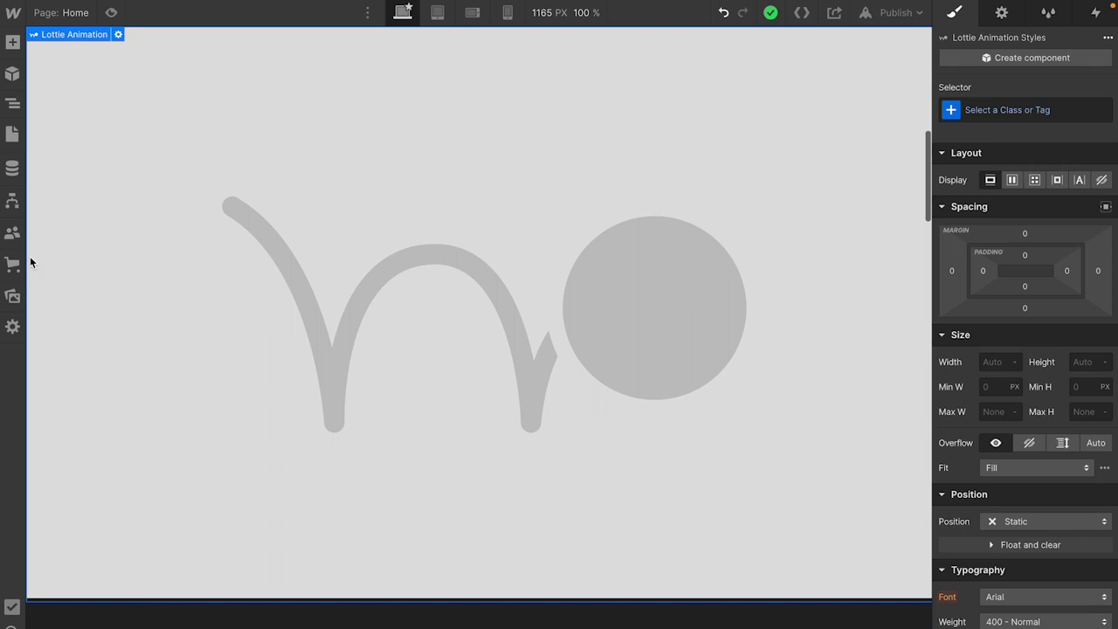
left_click(14, 105)
left_click(184, 45)
scroll(498, 206, "up", 5)
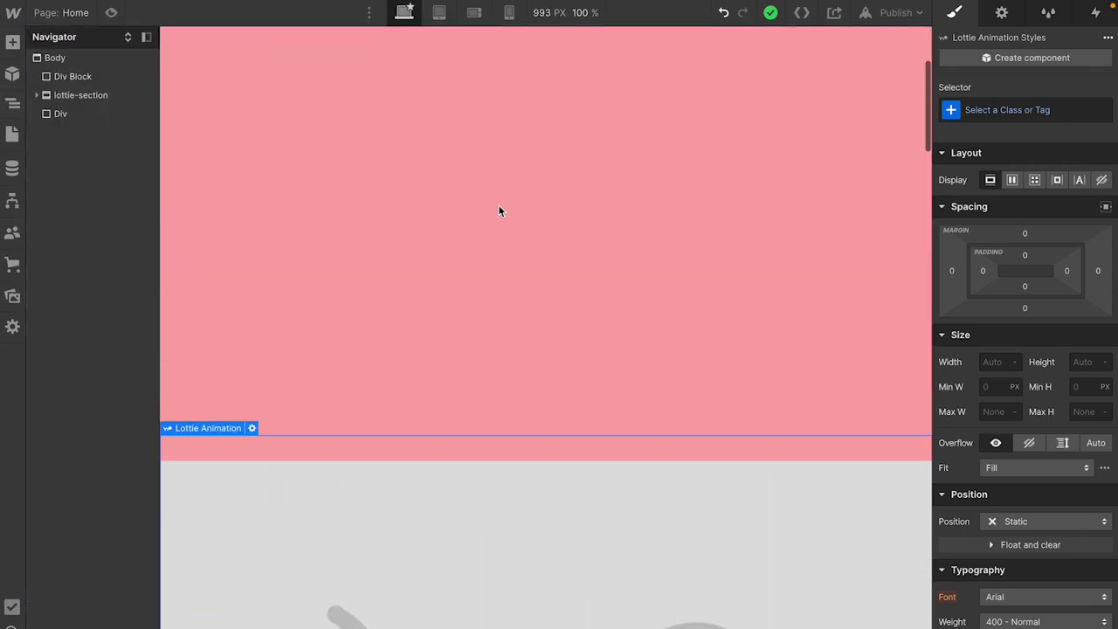
scroll(499, 209, "down", 5)
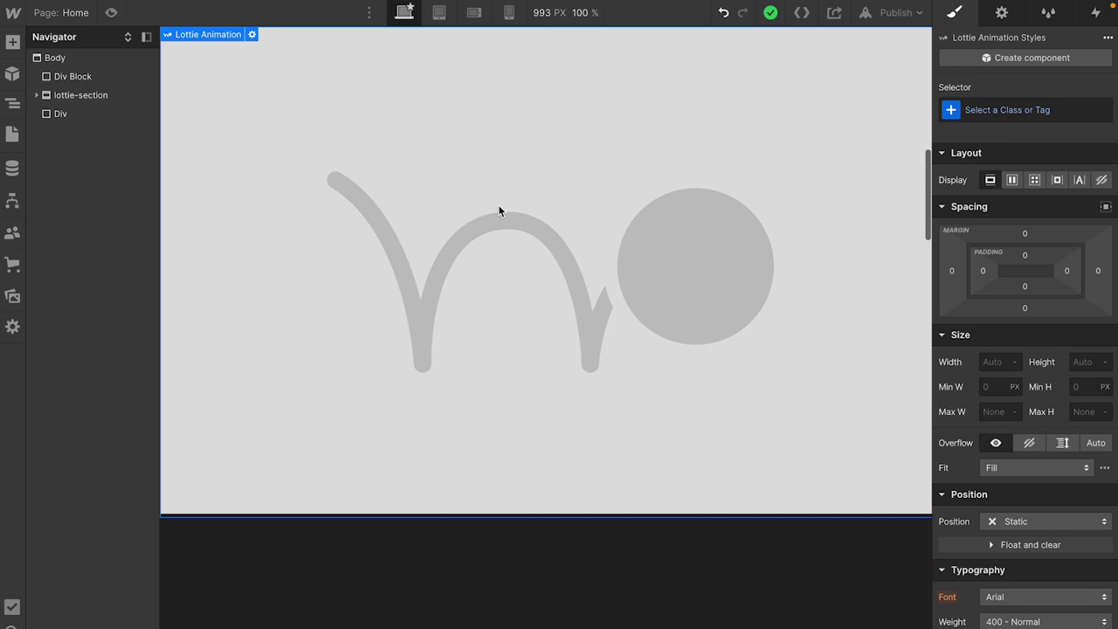
scroll(499, 209, "up", 2)
left_click(12, 296)
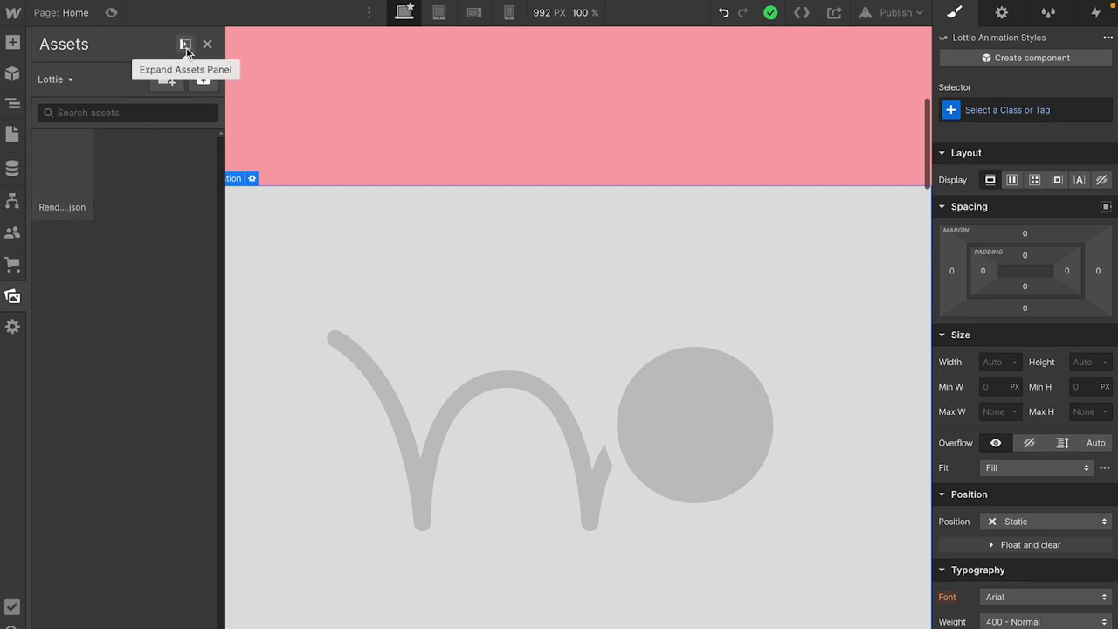
left_click(272, 219)
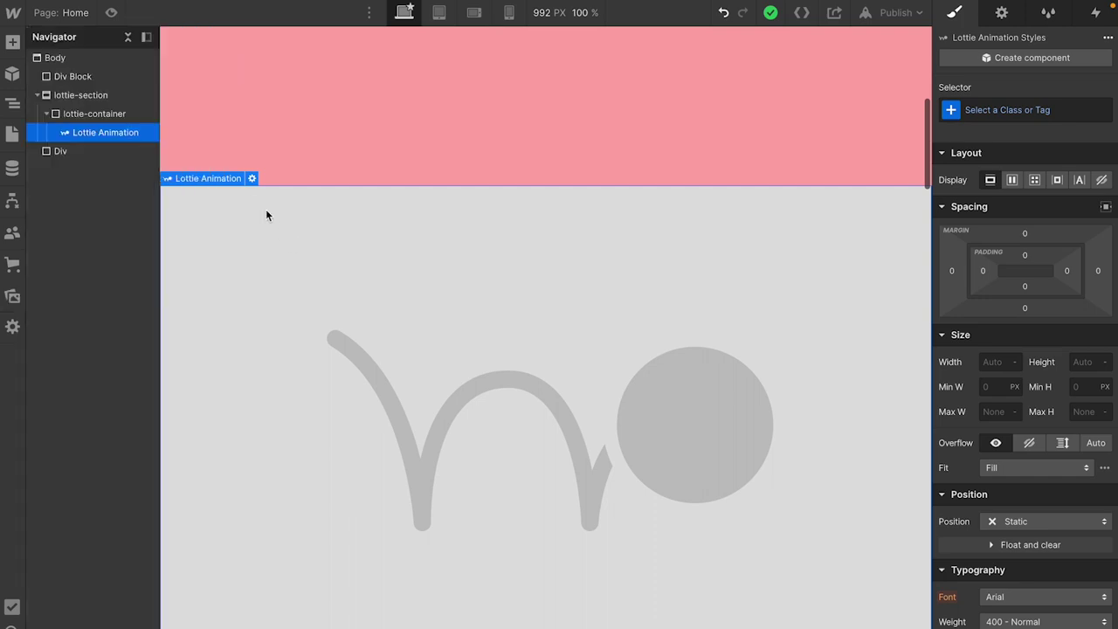
Replace the Lottie with Render Sequence.json, switch rendering to canvas, and preview the animation
left_click(251, 179)
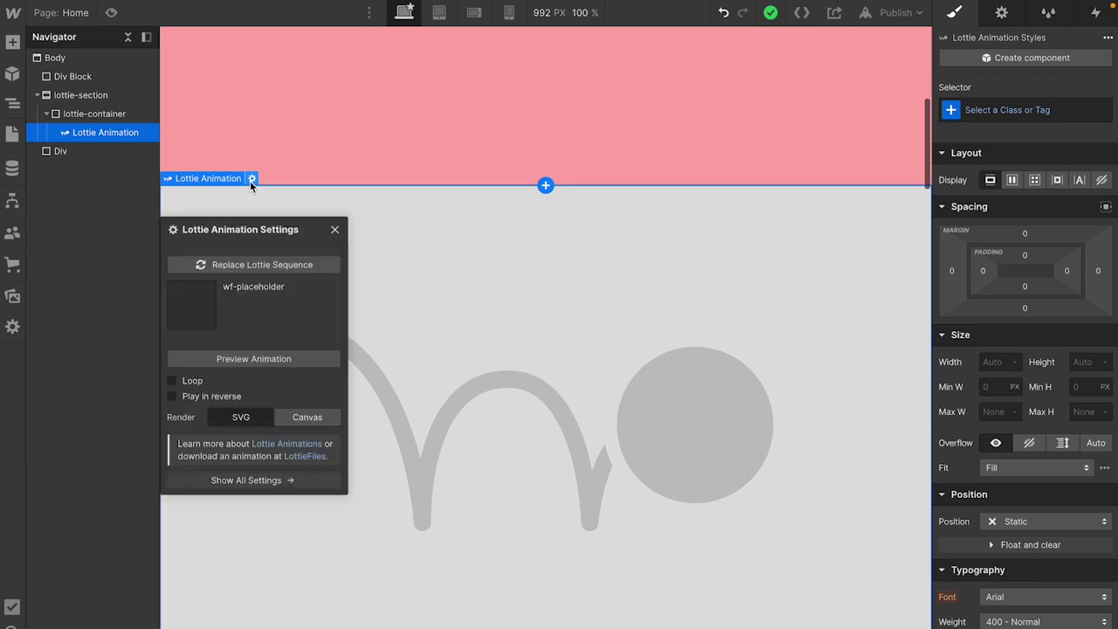
left_click(256, 265)
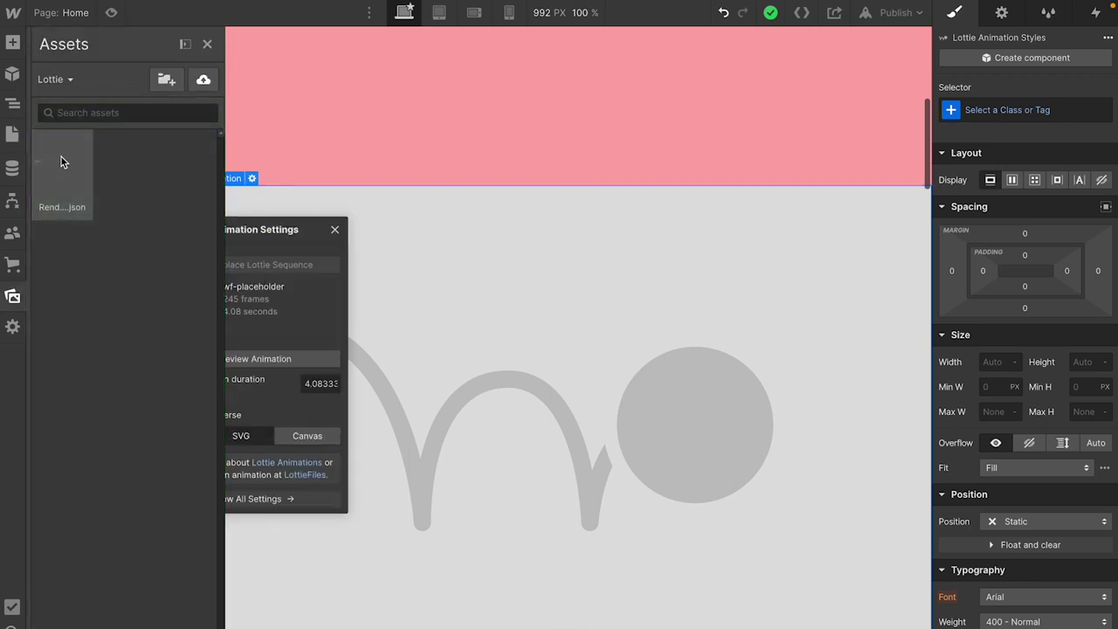
left_click(65, 165)
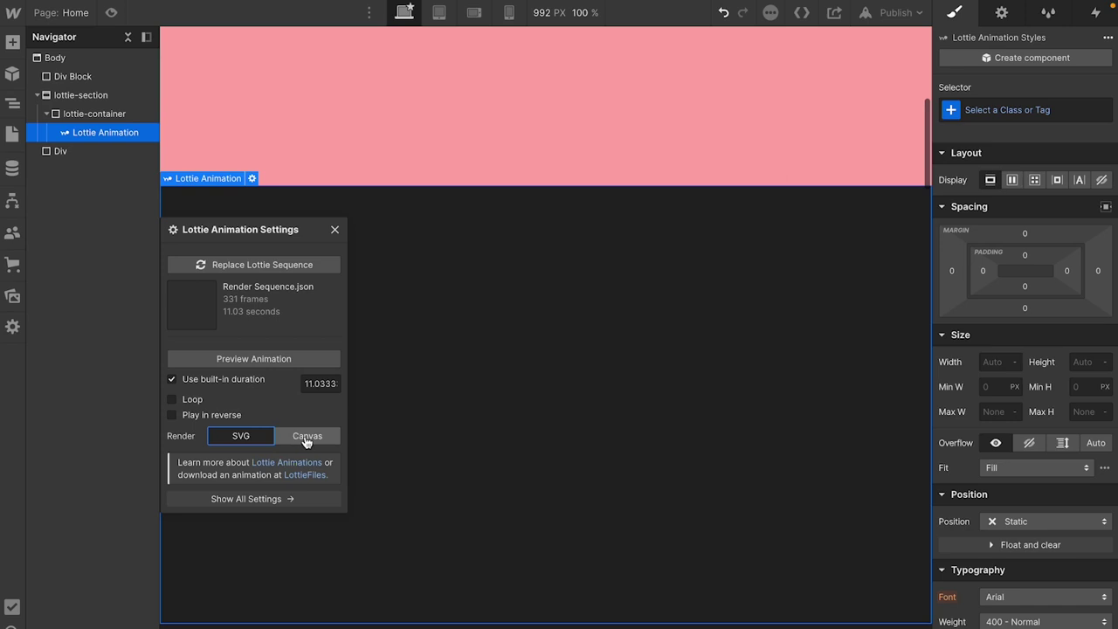
left_click(307, 442)
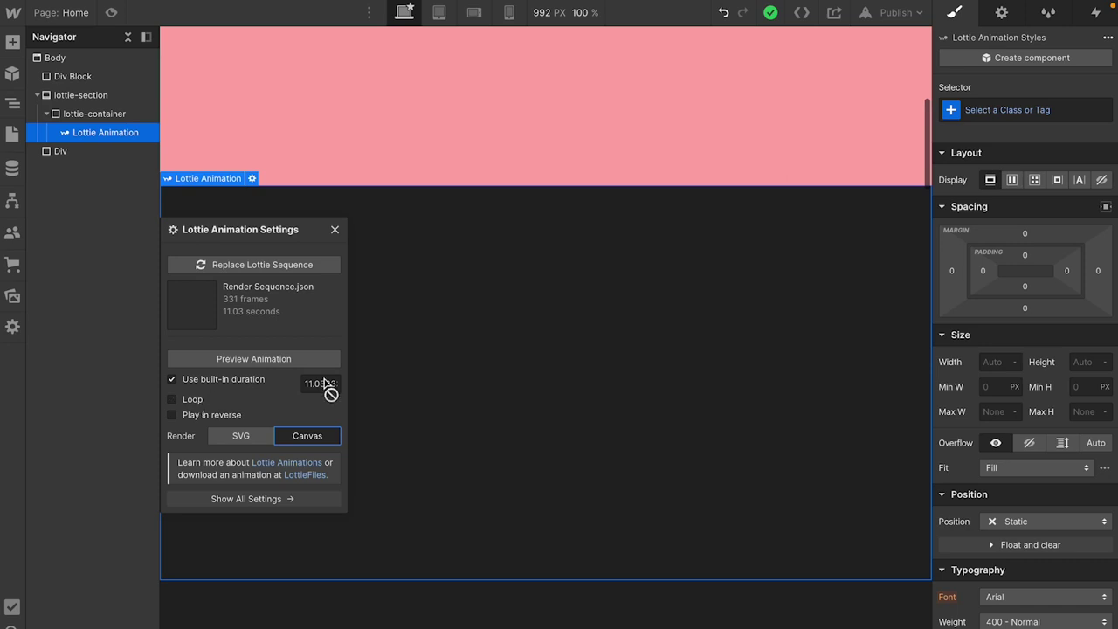
left_click(271, 365)
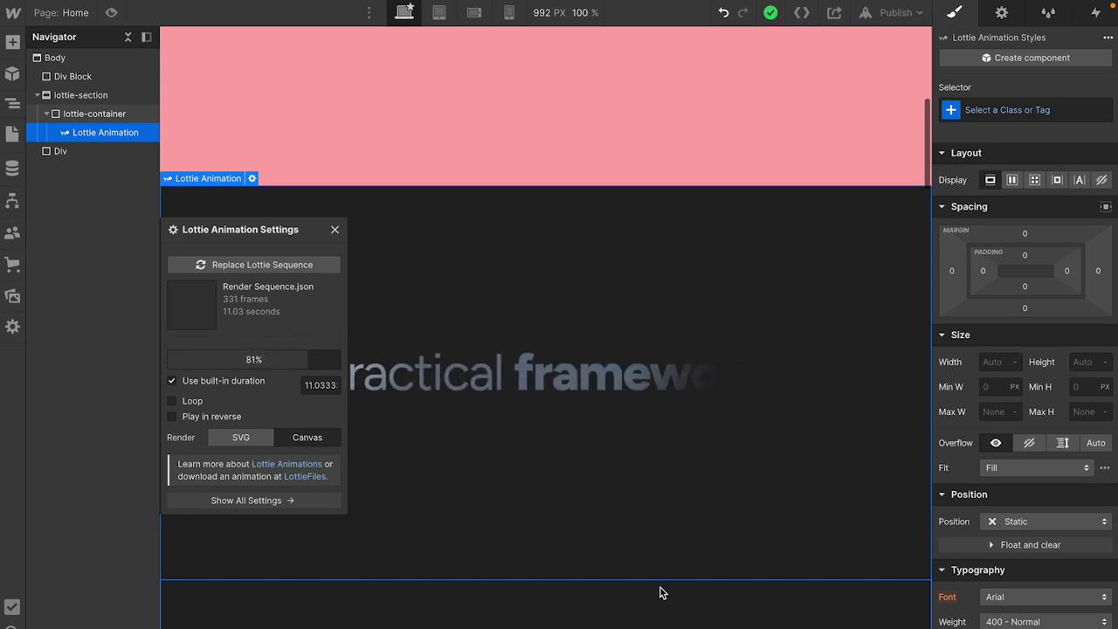
Preview the page and scroll to watch the headline animate through to 'practical framework'
left_click(335, 231)
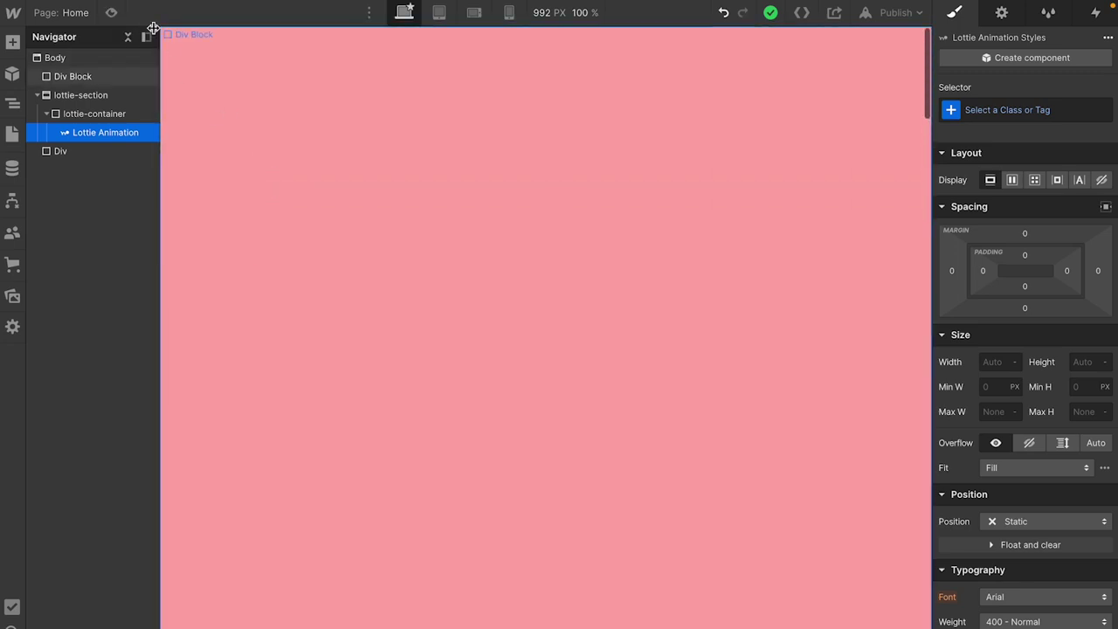
left_click(113, 16)
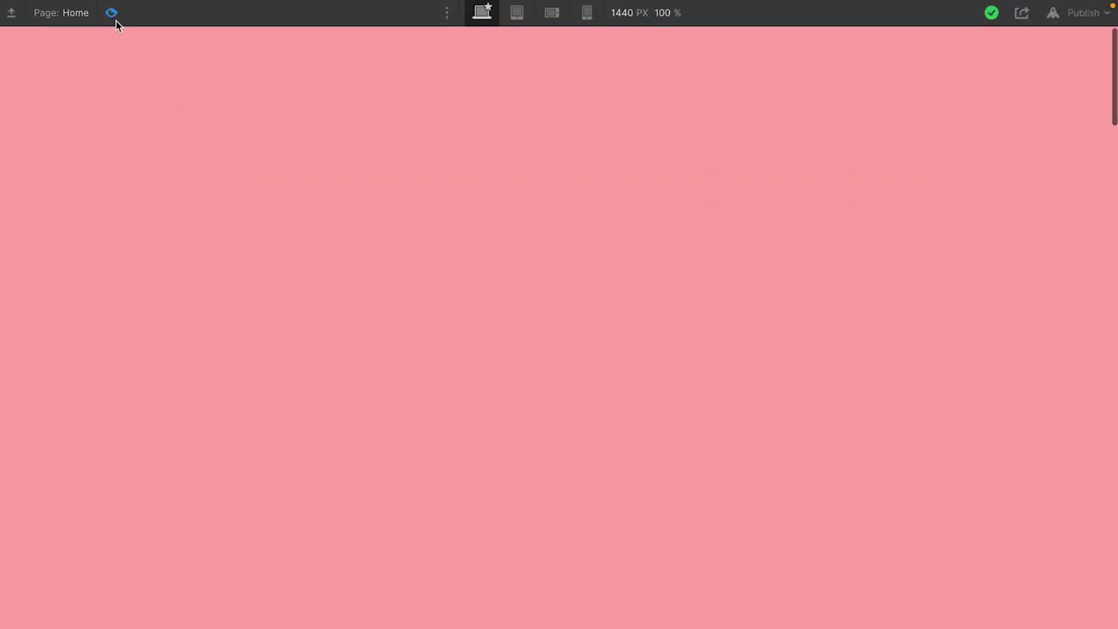
scroll(422, 376, "down", 6)
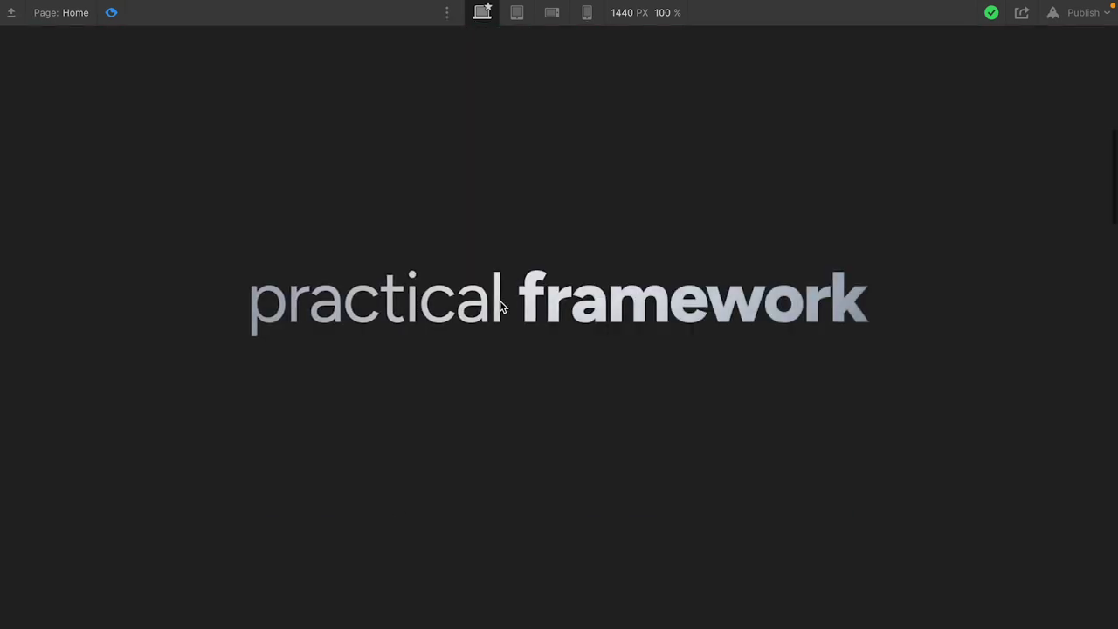
left_click(111, 13)
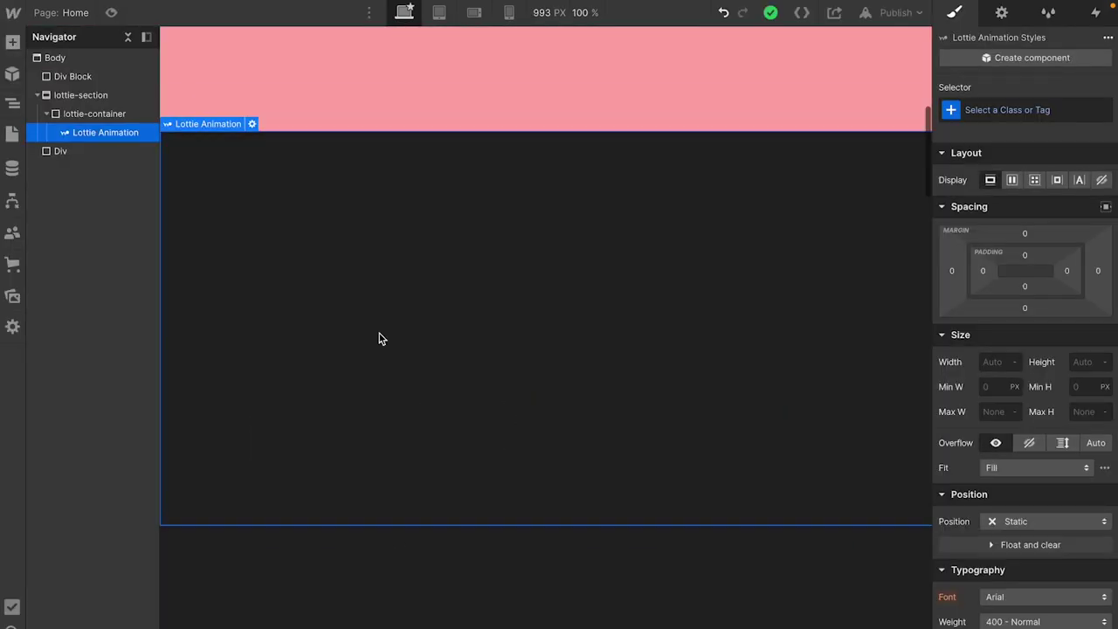
Create a 'lottie' class for the animation with a dark green #353d30 background
left_click(990, 111)
type("lottie")
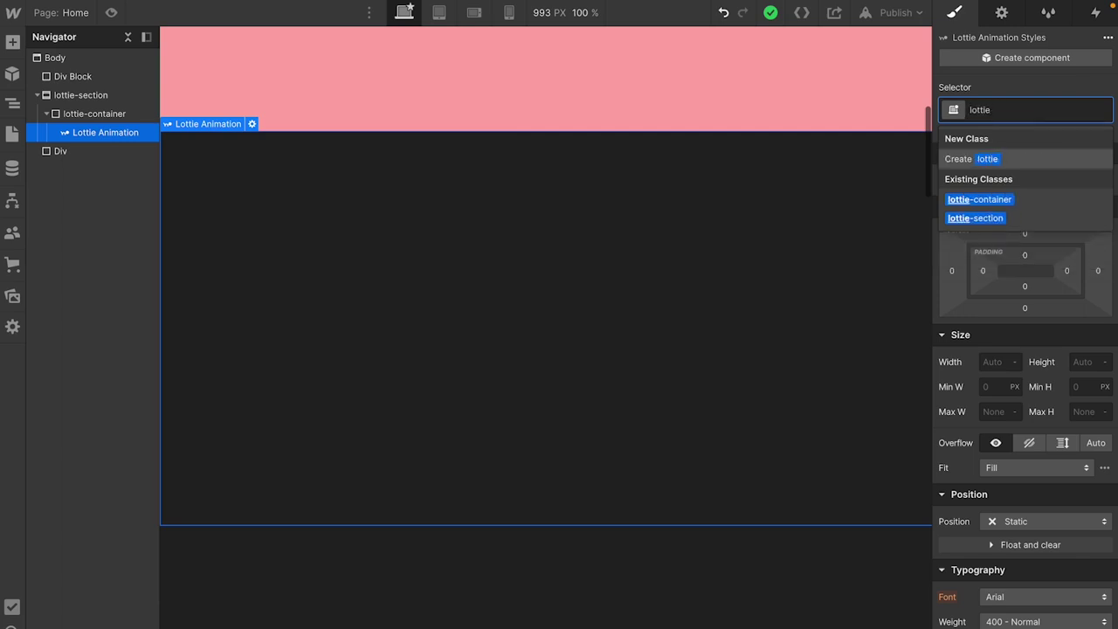
key("Return")
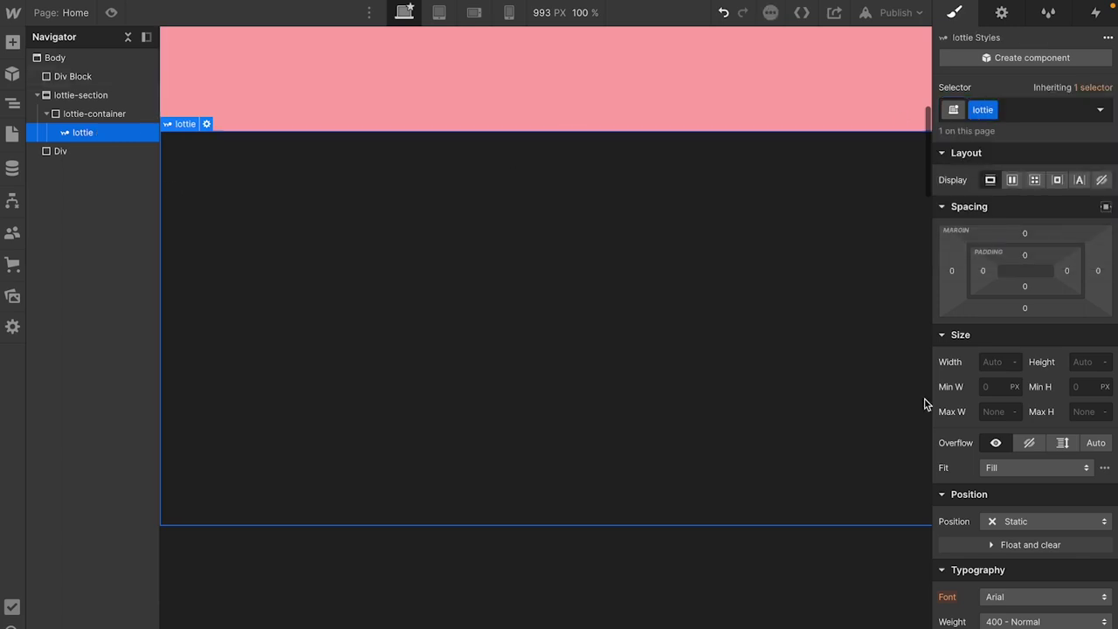
scroll(1003, 503, "down", 1)
scroll(1002, 500, "down", 5)
left_click(988, 390)
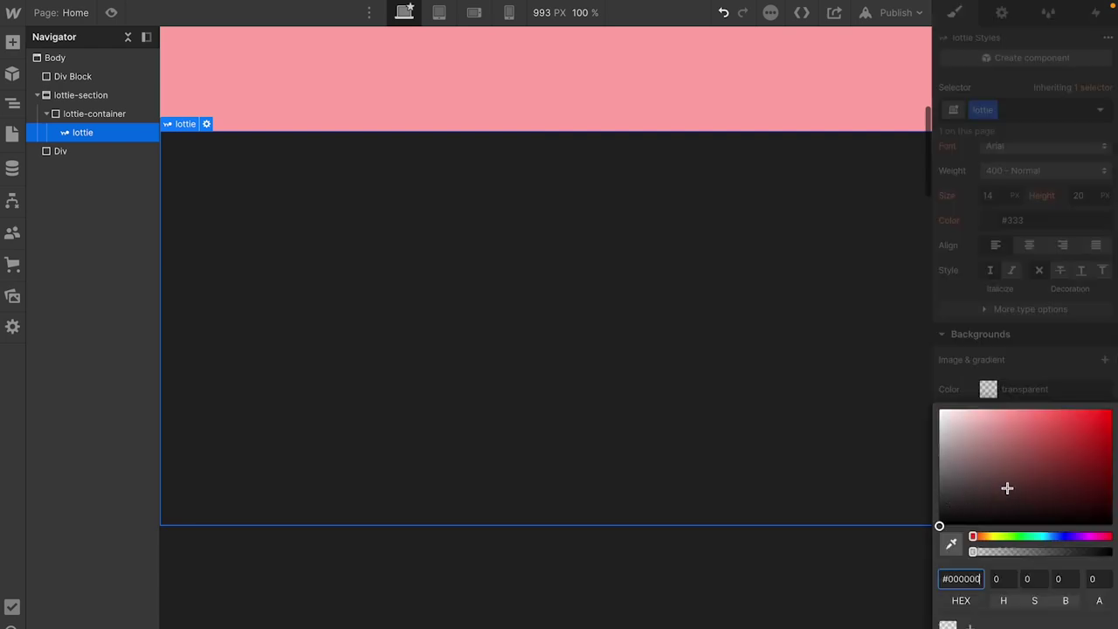
left_click_drag(1014, 541, 1008, 538)
left_click_drag(996, 466, 977, 498)
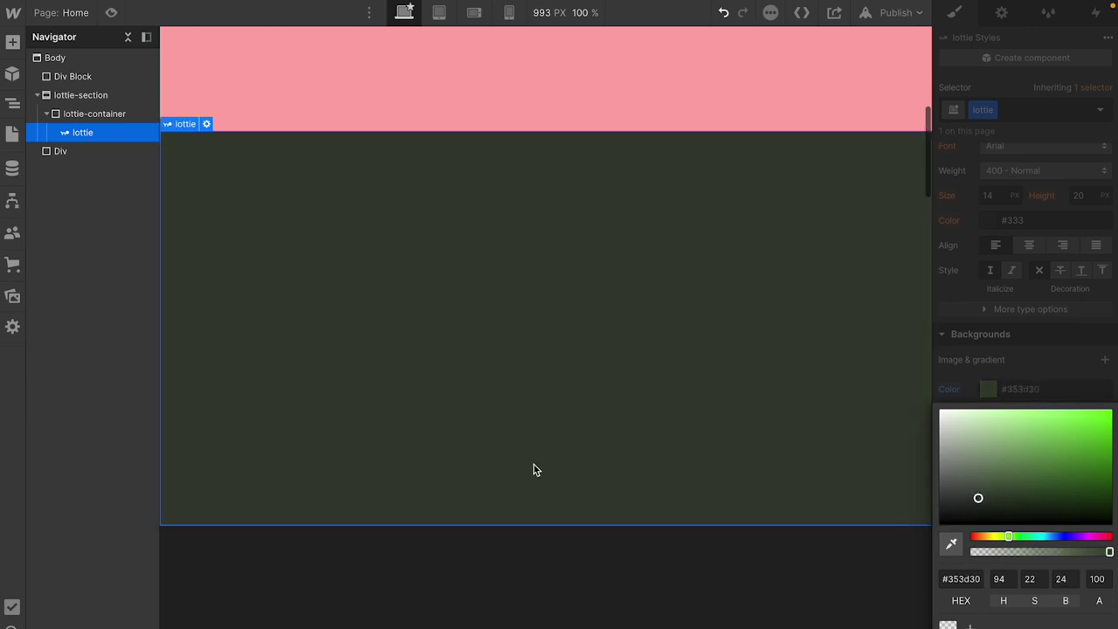
Preview the page and scroll through the text animation on the dark green background
left_click(111, 12)
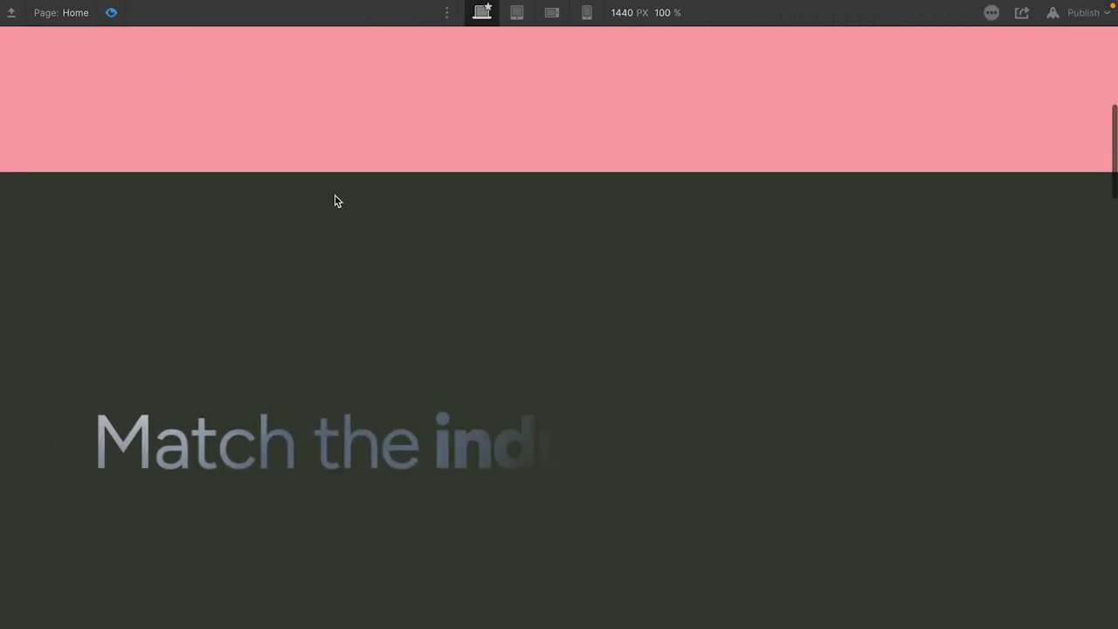
scroll(335, 200, "down", 2)
scroll(335, 200, "up", 1)
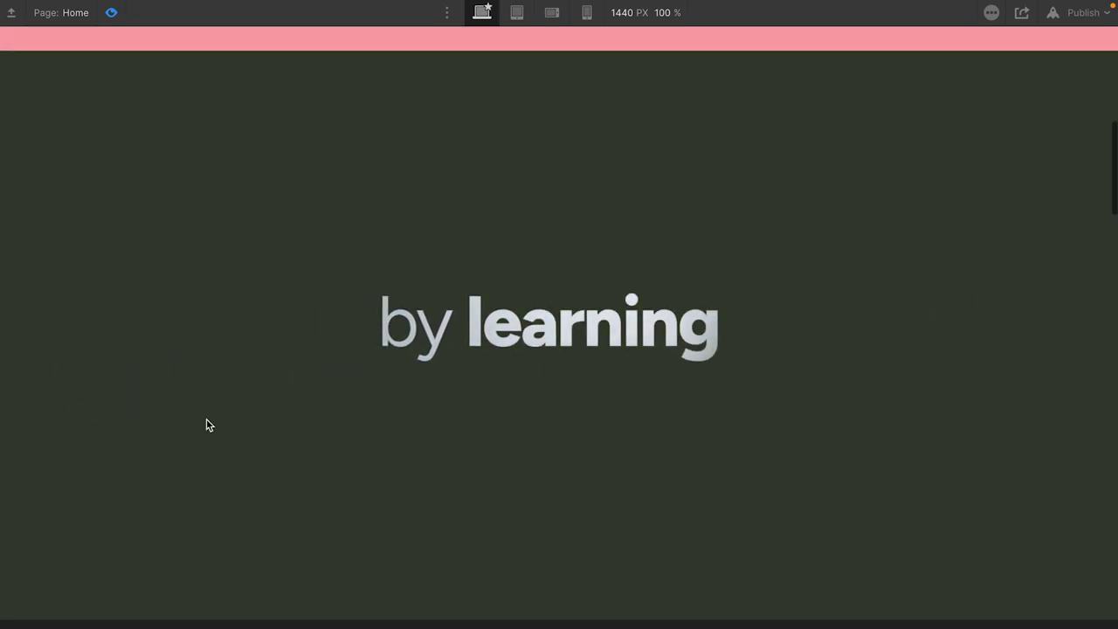
scroll(221, 475, "down", 1)
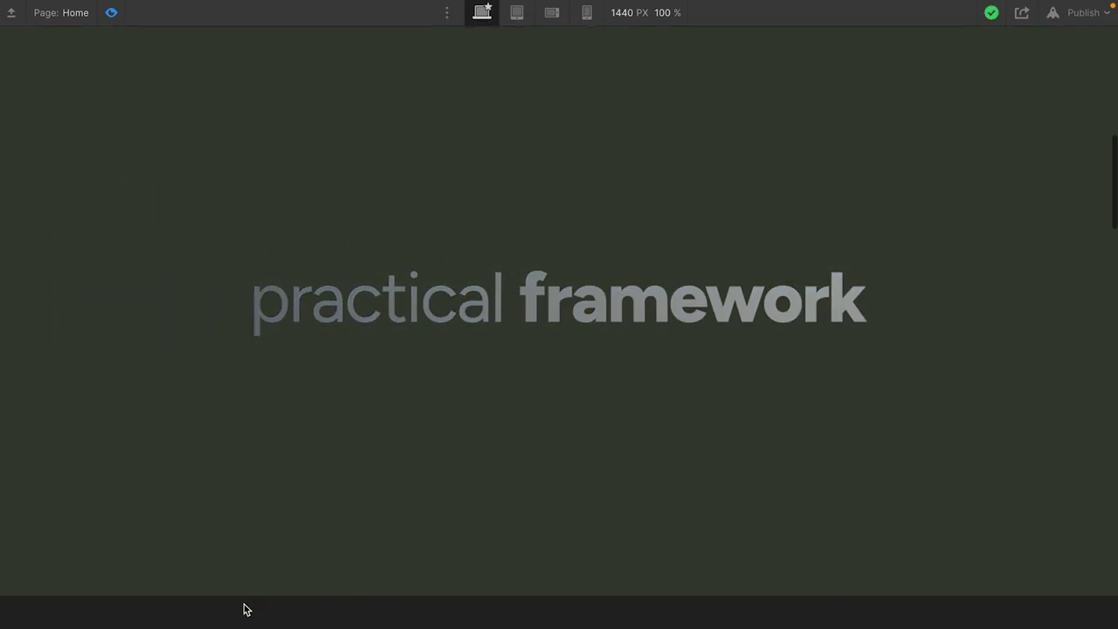
scroll(295, 456, "up", 1)
scroll(295, 456, "down", 1)
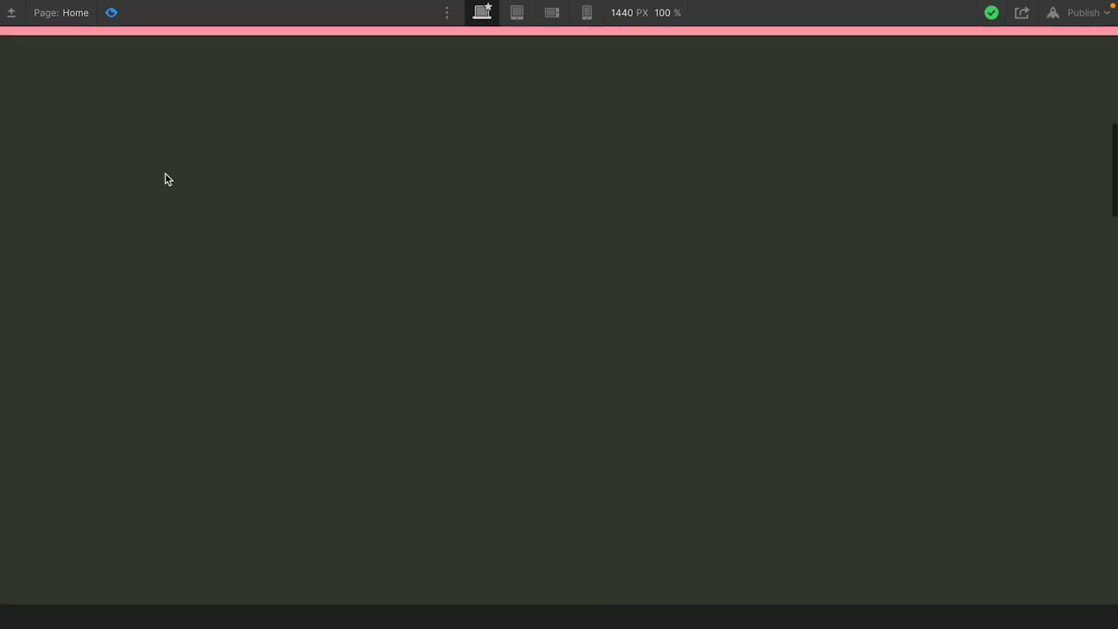
left_click(111, 12)
scroll(456, 308, "up", 3)
scroll(451, 303, "down", 2)
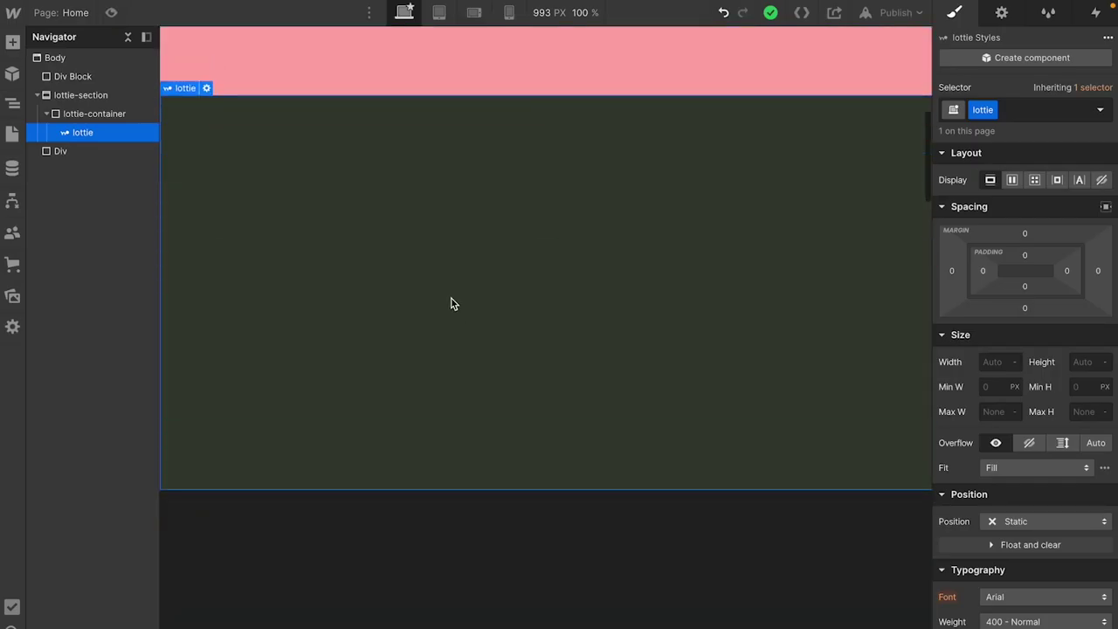
Set lottie-container to Display Flex with Align center and Justify center
left_click(115, 115)
scroll(414, 571, "down", 1)
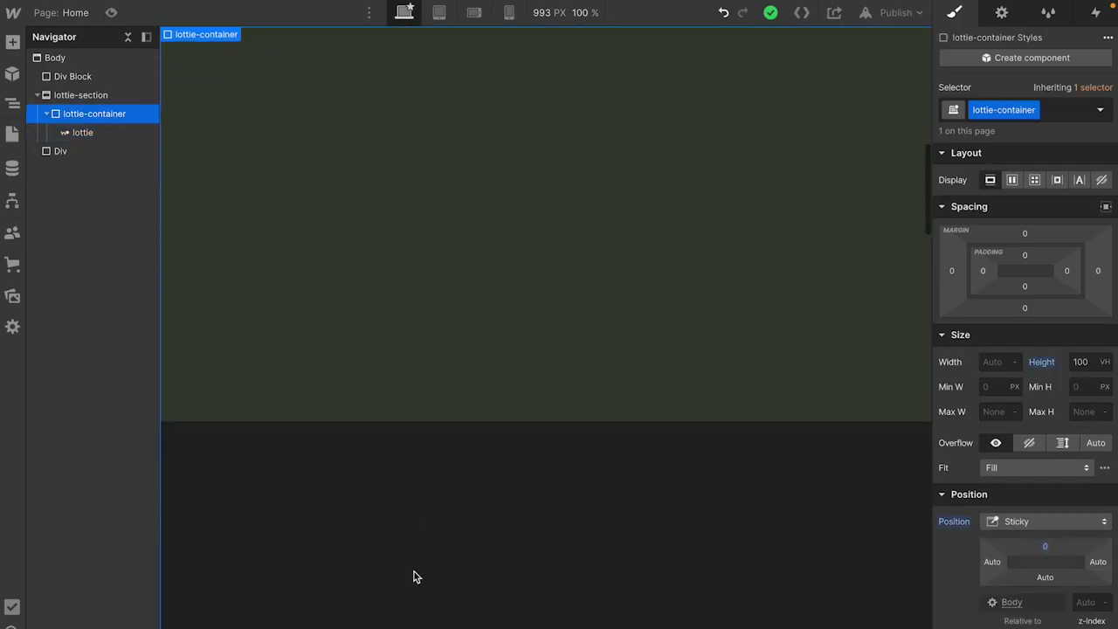
scroll(414, 576, "up", 2)
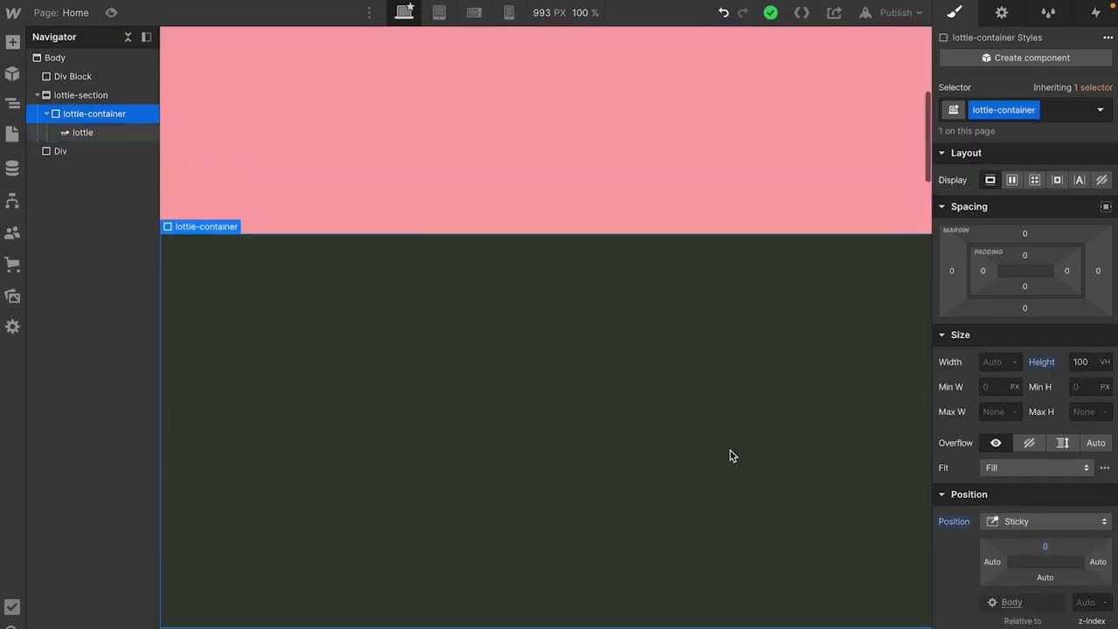
left_click(1011, 180)
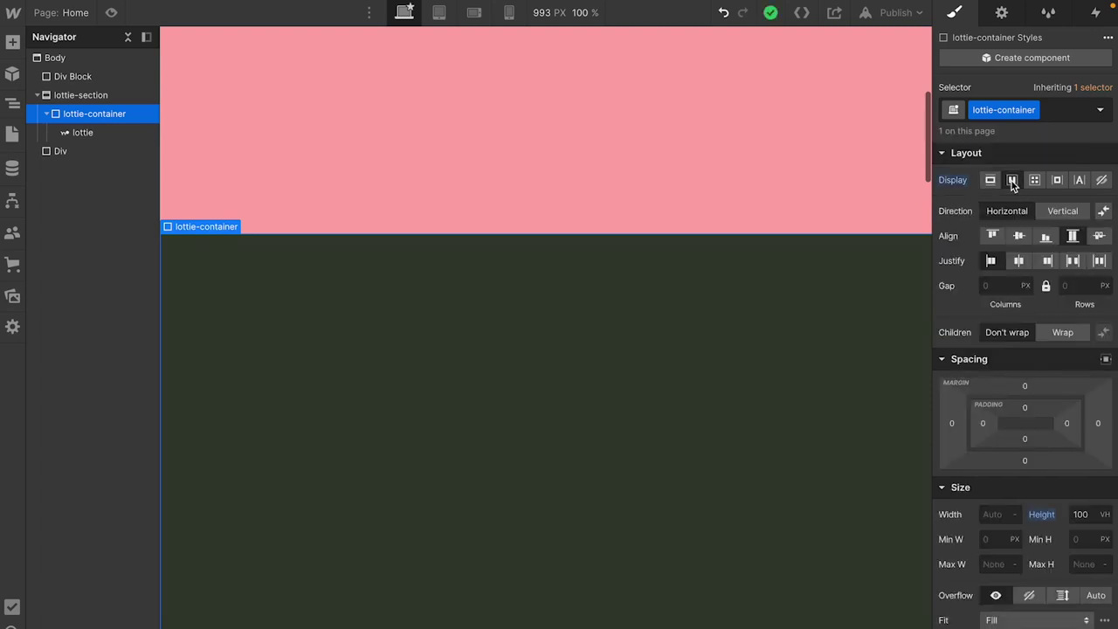
left_click(1019, 238)
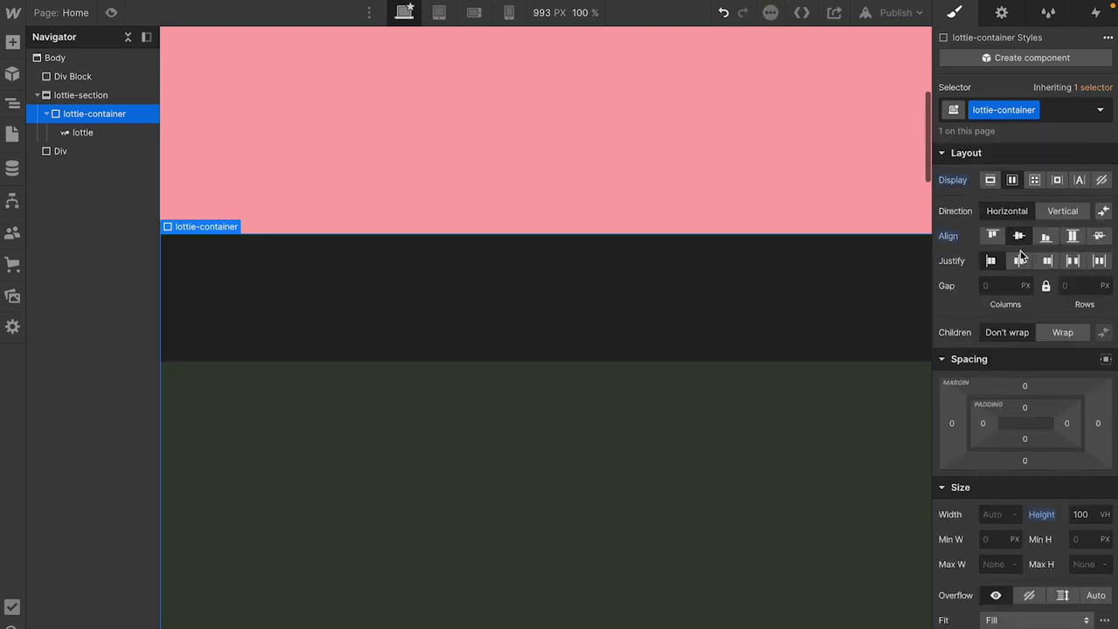
left_click(1020, 261)
scroll(841, 355, "down", 3)
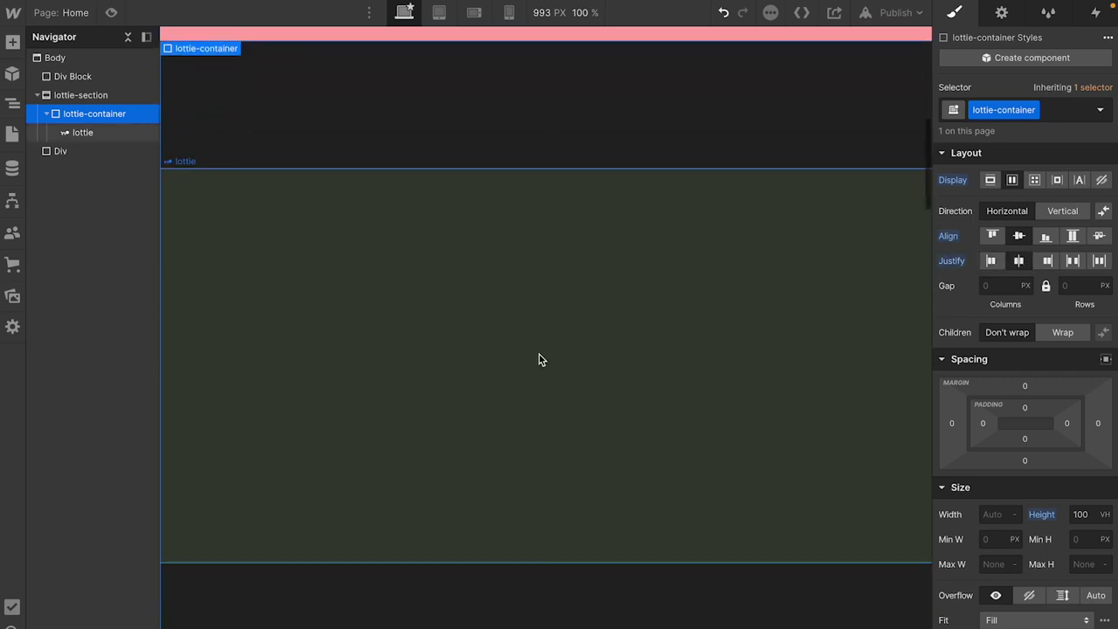
Preview the page and scroll to check the animation sits centred in the container
left_click(111, 12)
scroll(339, 271, "up", 3)
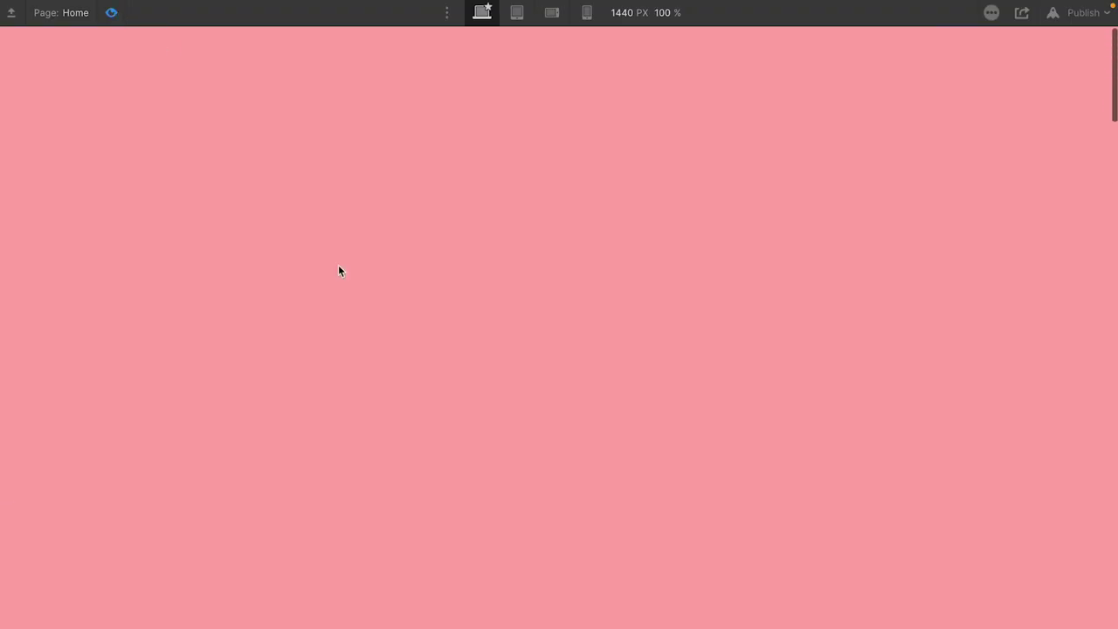
left_click(113, 12)
left_click(113, 12)
scroll(310, 335, "down", 5)
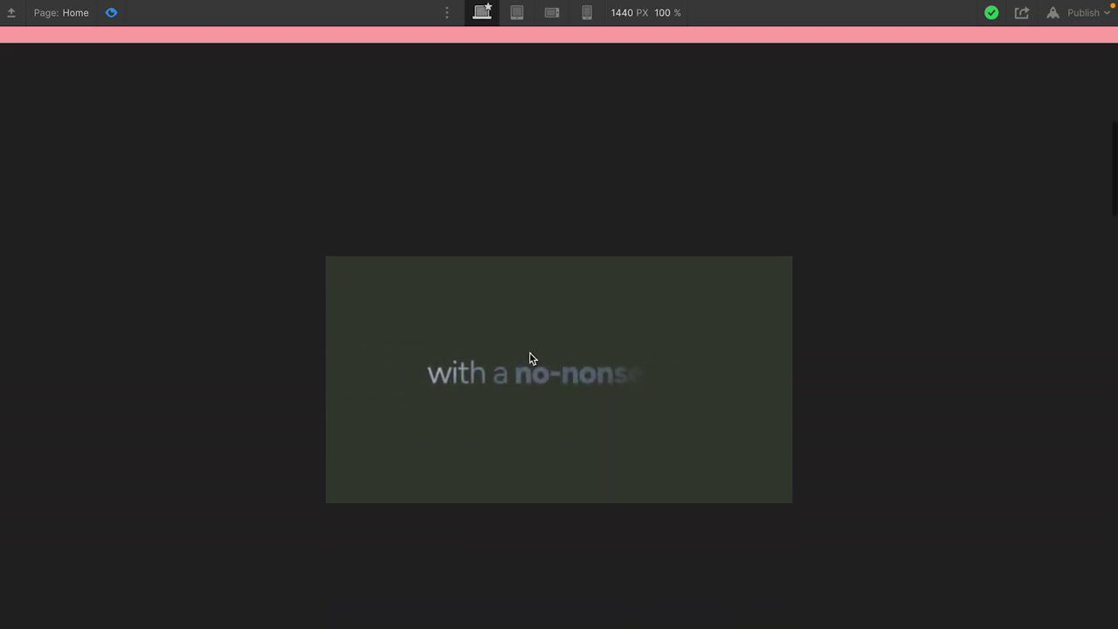
left_click(111, 12)
left_click(88, 133)
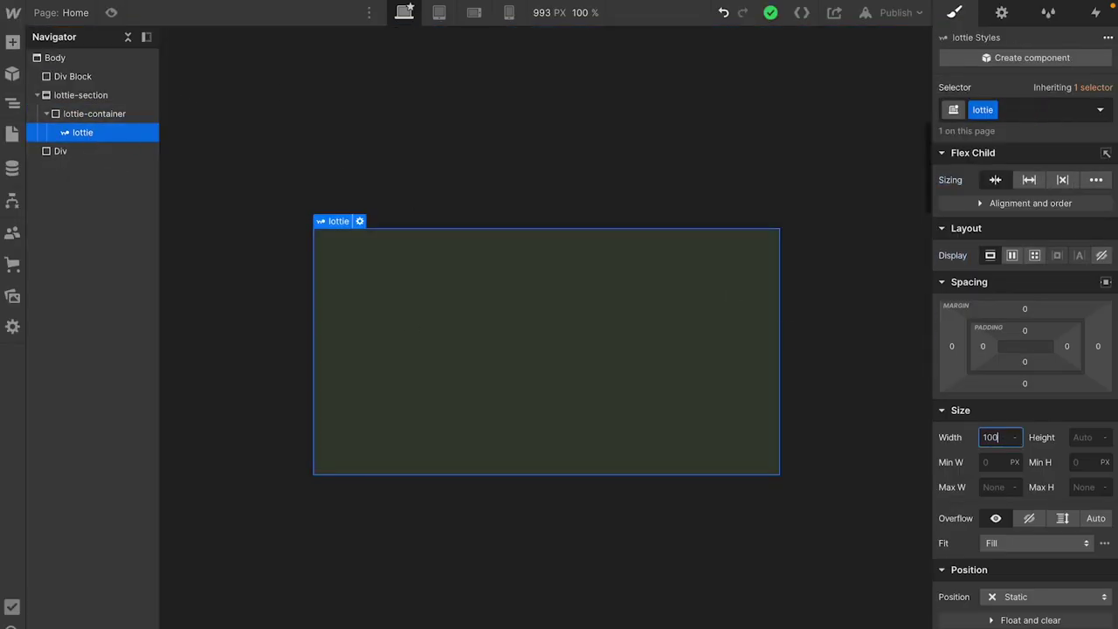
Set the lottie element's width to 100%
type("100%")
key("Return")
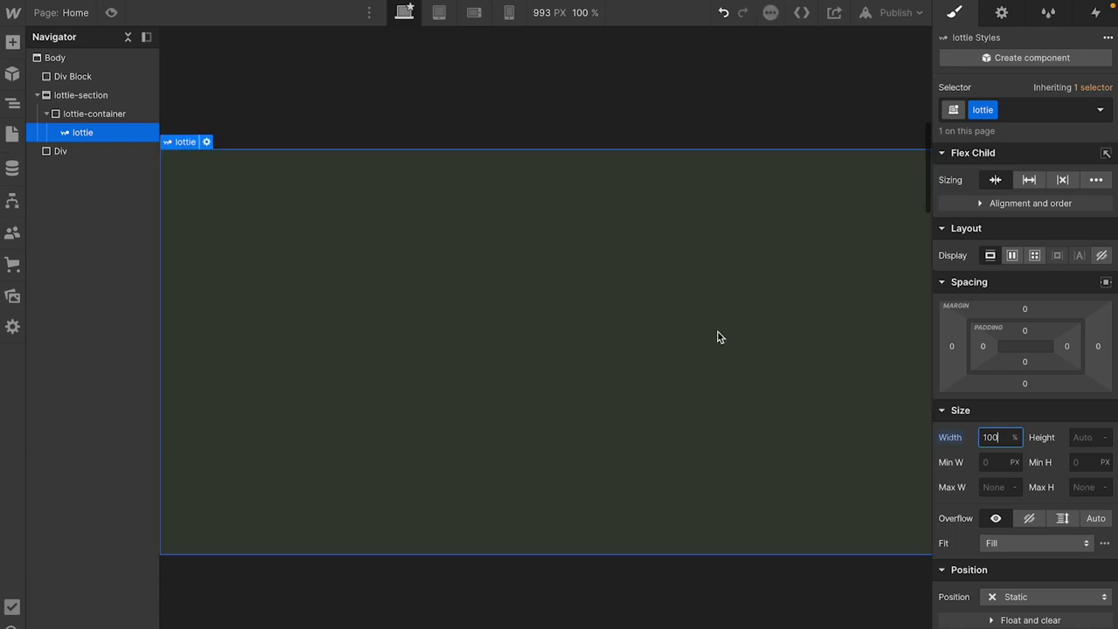
left_click(96, 113)
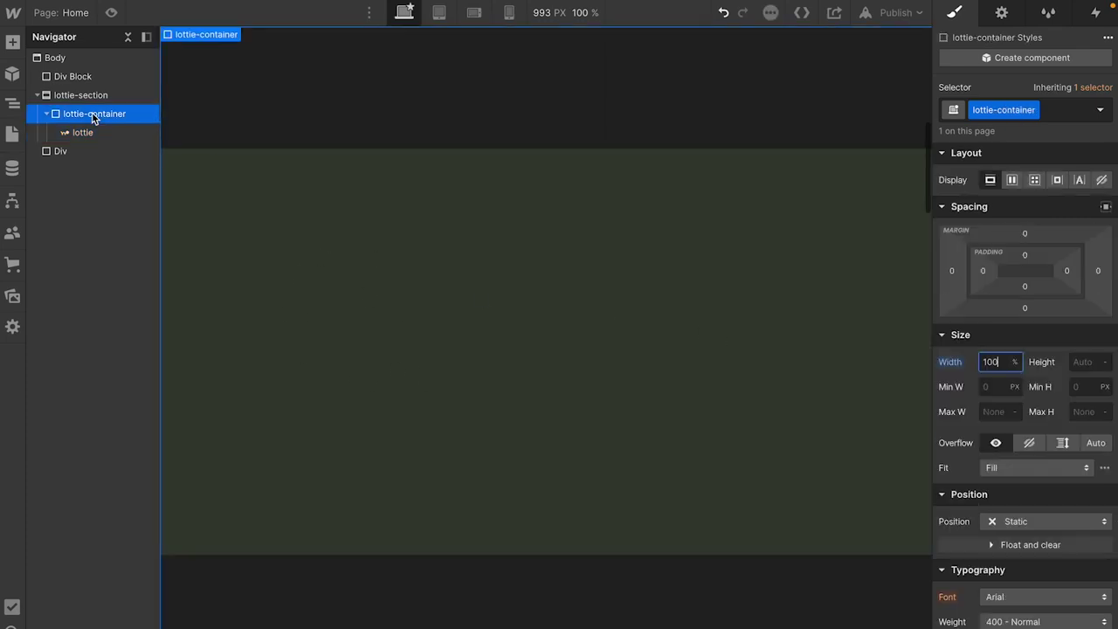
left_click(956, 493)
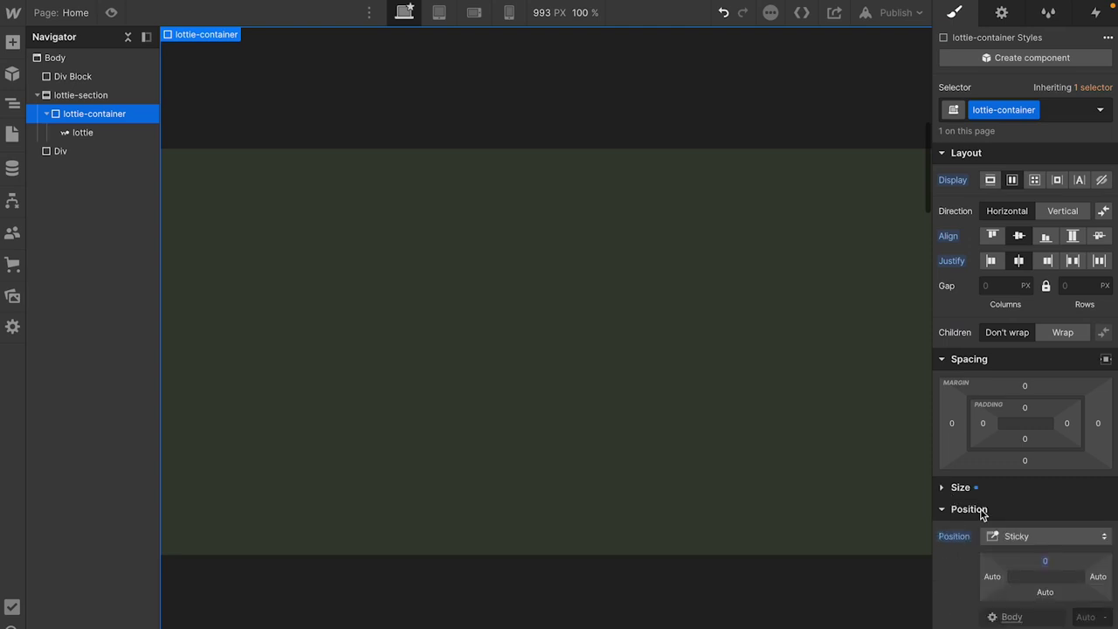
left_click(956, 493)
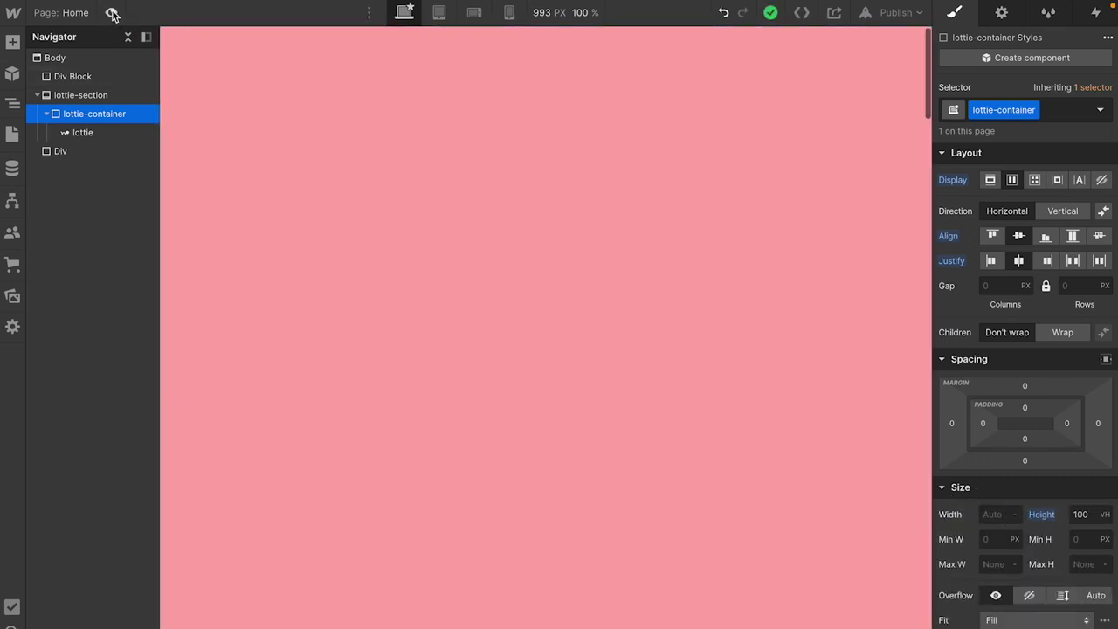
Preview the full-width animation while scrolling, then open the lottie's Lottie Animation Settings
left_click(111, 12)
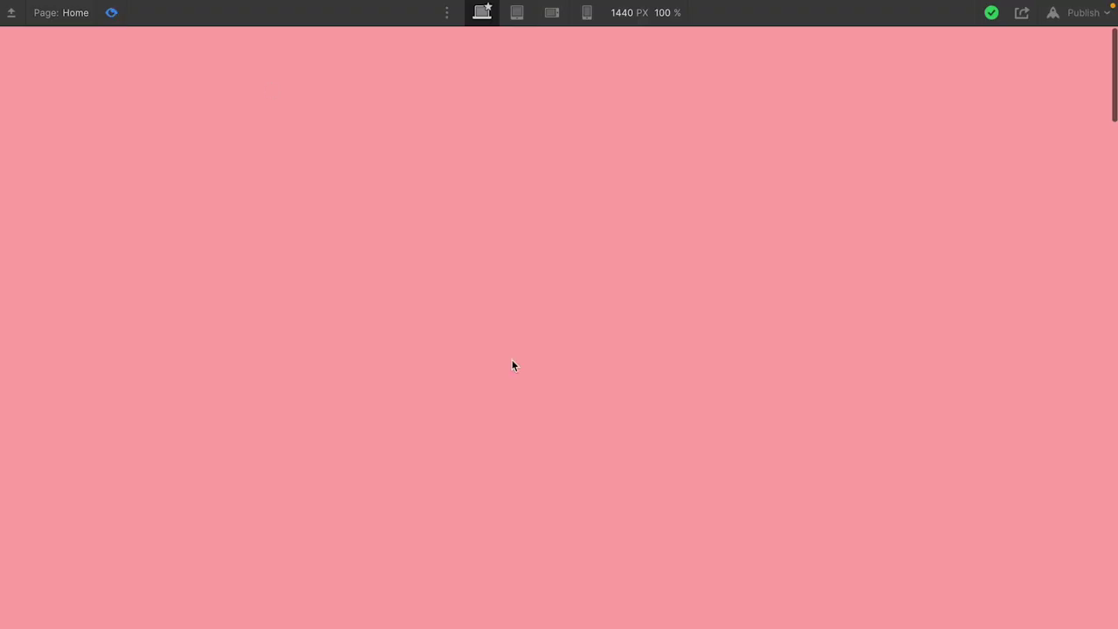
scroll(513, 366, "down", 5)
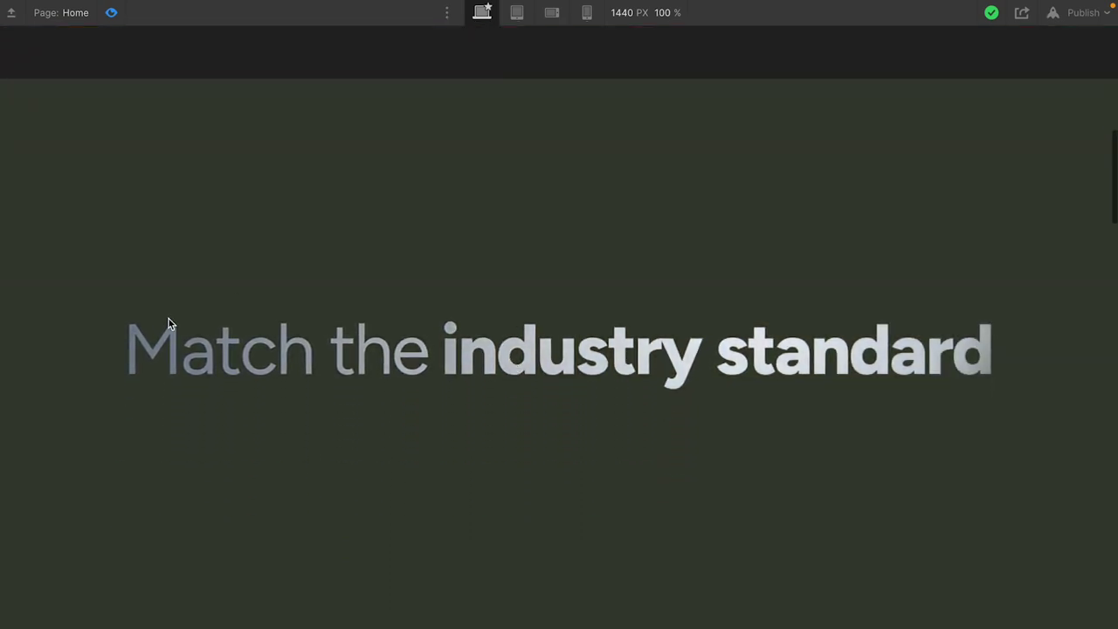
scroll(564, 550, "down", 2)
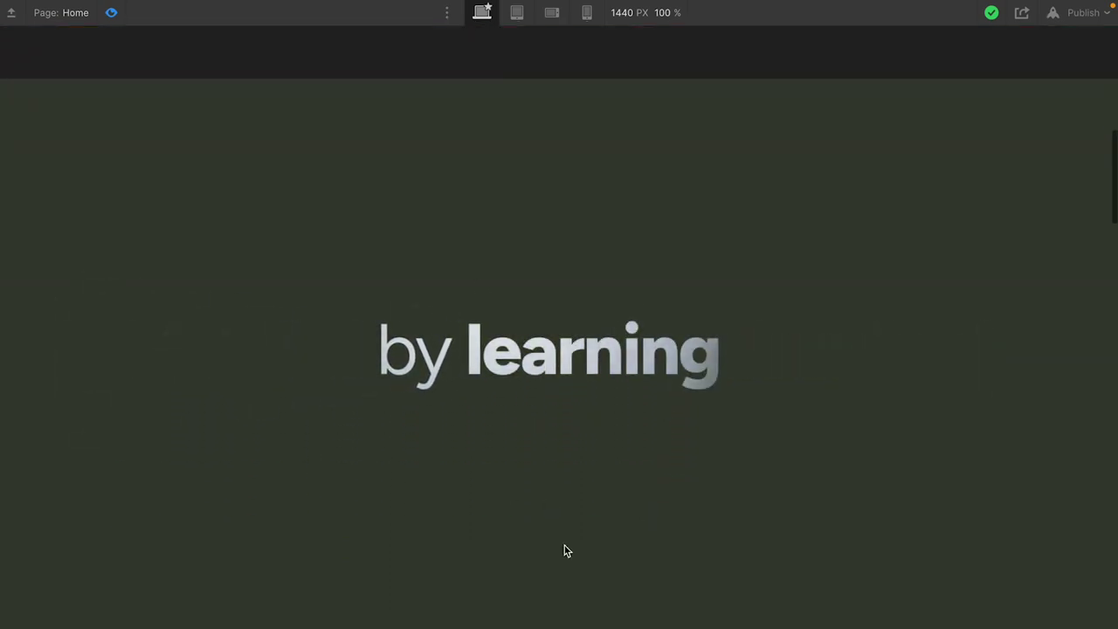
scroll(564, 551, "down", 2)
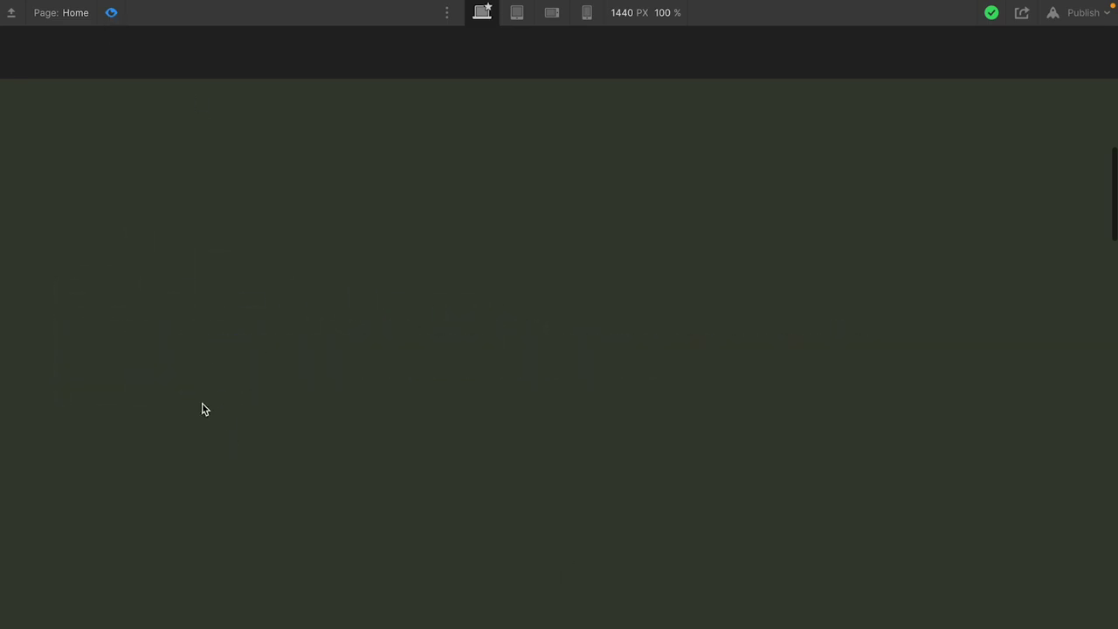
left_click(113, 13)
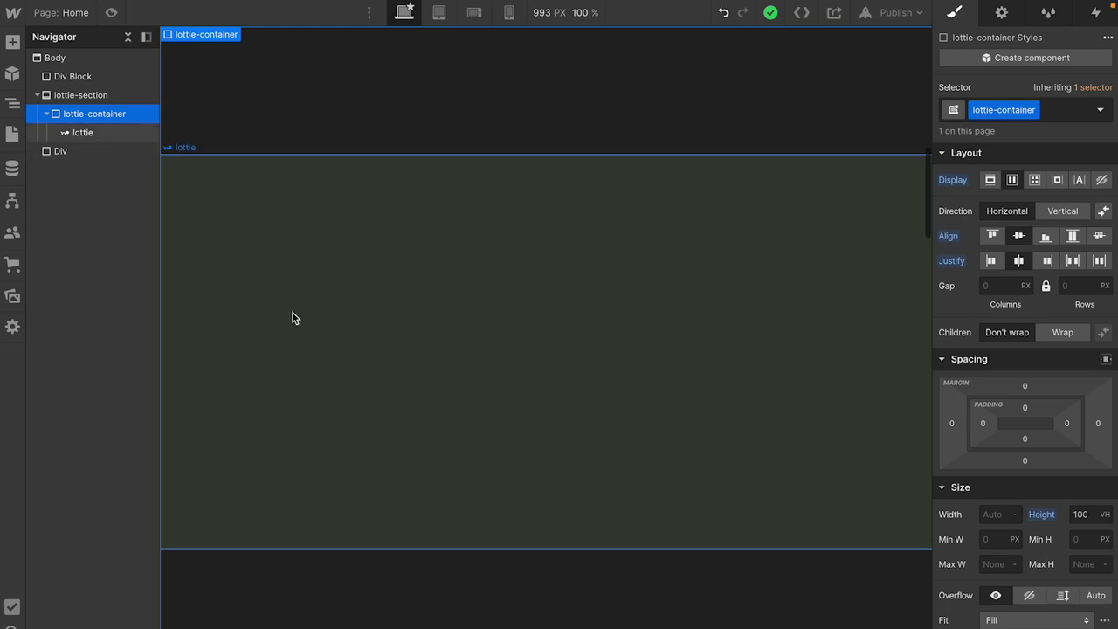
left_click(79, 133)
left_click(207, 147)
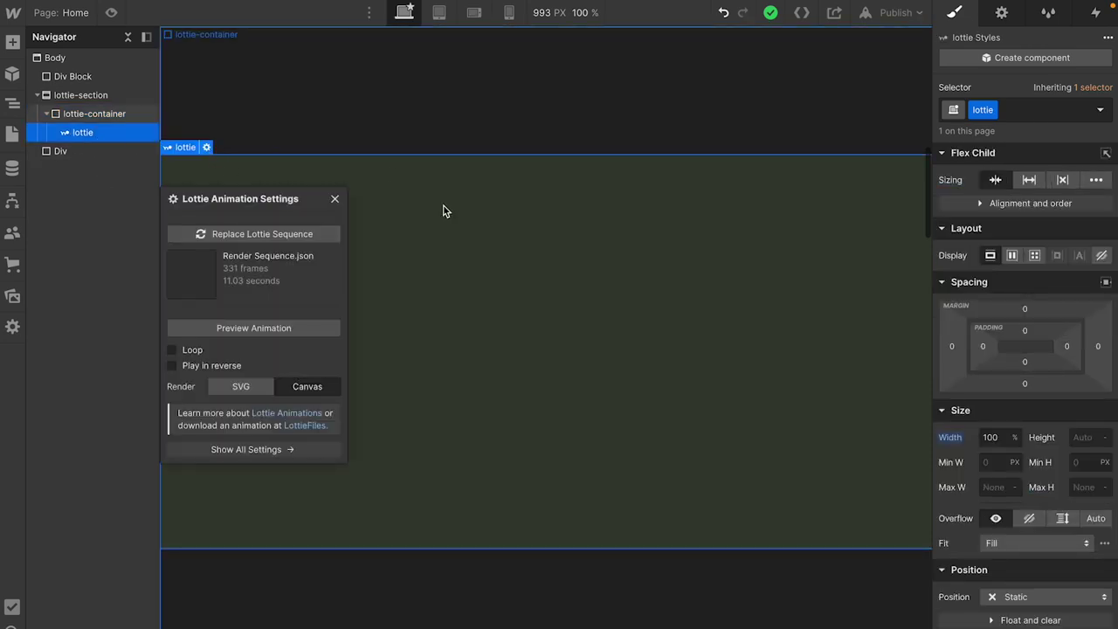
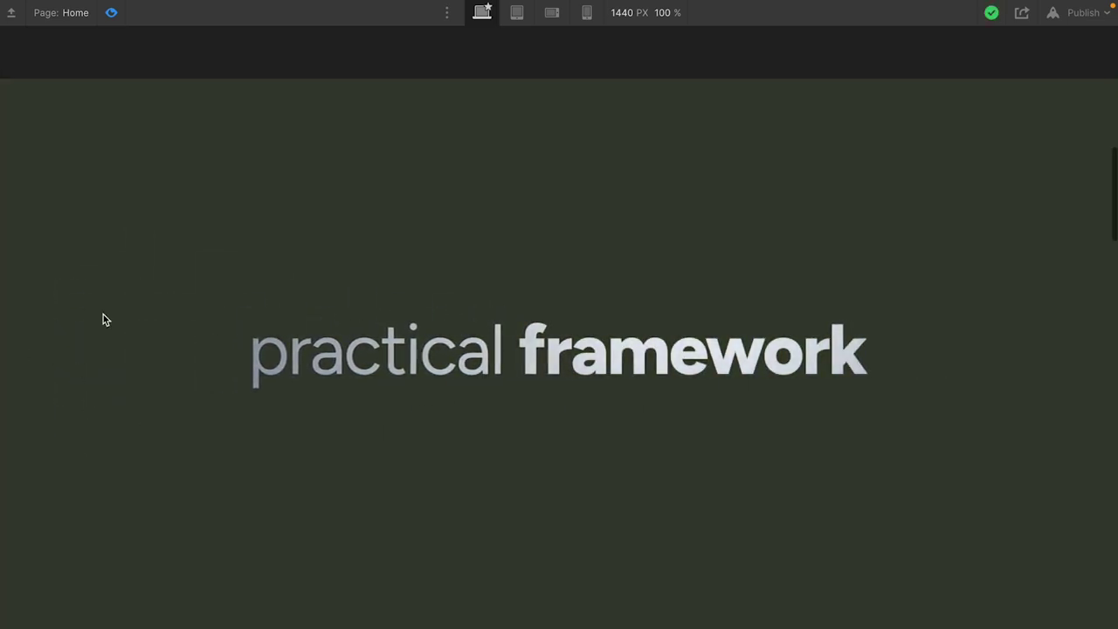
Switch the lottie element's render setting to SVG and preview the page again
left_click(111, 14)
left_click(198, 226)
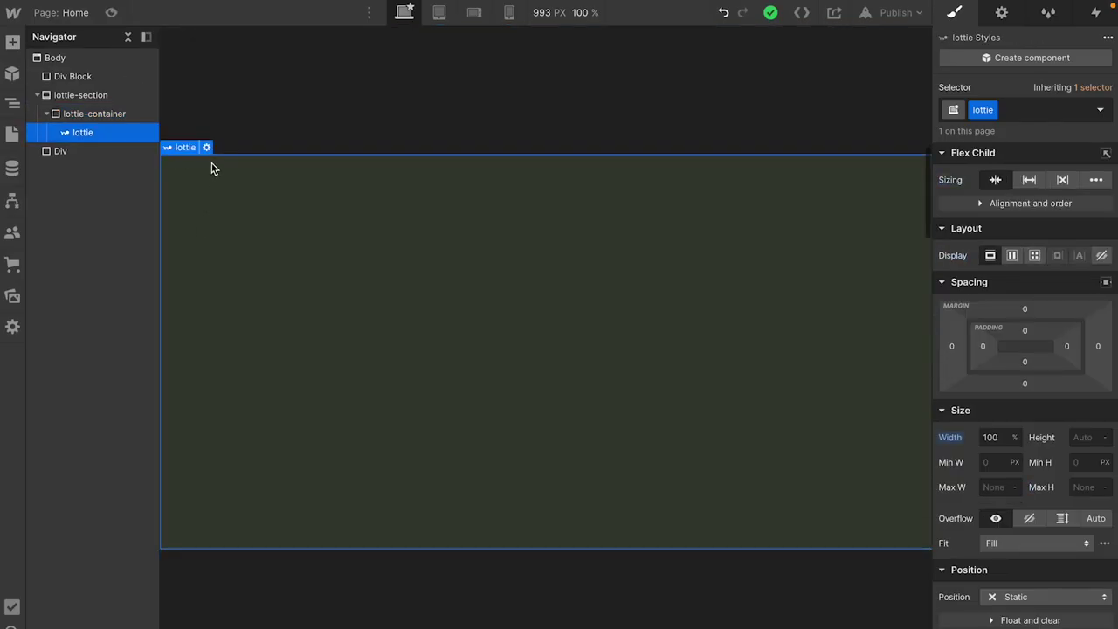
left_click(207, 149)
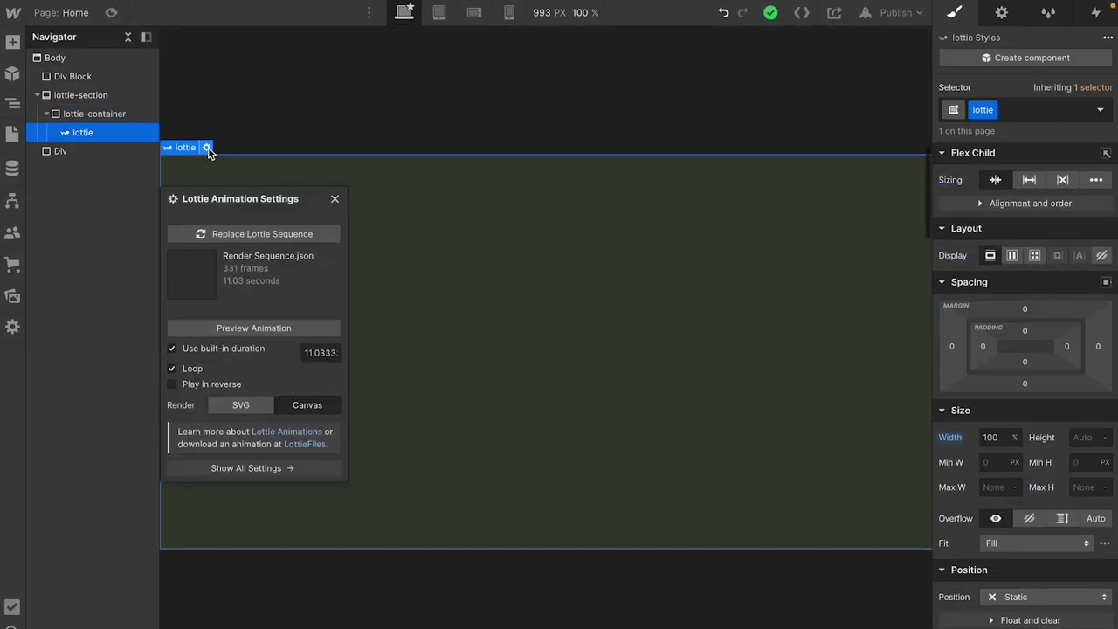
left_click(241, 406)
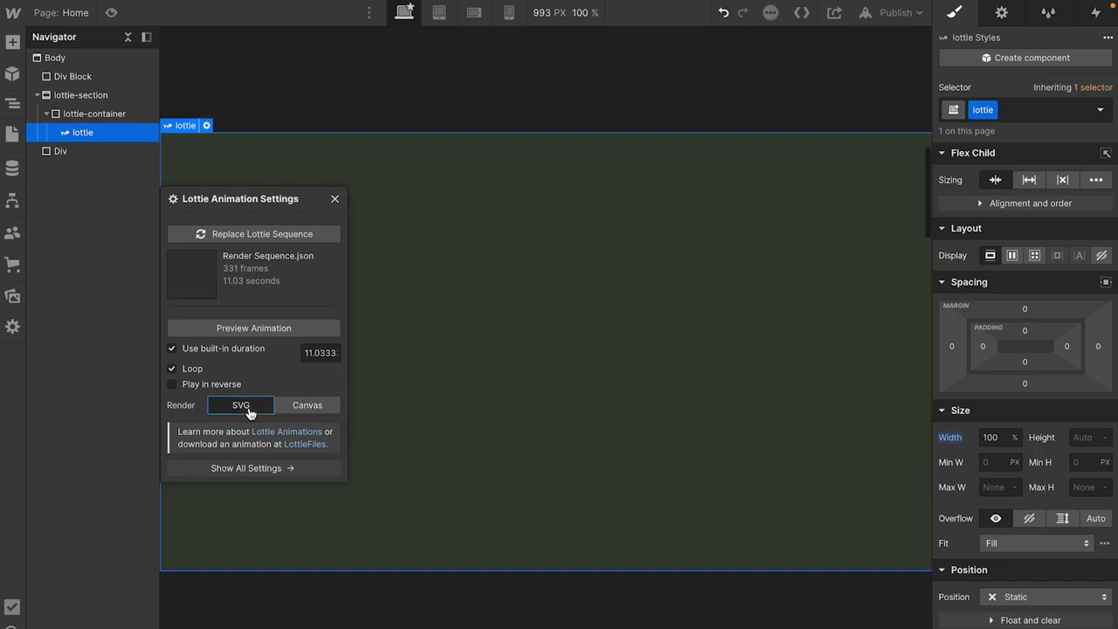
left_click(335, 200)
left_click(111, 13)
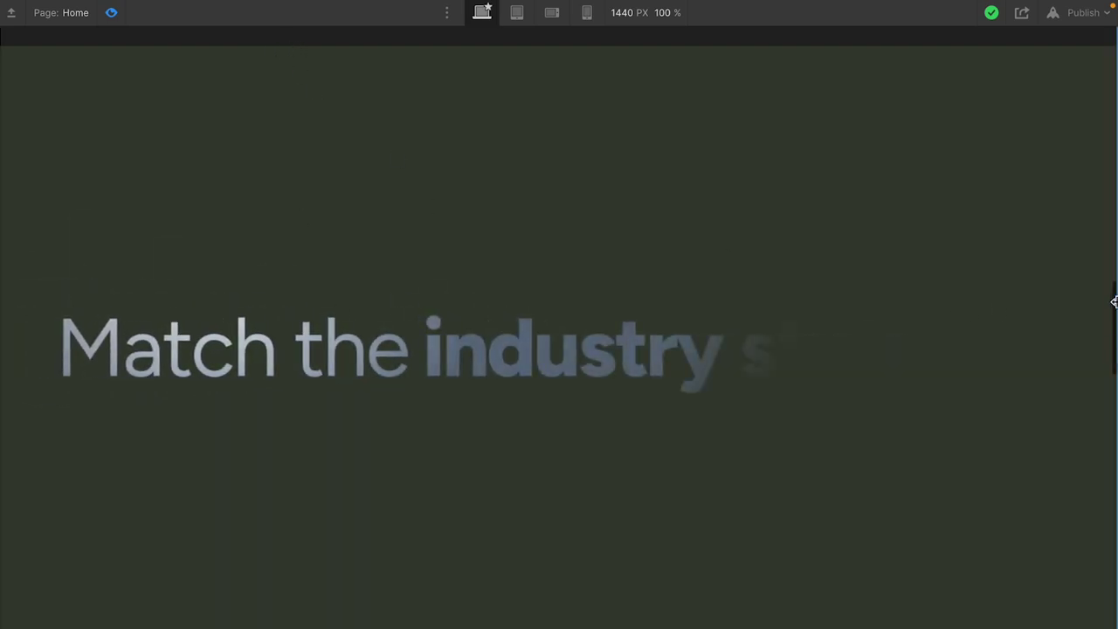
Scroll the preview down through the dark section and back up, then exit preview
scroll(935, 284, "down", 4)
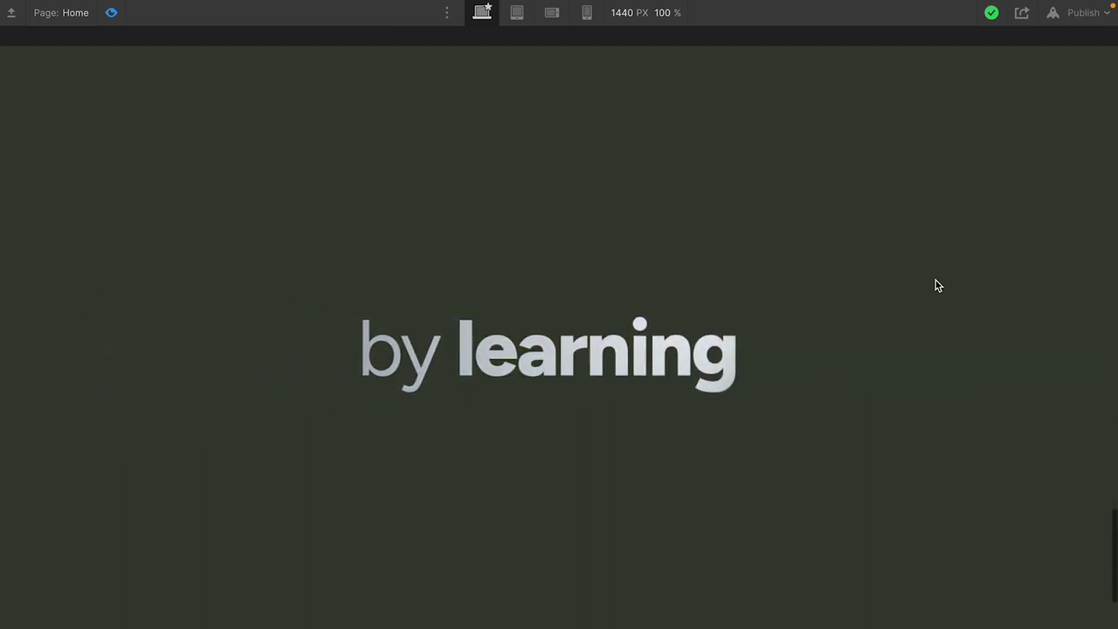
scroll(937, 286, "down", 4)
scroll(937, 286, "down", 5)
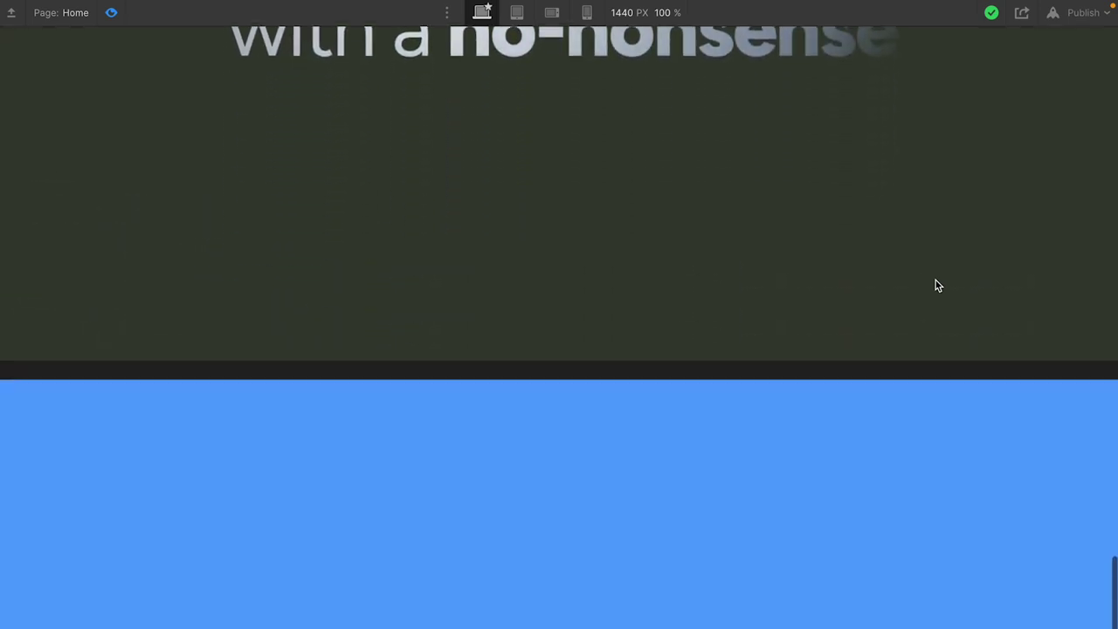
scroll(721, 212, "down", 3)
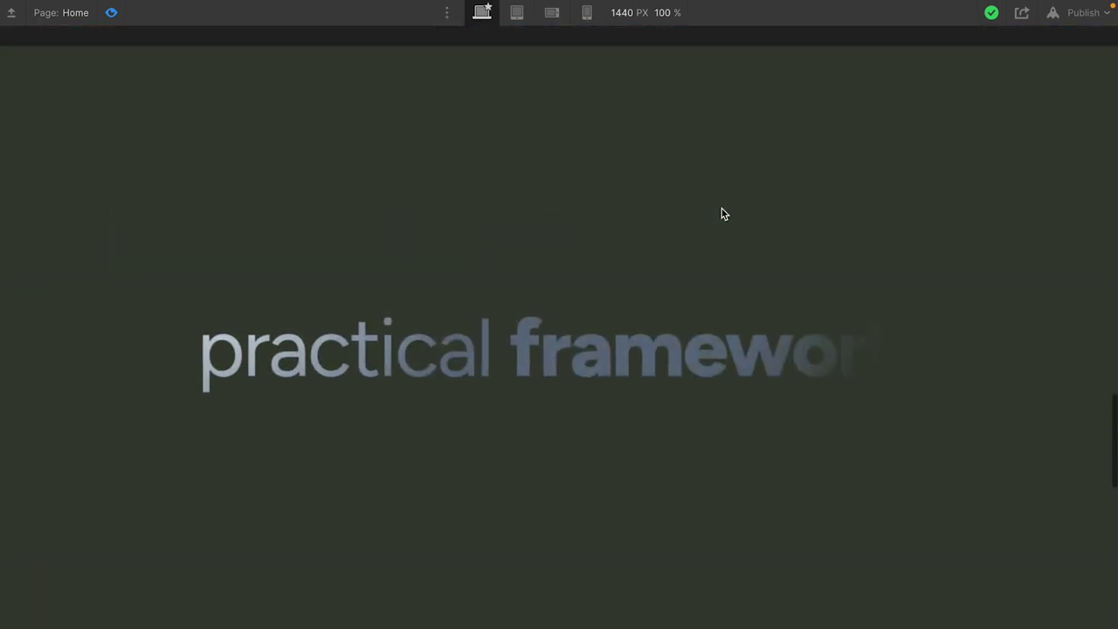
scroll(721, 213, "down", 4)
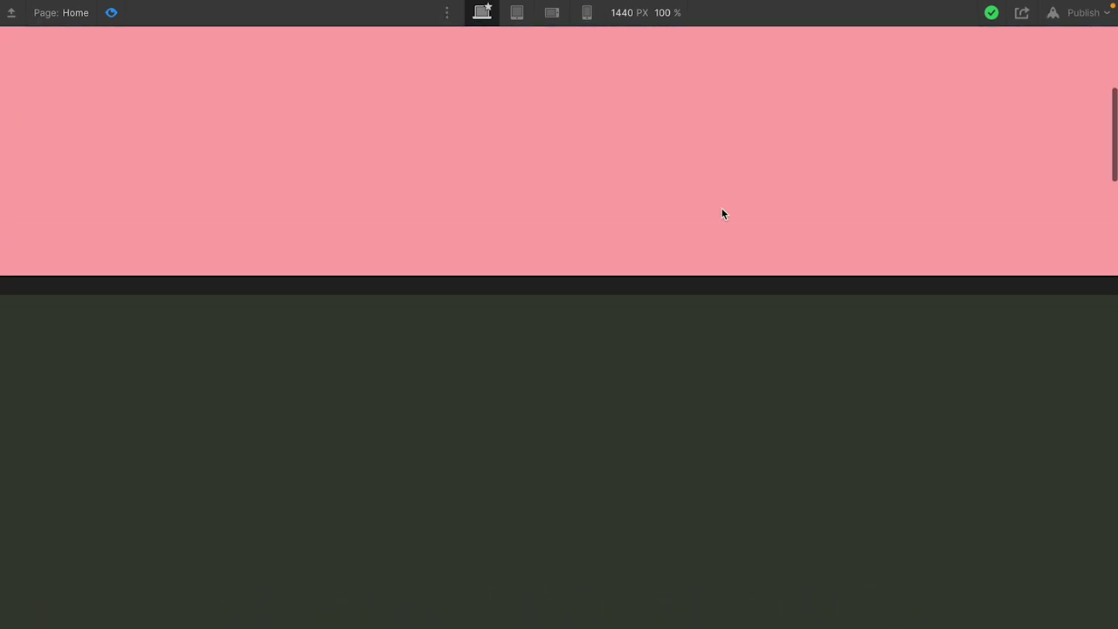
scroll(721, 214, "up", 3)
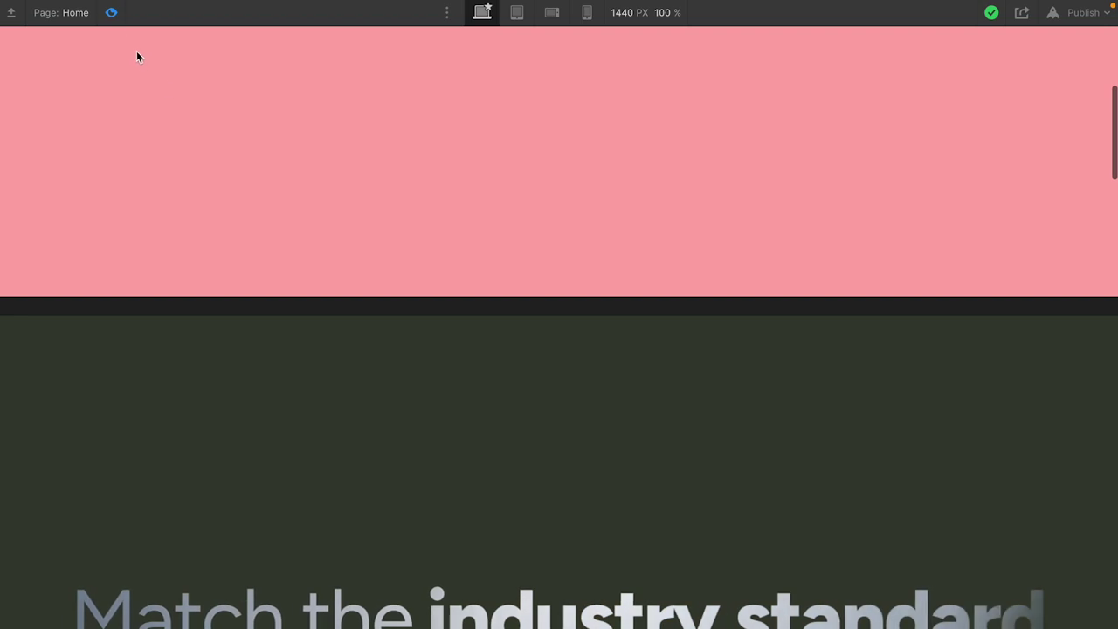
left_click(111, 12)
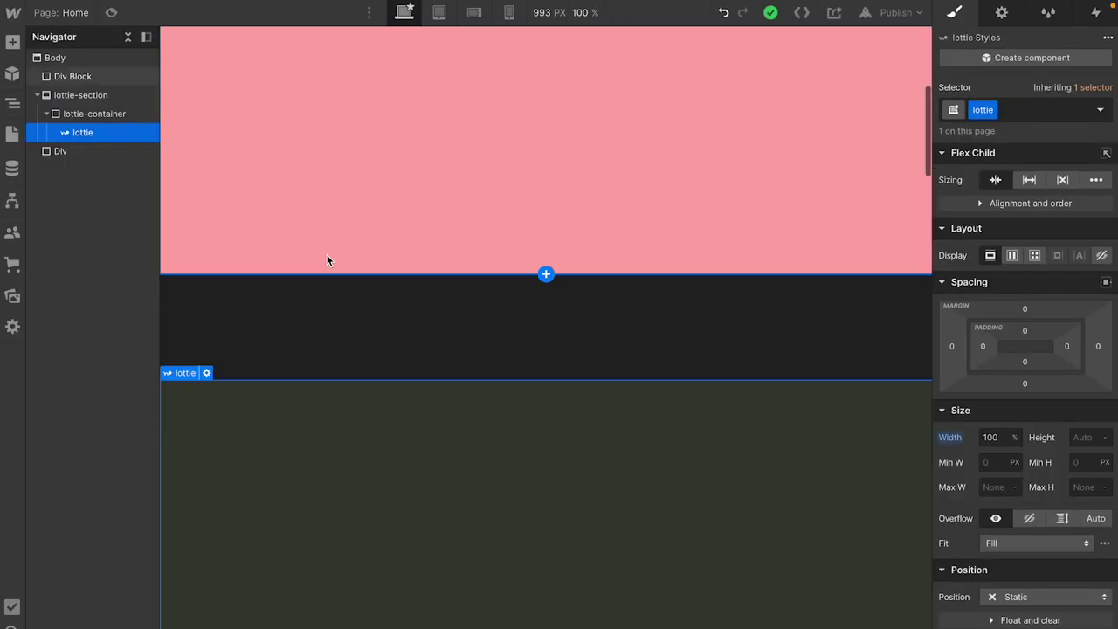
Add a 'While scrolling in view' trigger to lottie-section that plays a new scroll animation
left_click(78, 96)
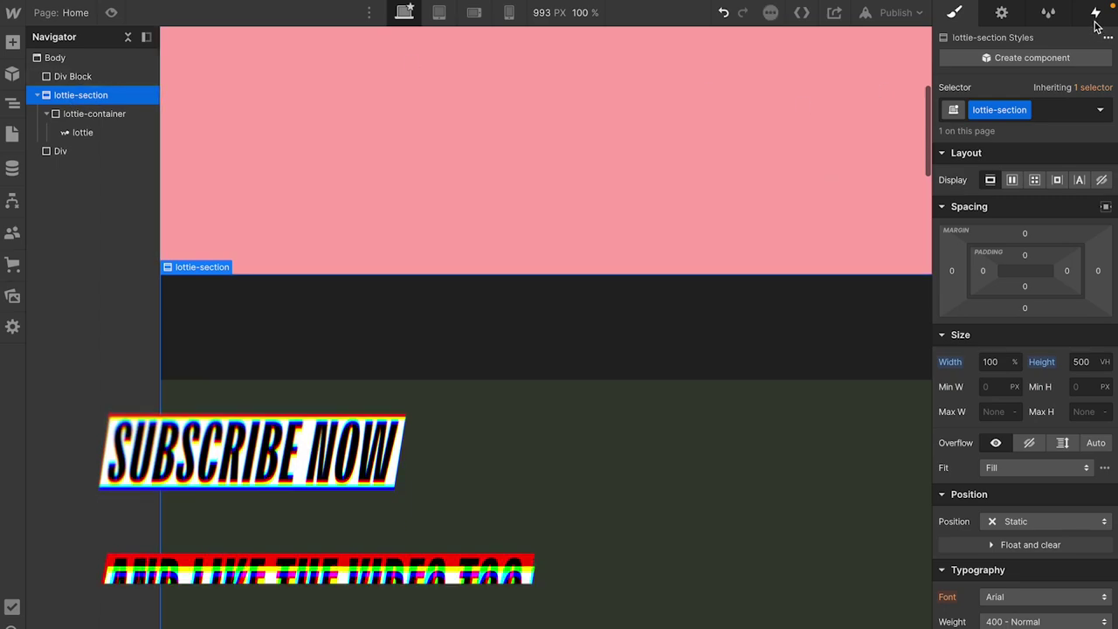
left_click(1095, 12)
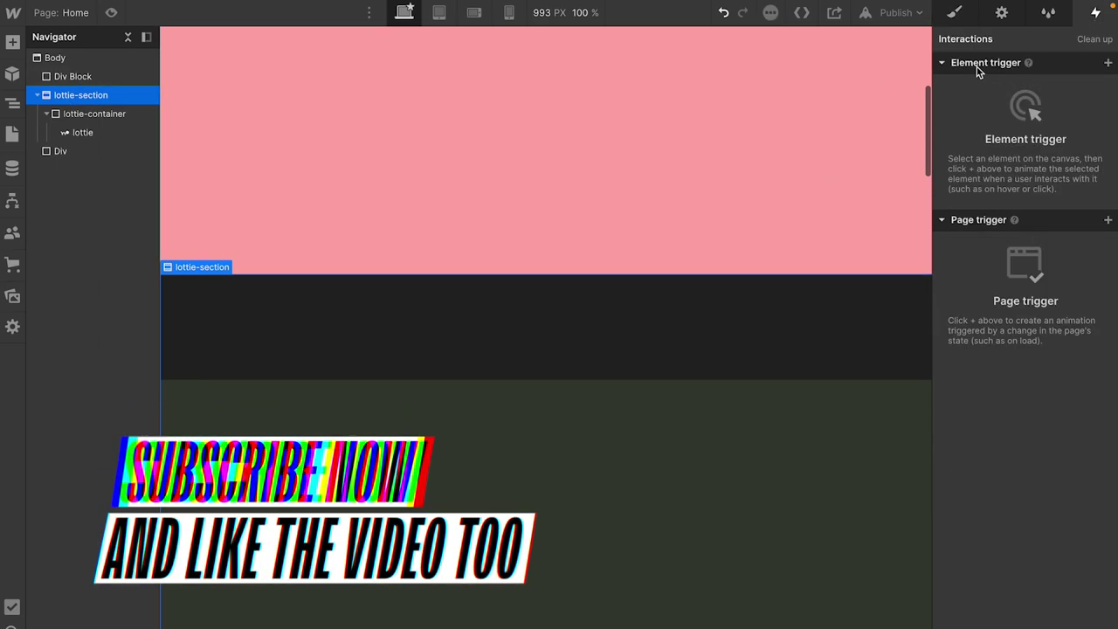
left_click(1107, 63)
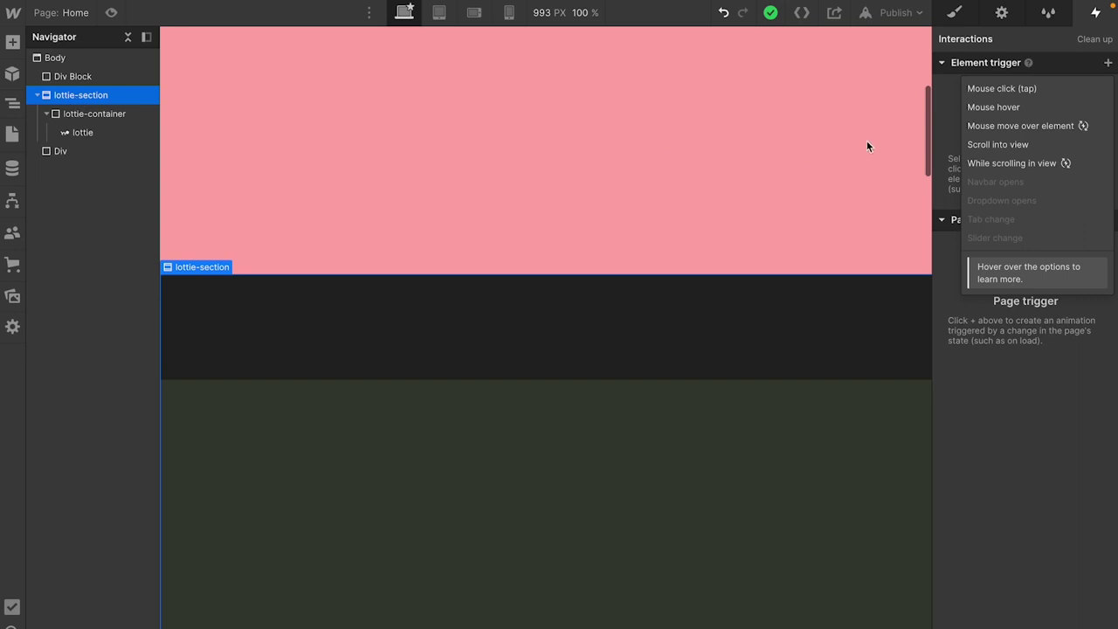
left_click(1017, 163)
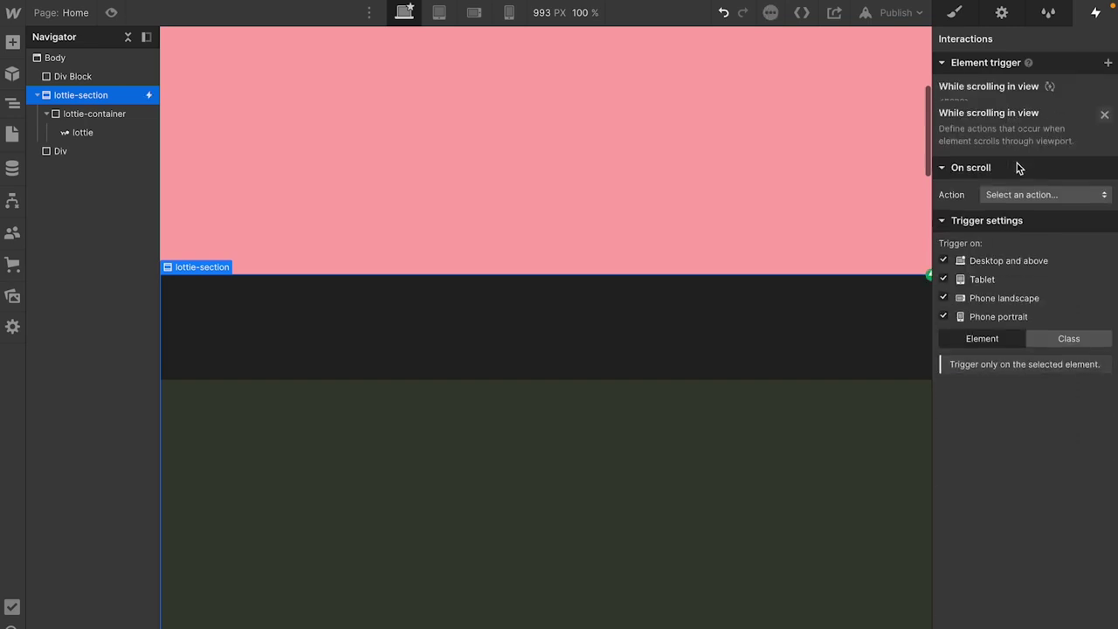
left_click(1043, 147)
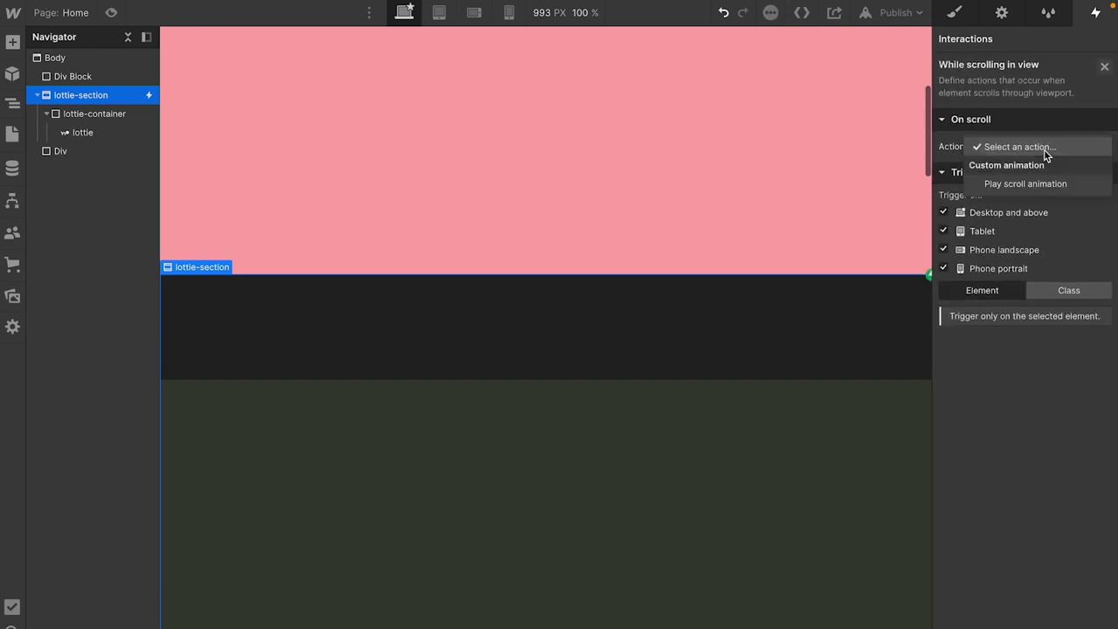
left_click(1035, 184)
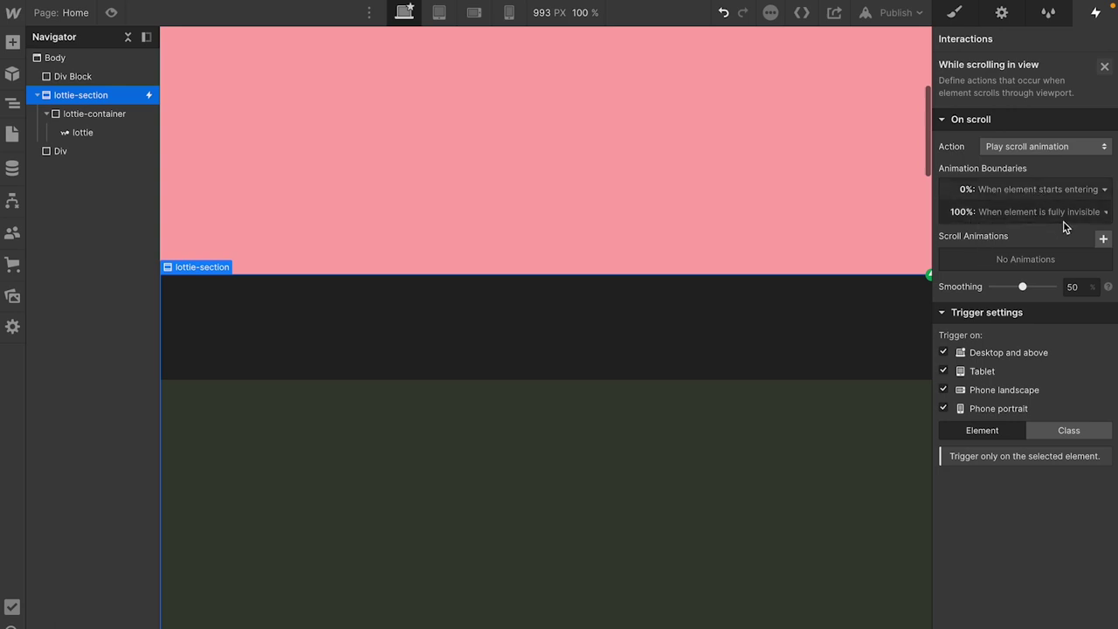
left_click(1102, 239)
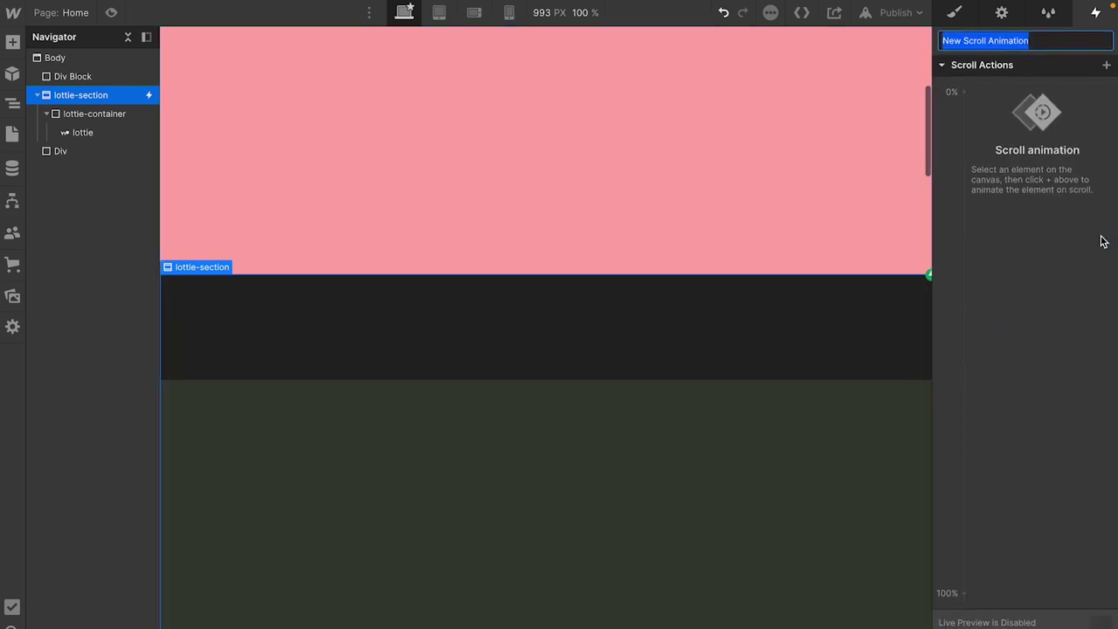
Name the scroll animation 'Lottie Animation' and target the lottie element for a new scroll action
type("Lotti")
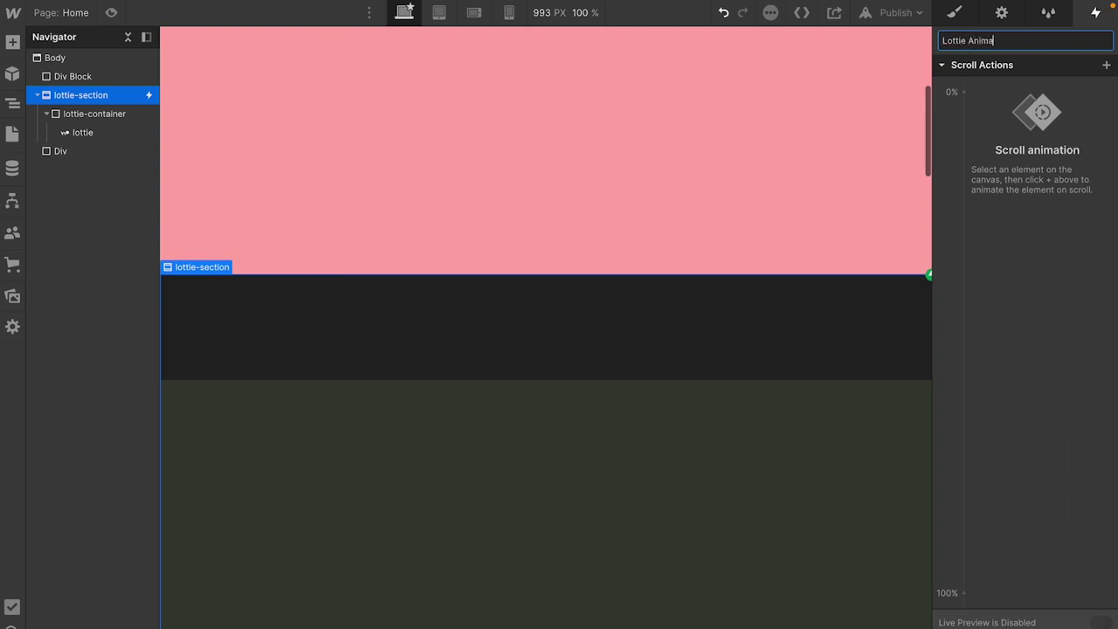
key("Return")
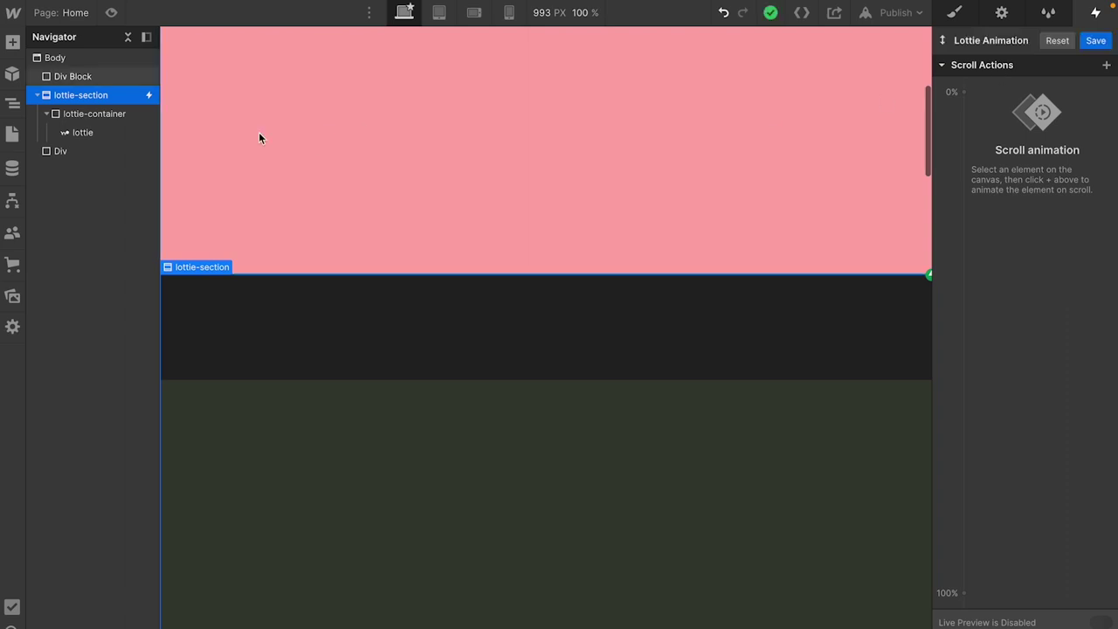
left_click(76, 135)
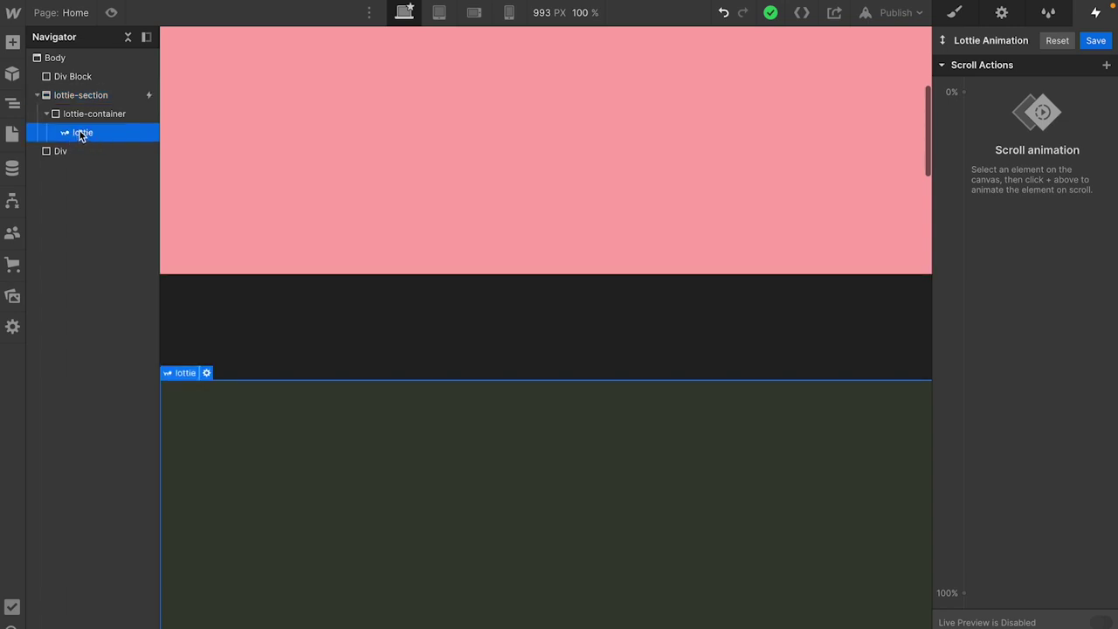
left_click(1107, 66)
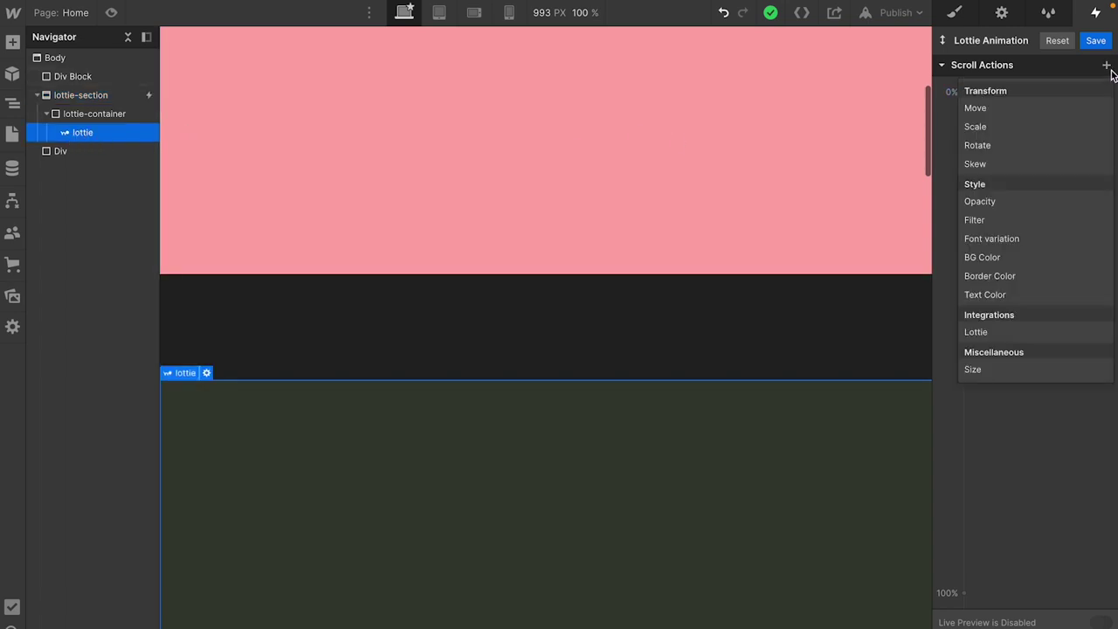
Add a Lottie action and set its 100% keyframe to 100% Lottie progress
left_click(996, 333)
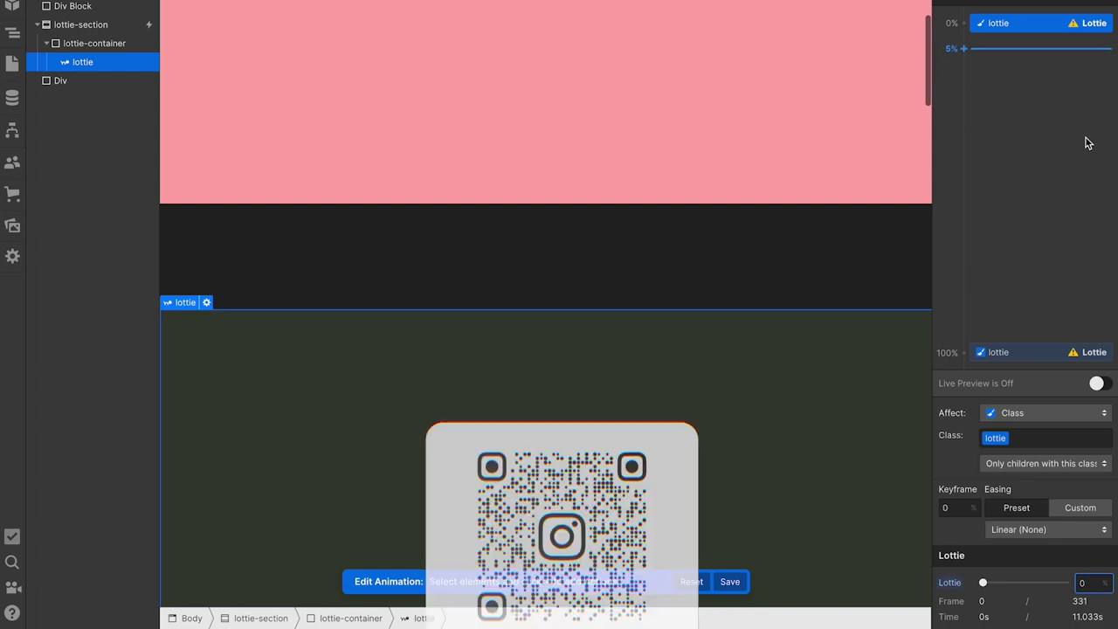
left_click(1026, 353)
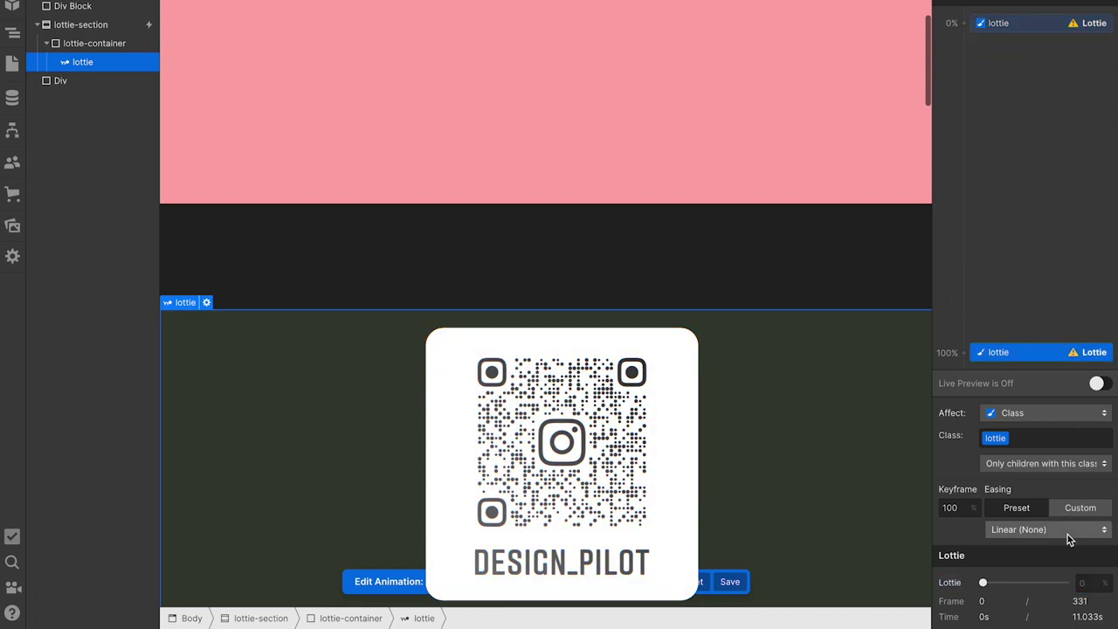
type("100%")
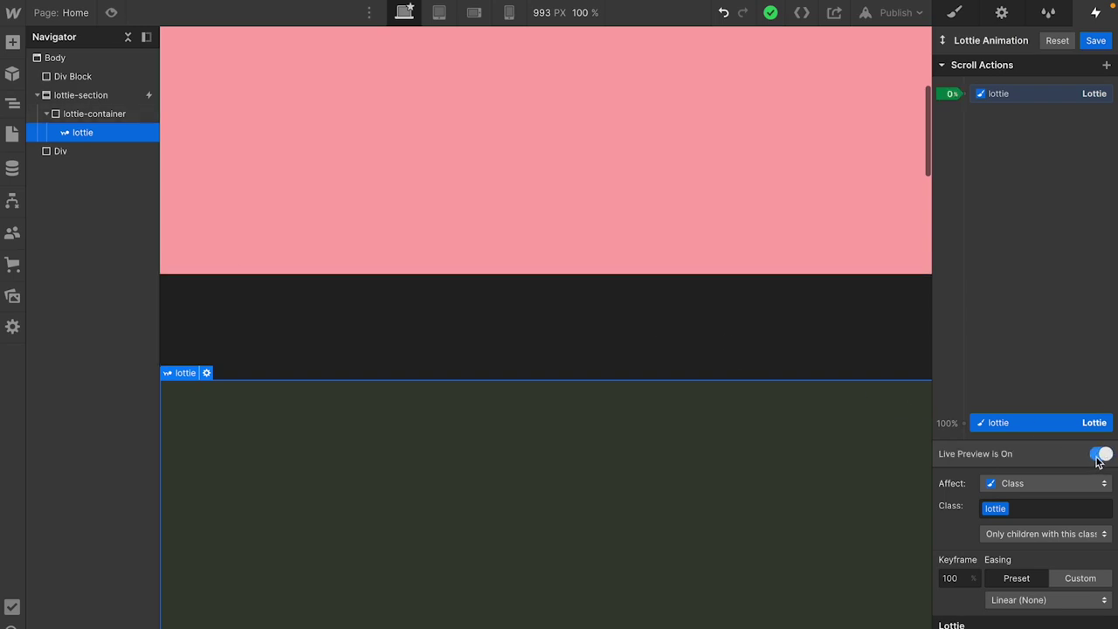
scroll(729, 334, "up", 5)
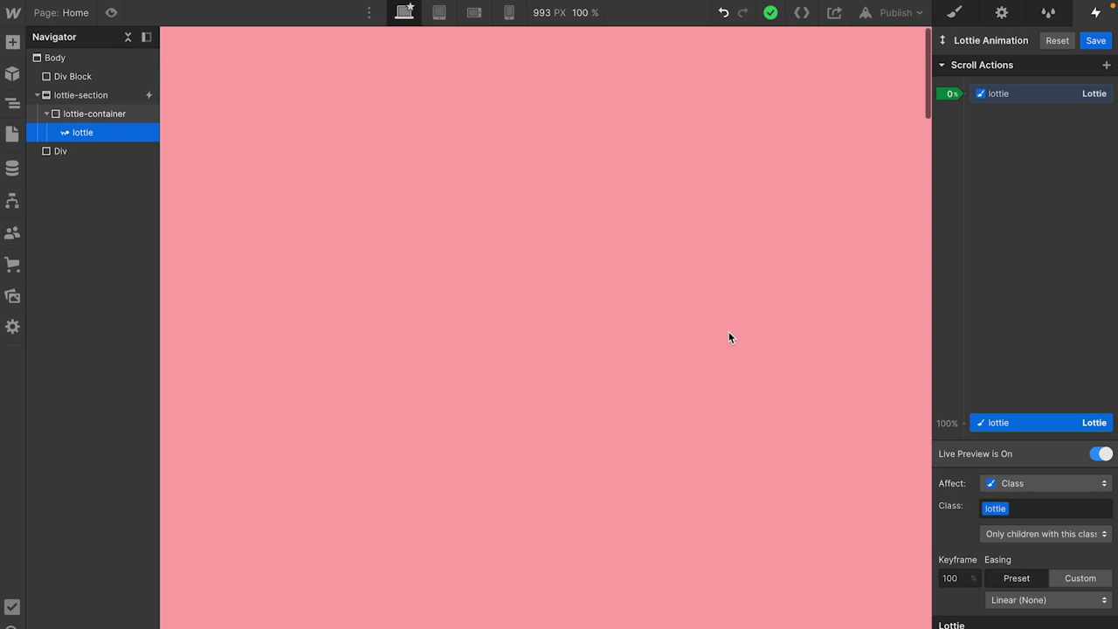
Preview and scroll up and down to watch 'Match the industry standard' animate in the dark section
left_click(111, 13)
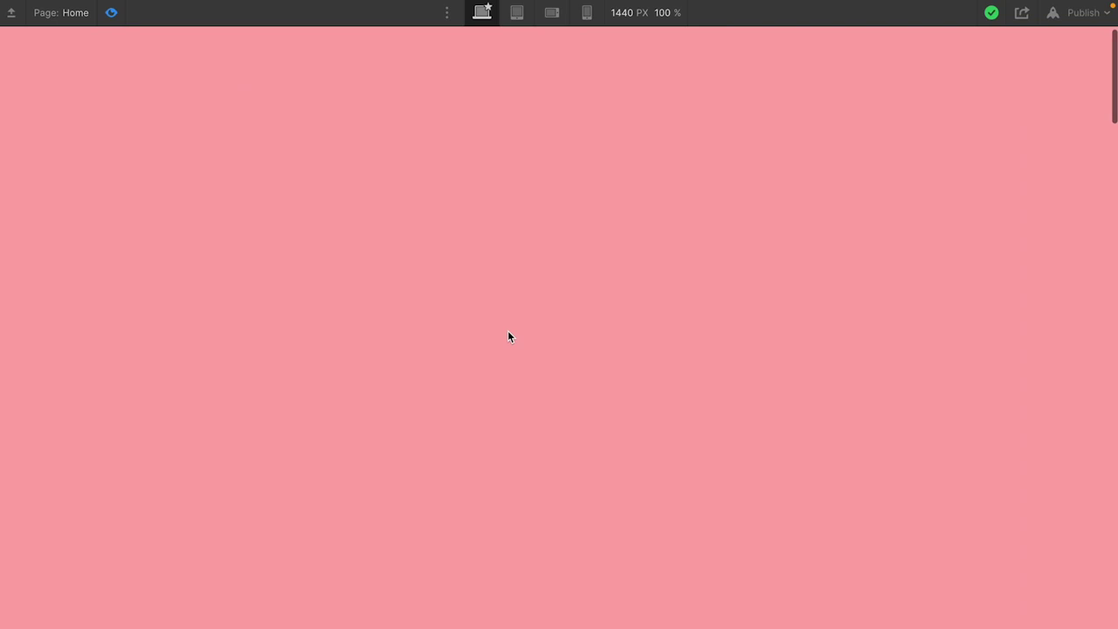
scroll(509, 337, "down", 5)
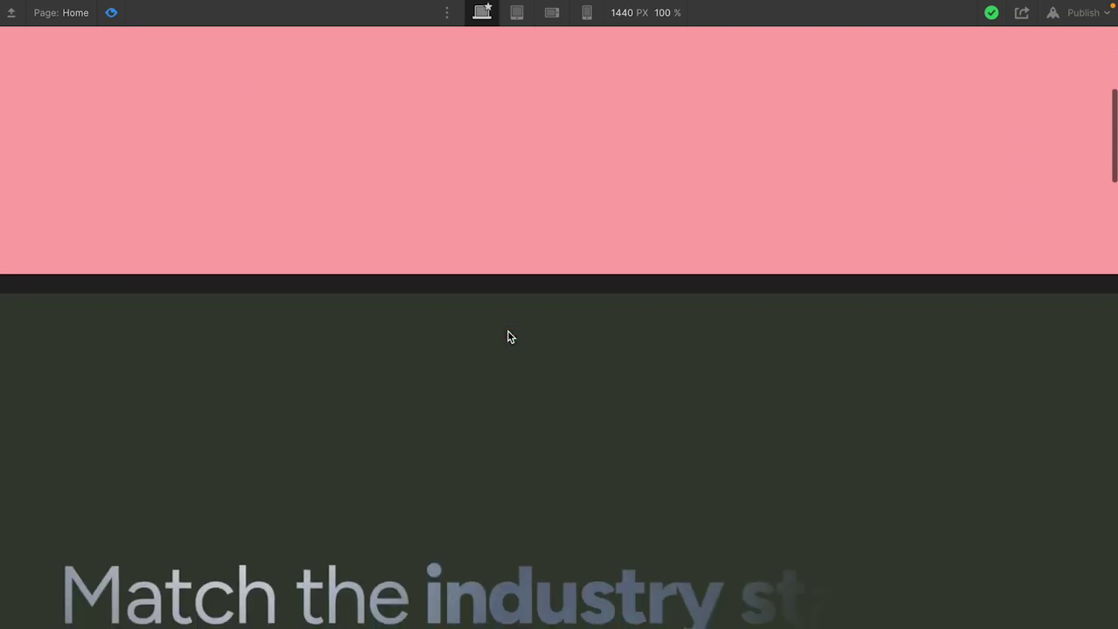
scroll(511, 337, "down", 2)
scroll(300, 453, "down", 3)
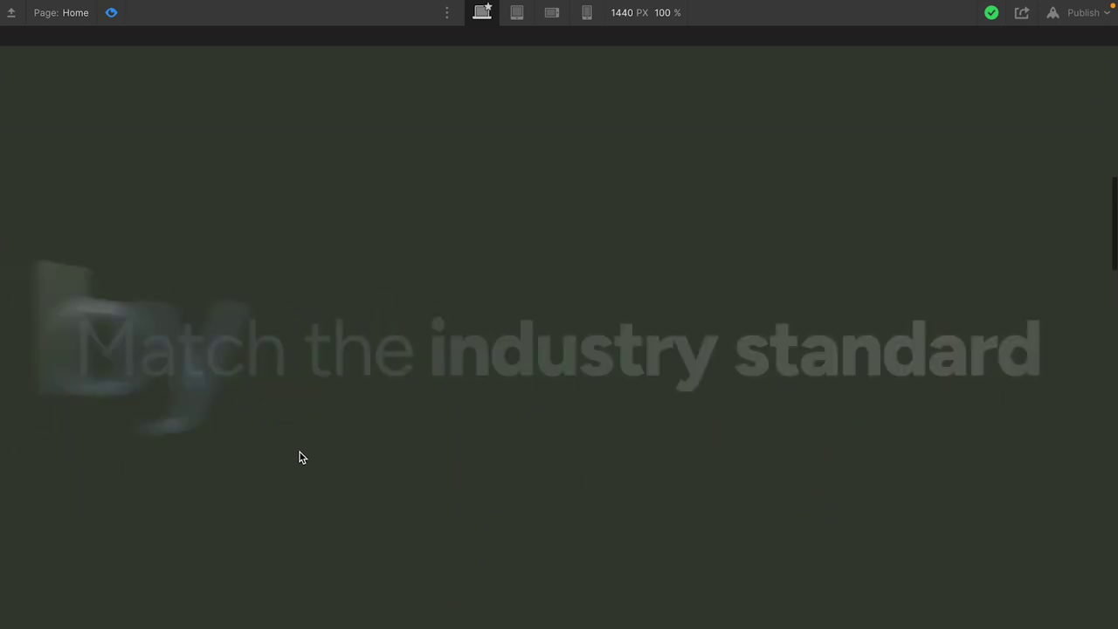
scroll(299, 458, "up", 5)
scroll(300, 457, "up", 2)
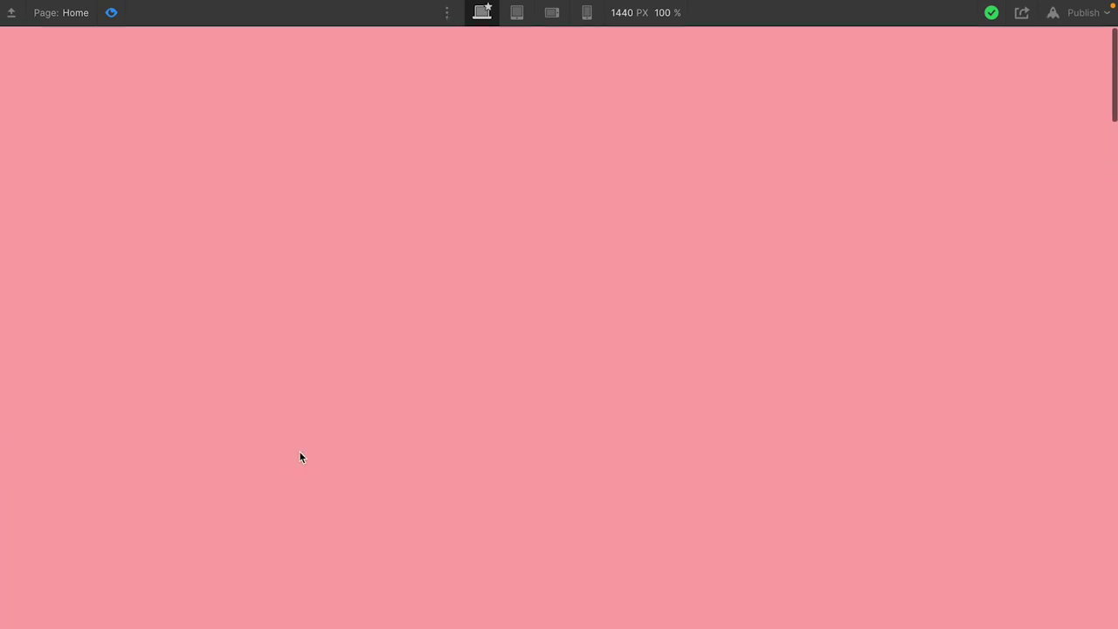
scroll(299, 456, "down", 5)
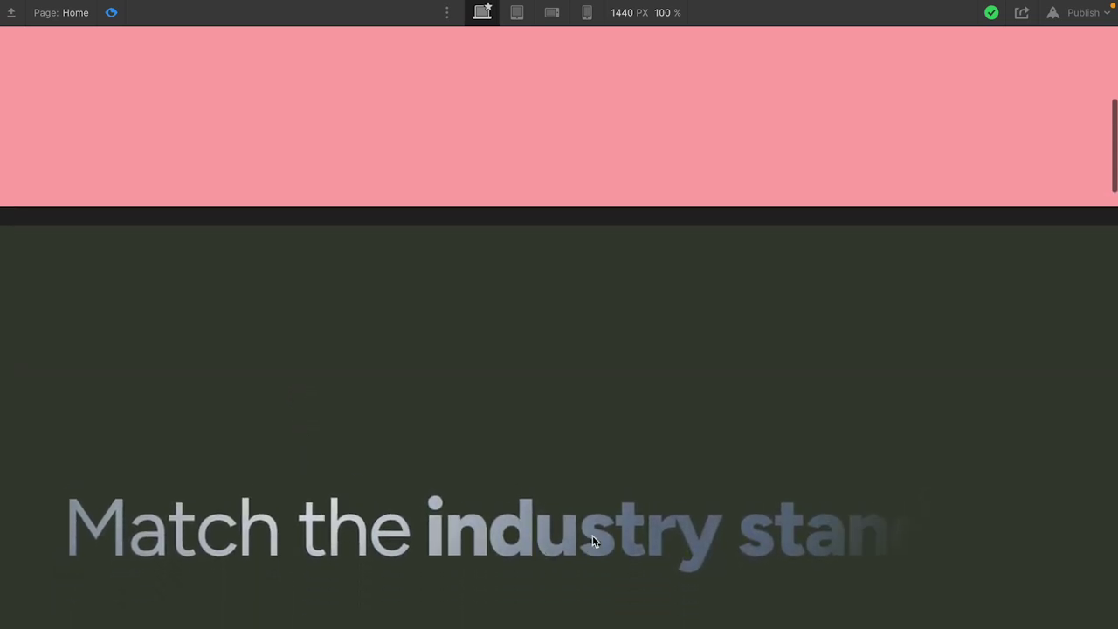
scroll(559, 442, "up", 3)
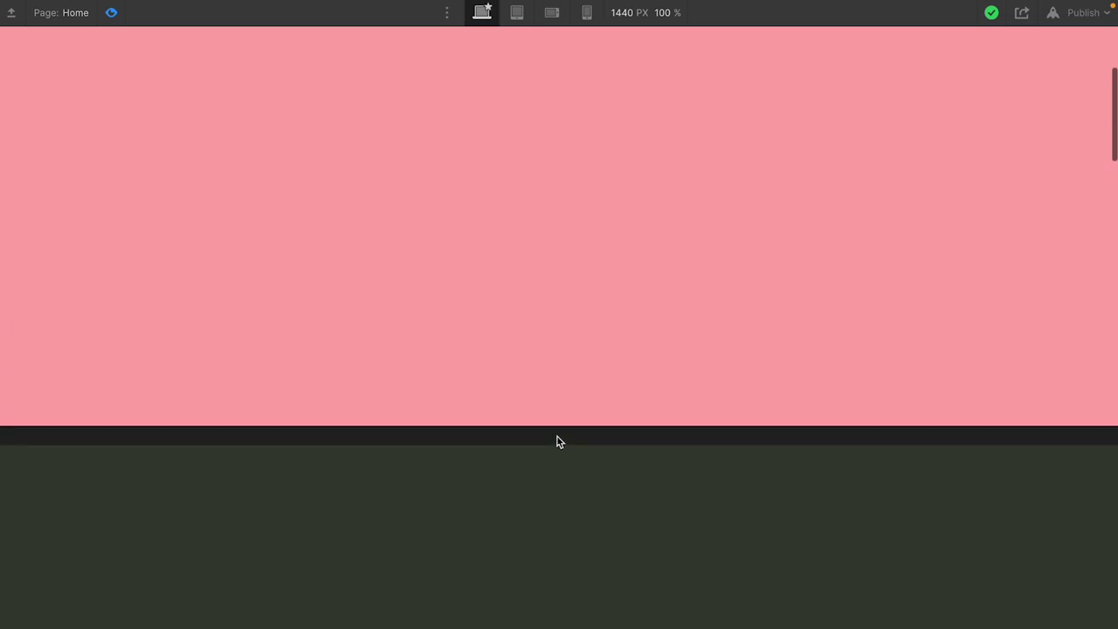
scroll(559, 442, "down", 3)
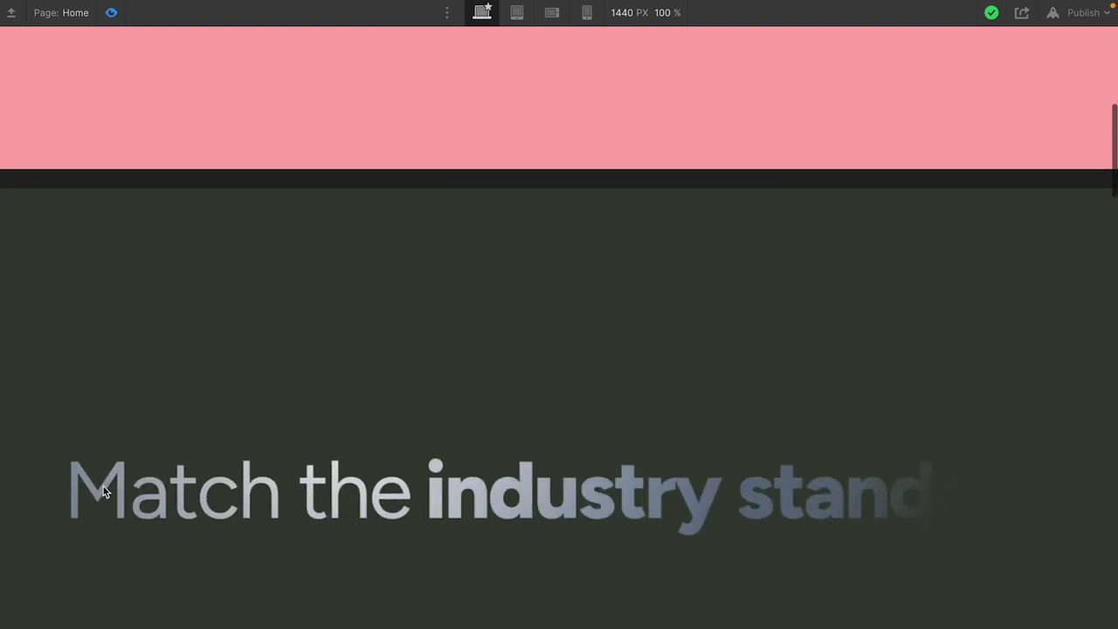
scroll(631, 502, "up", 3)
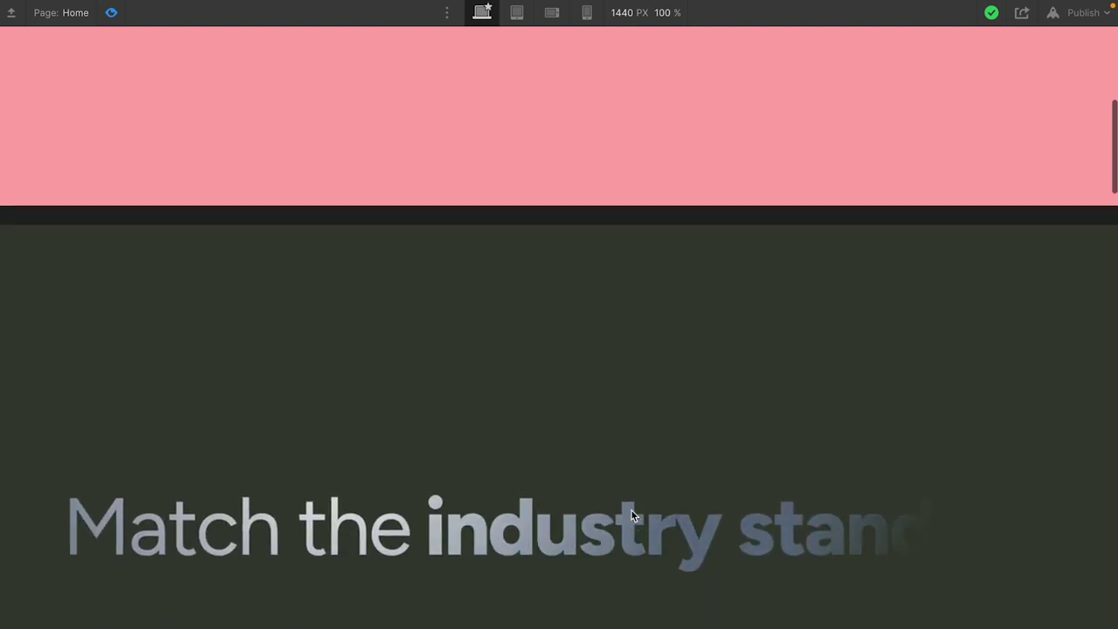
Drag the lottie's starting scroll keyframe from 0% to 8% and preview again
left_click(111, 13)
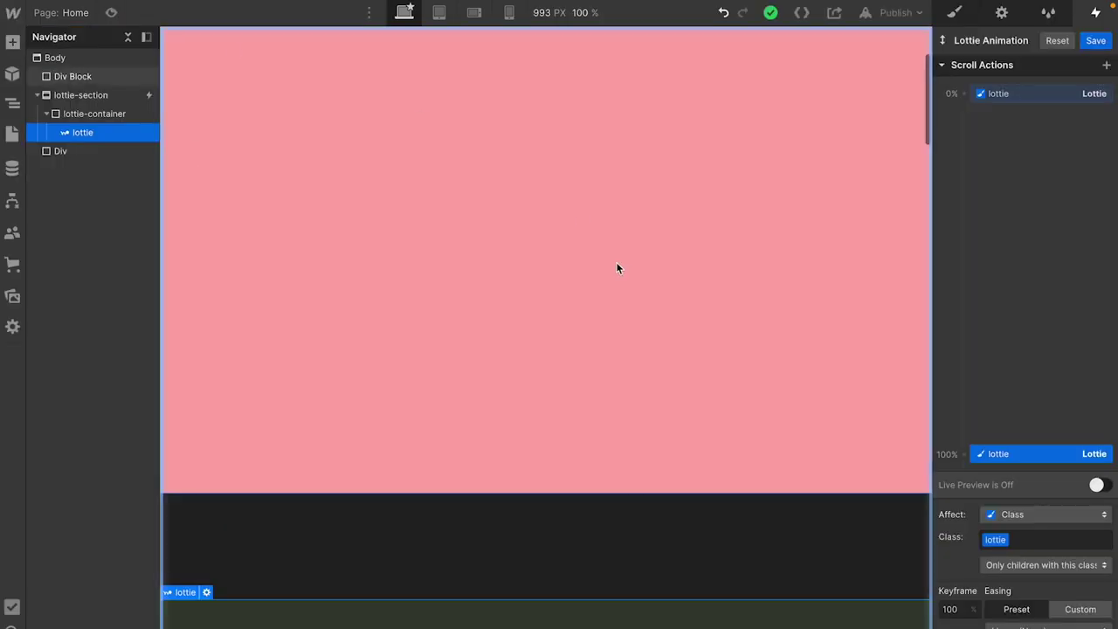
scroll(712, 428, "down", 3)
left_click(1020, 93)
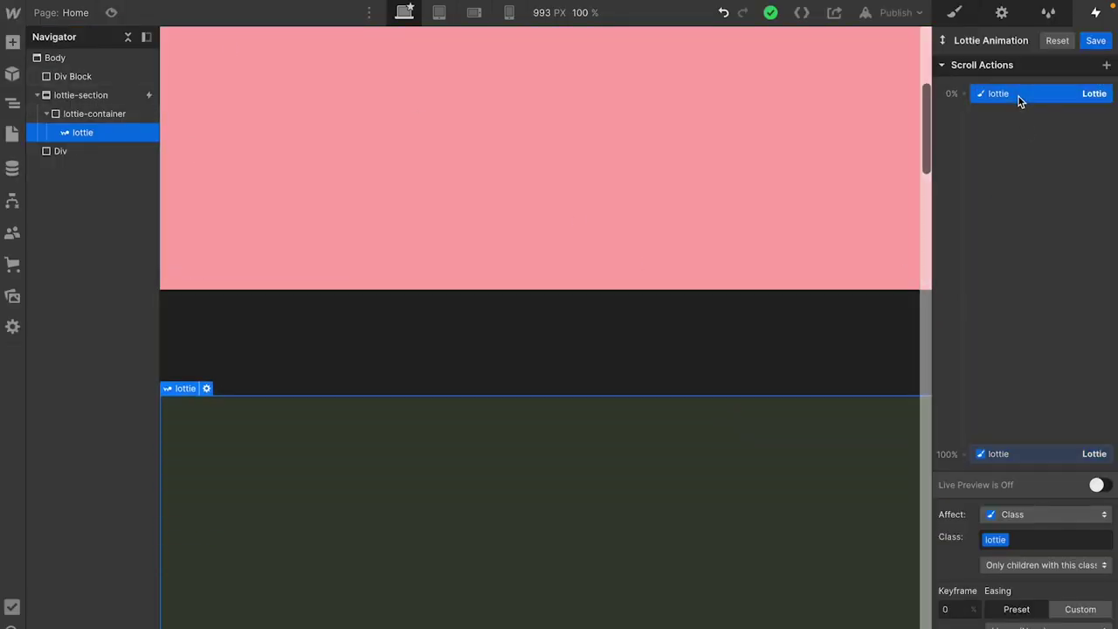
left_click_drag(998, 95, 1002, 122)
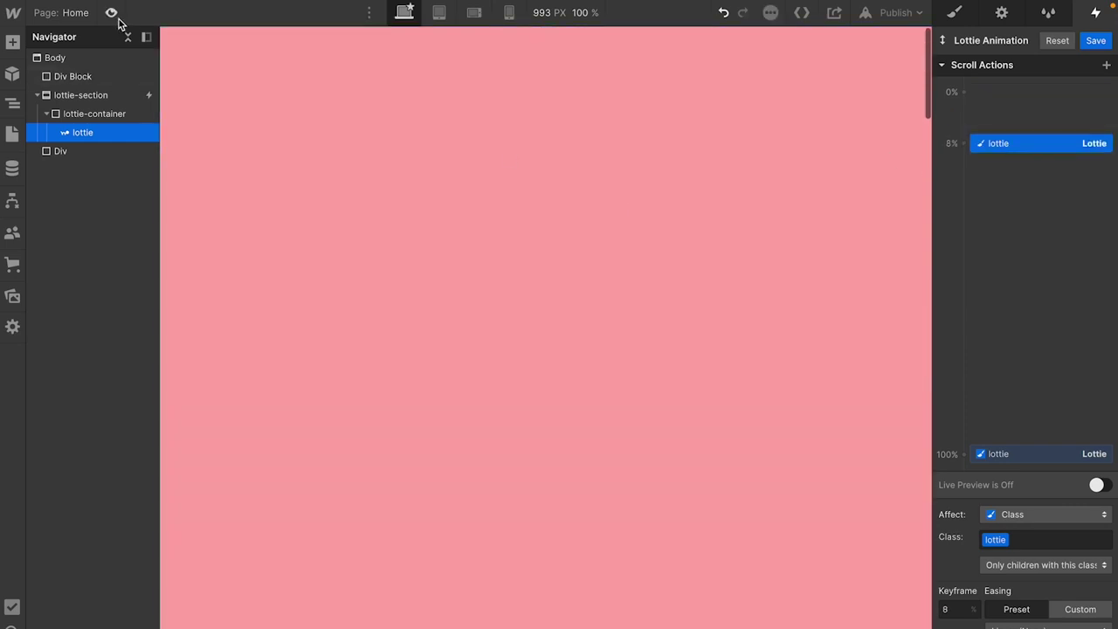
left_click(111, 13)
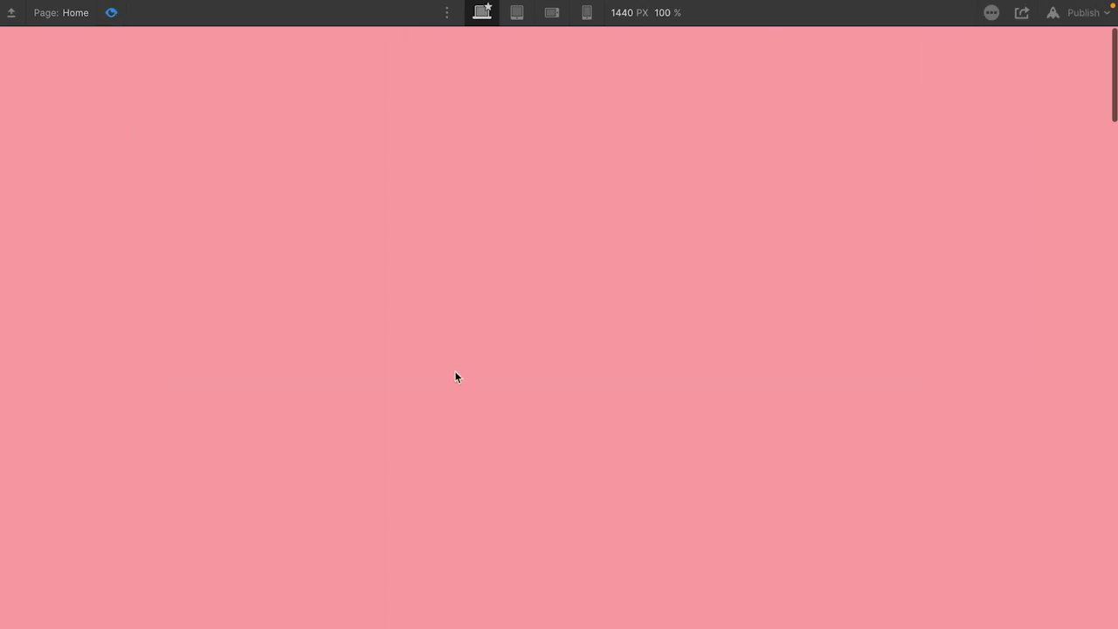
Scroll the preview down and up to test the animation with the 8% start
scroll(455, 377, "down", 5)
scroll(455, 377, "up", 2)
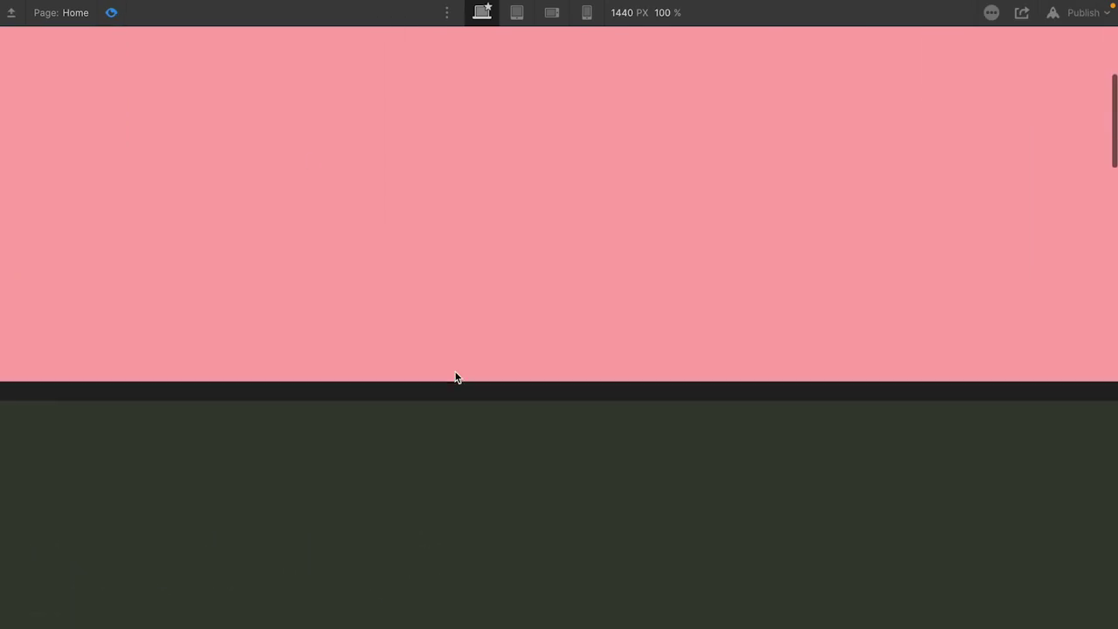
scroll(456, 376, "down", 2)
scroll(455, 377, "down", 1)
scroll(455, 376, "down", 1)
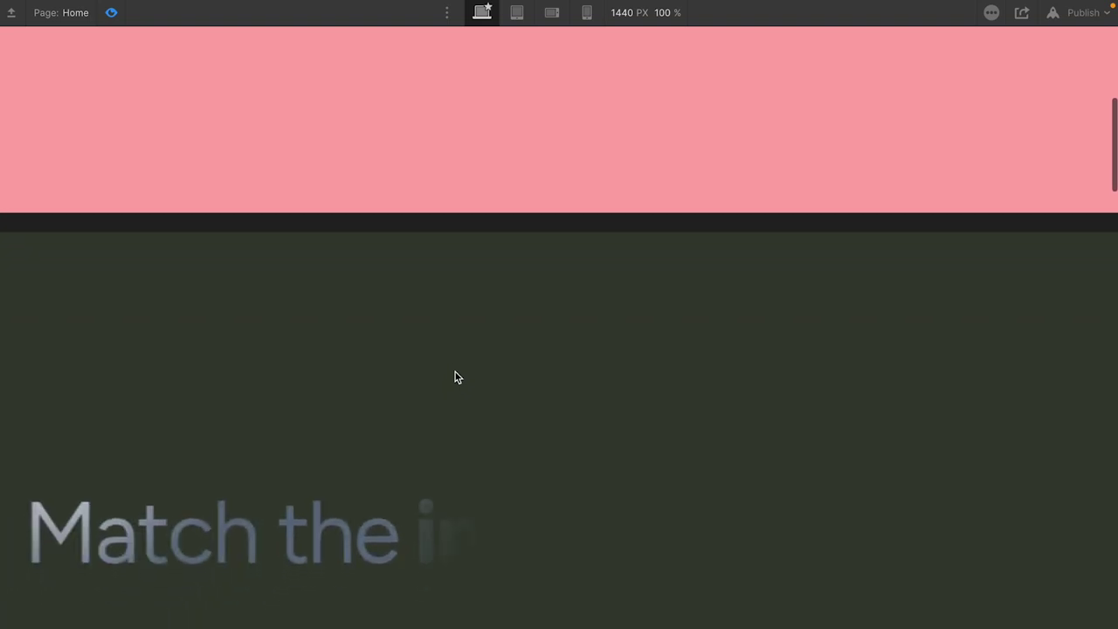
scroll(456, 376, "down", 3)
scroll(455, 377, "up", 3)
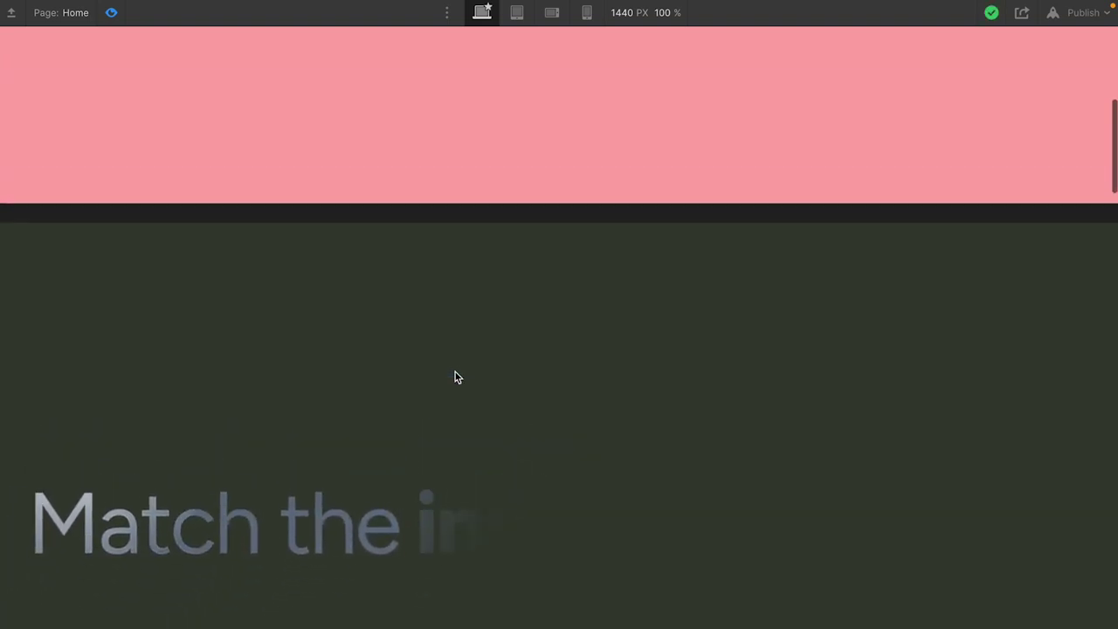
Move the starting lottie keyframe from 8% to 10% and preview the page again
left_click(111, 13)
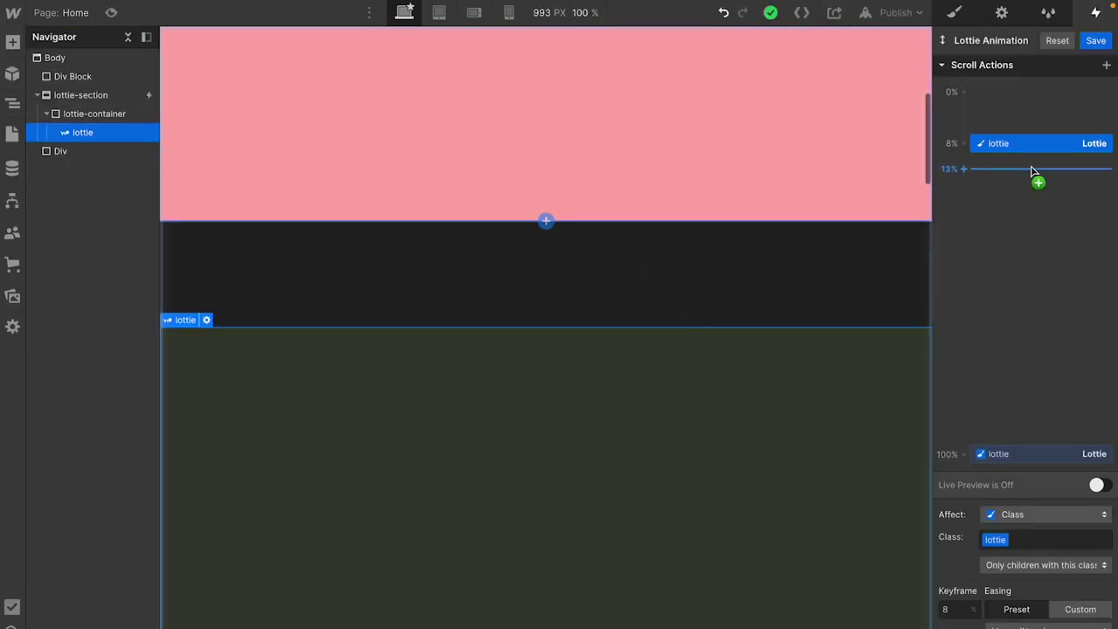
left_click_drag(1018, 146, 1020, 162)
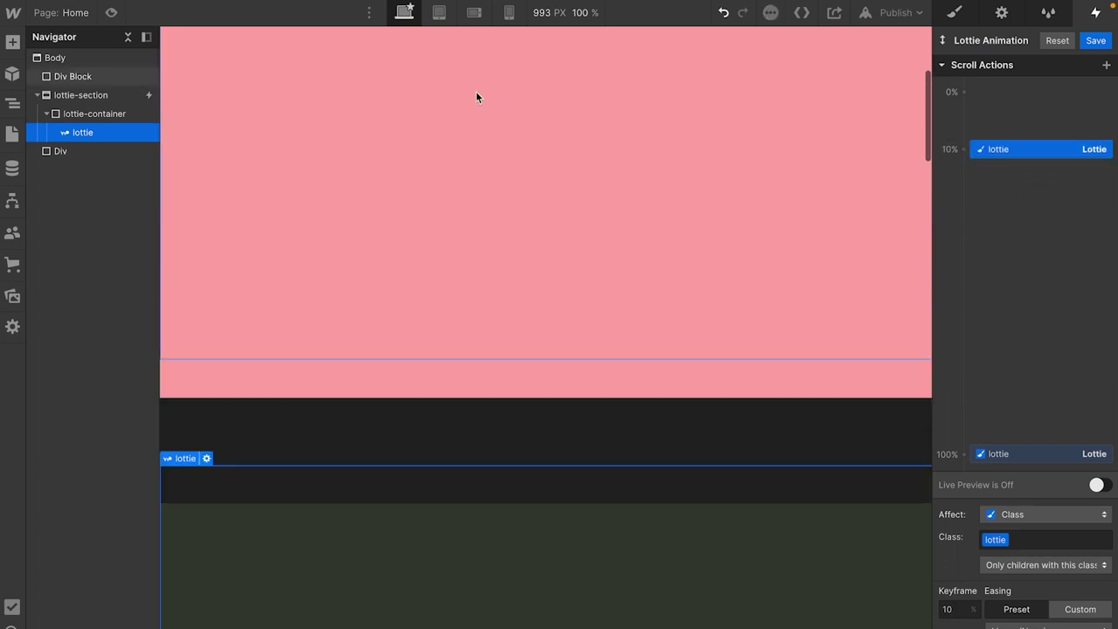
left_click(111, 12)
scroll(461, 443, "down", 5)
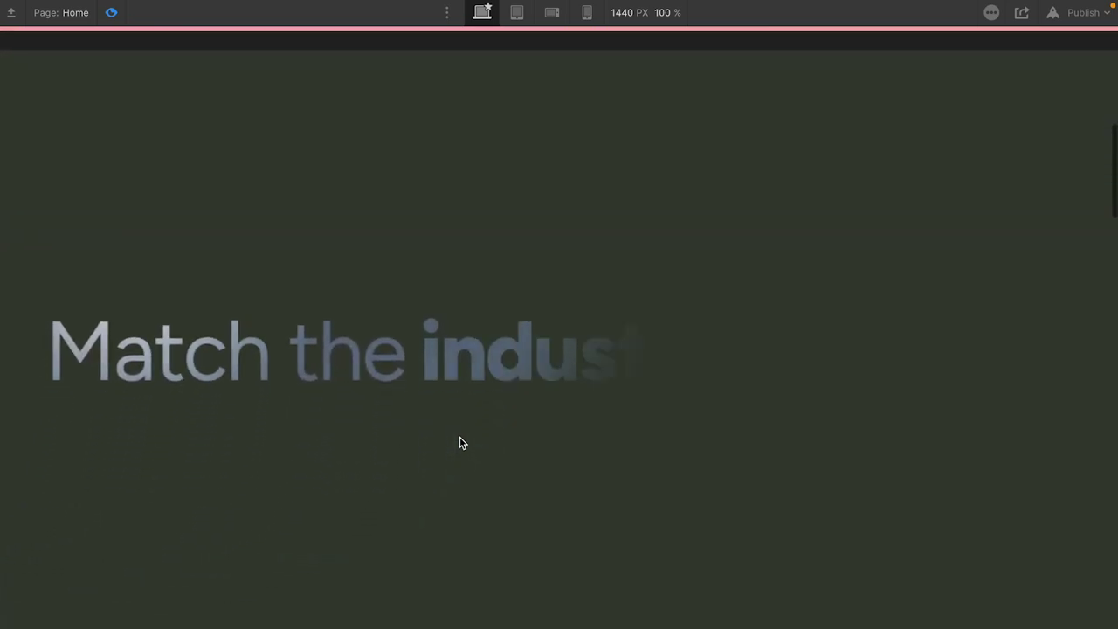
scroll(461, 443, "up", 3)
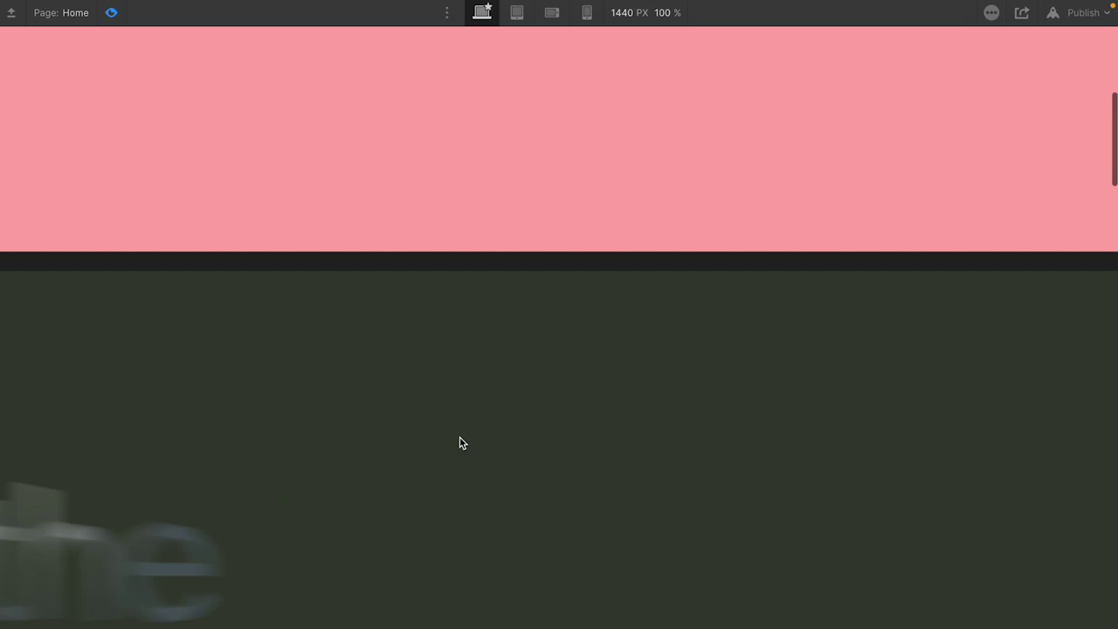
scroll(461, 443, "down", 3)
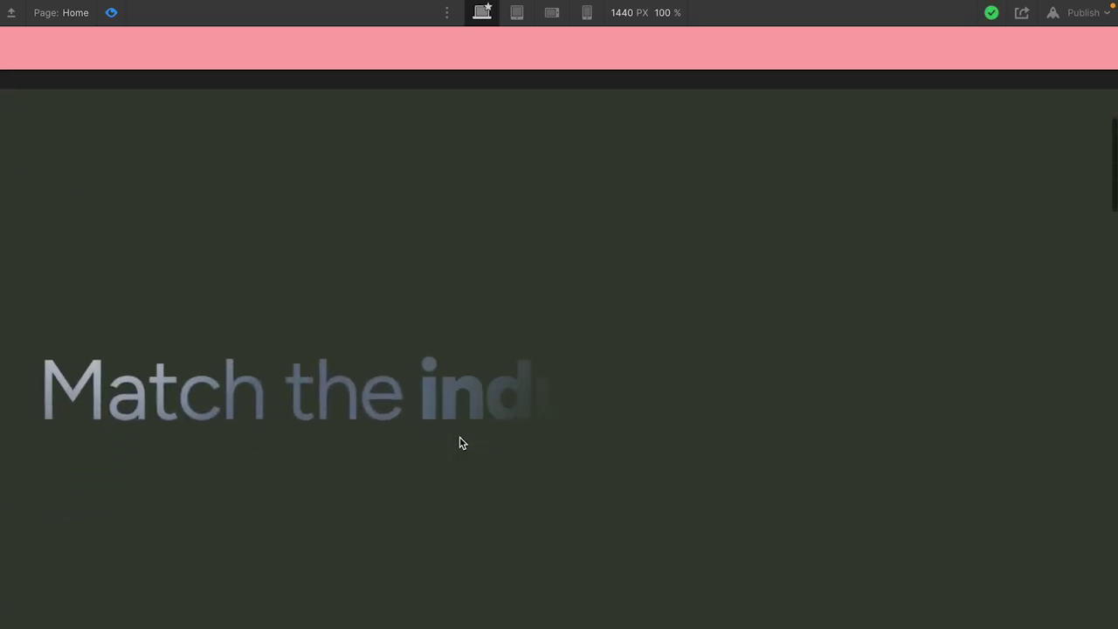
scroll(461, 443, "down", 5)
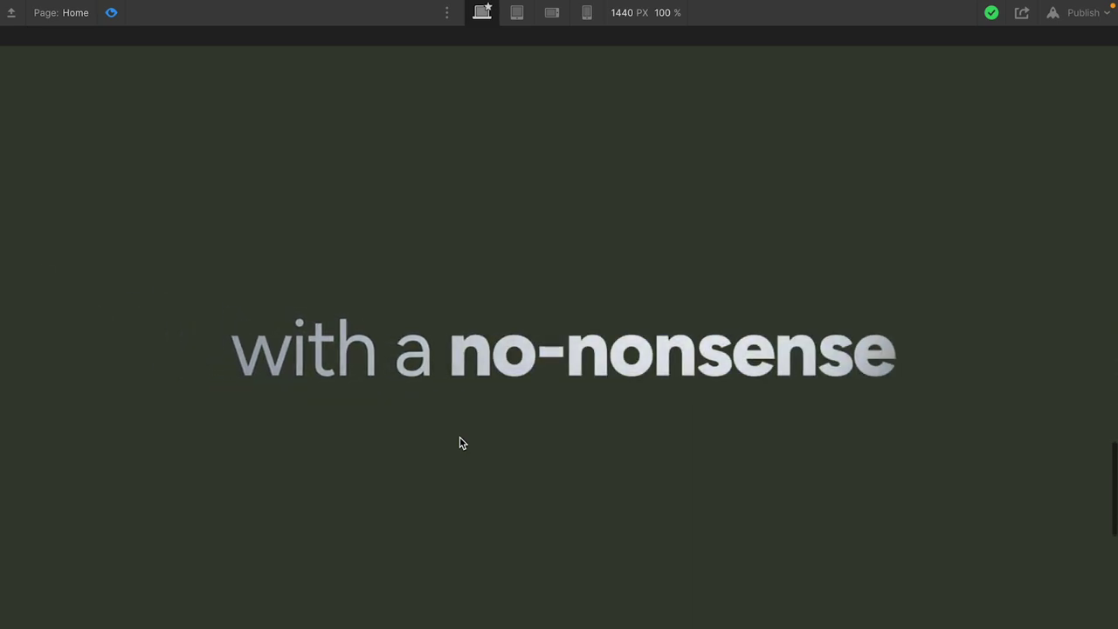
scroll(461, 443, "down", 3)
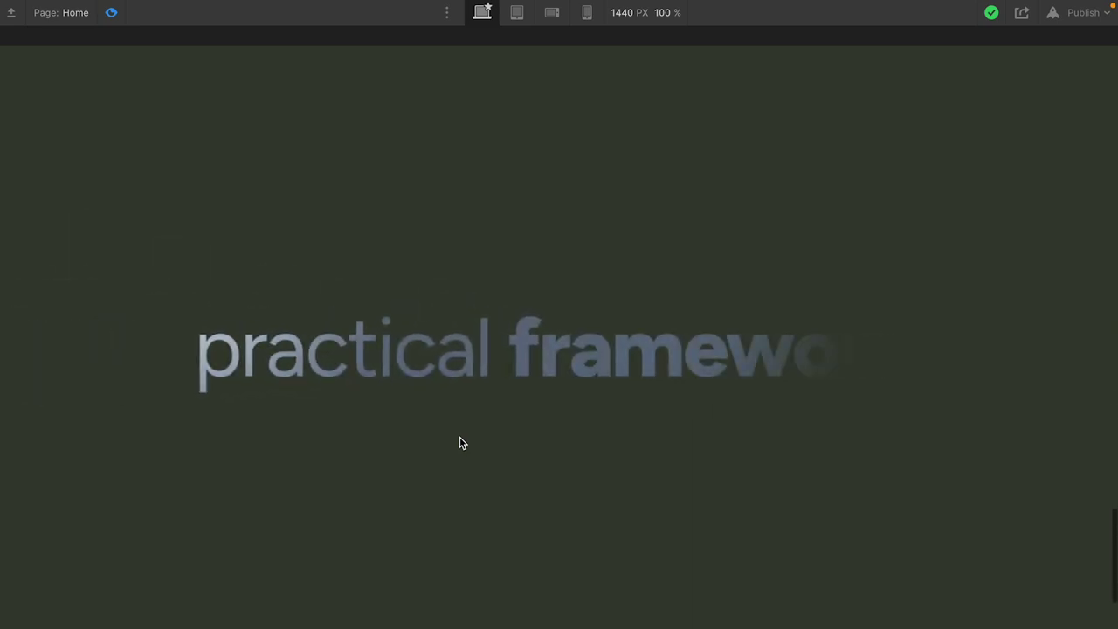
scroll(461, 443, "down", 3)
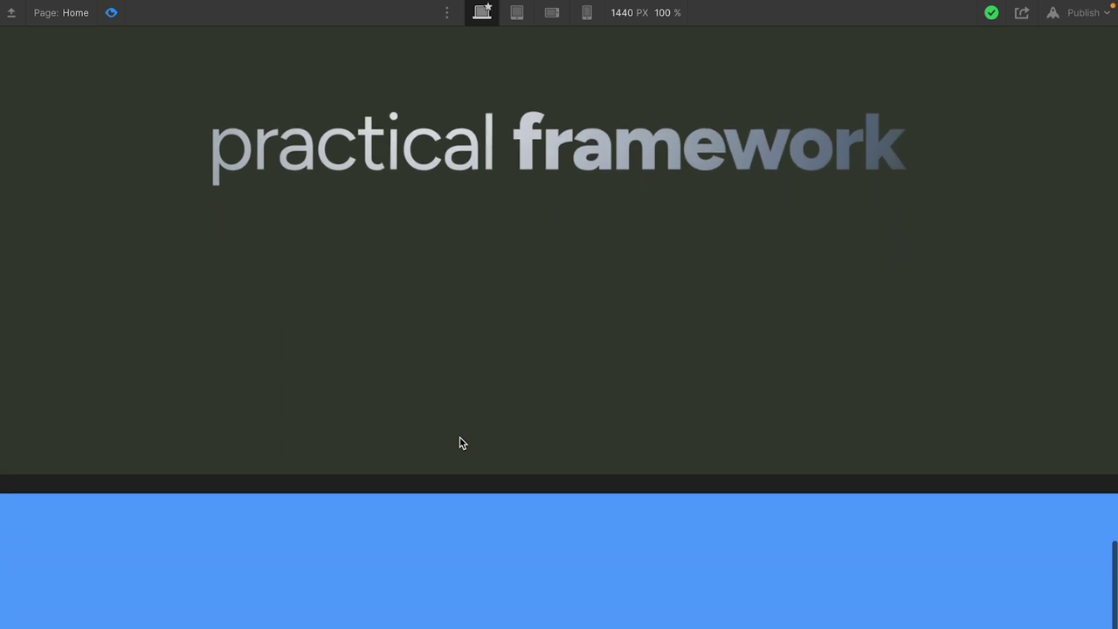
scroll(461, 443, "up", 3)
scroll(461, 443, "down", 2)
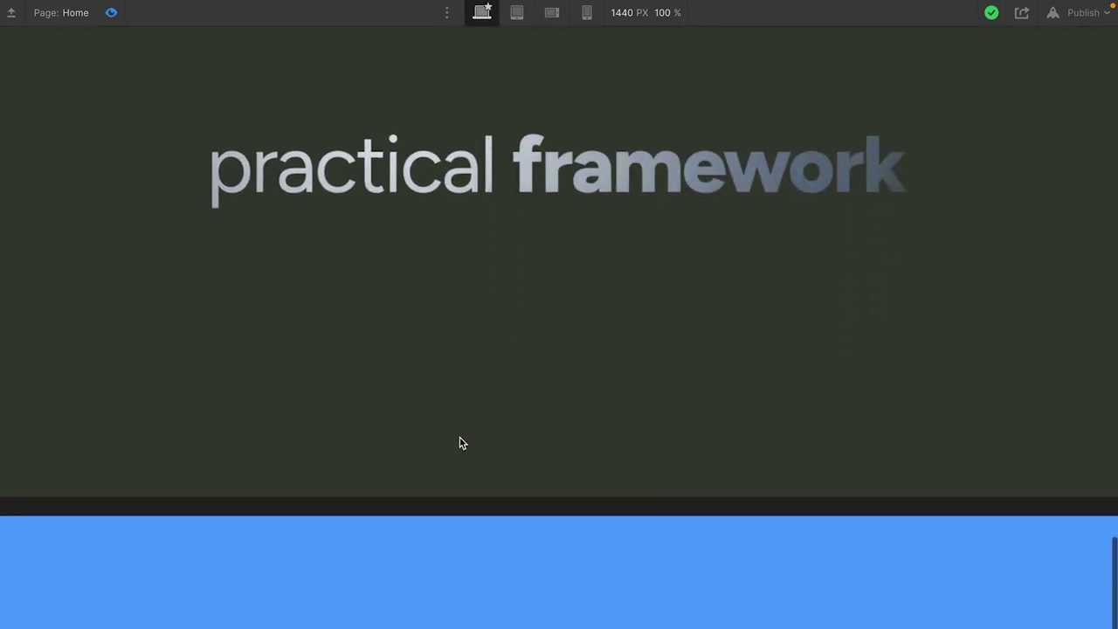
scroll(461, 443, "down", 5)
scroll(462, 442, "up", 5)
Move the end keyframe from 100% to 92% and the start keyframe from 10% to 8%, then preview
left_click(111, 10)
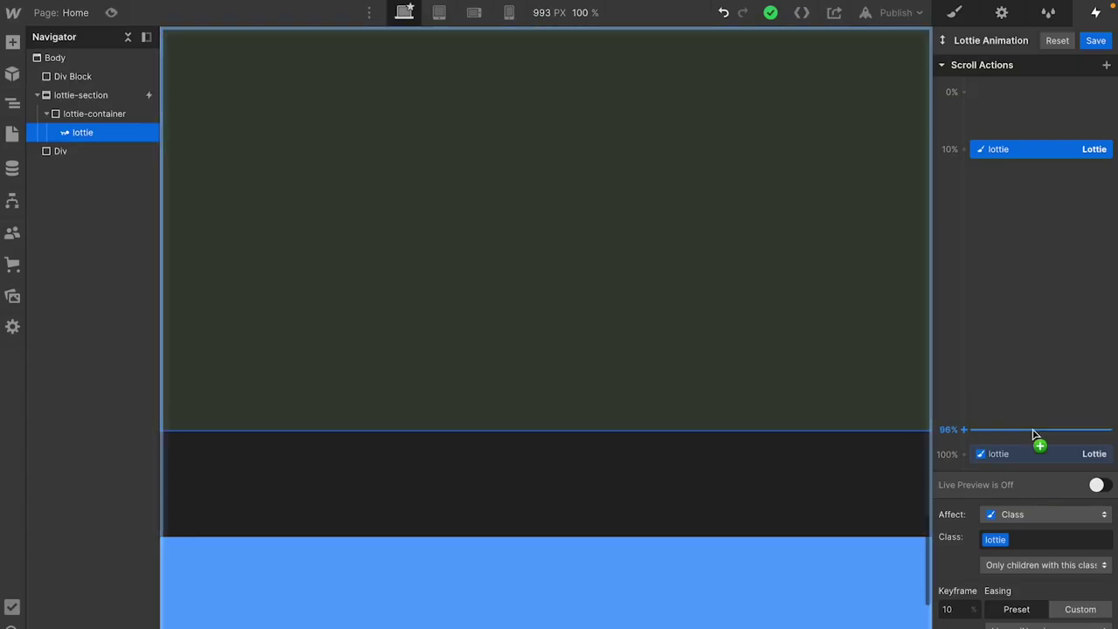
left_click_drag(1031, 456, 1029, 433)
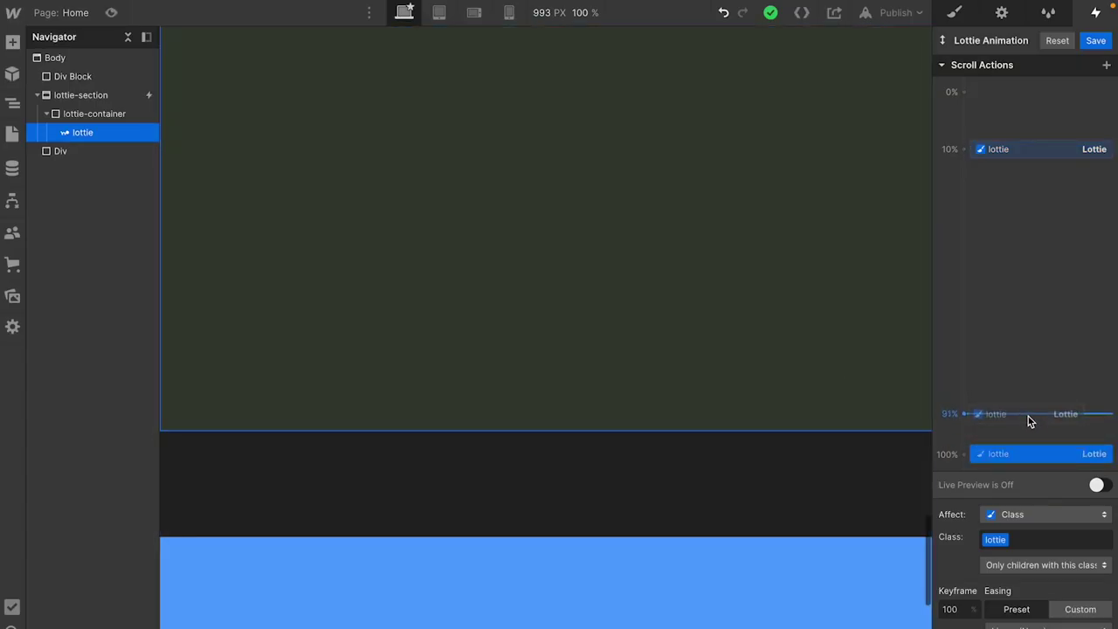
left_click_drag(1028, 426, 1028, 420)
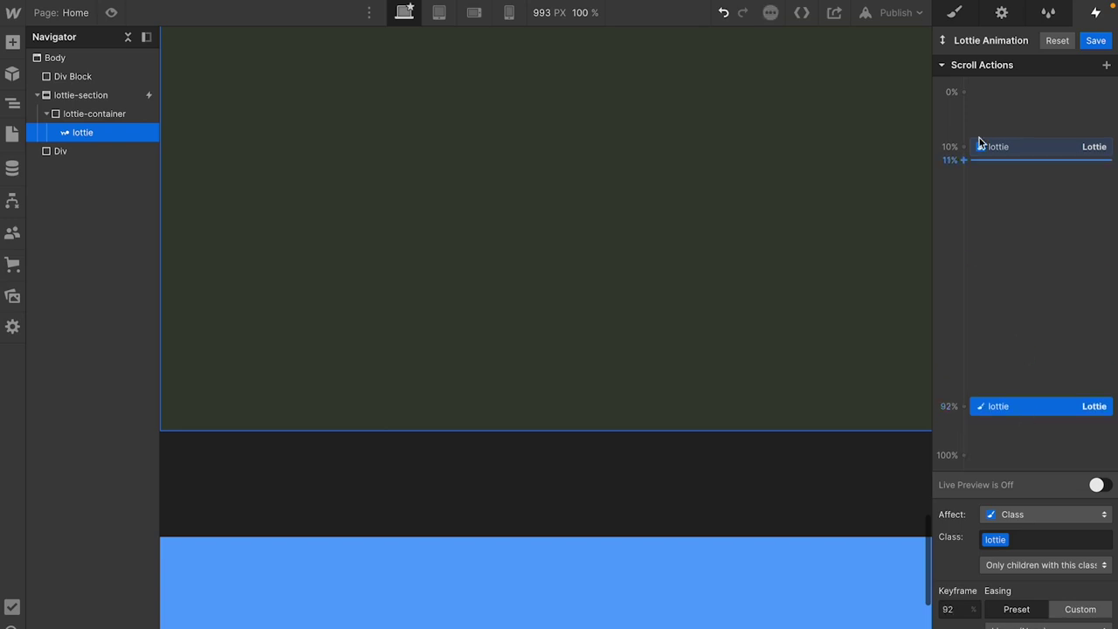
left_click_drag(1018, 141, 1019, 131)
left_click(113, 13)
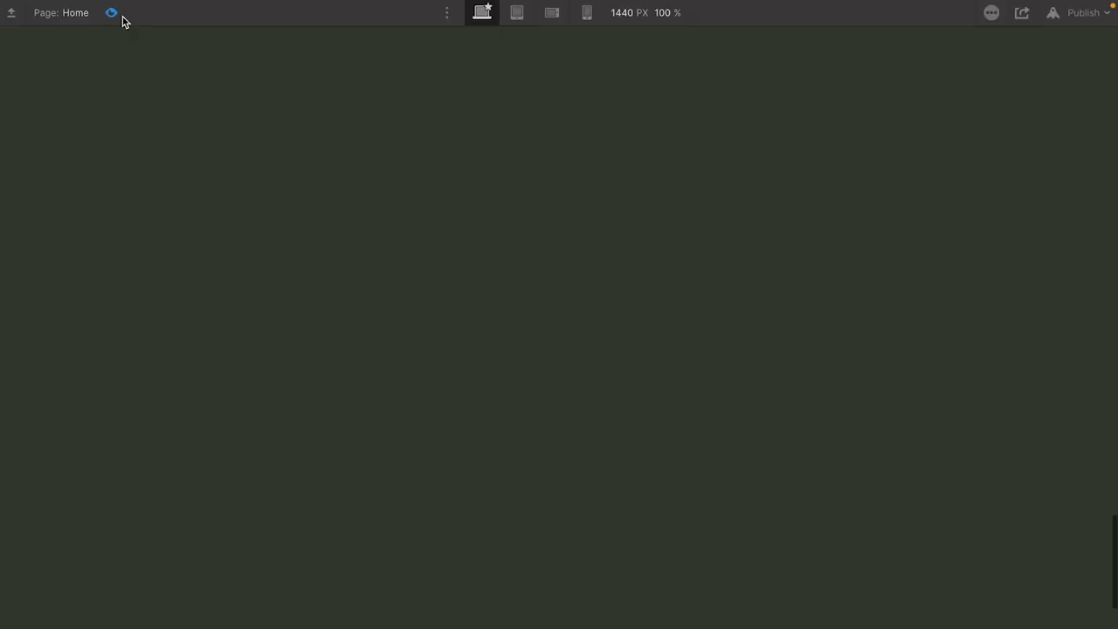
scroll(390, 274, "down", 5)
scroll(390, 278, "down", 3)
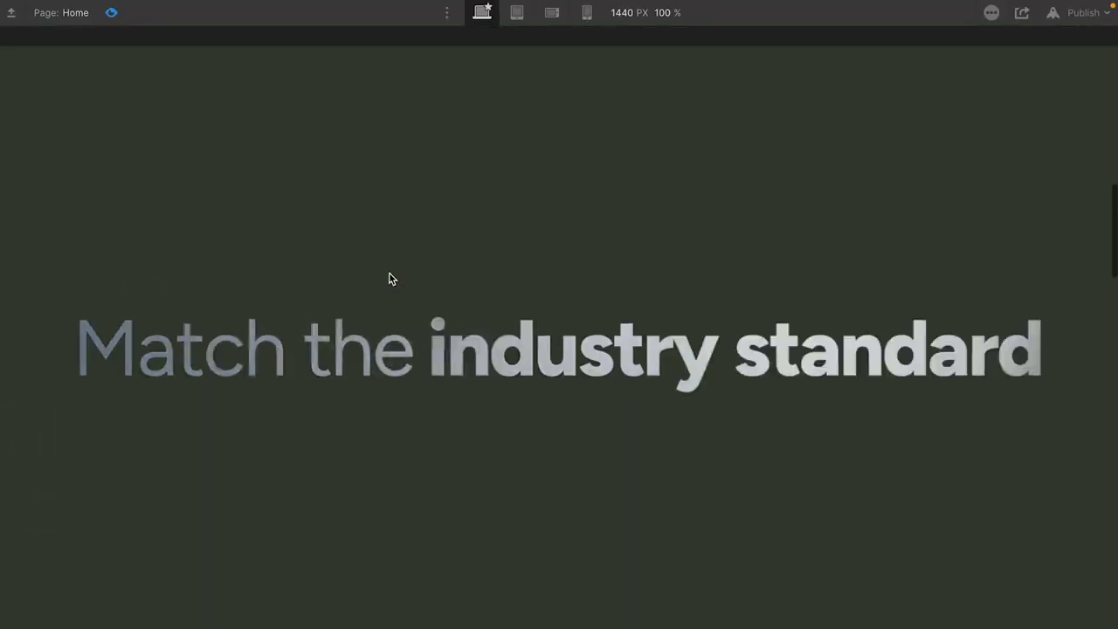
scroll(389, 278, "up", 5)
scroll(390, 278, "down", 4)
scroll(390, 278, "up", 3)
scroll(390, 278, "down", 2)
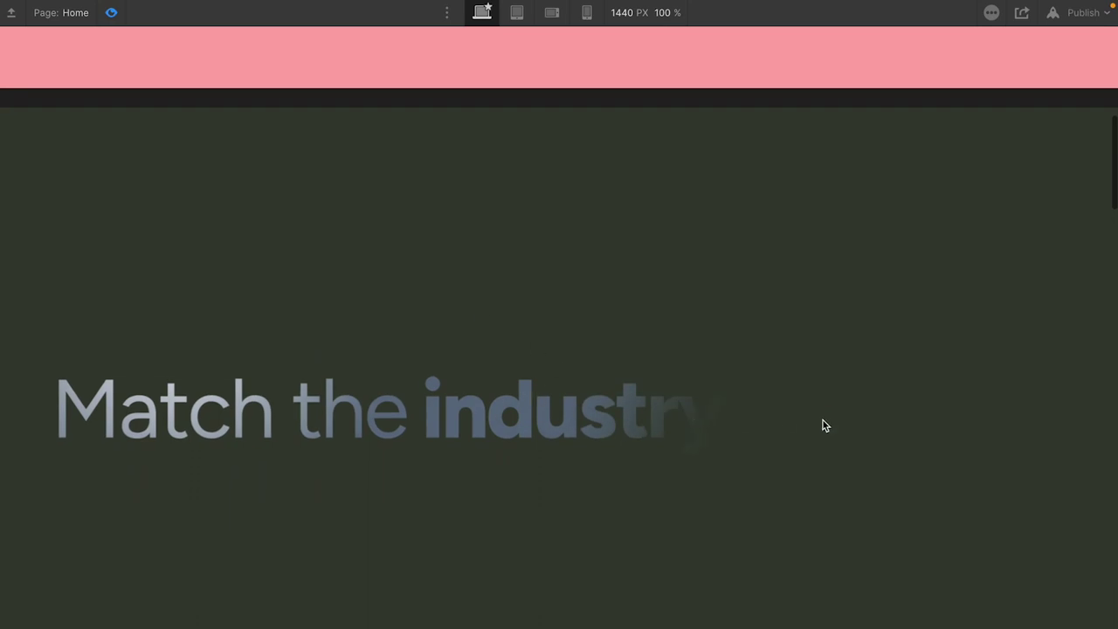
scroll(823, 421, "down", 10)
scroll(822, 420, "down", 5)
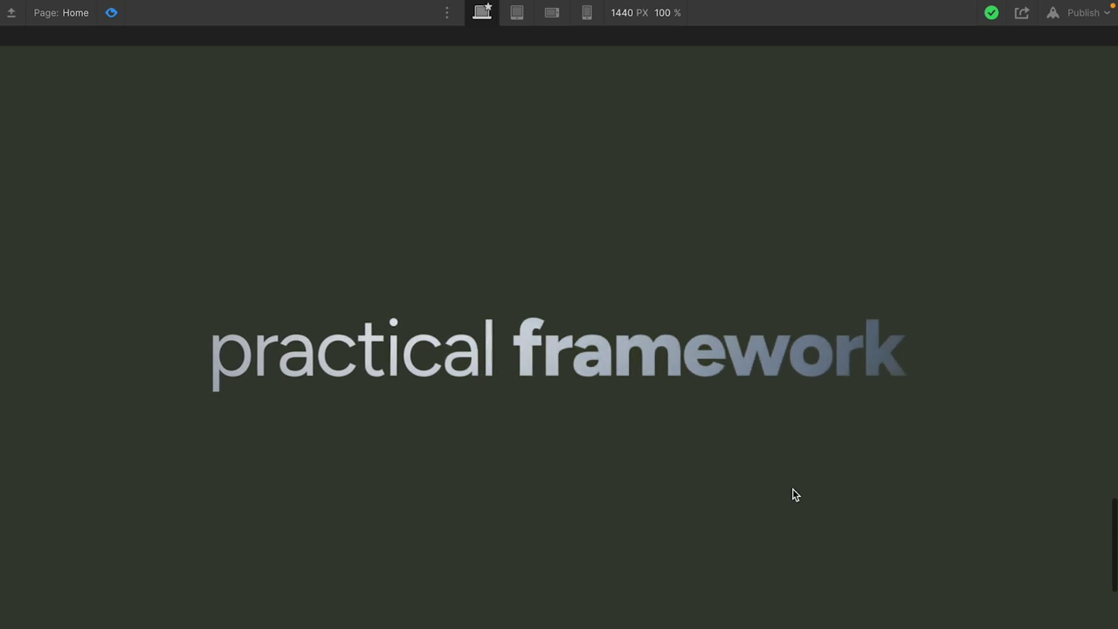
scroll(795, 494, "down", 2)
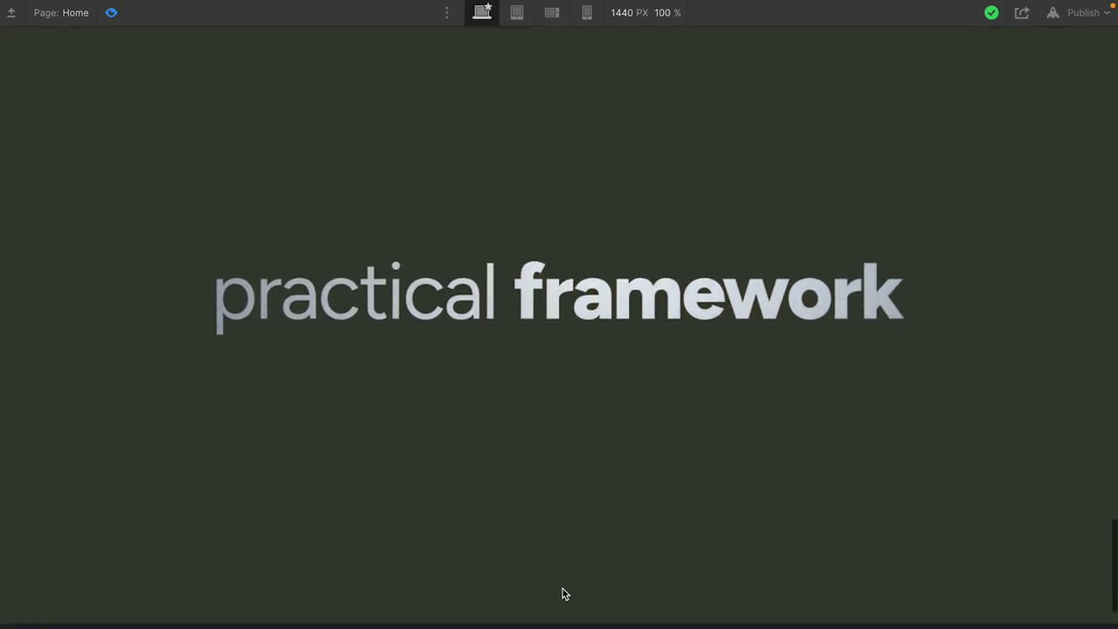
scroll(762, 334, "down", 1)
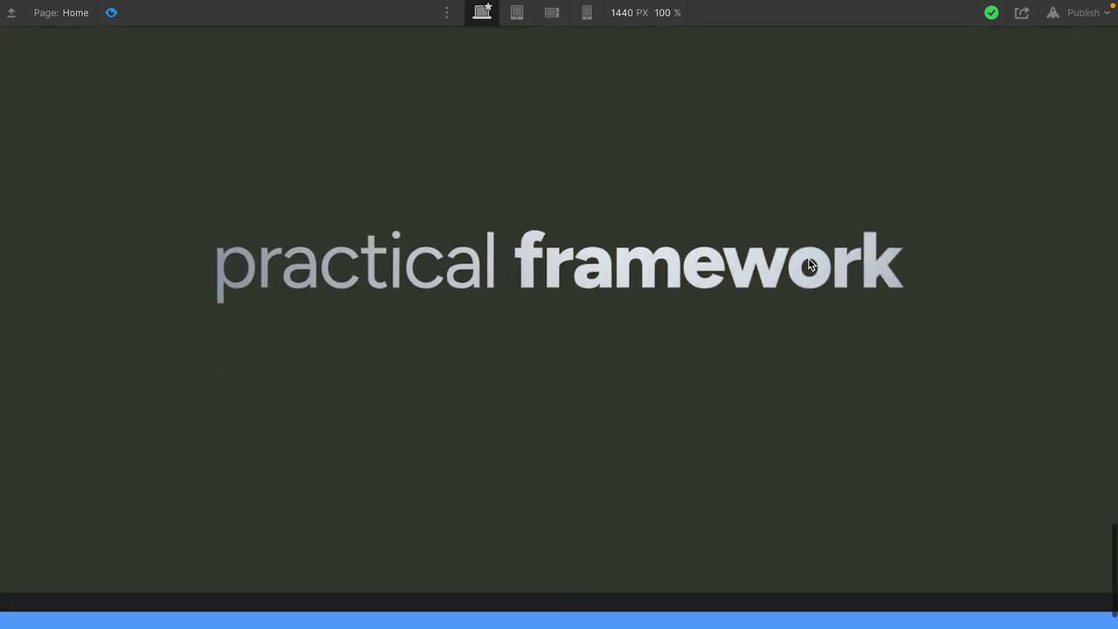
scroll(858, 335, "down", 5)
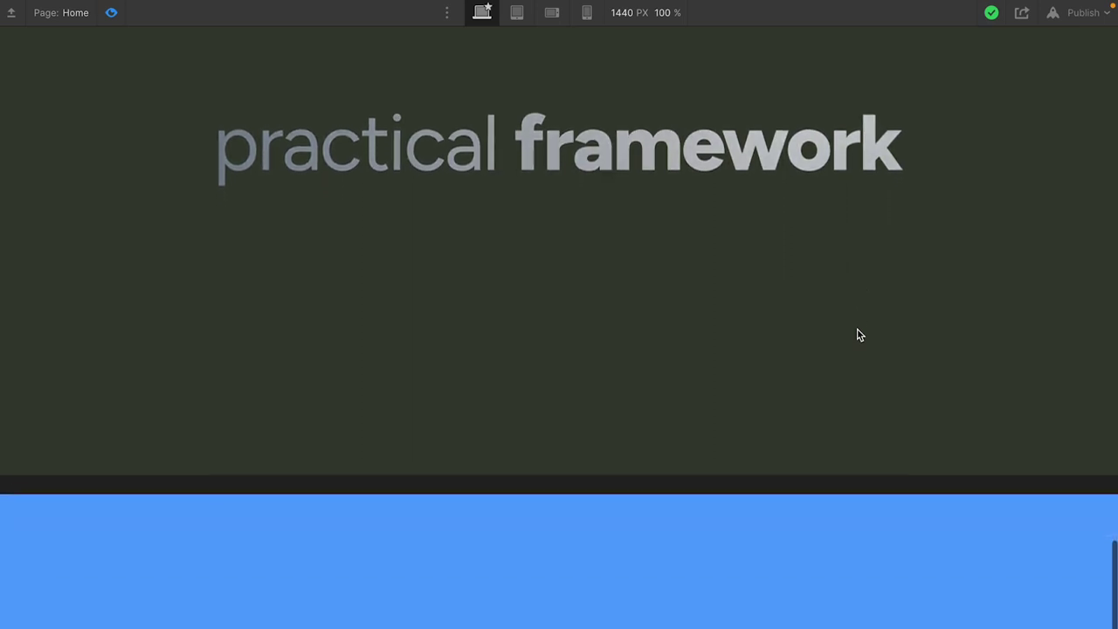
scroll(857, 334, "up", 1)
scroll(858, 334, "down", 2)
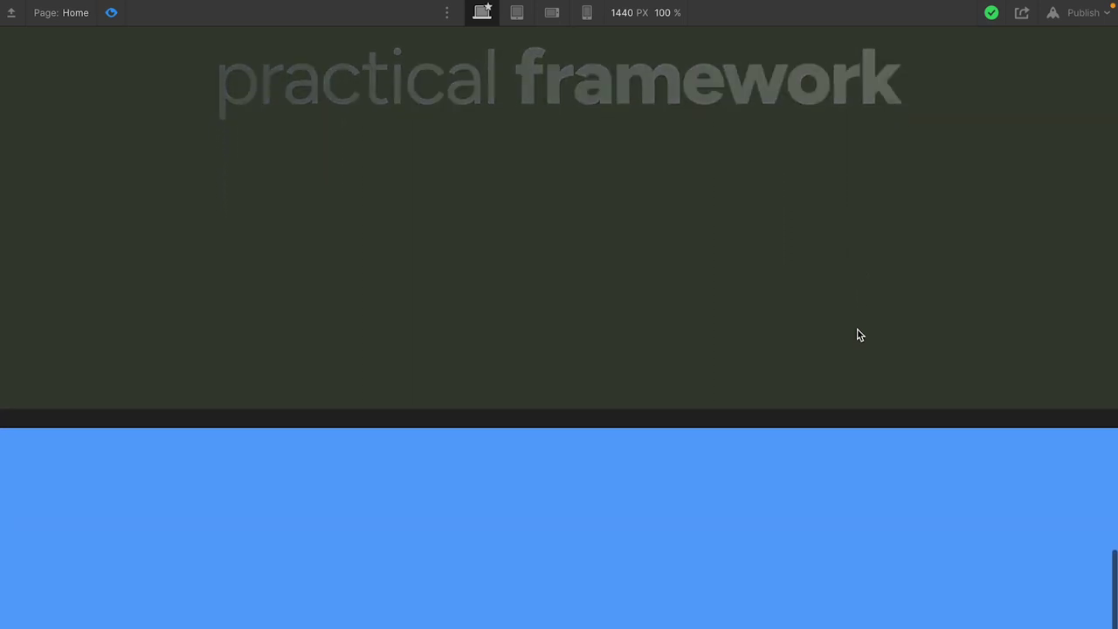
scroll(857, 334, "up", 8)
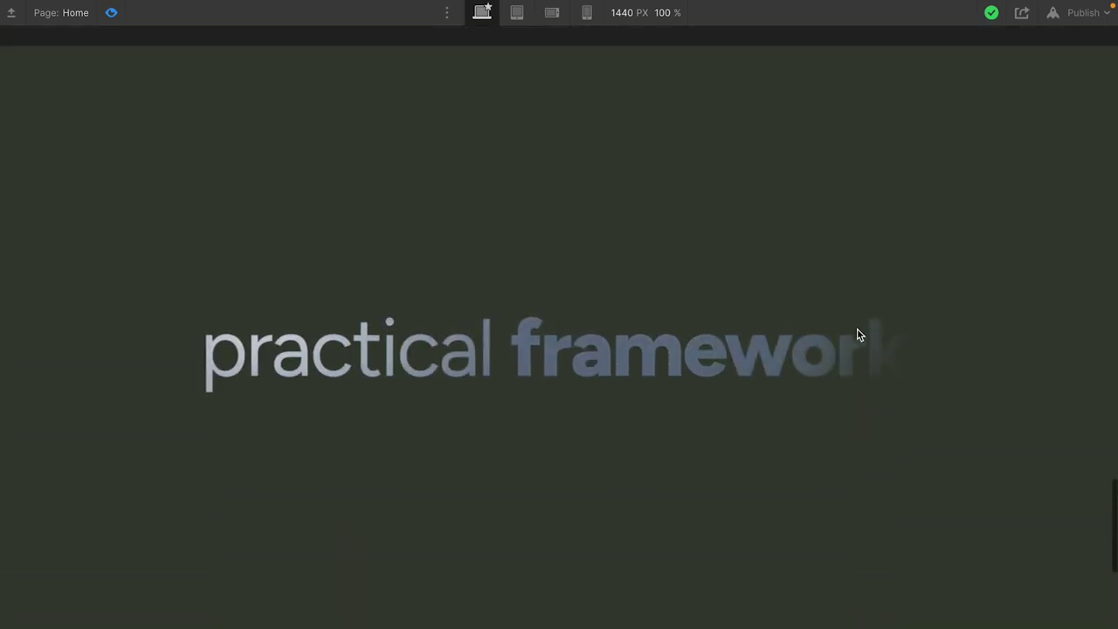
scroll(858, 335, "down", 6)
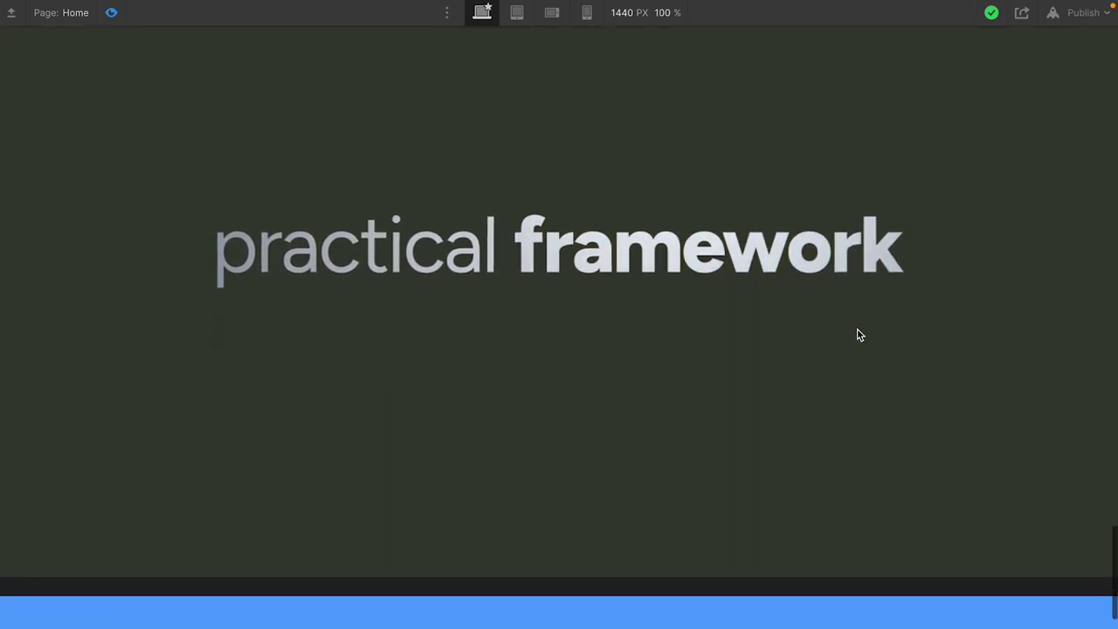
scroll(822, 355, "down", 2)
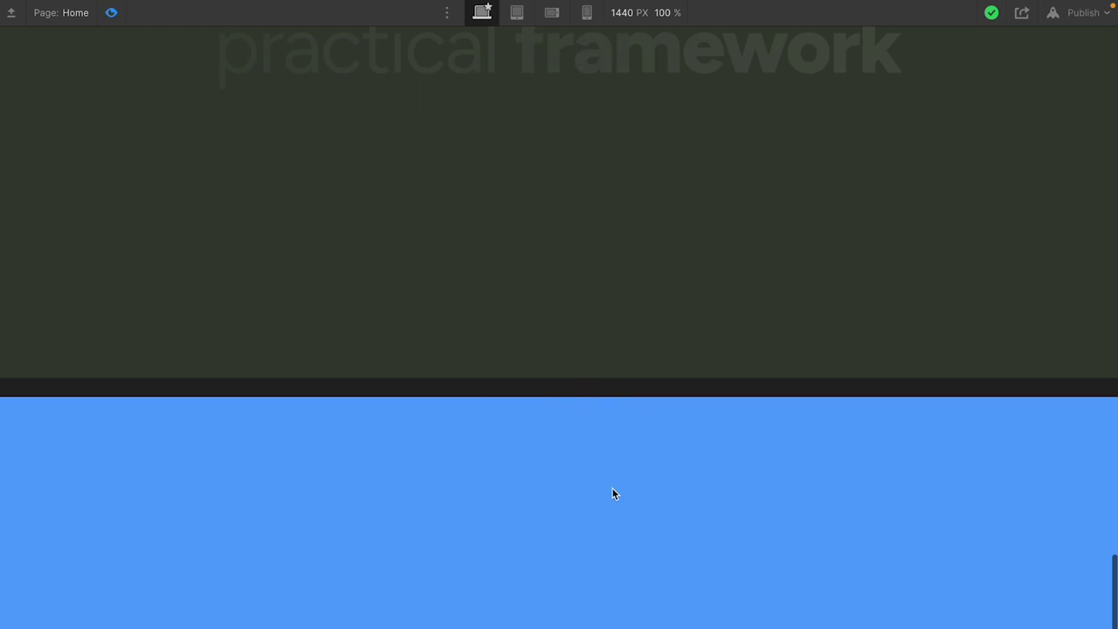
scroll(612, 489, "down", 8)
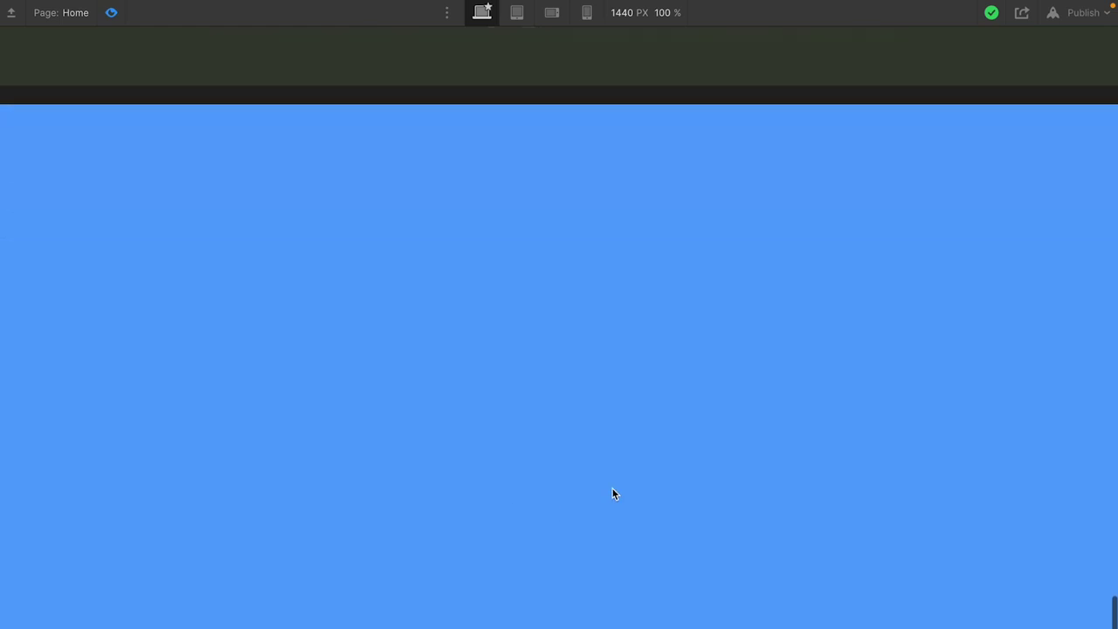